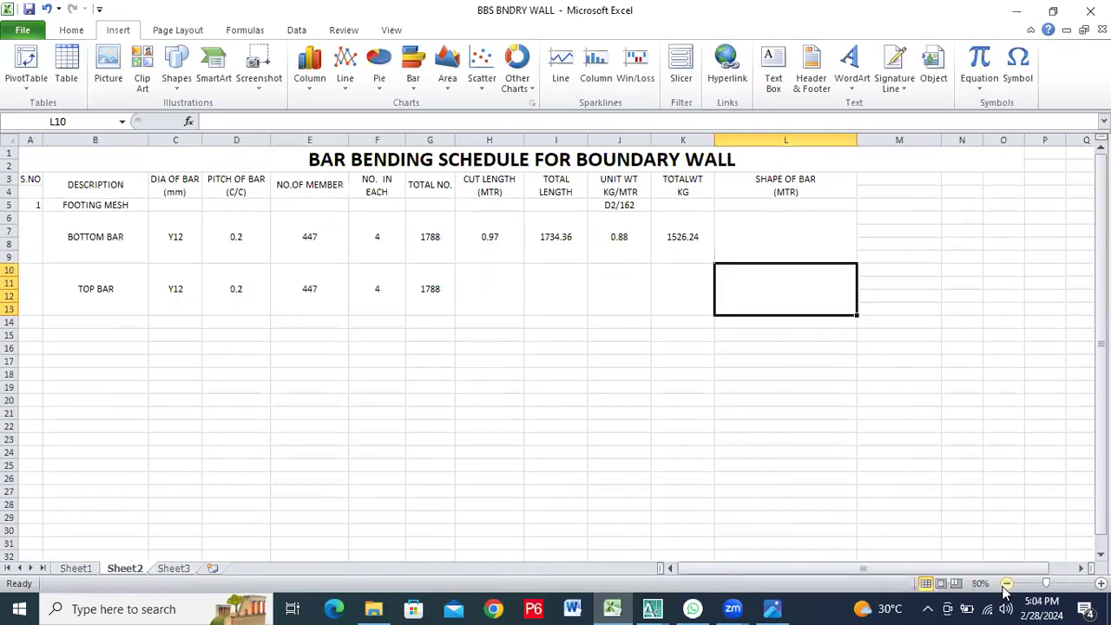
left_click(1005, 584)
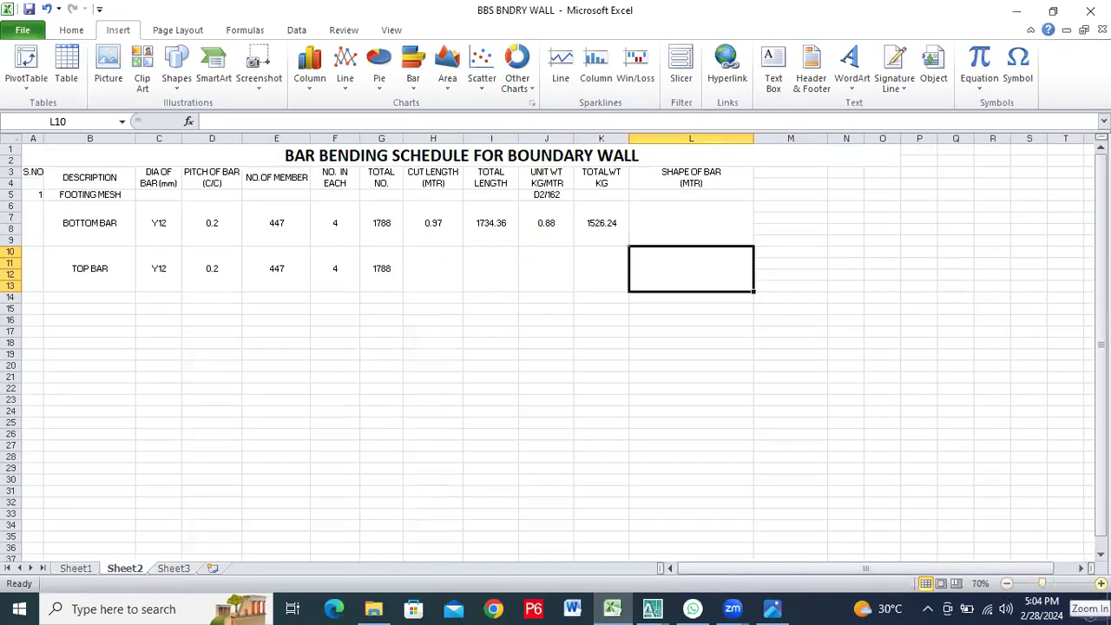
Try placing a diagonal straight line about 1" by 1" in the bottom bar's shape cell, and delete it
left_click(1100, 584)
left_click(1101, 584)
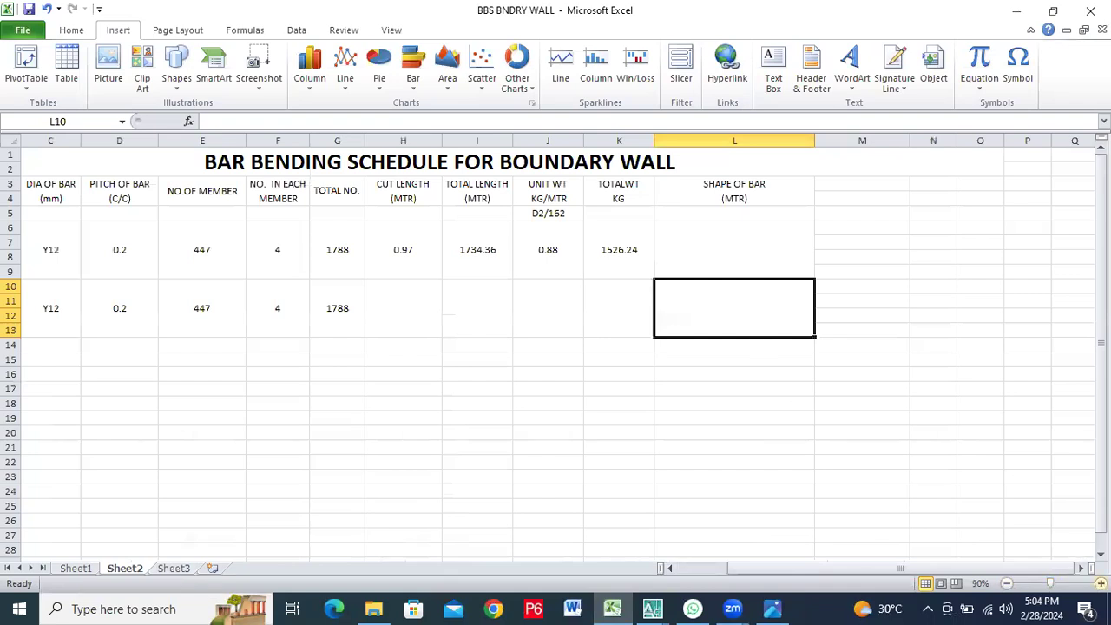
left_click(1101, 584)
left_click(1101, 584)
left_click(1101, 584)
left_click(803, 286)
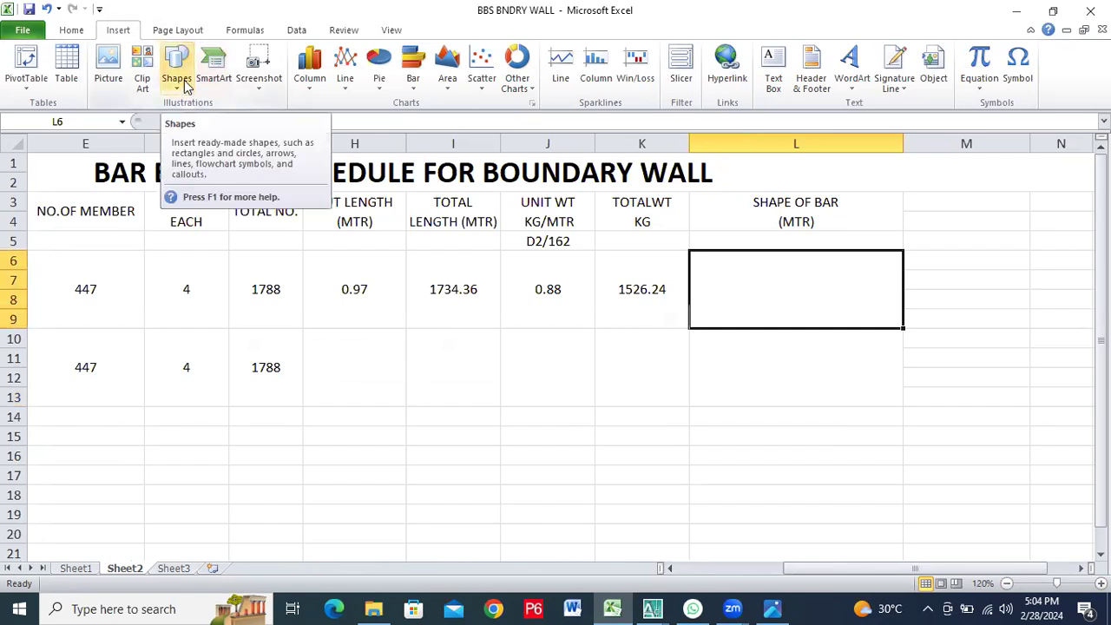
left_click(19, 32)
left_click(73, 29)
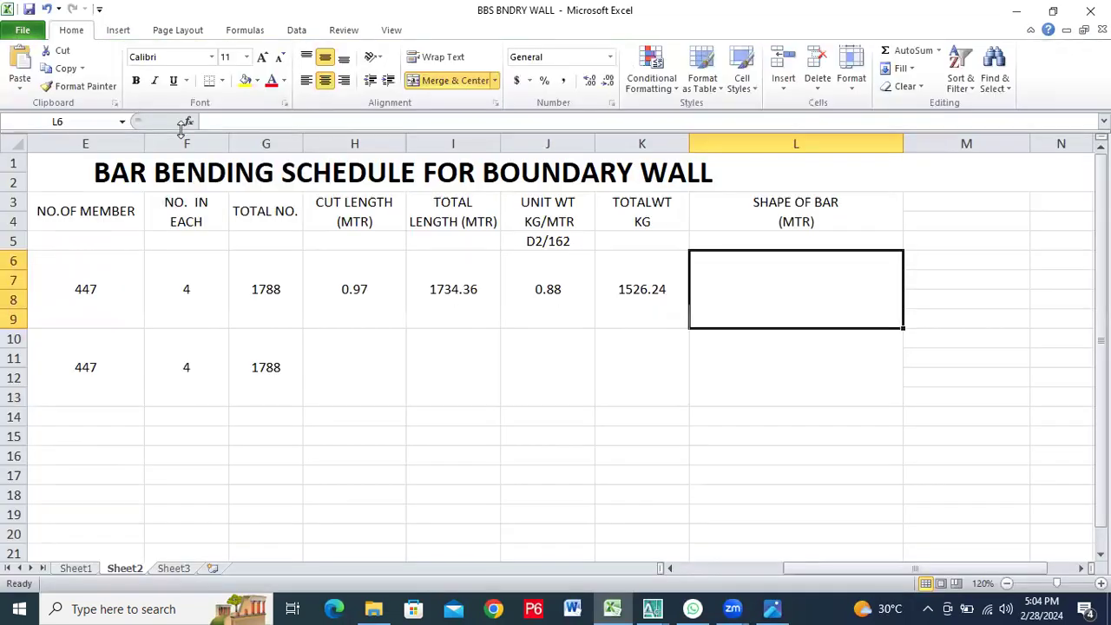
left_click(119, 32)
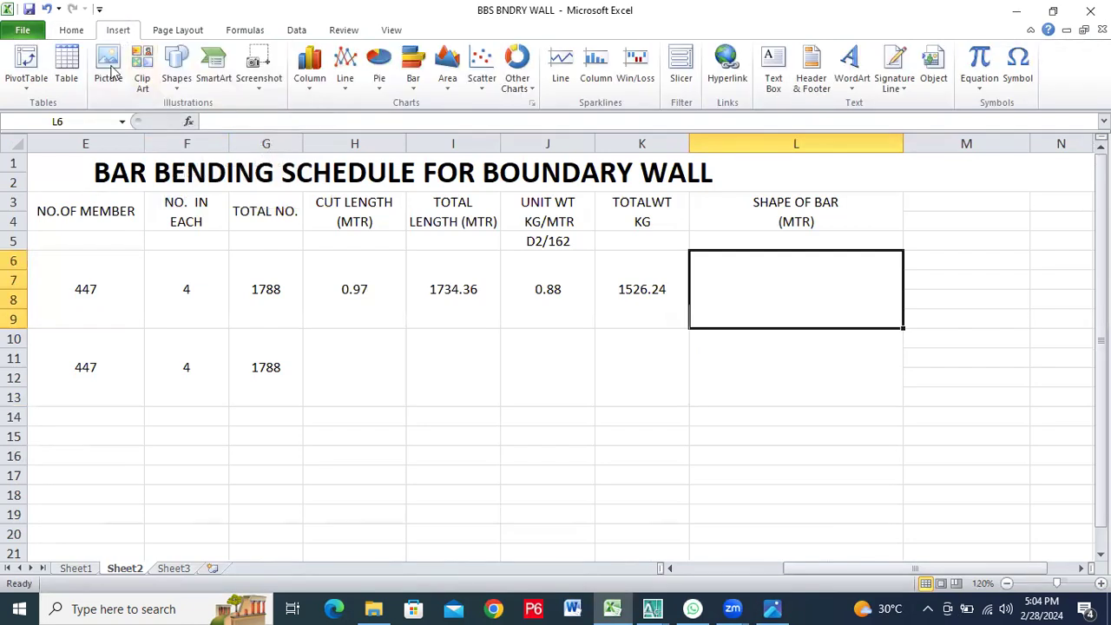
left_click(177, 78)
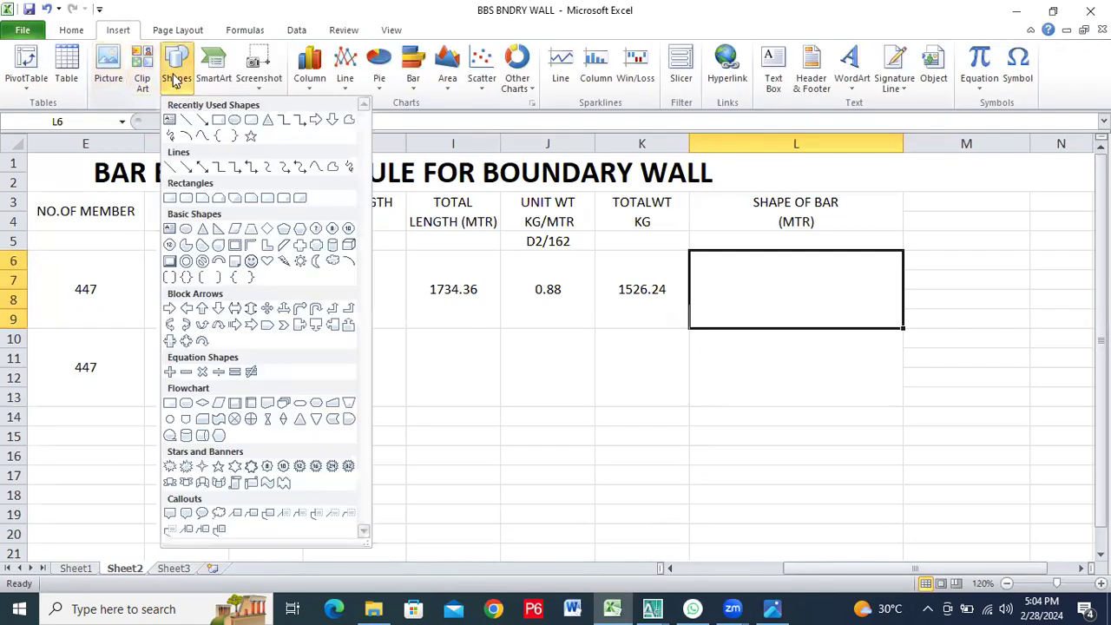
left_click(187, 119)
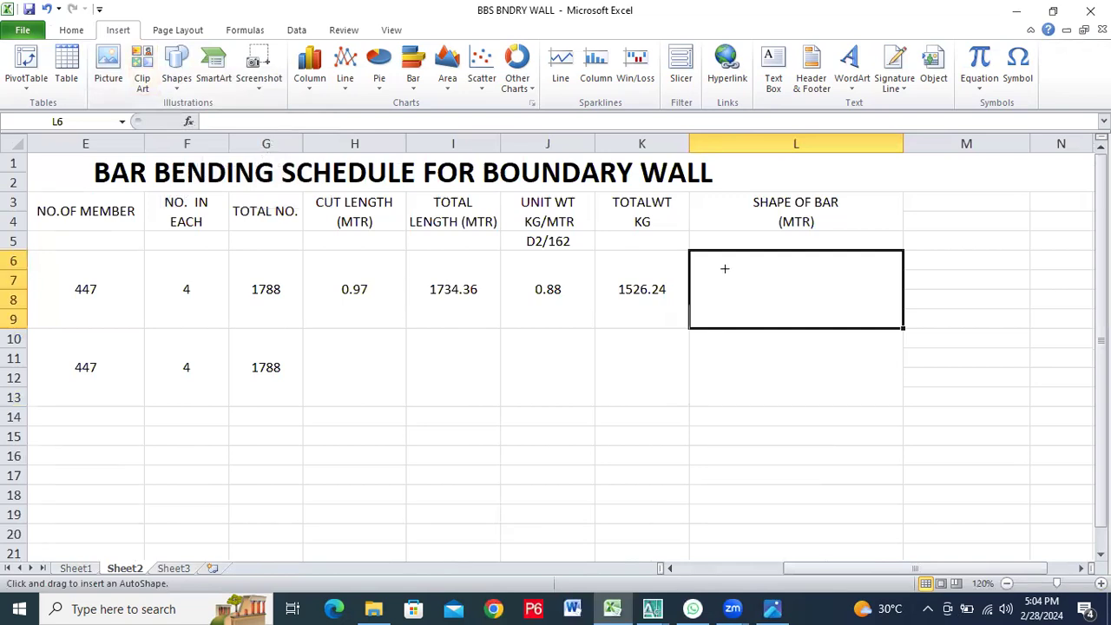
left_click_drag(719, 262, 813, 356)
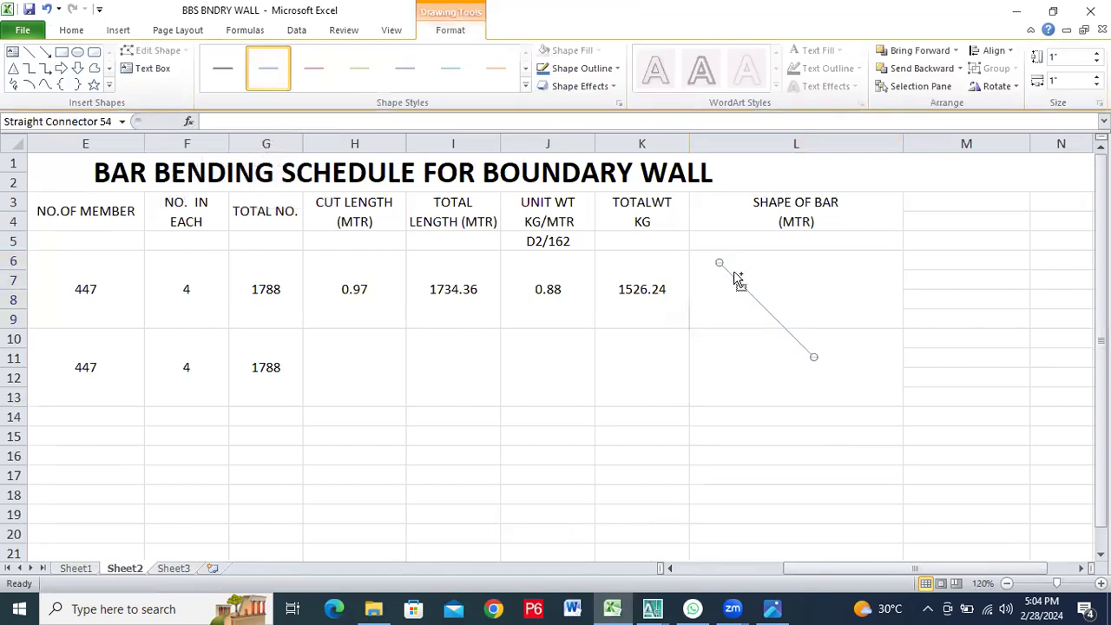
key("Delete")
left_click(749, 367)
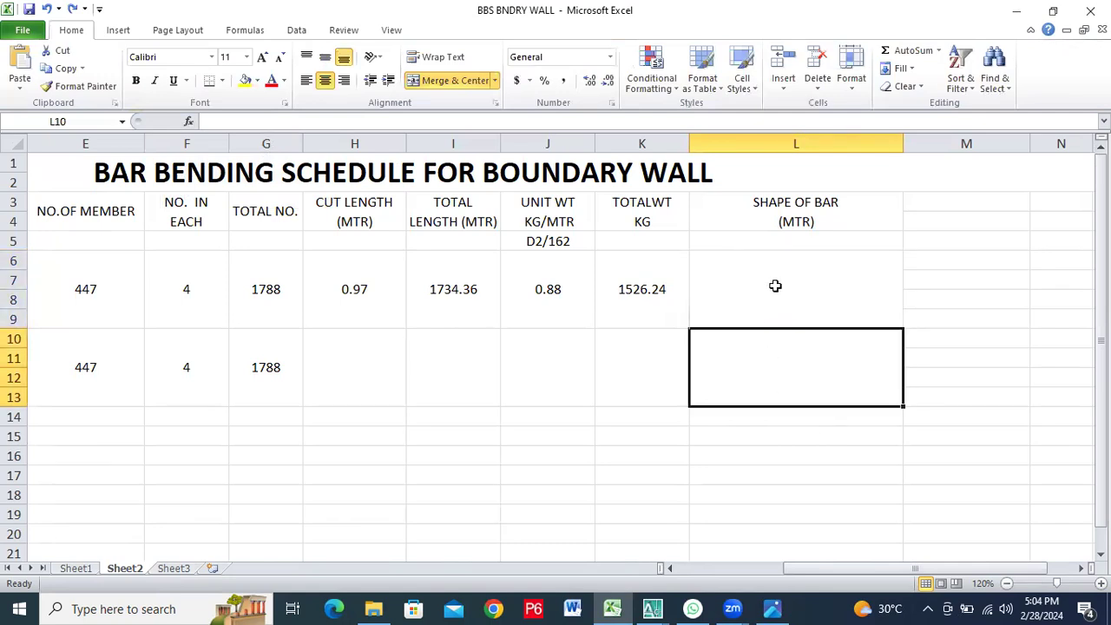
Try drawing a short vertical line in the bottom bar's shape cell, and delete it
left_click(122, 30)
left_click(177, 74)
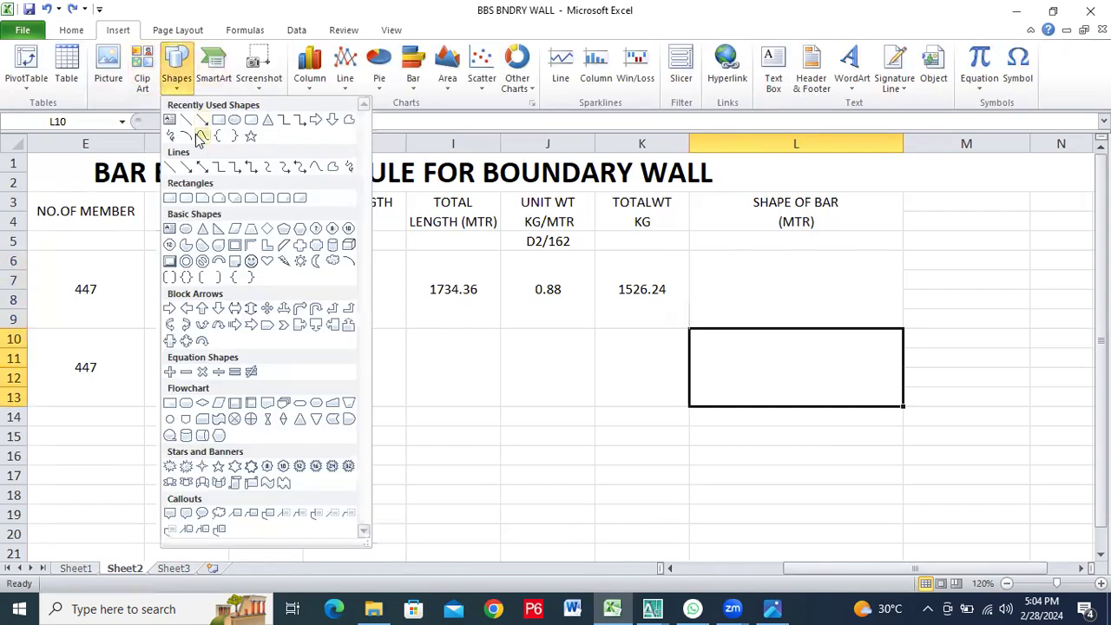
left_click(198, 136)
mouse_move(723, 270)
left_mouse_down()
mouse_move(723, 318)
mouse_move(723, 306)
left_mouse_up()
left_click(753, 307)
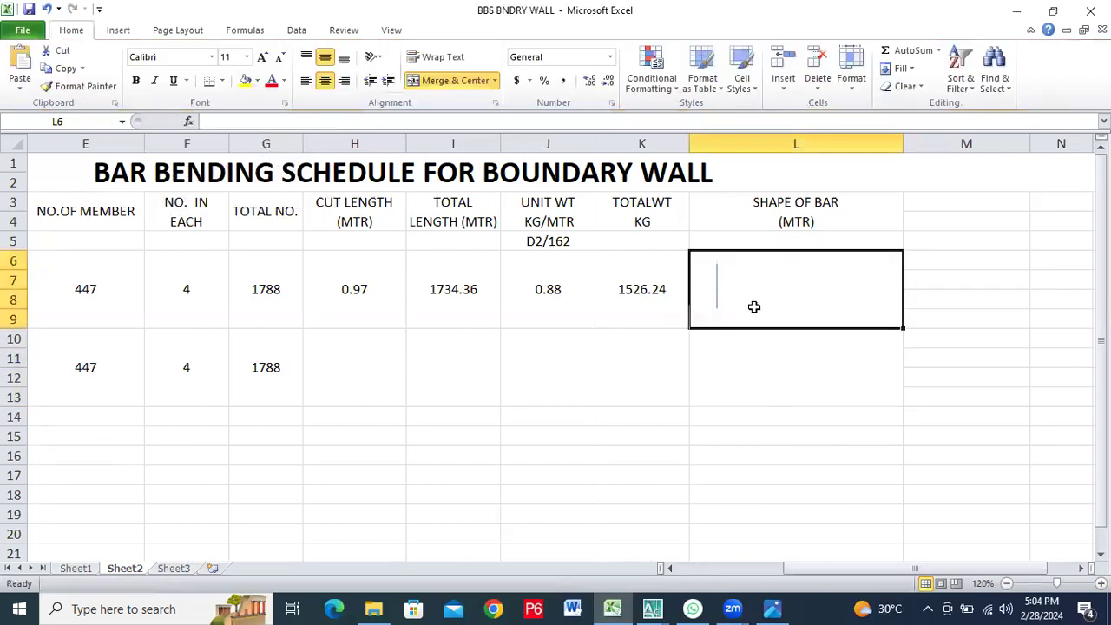
left_click(770, 356)
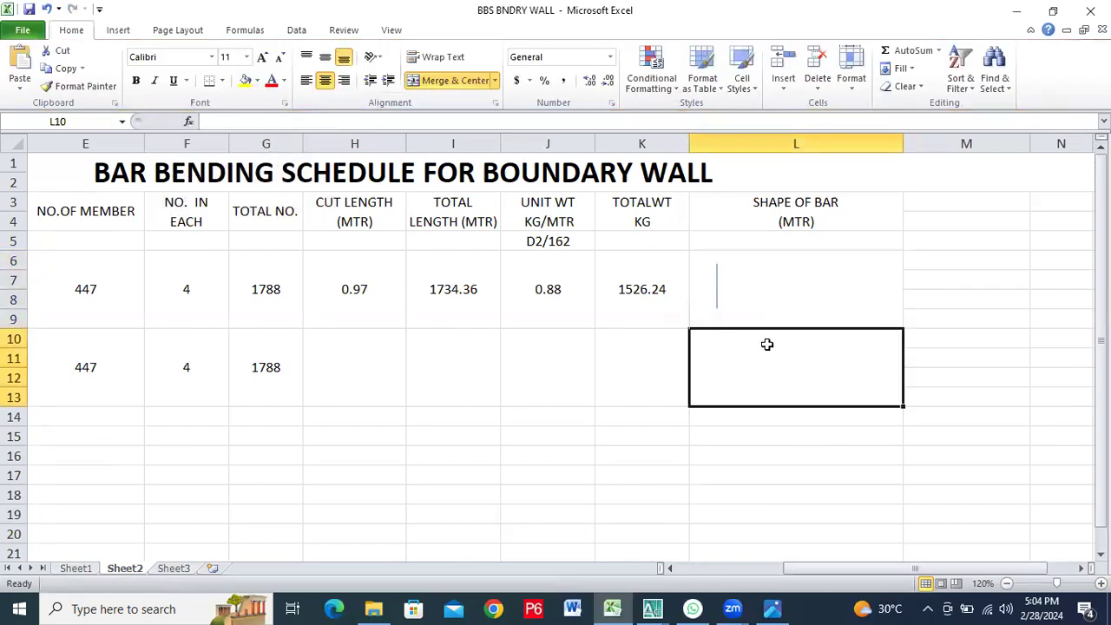
left_click(718, 283)
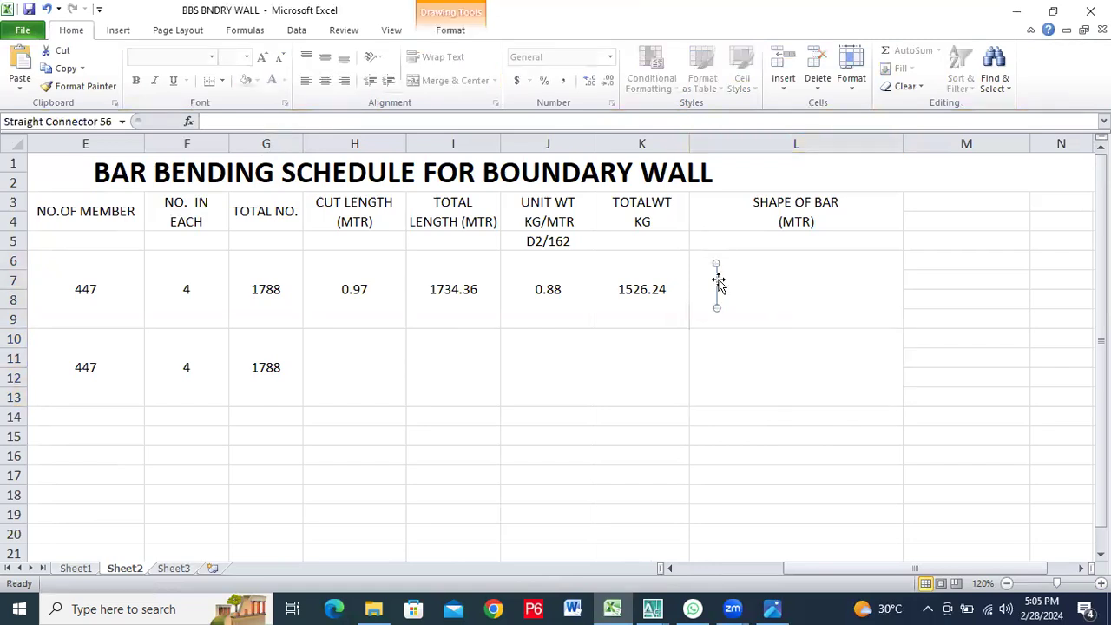
key("Delete")
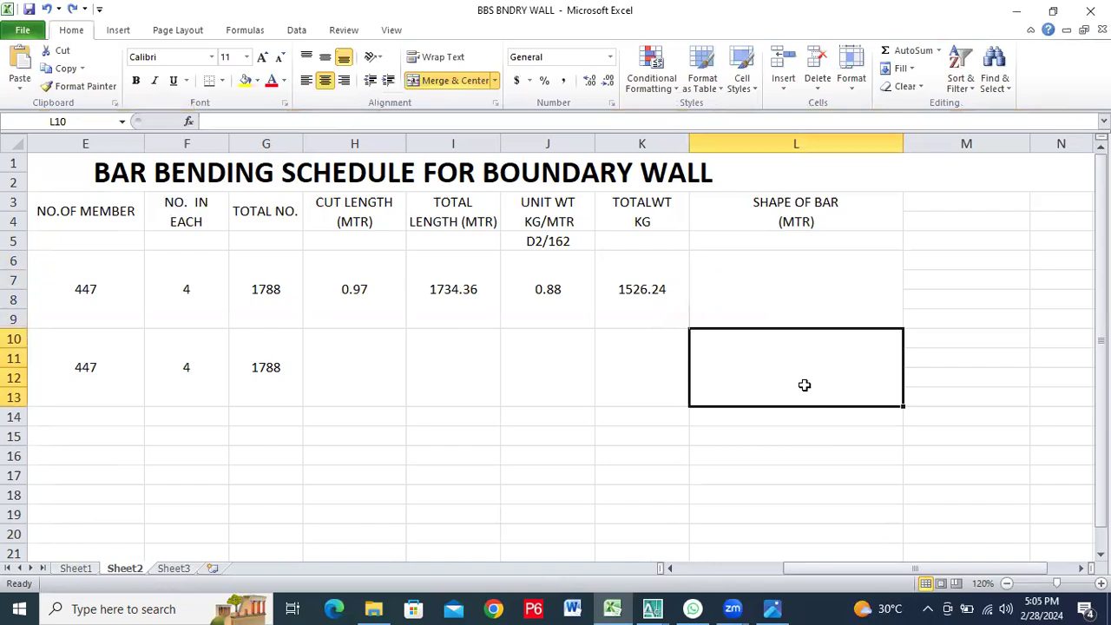
left_click(762, 286)
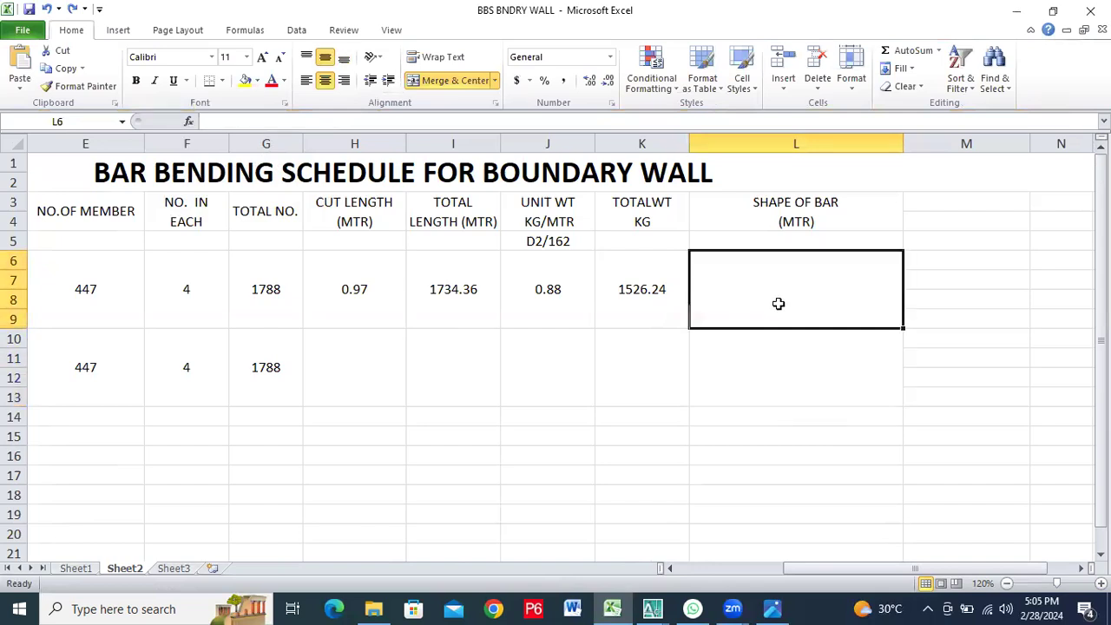
left_click(793, 345)
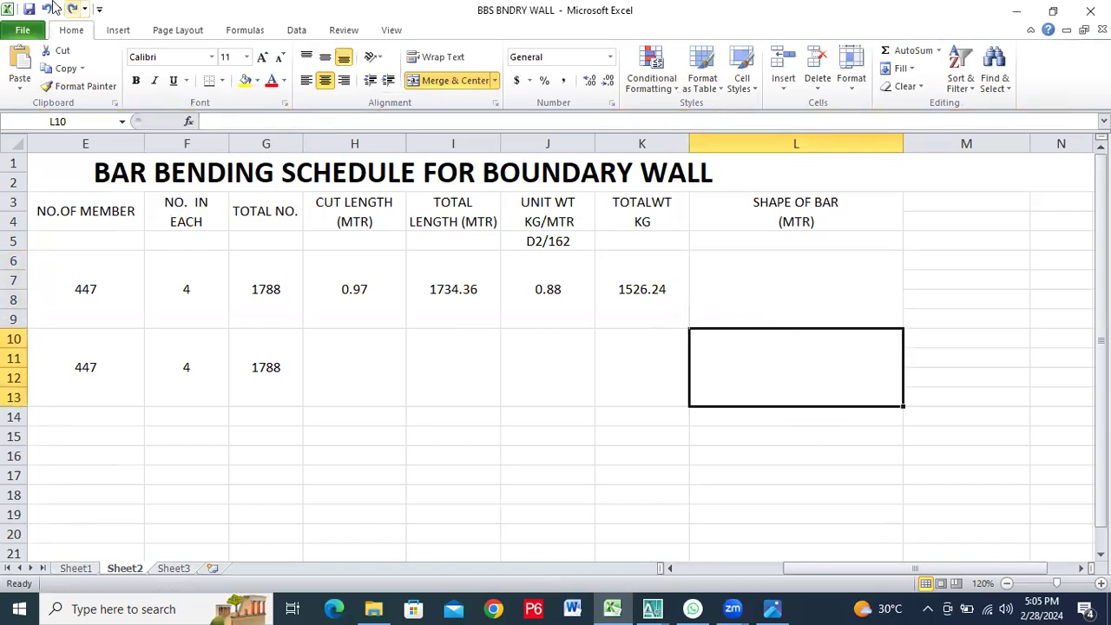
Insert another diagonal line about 1" by 1" starting in the bottom bar's shape cell, and remove it
left_click(118, 33)
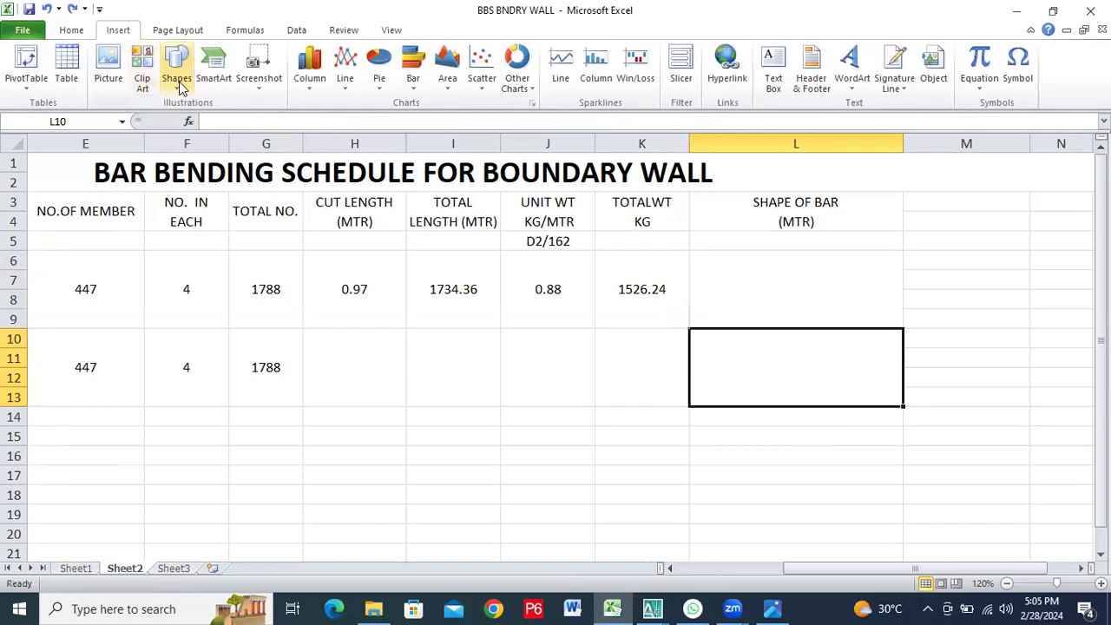
left_click(177, 78)
left_click(184, 120)
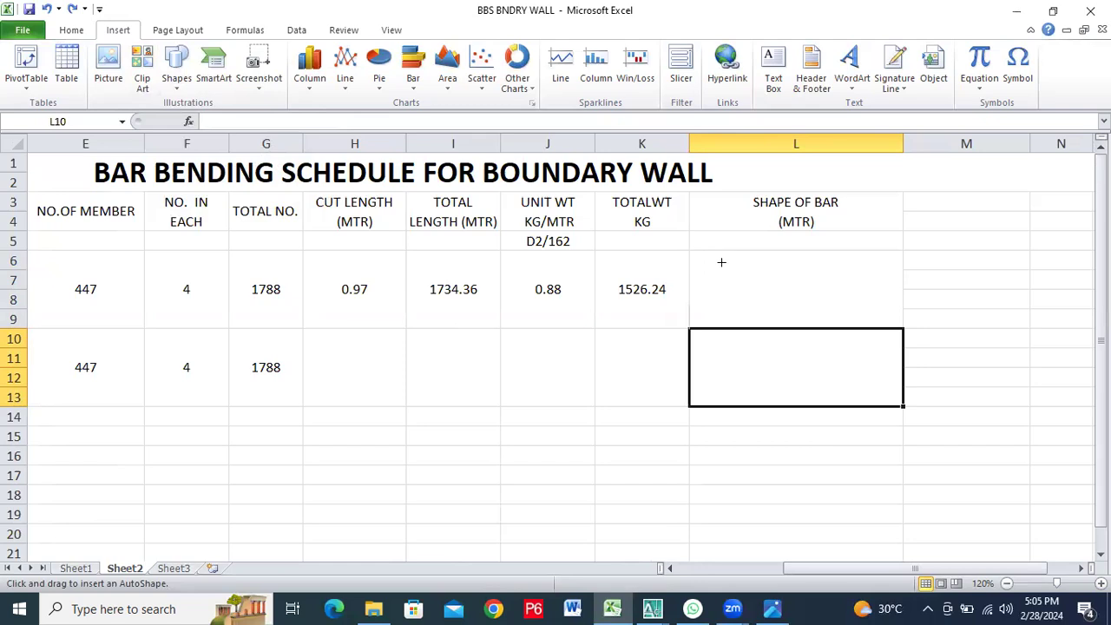
left_click_drag(721, 264, 815, 356)
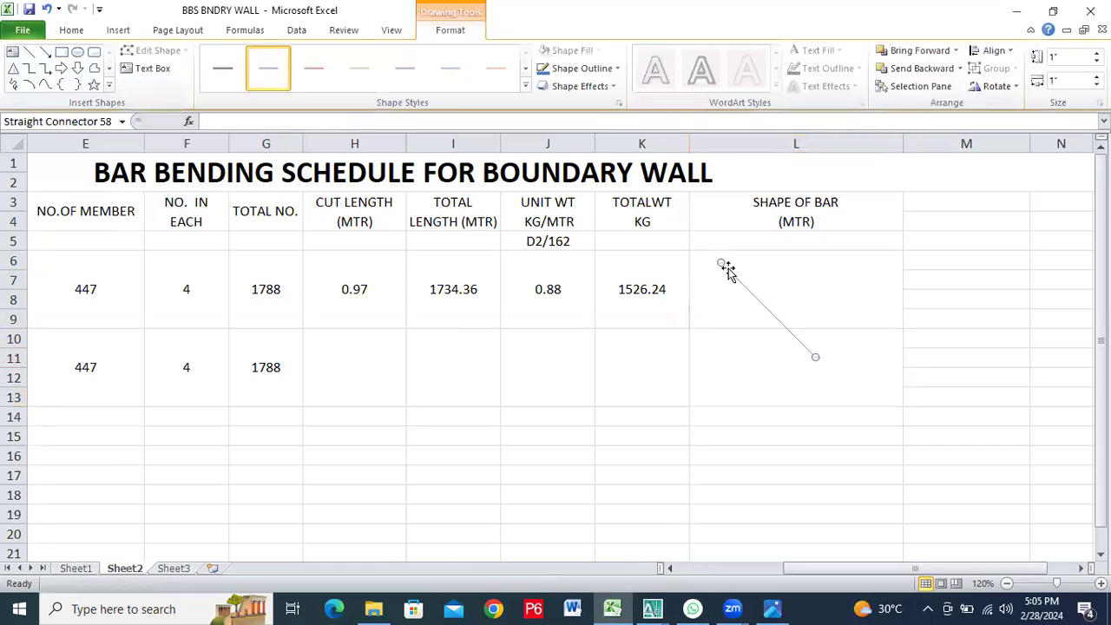
key("Delete")
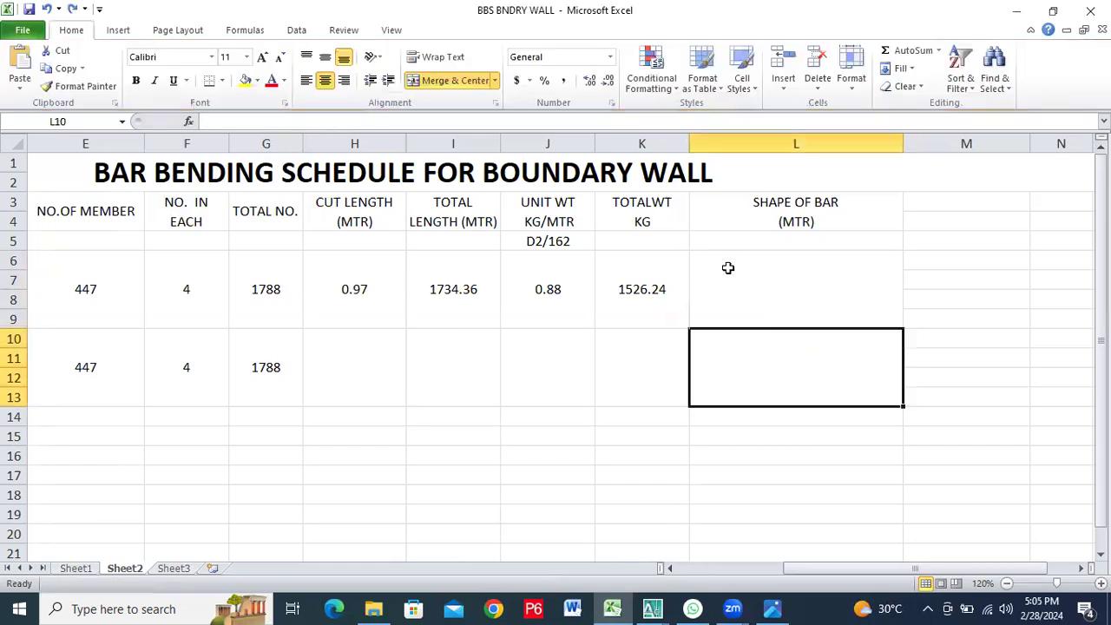
Draw a vertical straight line about 0.38" tall near the left edge of the bottom bar's shape cell
left_click(126, 30)
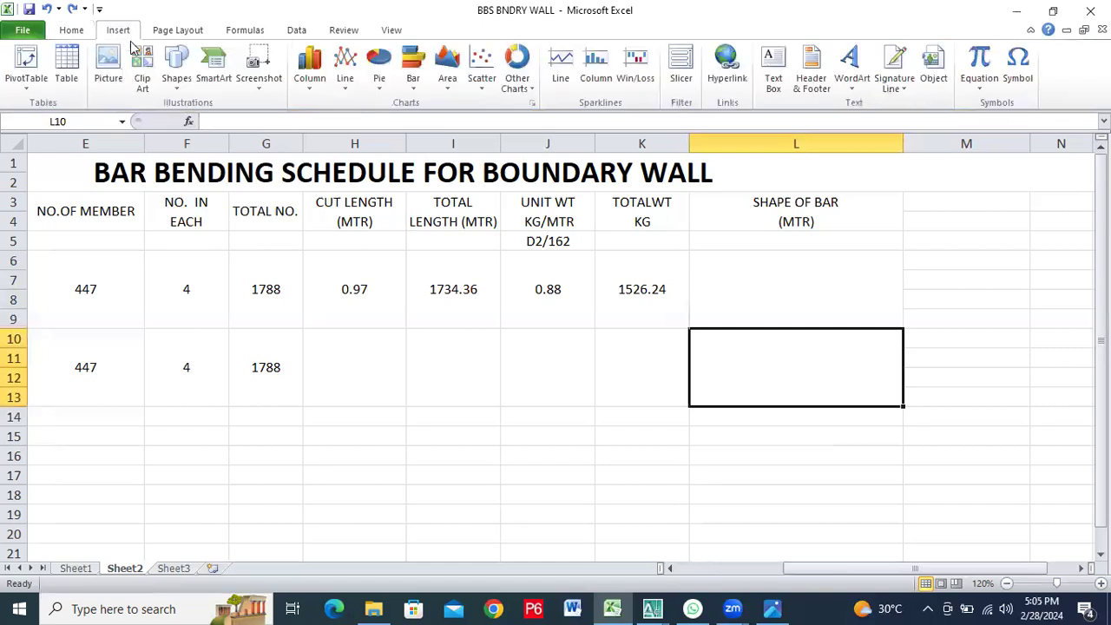
left_click(176, 74)
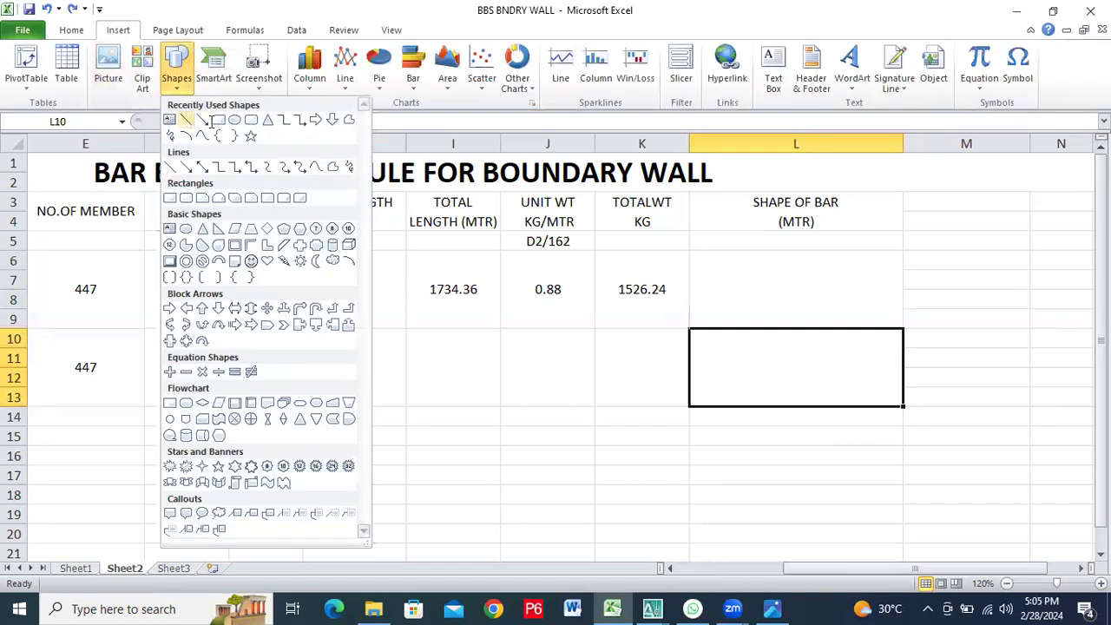
left_click(187, 120)
mouse_move(718, 262)
left_mouse_down()
mouse_move(721, 315)
mouse_move(719, 285)
mouse_move(720, 298)
left_mouse_up()
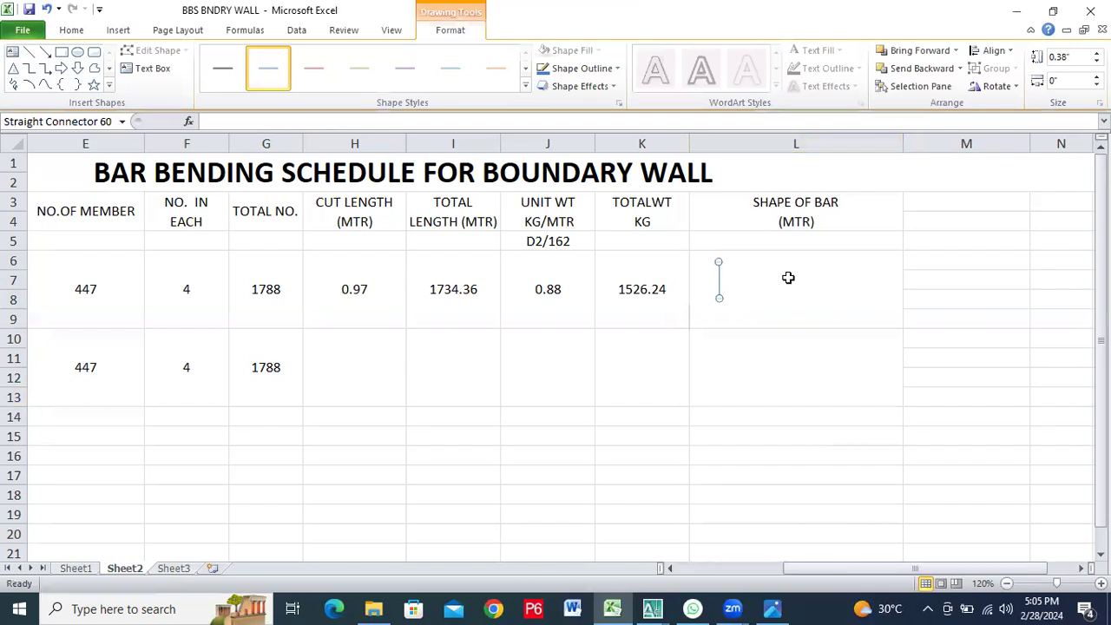
left_click(783, 390)
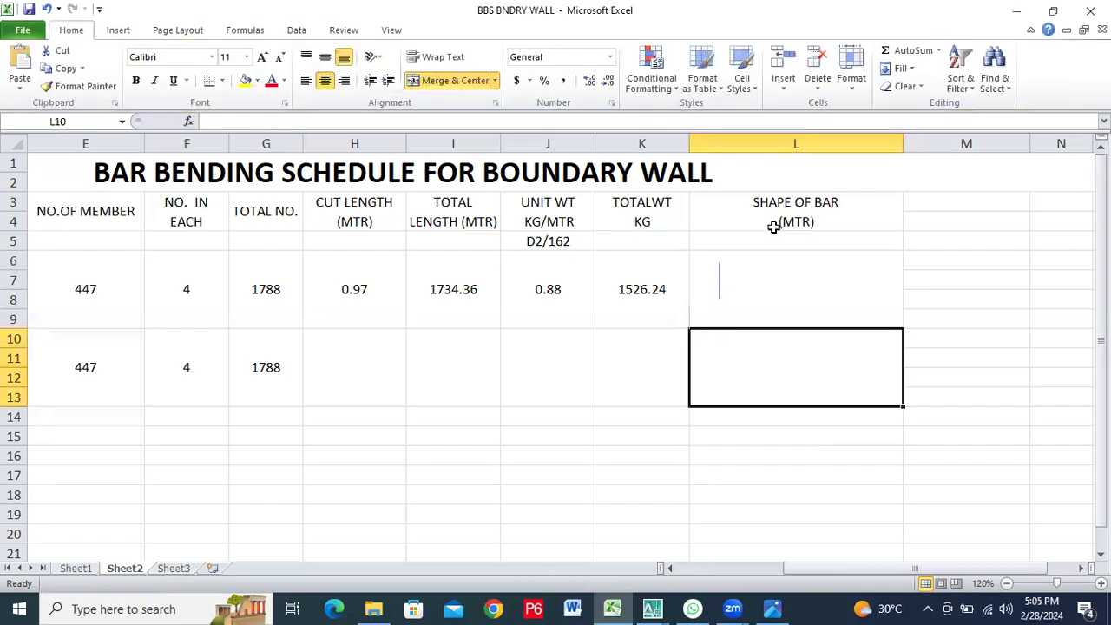
Draw a horizontal straight line about 1.64" long from the foot of the vertical line across the bottom bar's shape cell
left_click(112, 30)
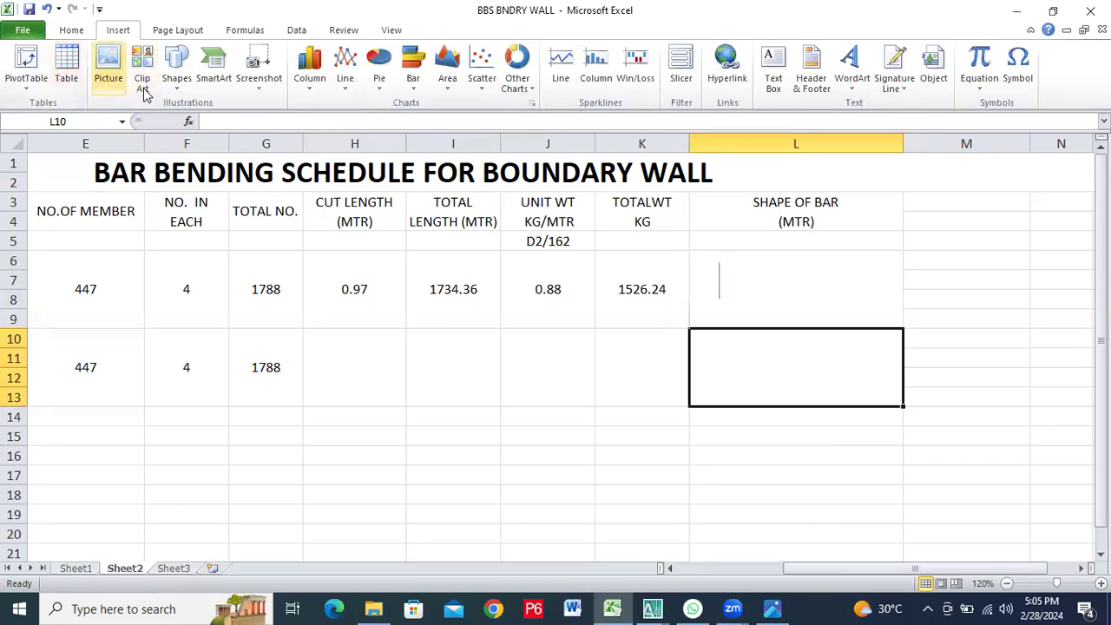
left_click(176, 78)
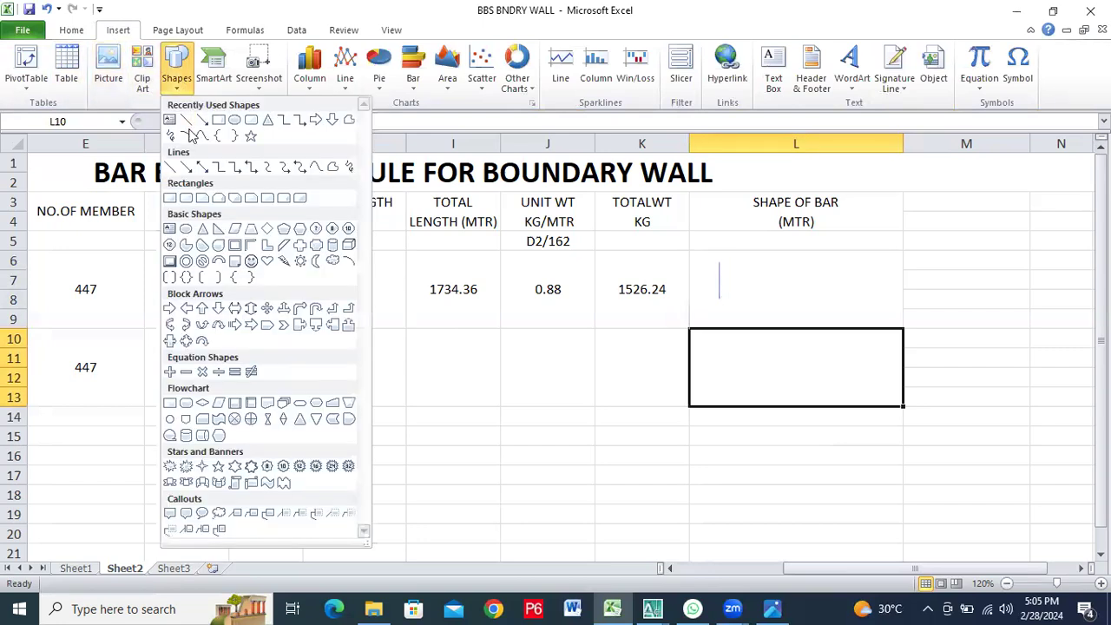
left_click(187, 119)
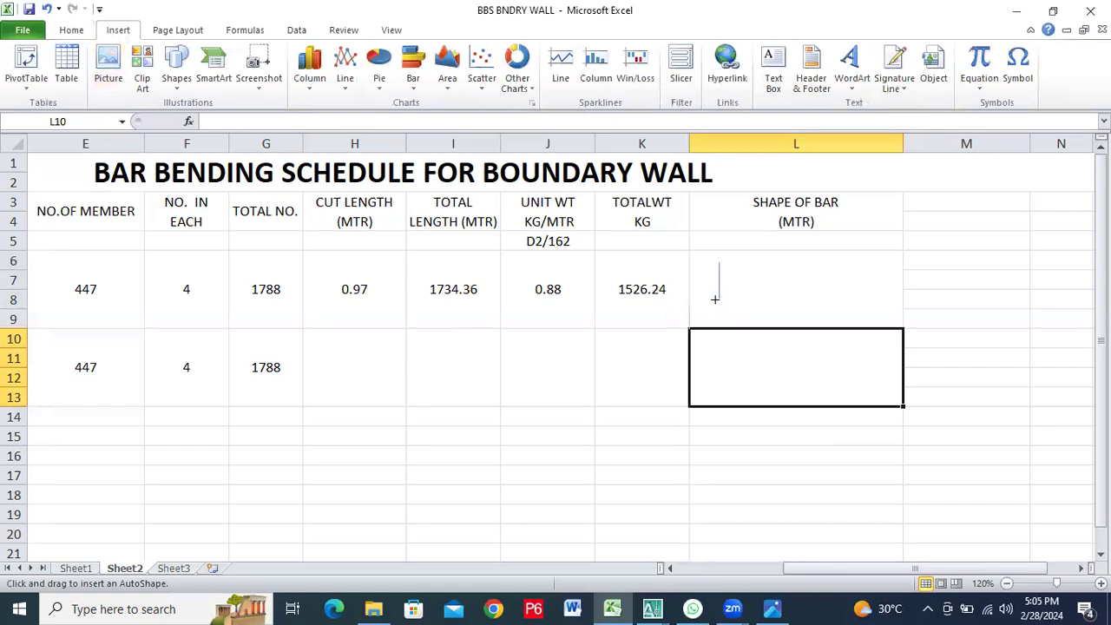
left_click_drag(716, 300, 870, 310)
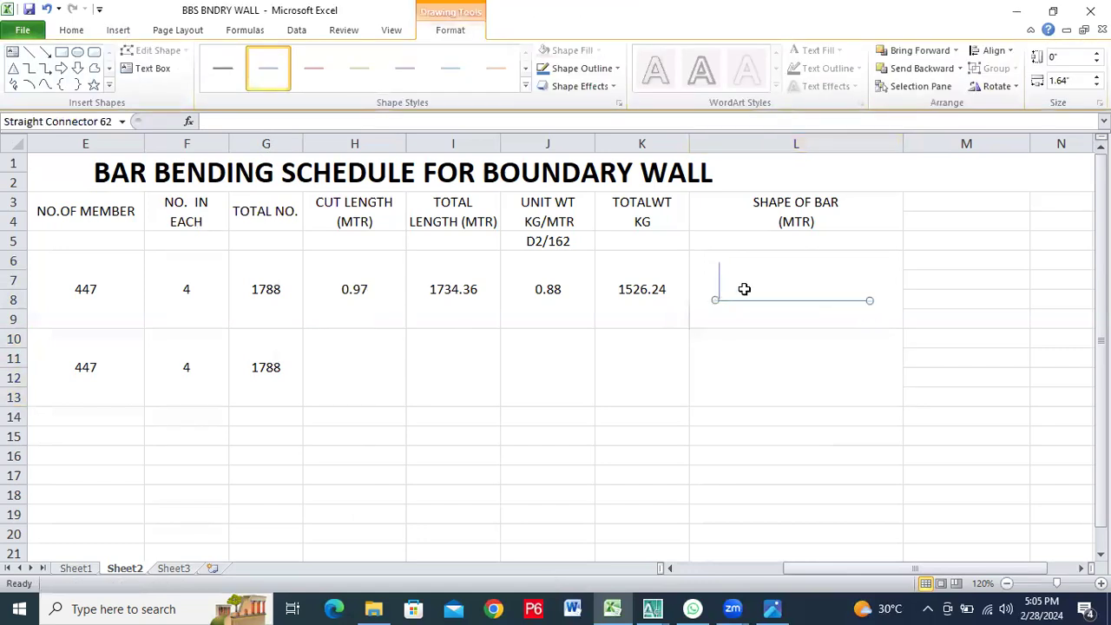
key("Escape")
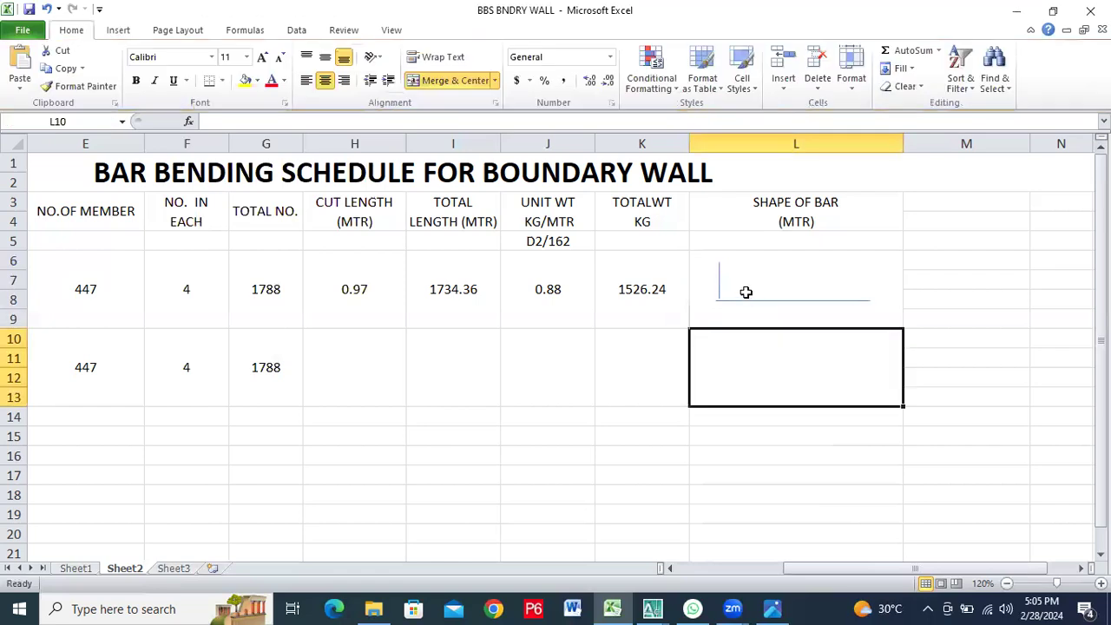
Apply the Moderate Line - Dark 1 style to both the vertical and the horizontal line of the bar shape
left_click(720, 276)
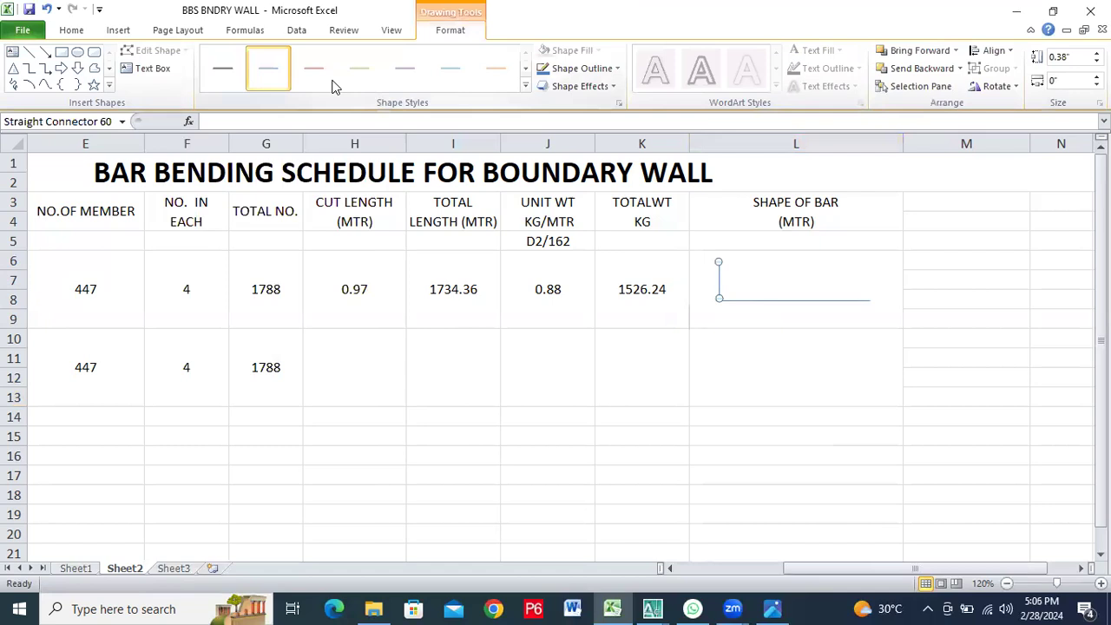
left_click(526, 87)
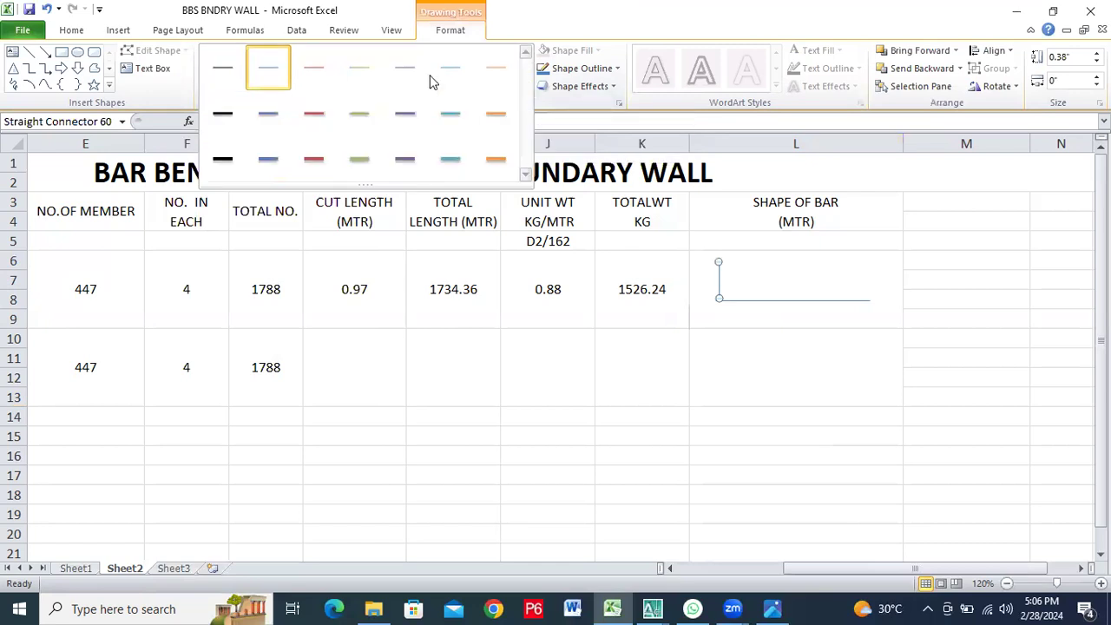
left_click(218, 120)
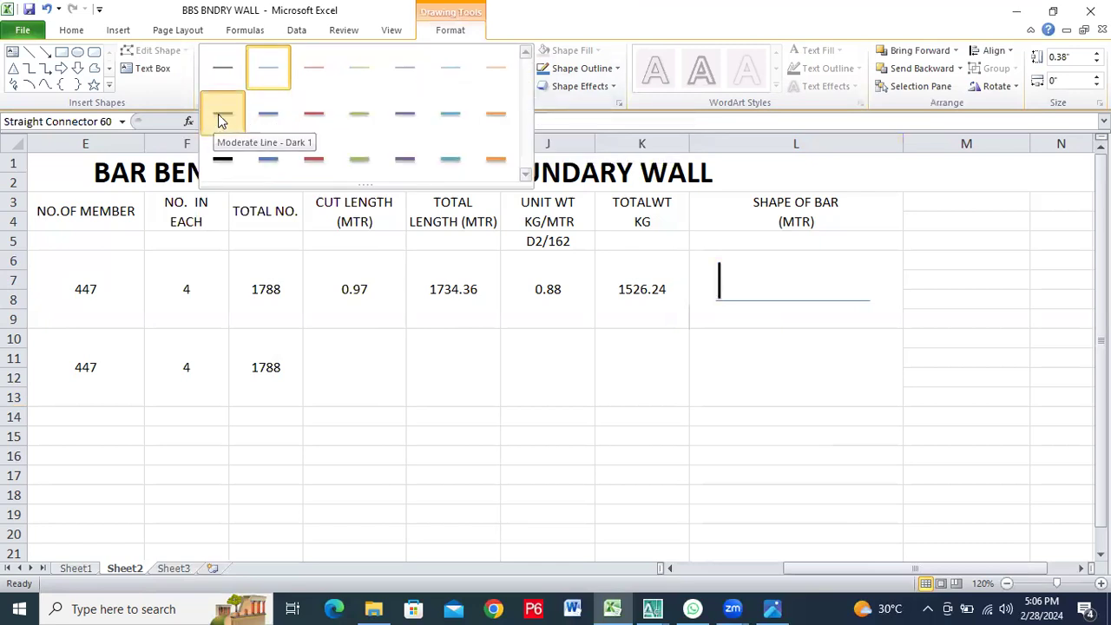
left_click(753, 302)
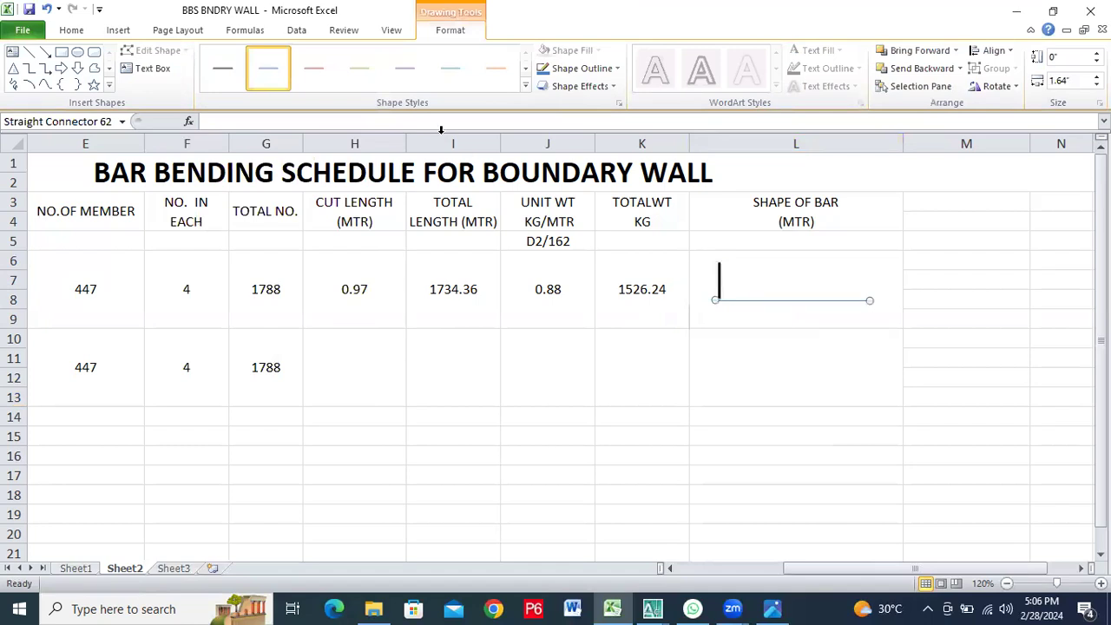
left_click(526, 87)
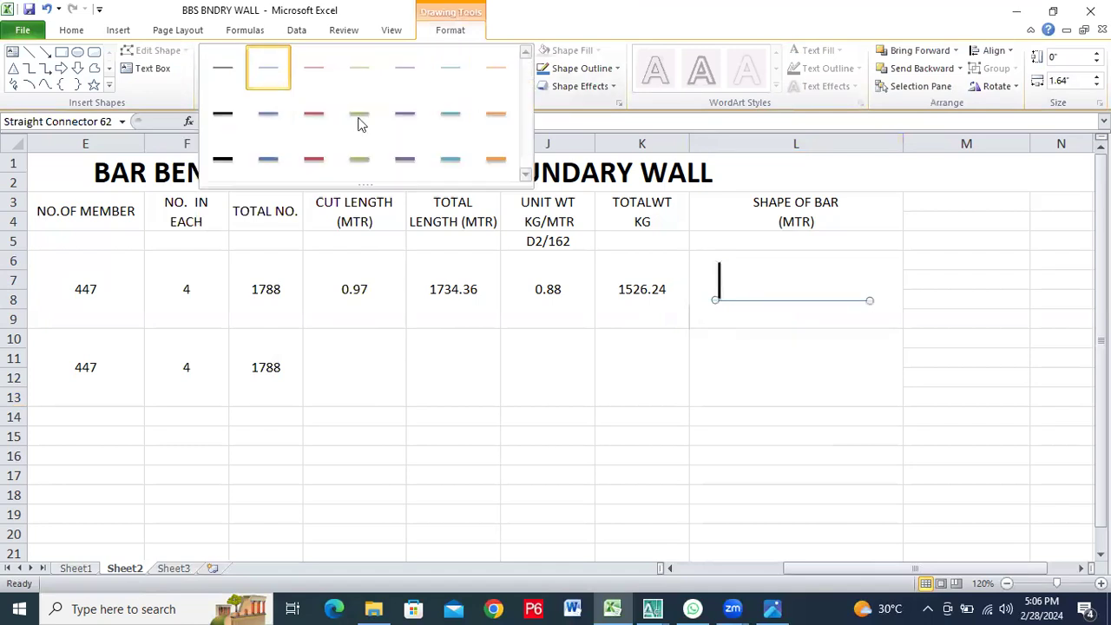
left_click(219, 116)
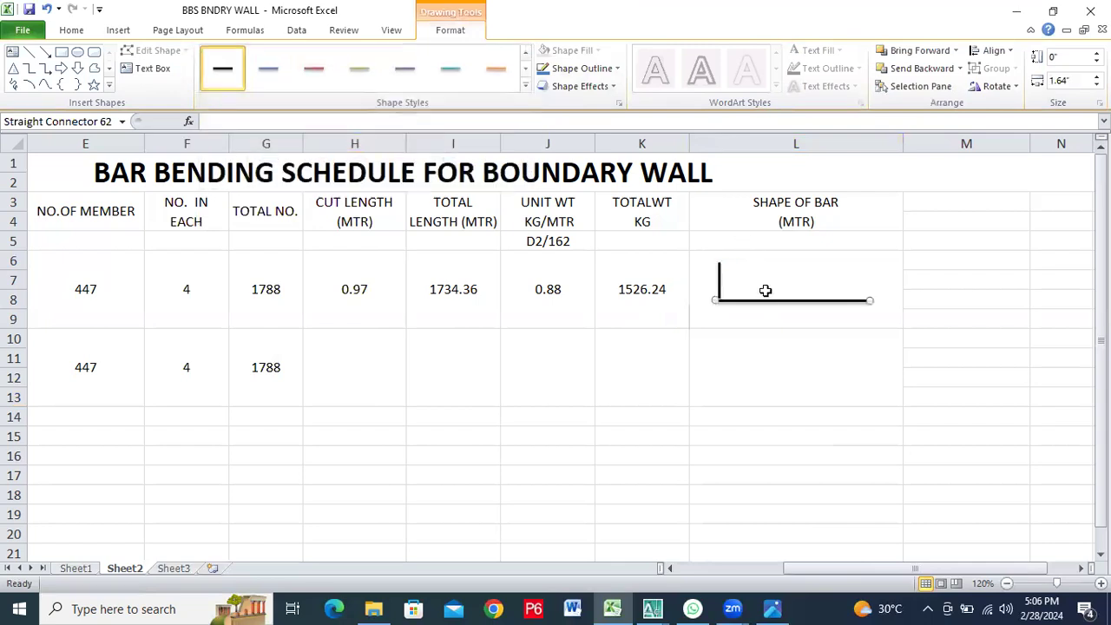
Copy the left vertical line of the bottom bar's shape and place the copy upright at the horizontal line's right end
left_click(720, 274)
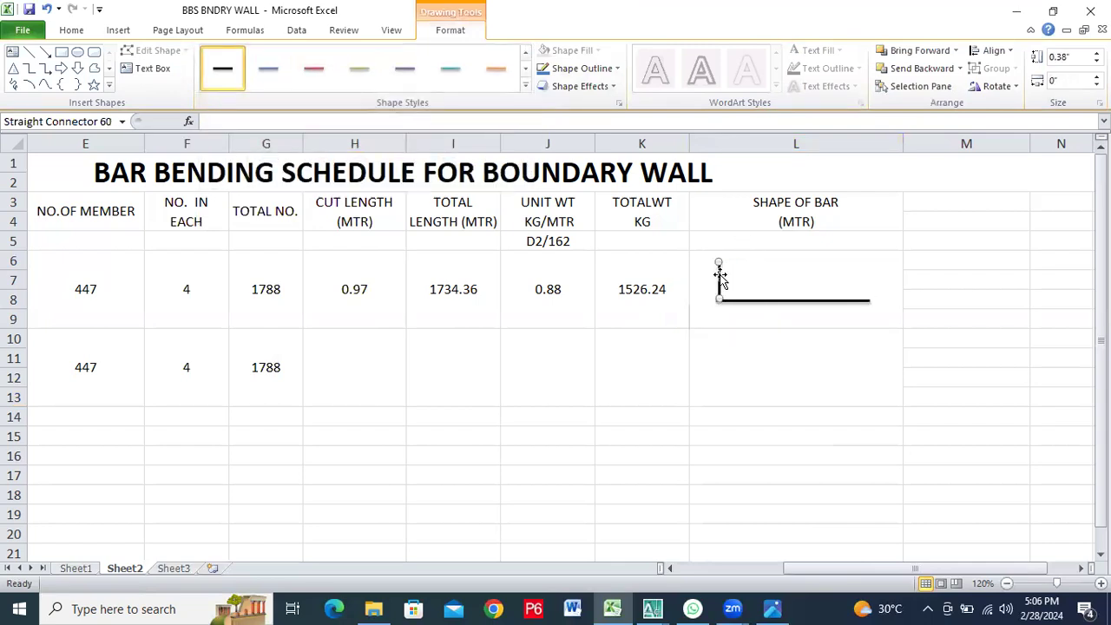
right_click(720, 279)
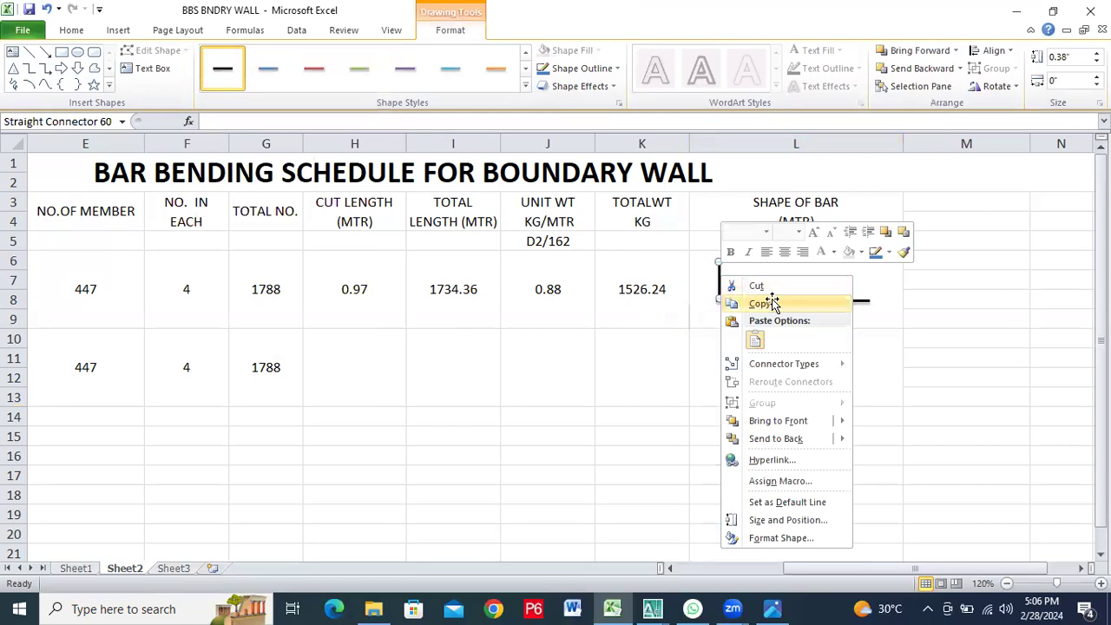
left_click(771, 303)
left_click(838, 277)
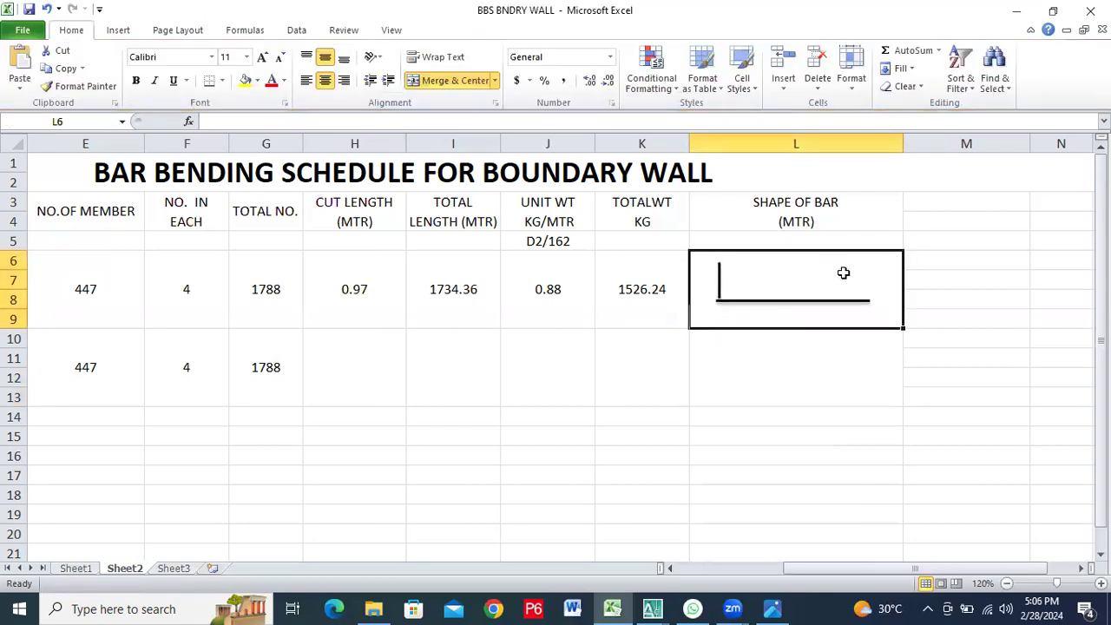
right_click(843, 273)
left_click(879, 338)
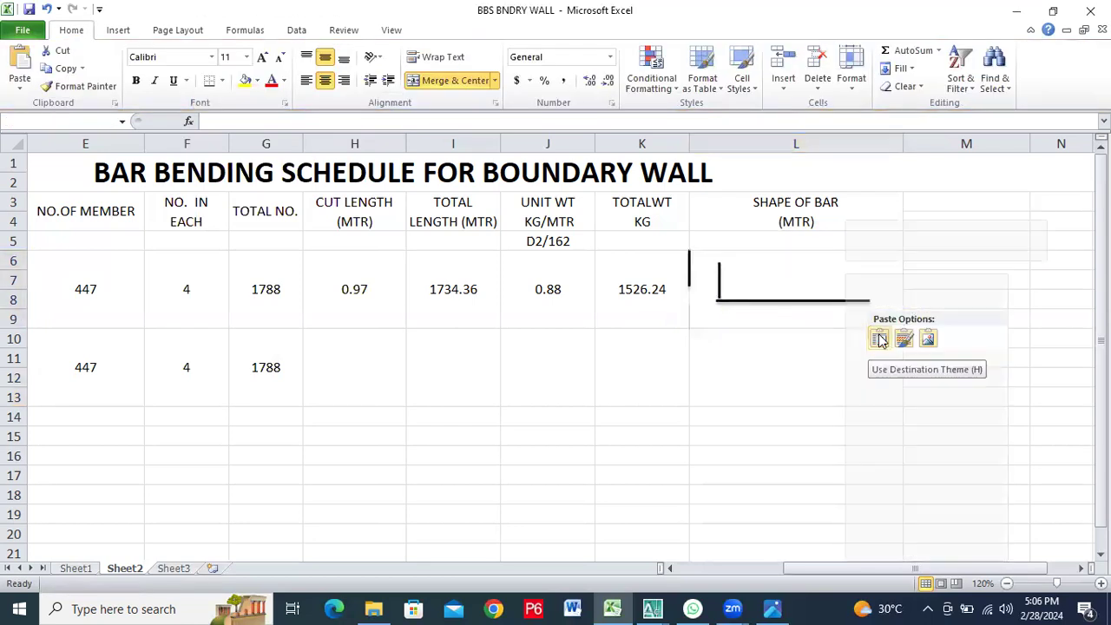
left_click(879, 338)
left_click_drag(689, 271, 867, 289)
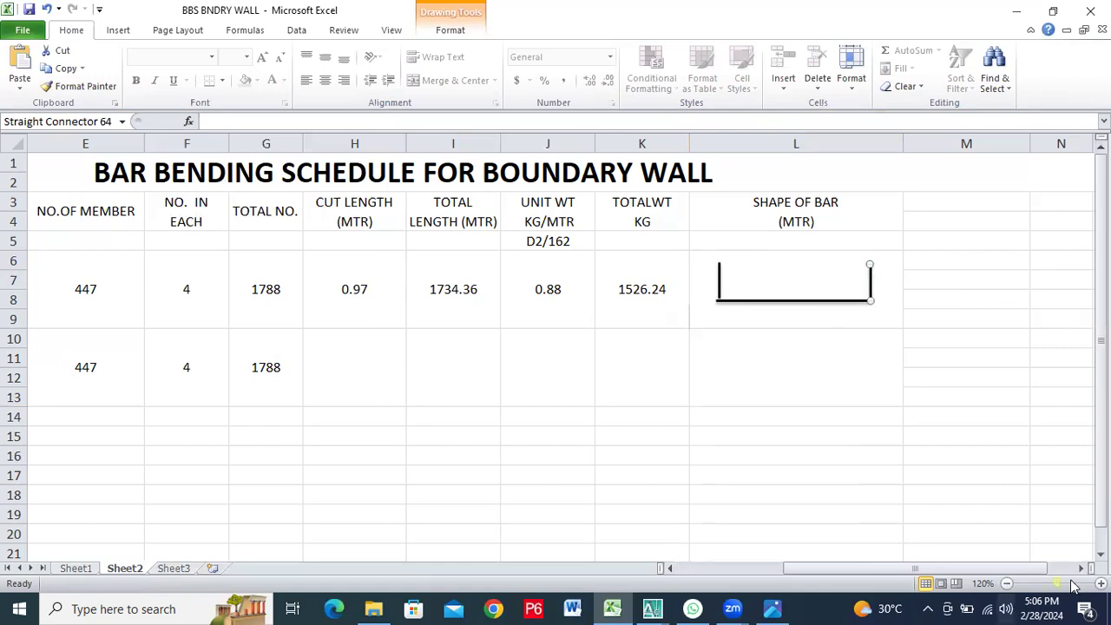
Nudge the left vertical line of the bar shape so it lines up with the left end of the horizontal line
left_click(1100, 583)
left_click(1100, 583)
left_click(1100, 584)
left_click(1100, 583)
left_click(1099, 583)
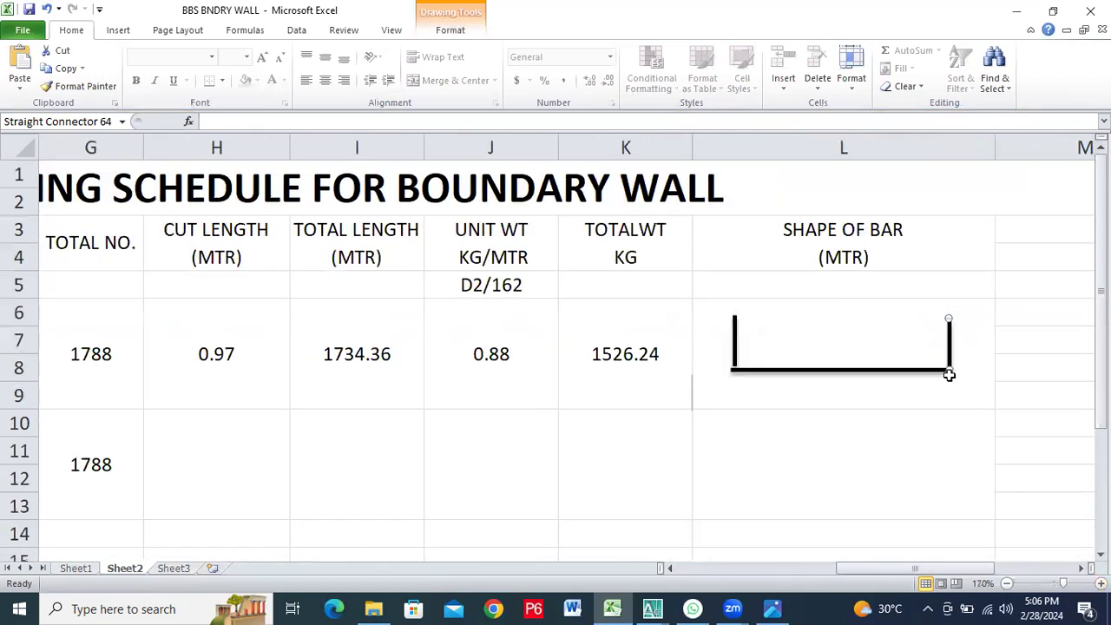
left_click(900, 420)
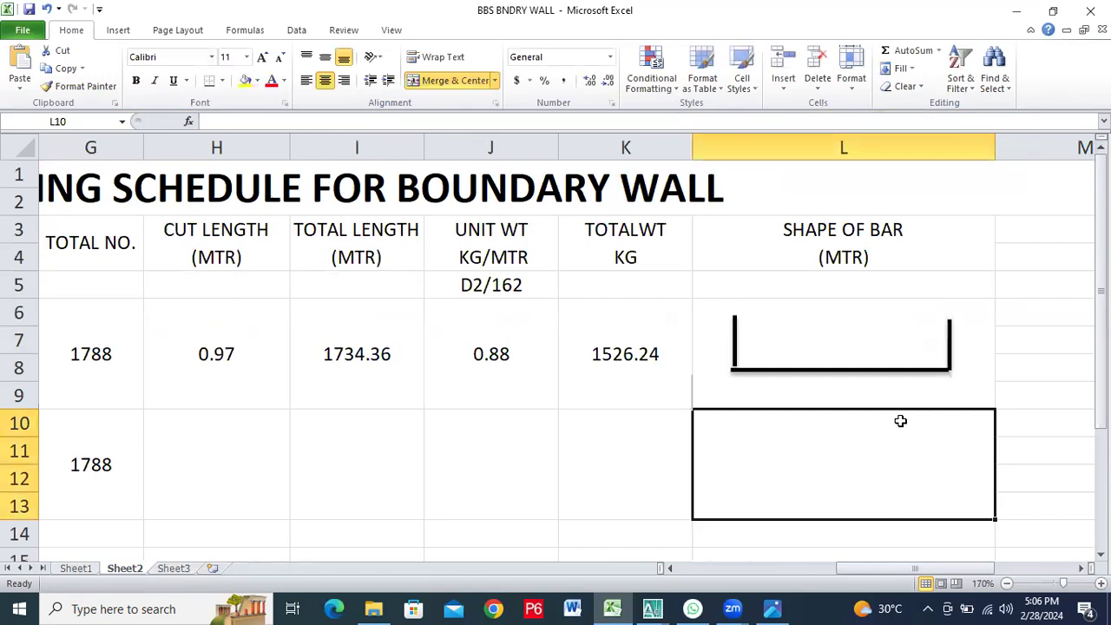
left_click(732, 332)
key("Left")
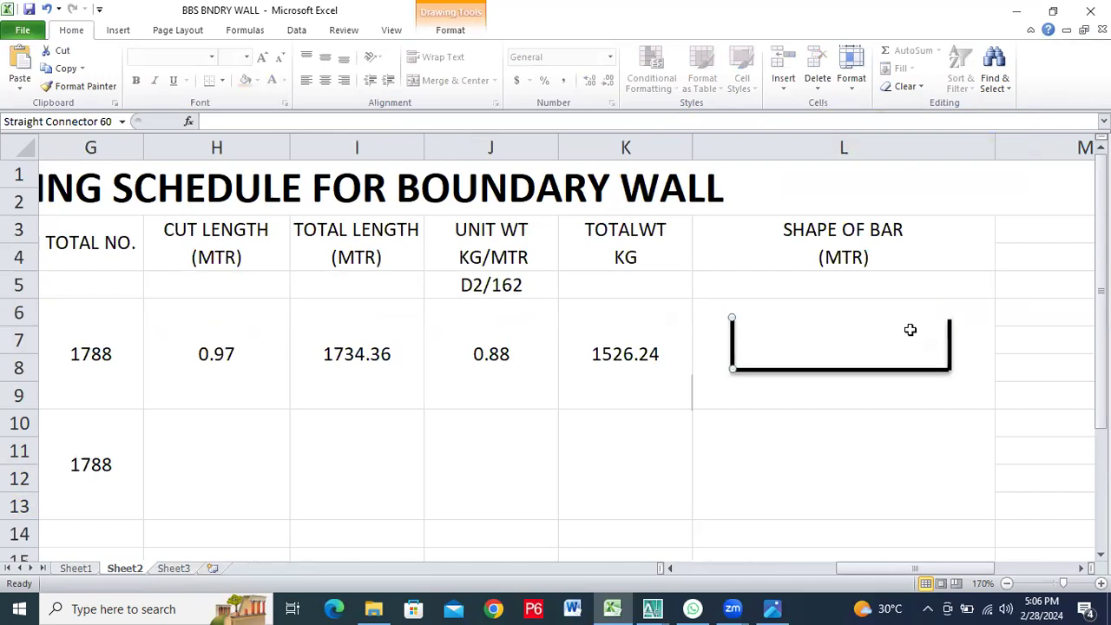
left_click(947, 342)
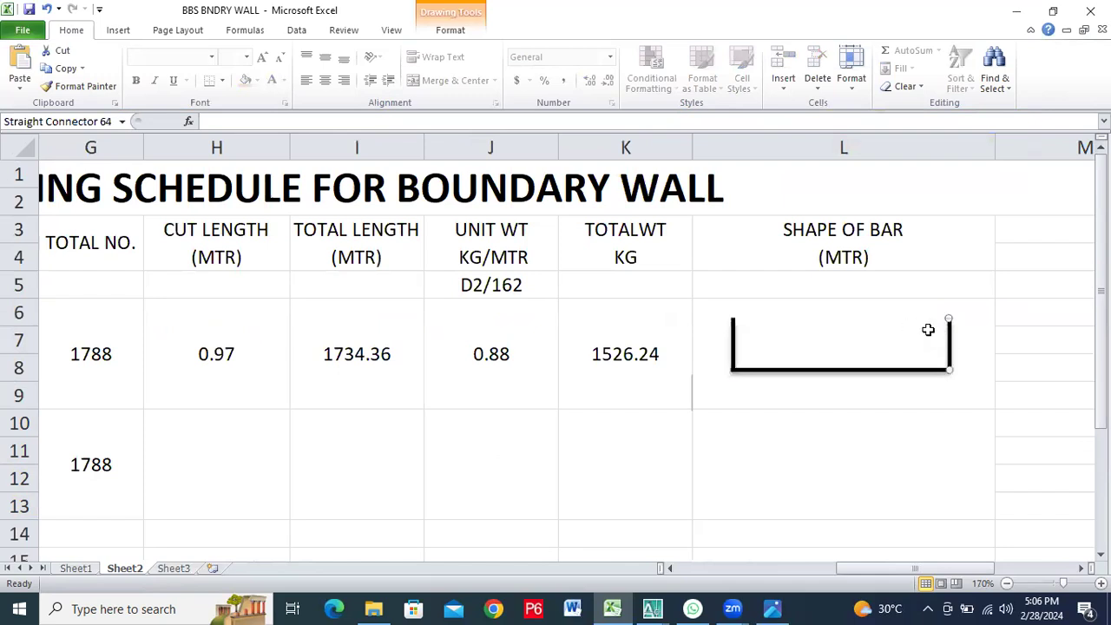
left_click(733, 347)
left_click(766, 346)
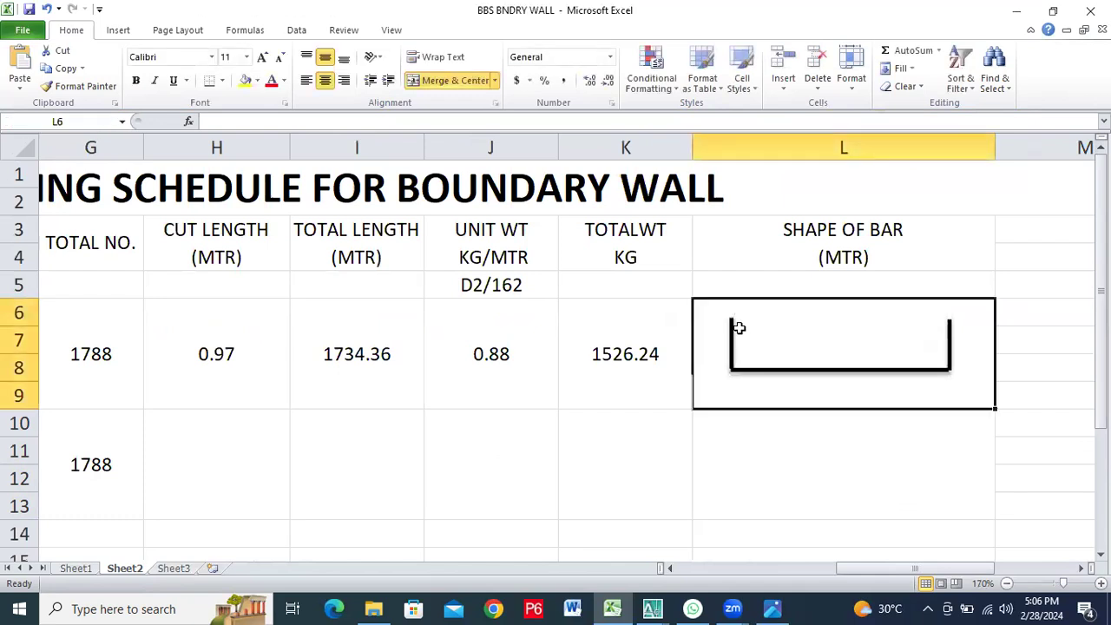
left_click(731, 320)
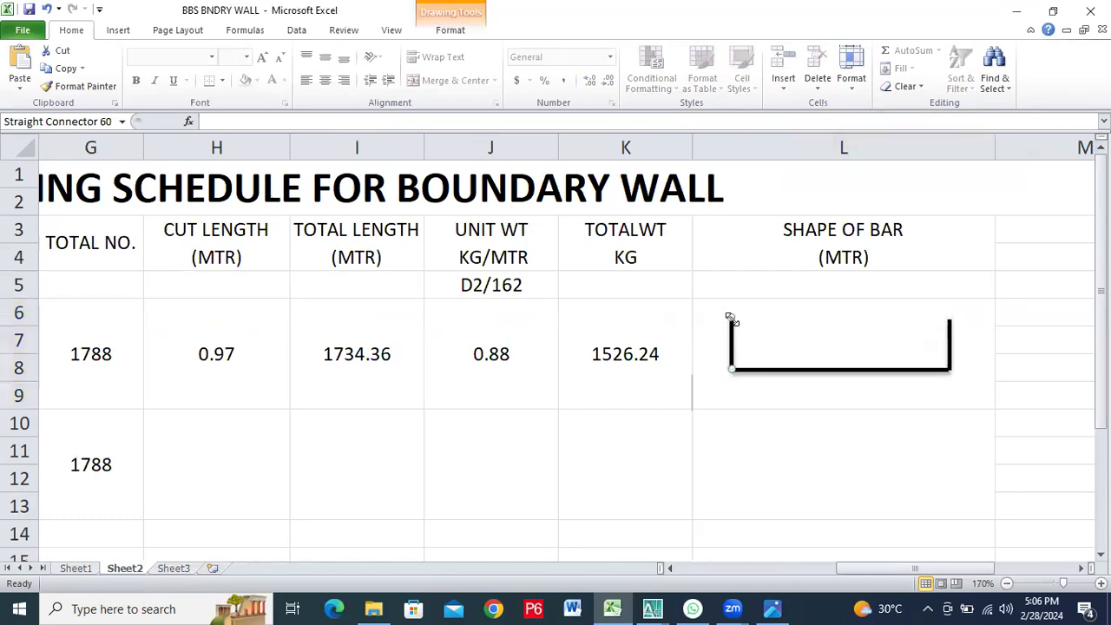
left_click(804, 329)
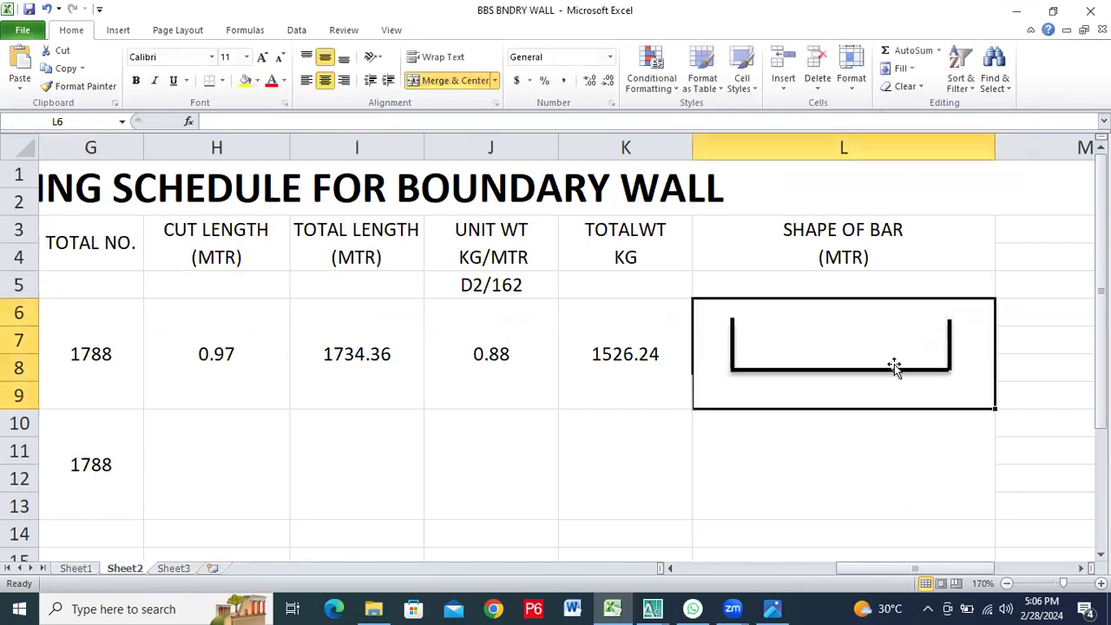
Nudge the right vertical line of the bar shape slightly left to line up with the horizontal line's right end
left_click(949, 334)
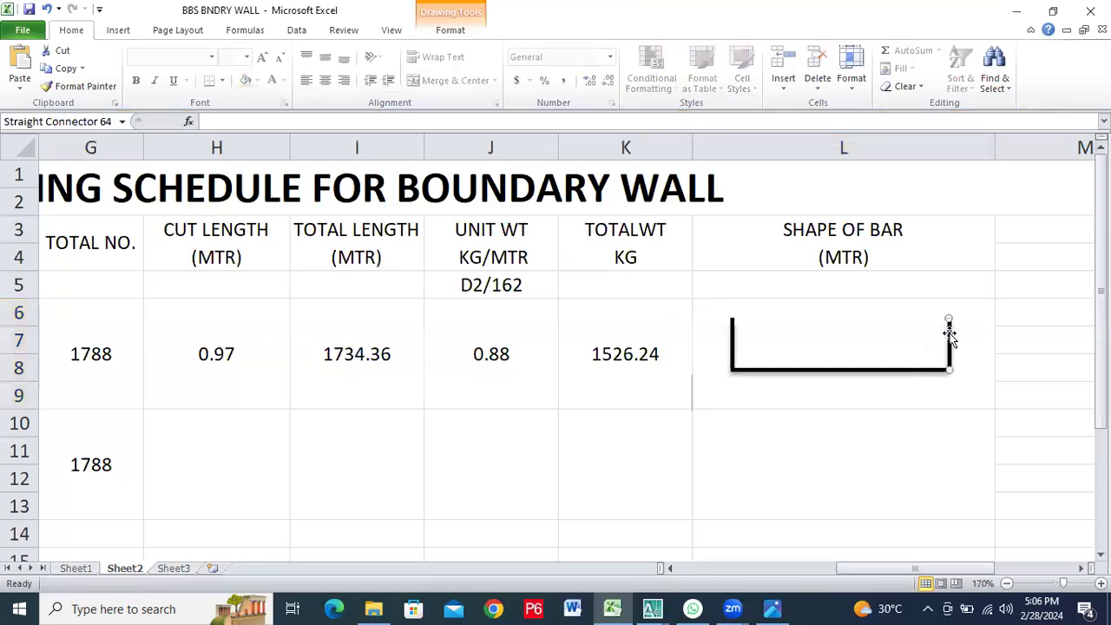
left_click(867, 308)
left_click(948, 334)
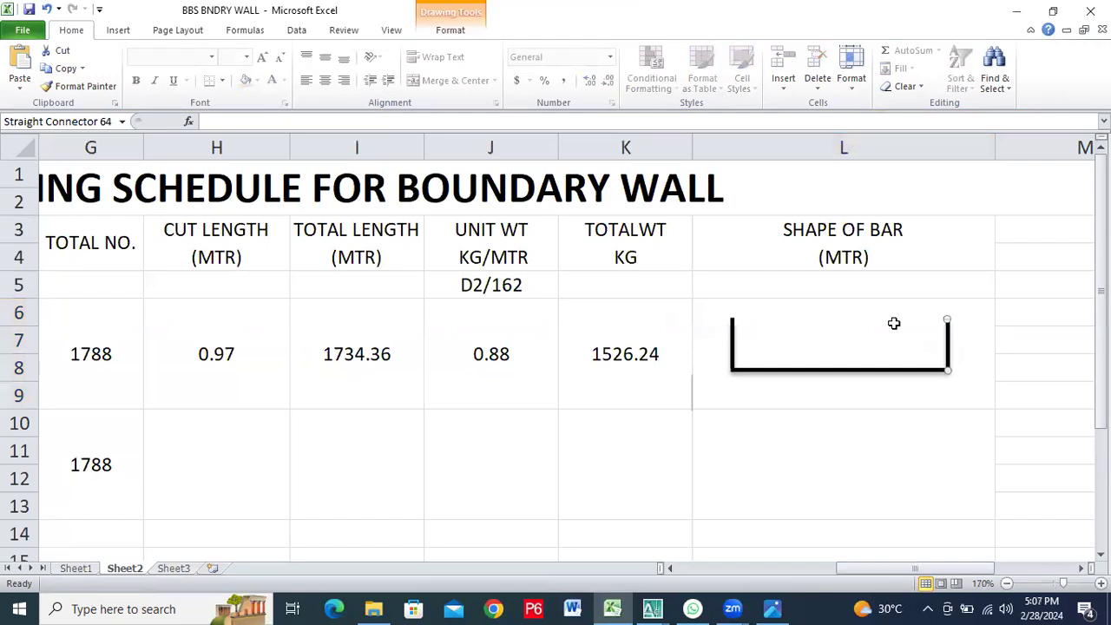
left_click(894, 322)
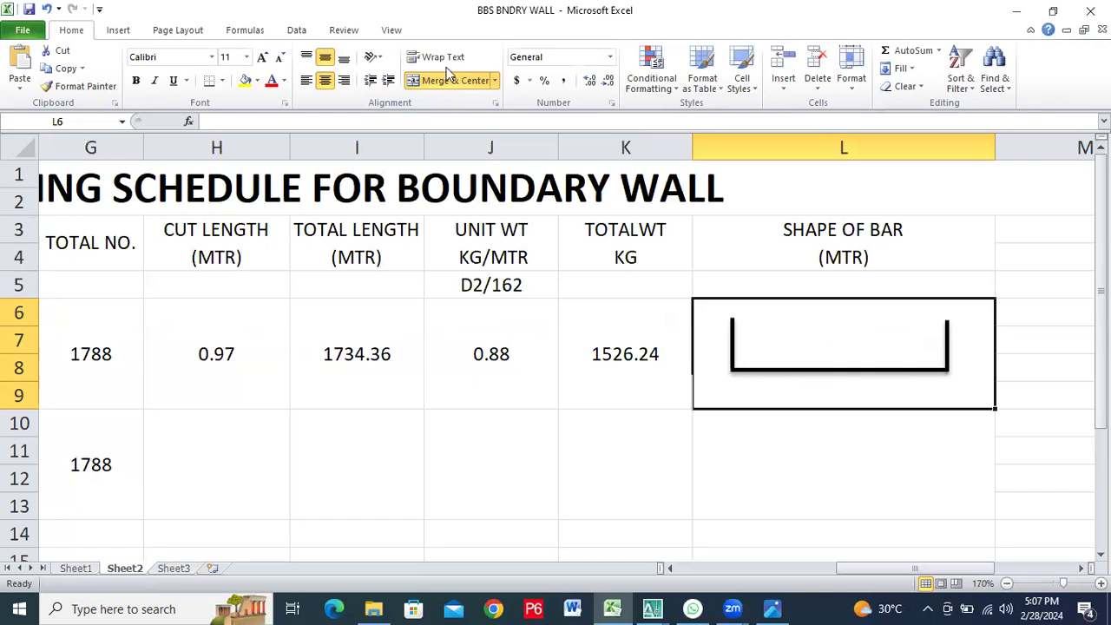
Insert a text box about 0.28" tall and 0.7" wide over the bar's horizontal line, containing 0.72
left_click(118, 31)
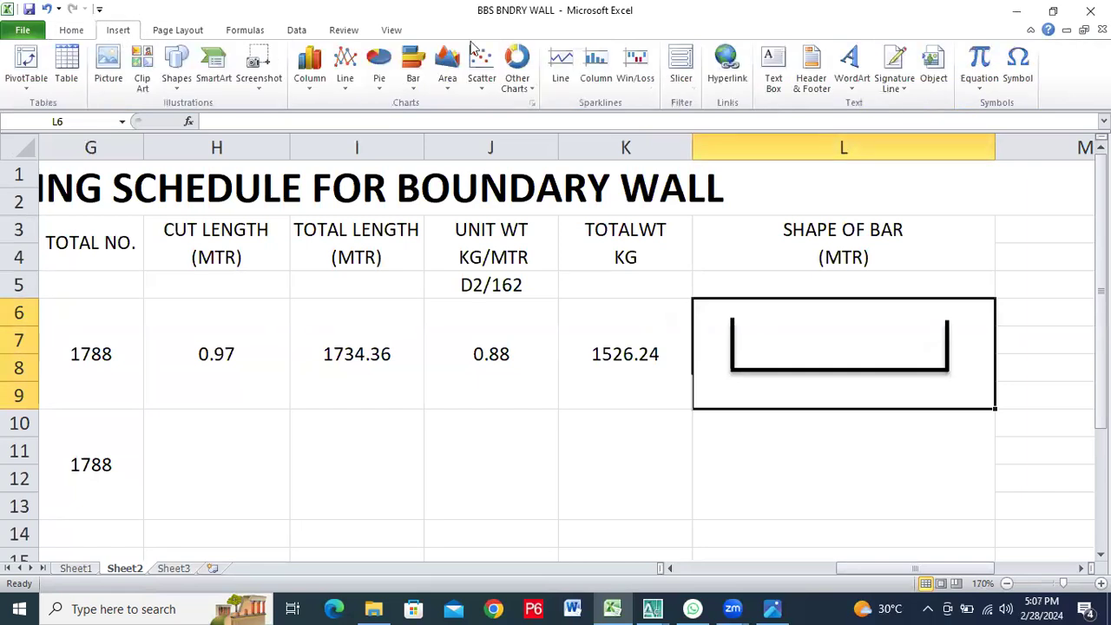
left_click(783, 90)
mouse_move(798, 346)
left_mouse_down()
mouse_move(892, 348)
mouse_move(843, 376)
left_mouse_up()
left_click(826, 361)
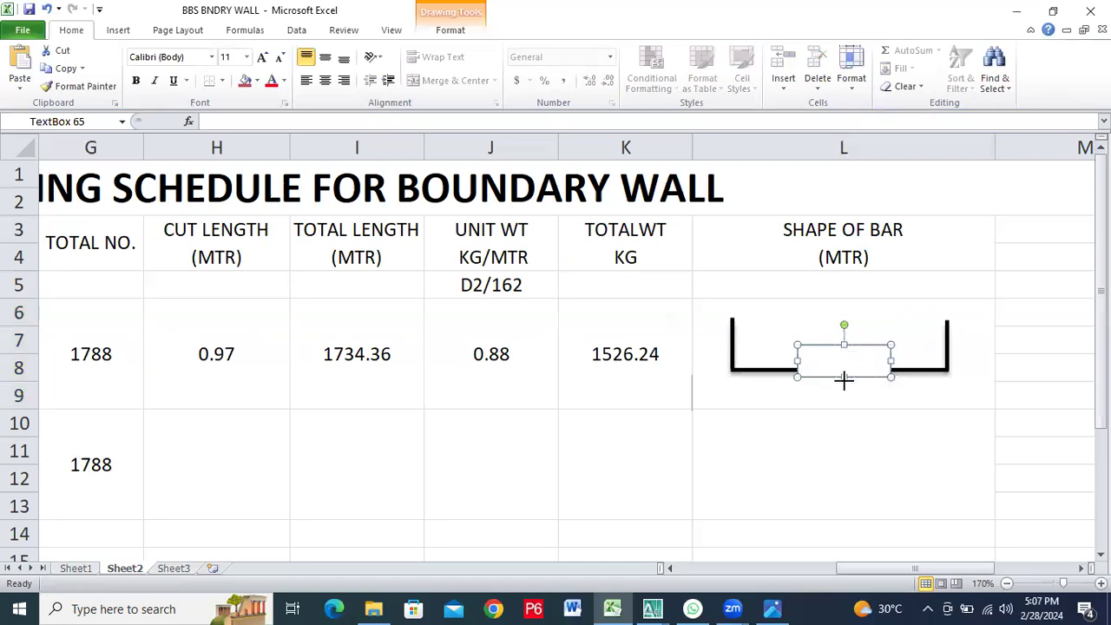
left_click_drag(842, 378, 844, 383)
type("72")
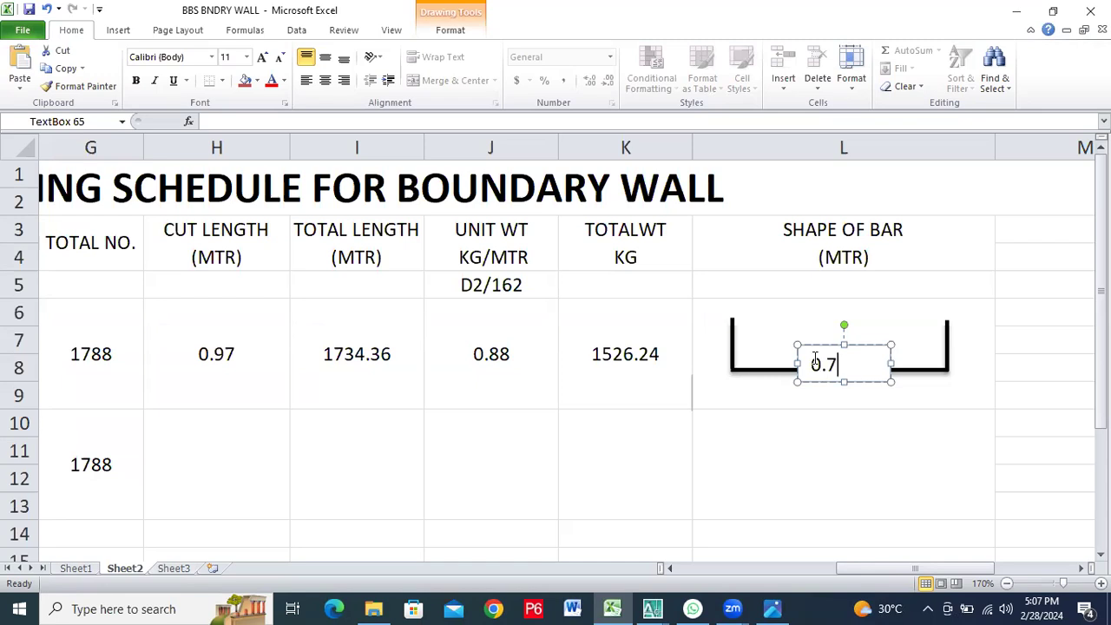
left_click(923, 402)
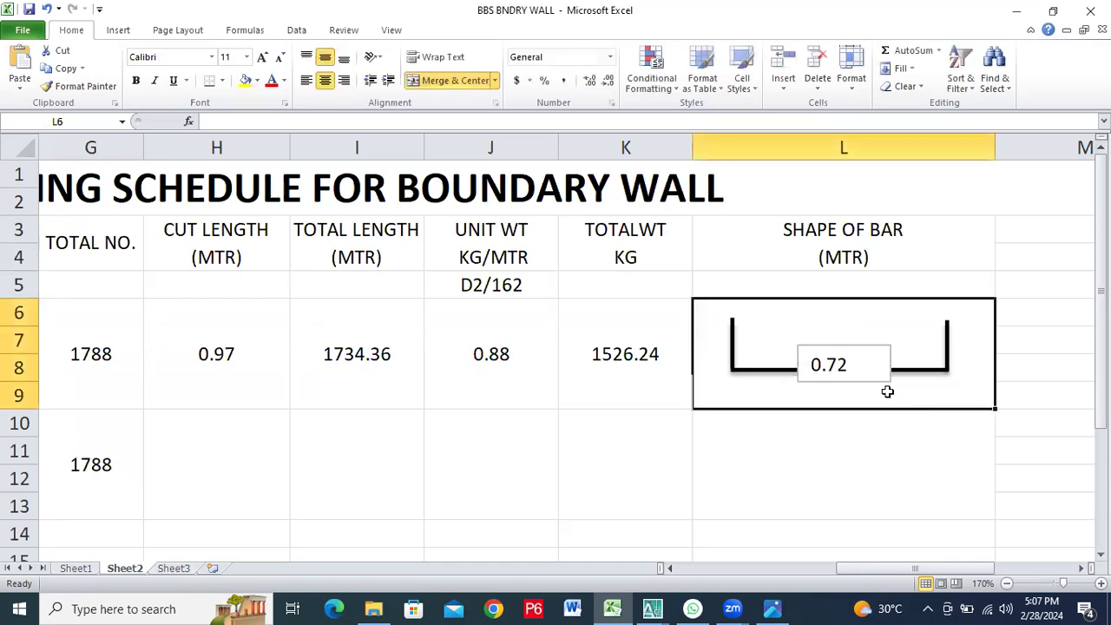
Move the 0.72 text box directly below the middle of the bar's horizontal line
left_click(840, 341)
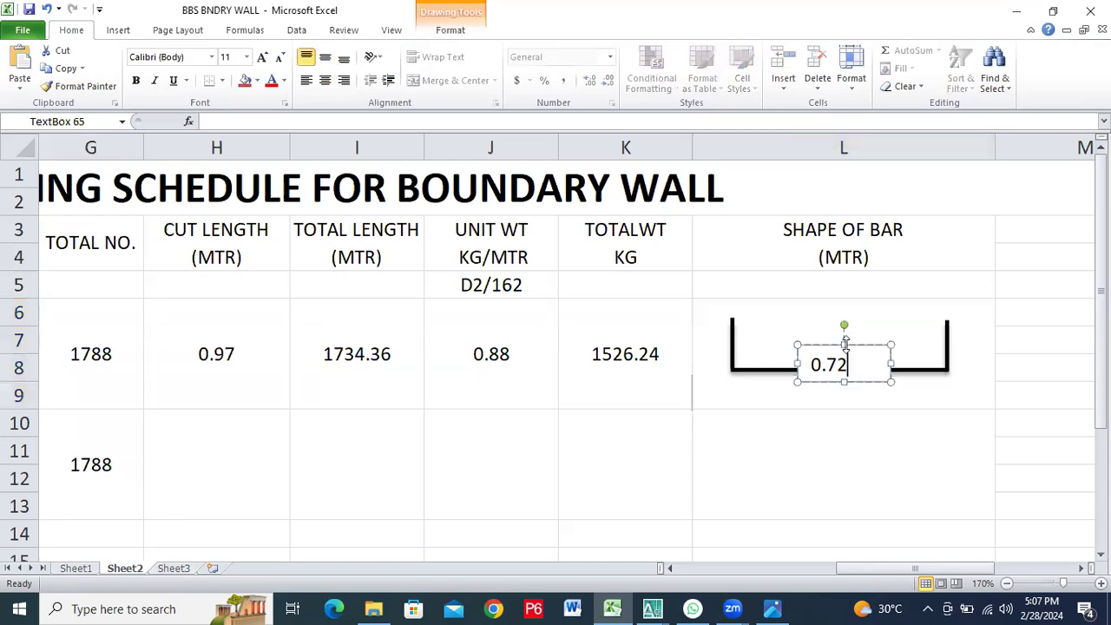
left_click_drag(833, 345, 837, 379)
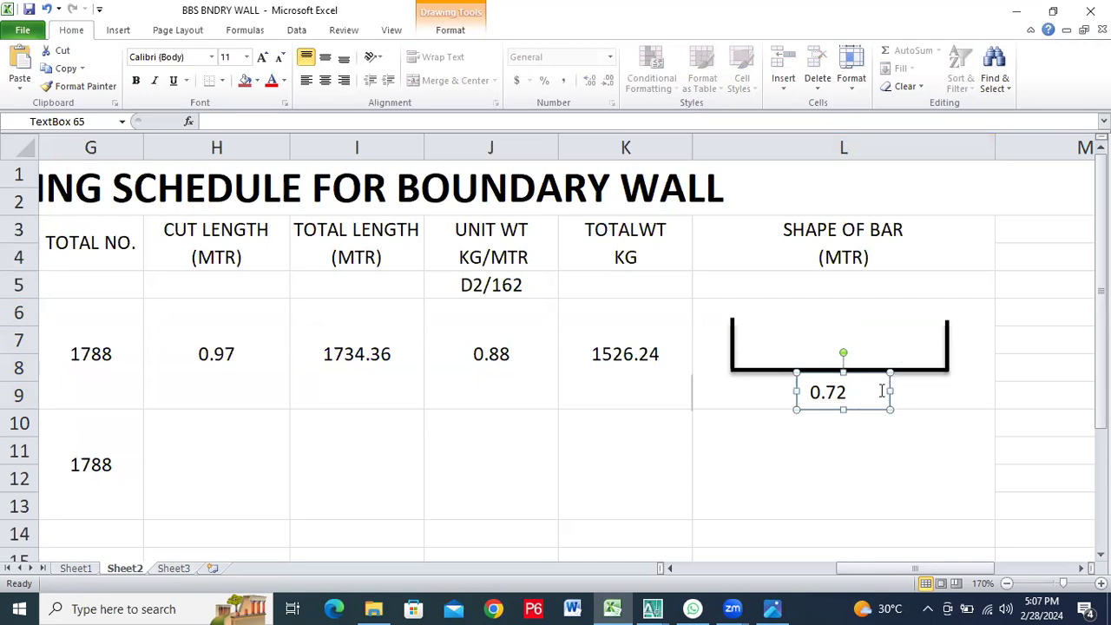
left_click(915, 387)
left_click(872, 419)
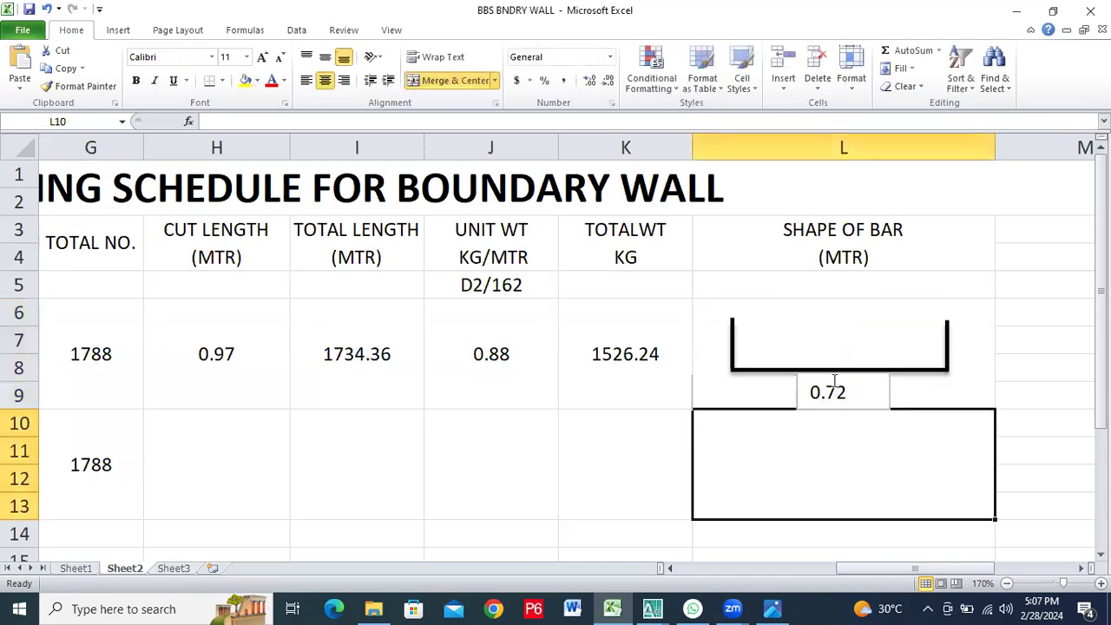
Apply the plain white theme fill to the 0.72 text box
left_click(881, 396)
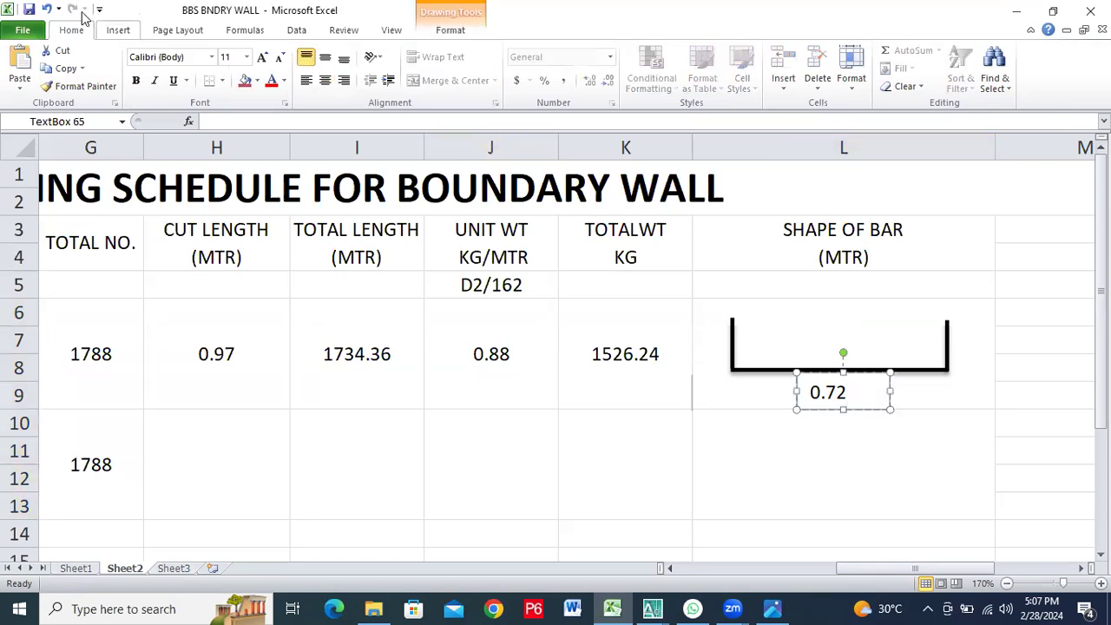
left_click(114, 32)
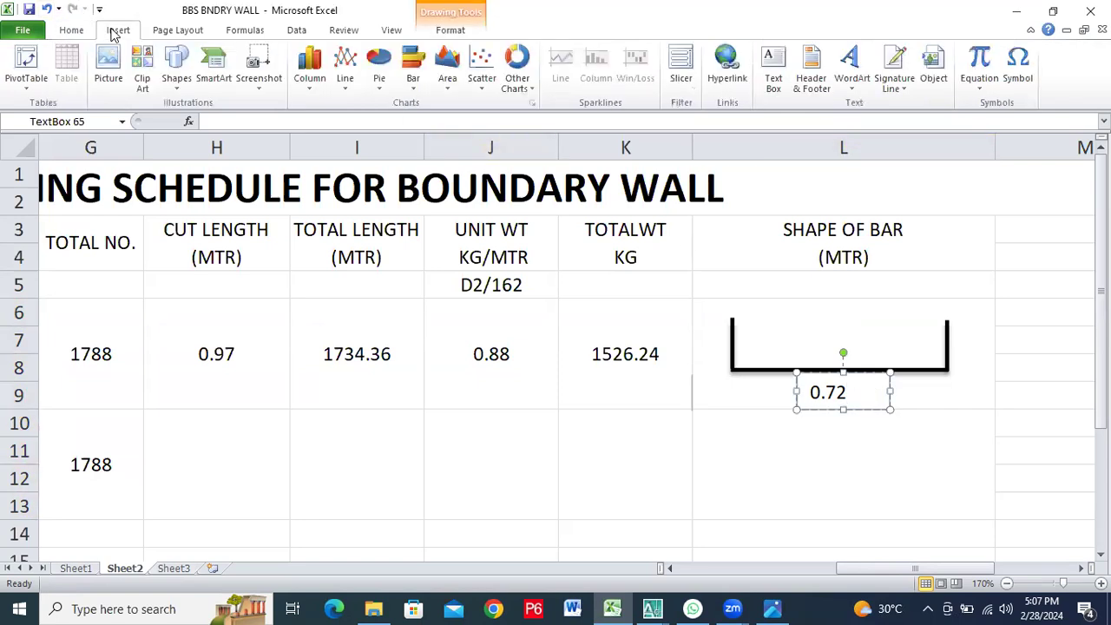
left_click(466, 33)
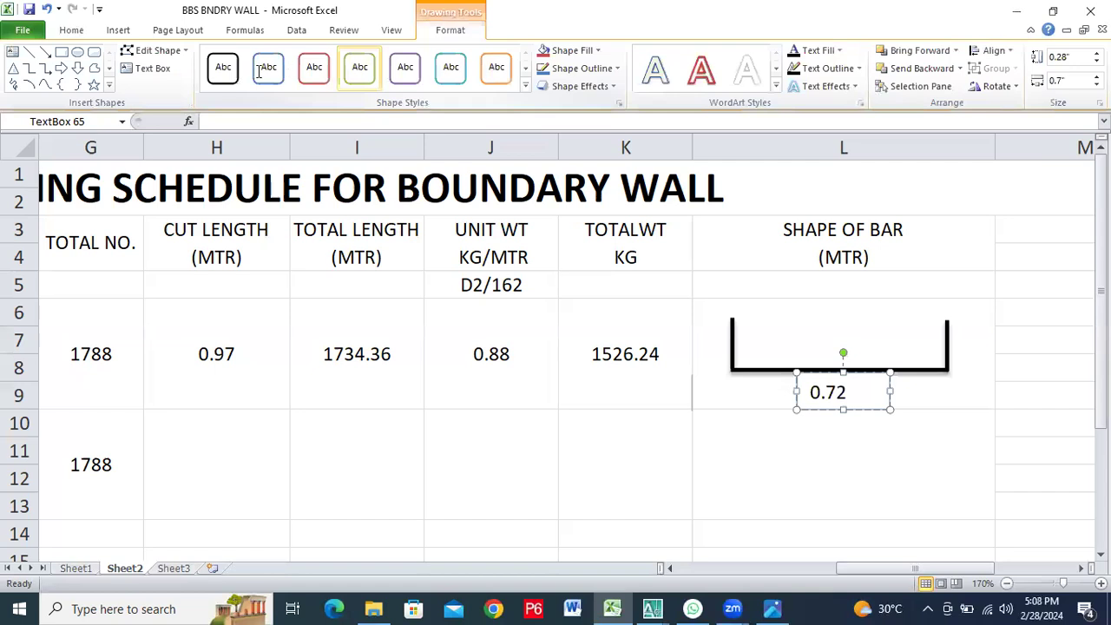
left_click(526, 90)
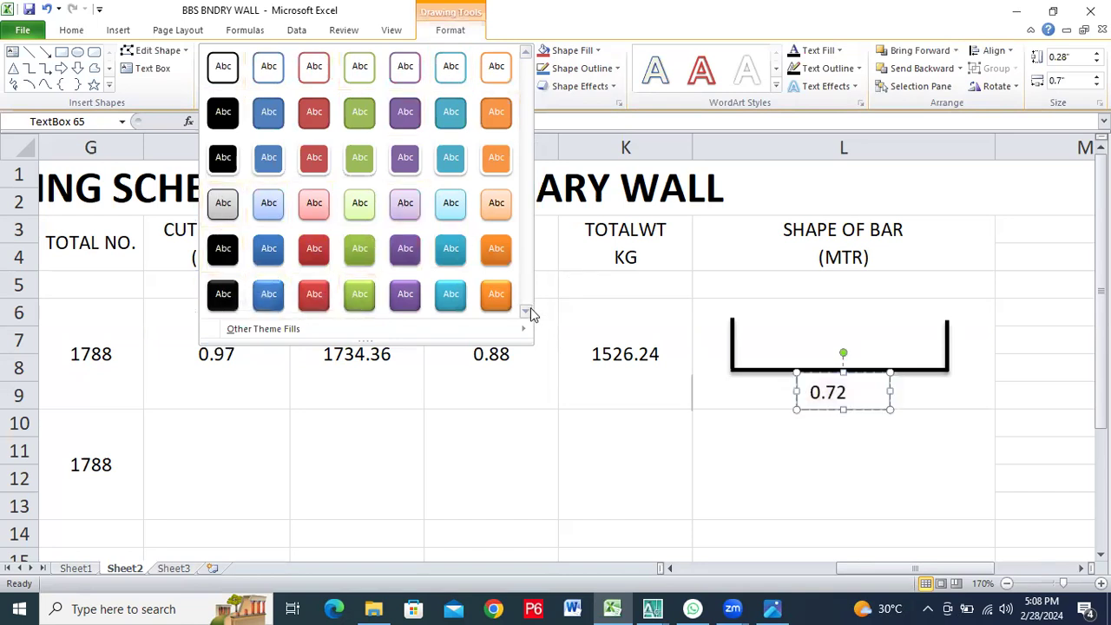
mouse_move(519, 336)
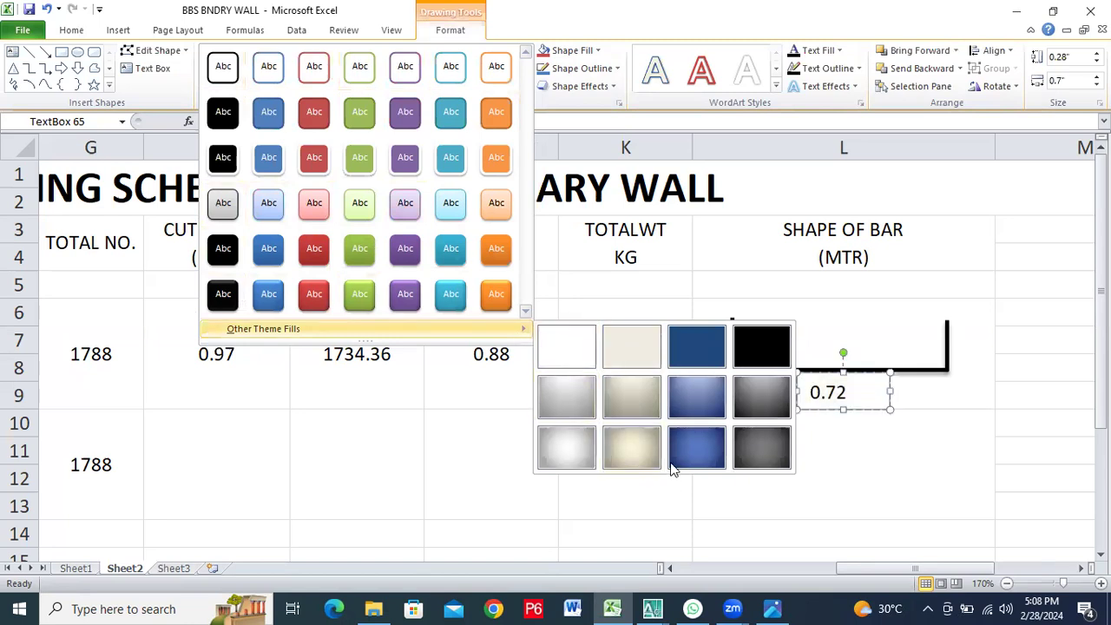
left_click(560, 344)
left_click(846, 427)
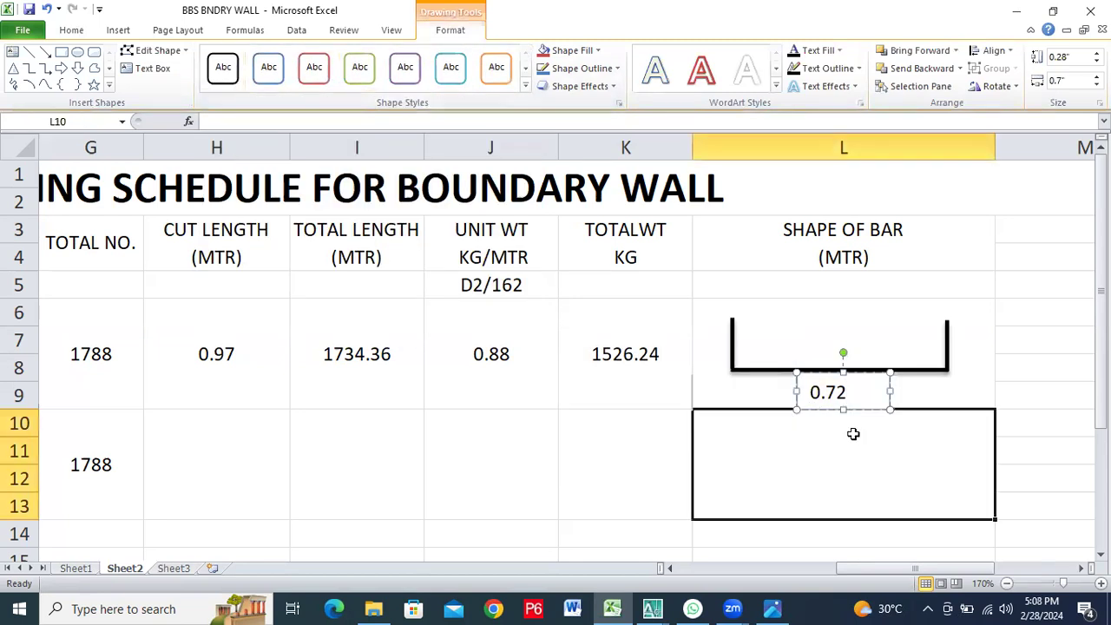
left_click(858, 389)
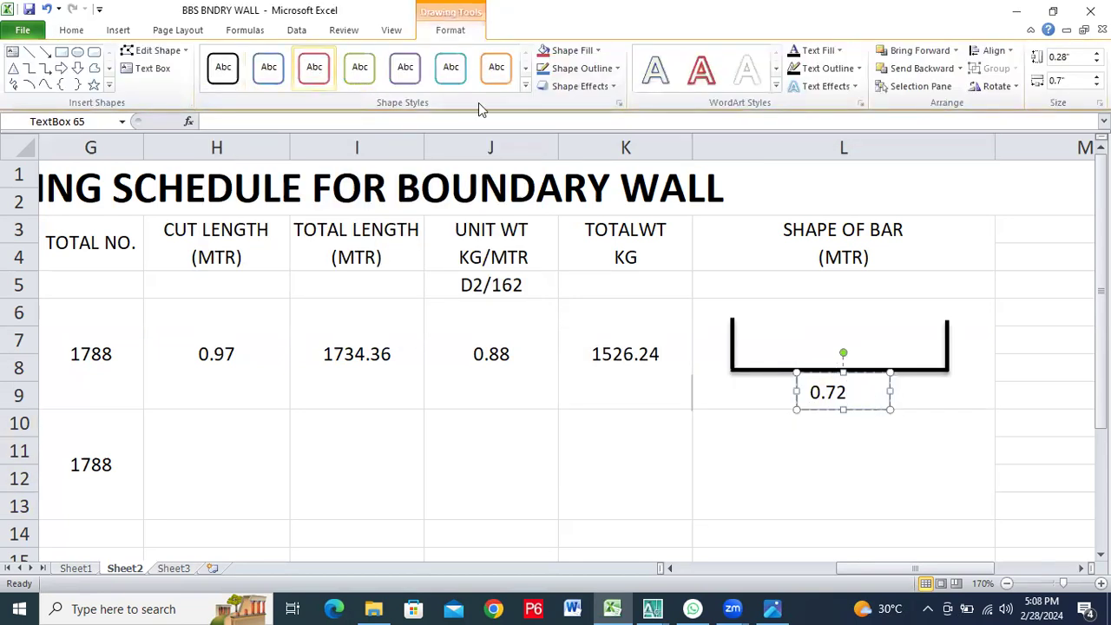
left_click(525, 86)
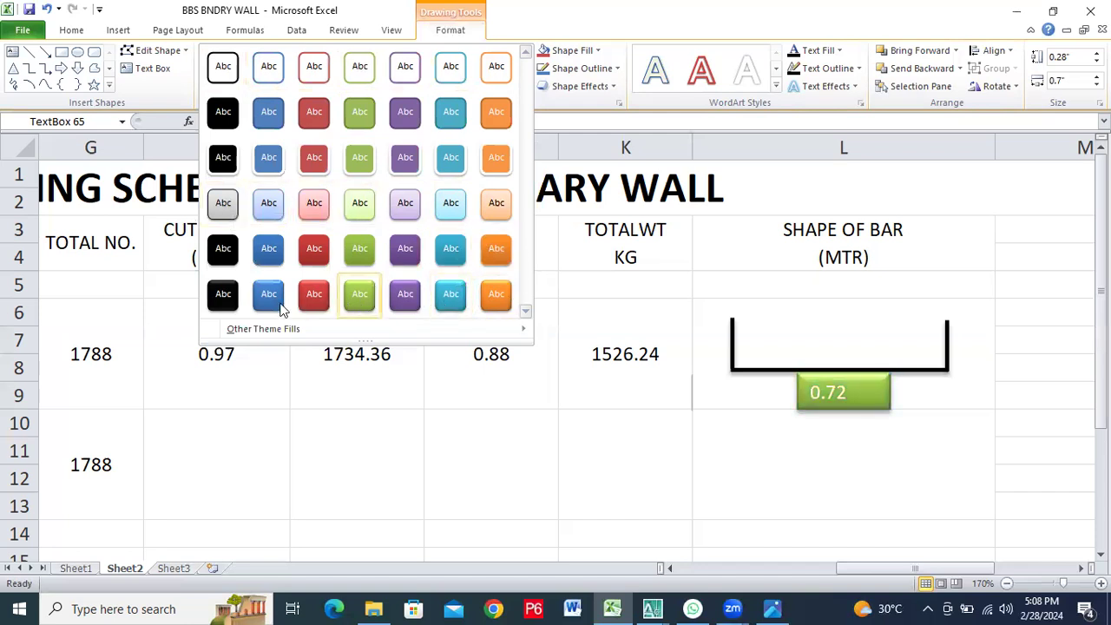
mouse_move(249, 328)
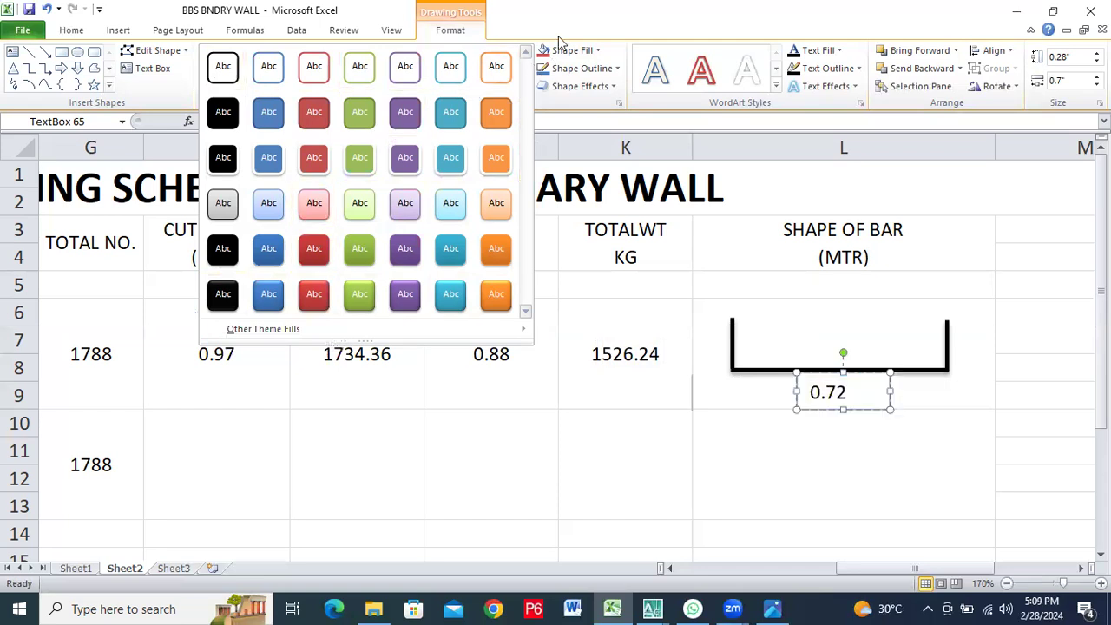
left_click(114, 31)
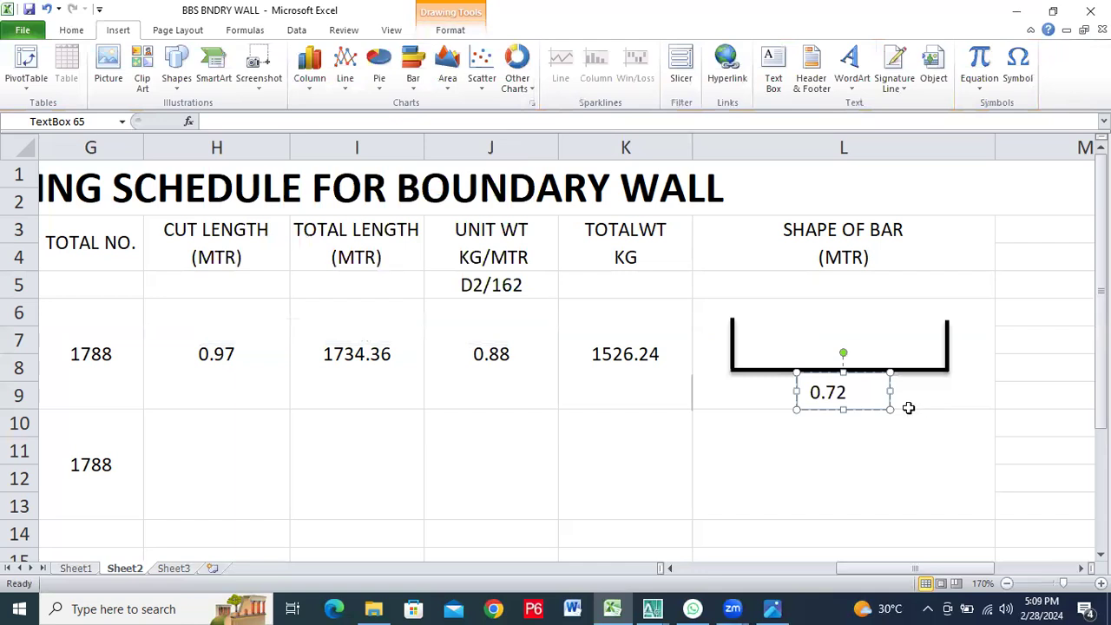
right_click(889, 389)
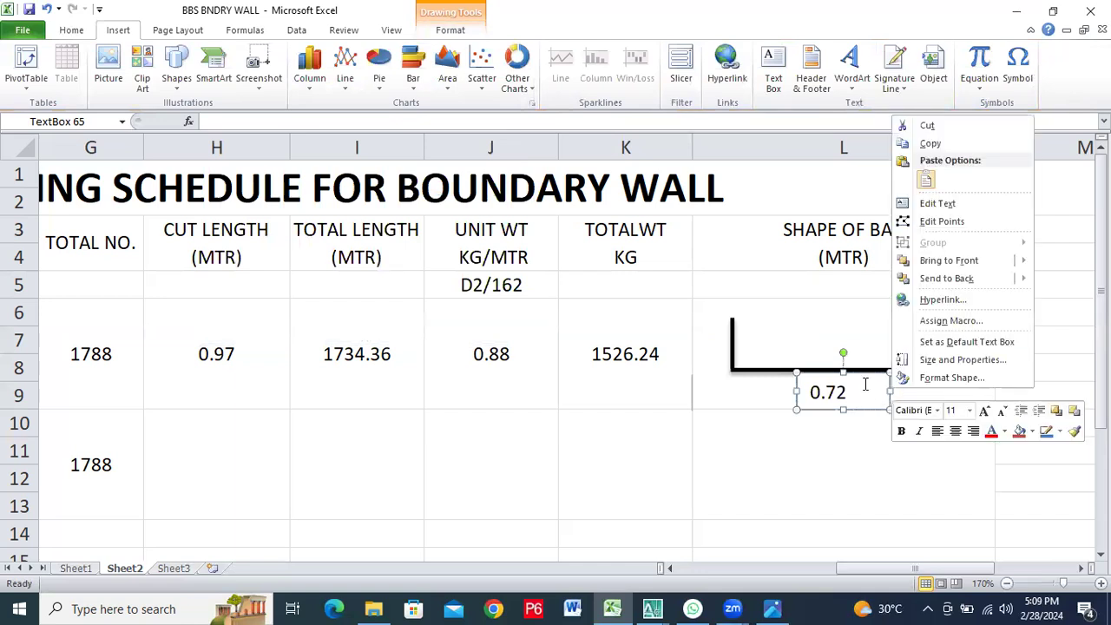
left_click(870, 384)
right_click(892, 389)
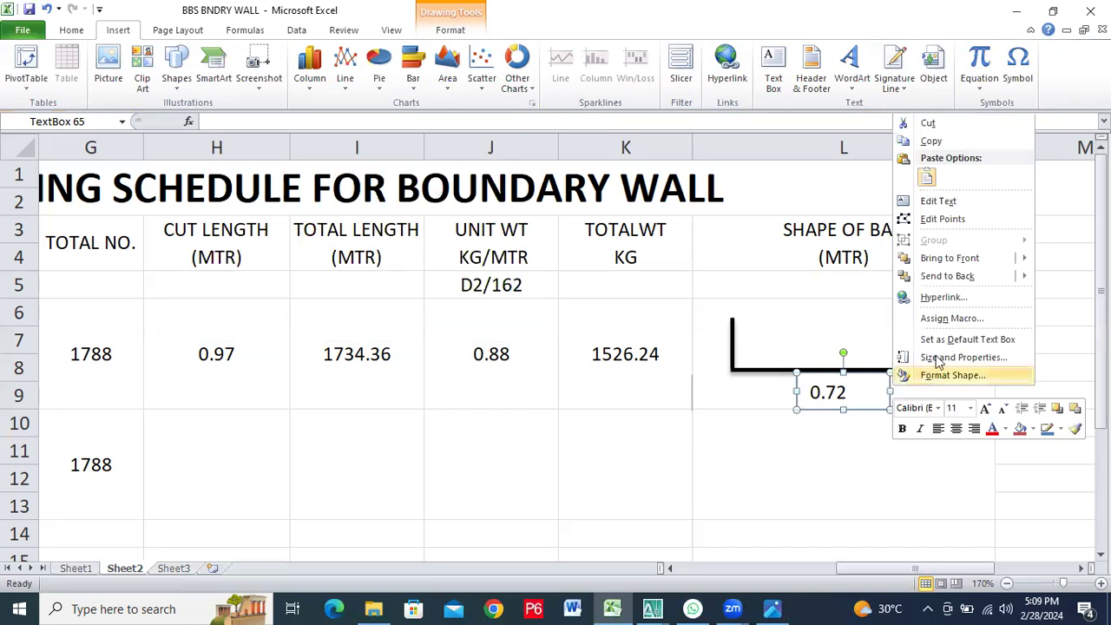
left_click(950, 217)
left_click(868, 417)
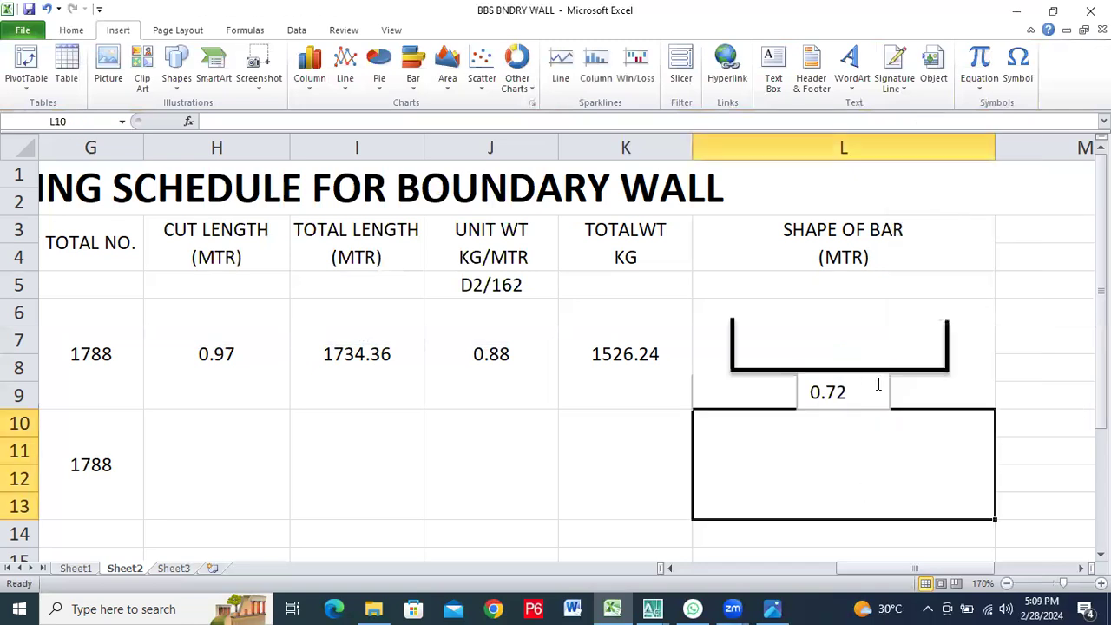
left_click(878, 384)
right_click(878, 390)
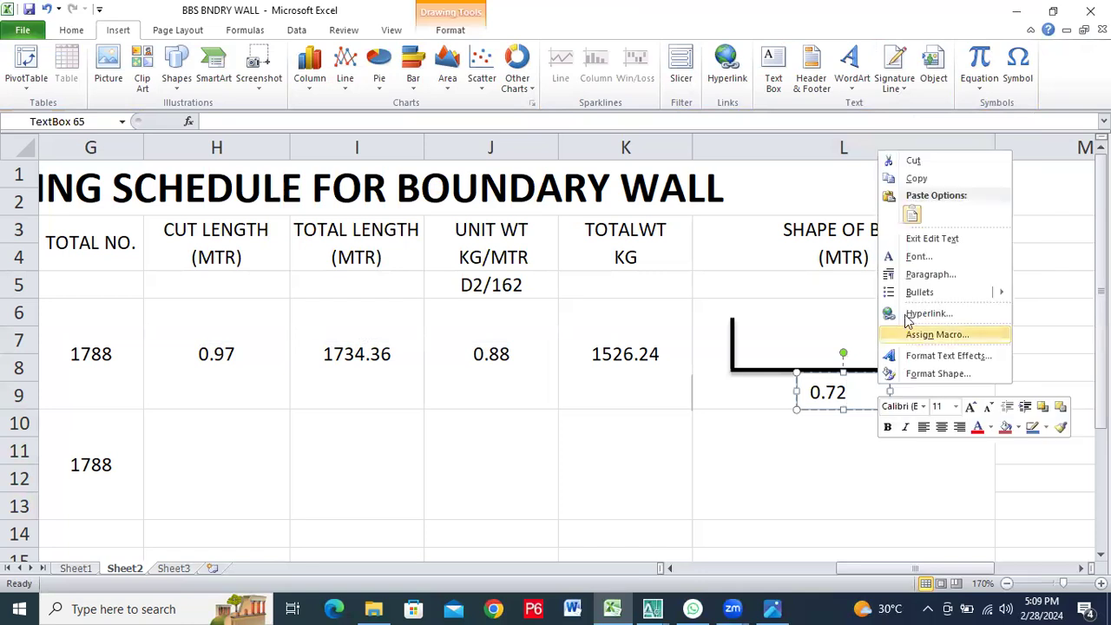
left_click(920, 239)
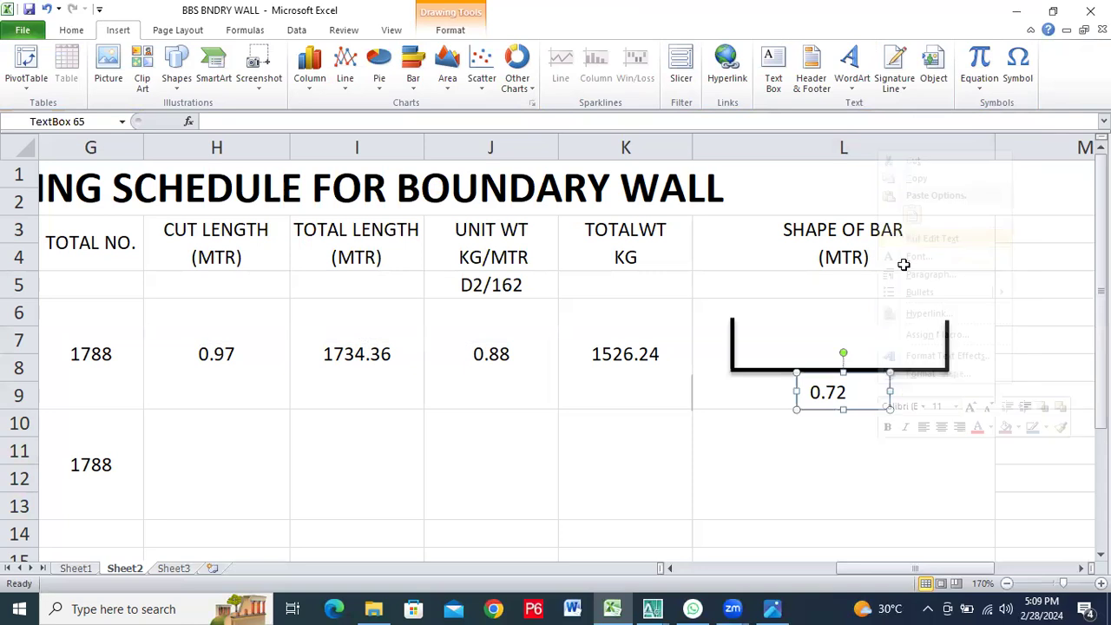
left_click(894, 438)
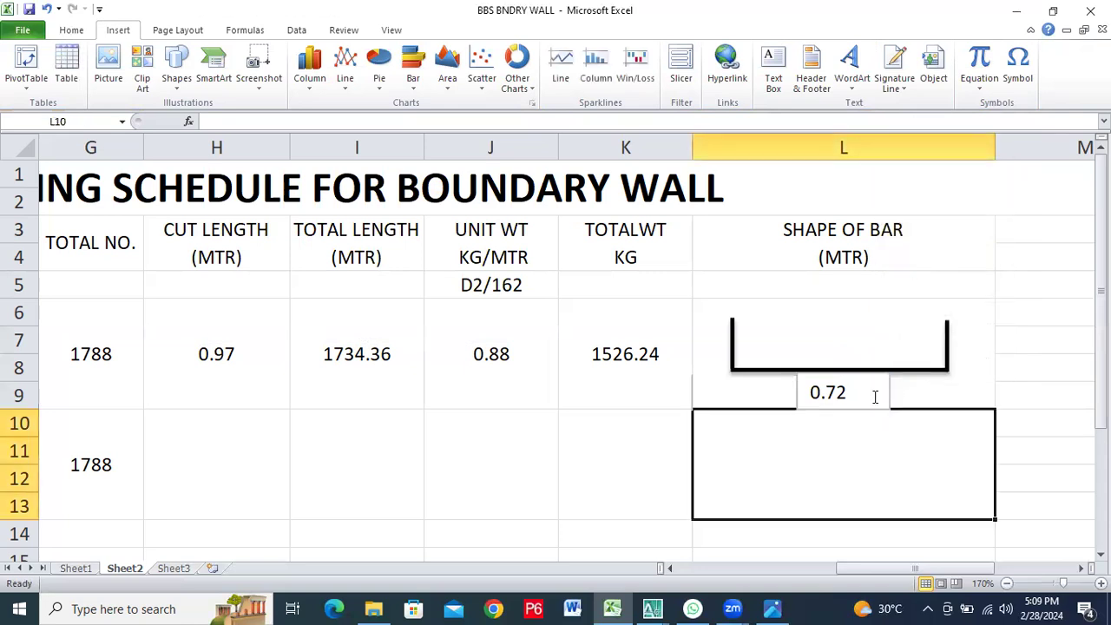
left_click(875, 397)
right_click(872, 393)
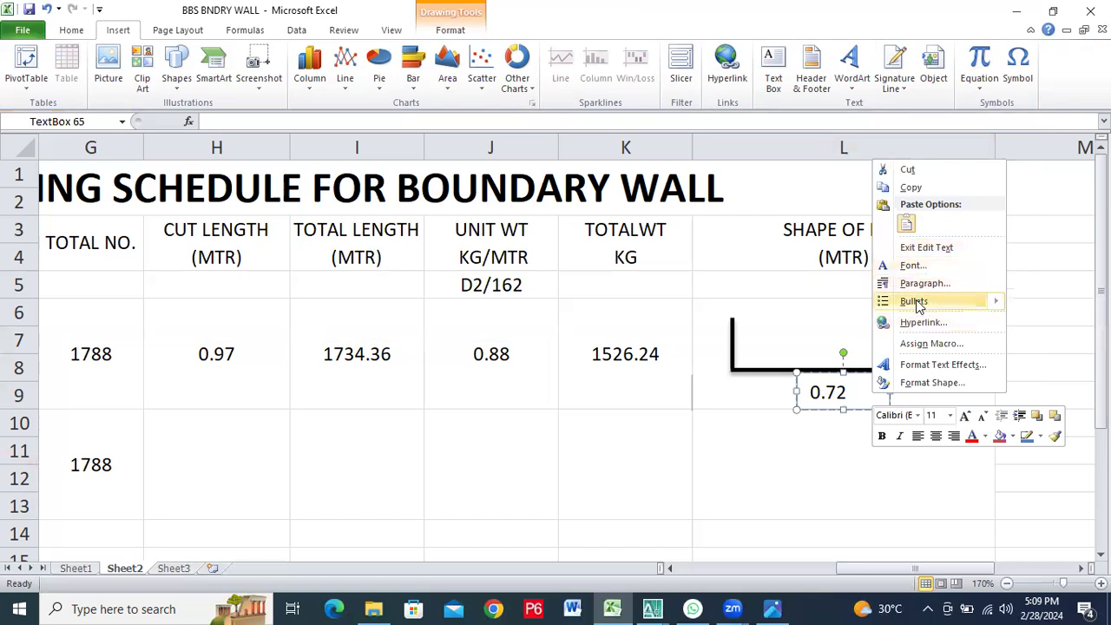
key("Escape")
right_click(843, 373)
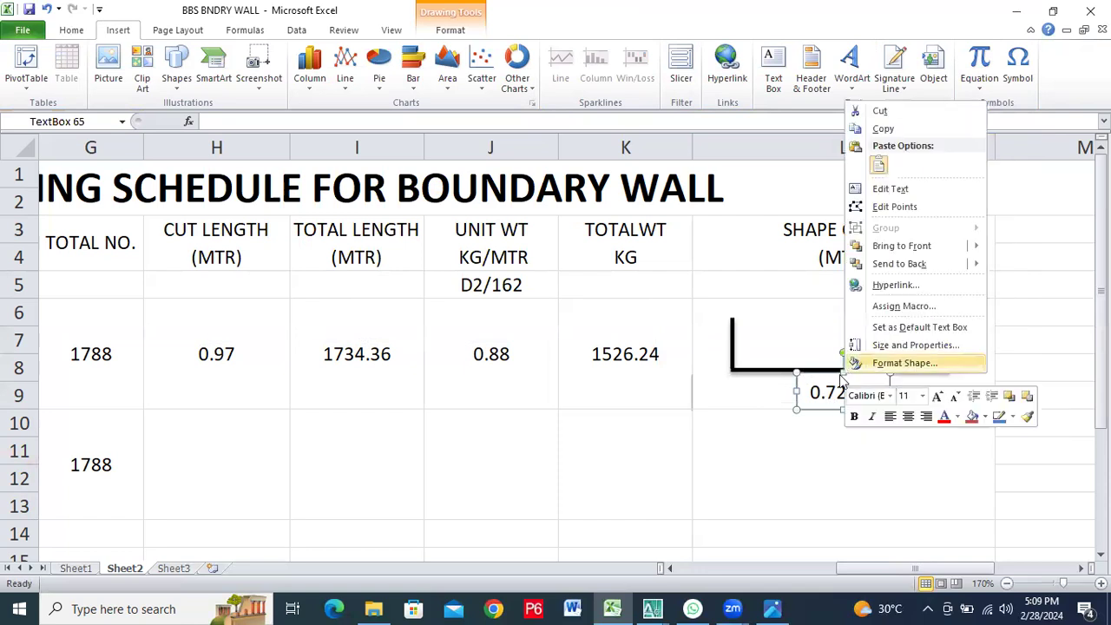
key("Escape")
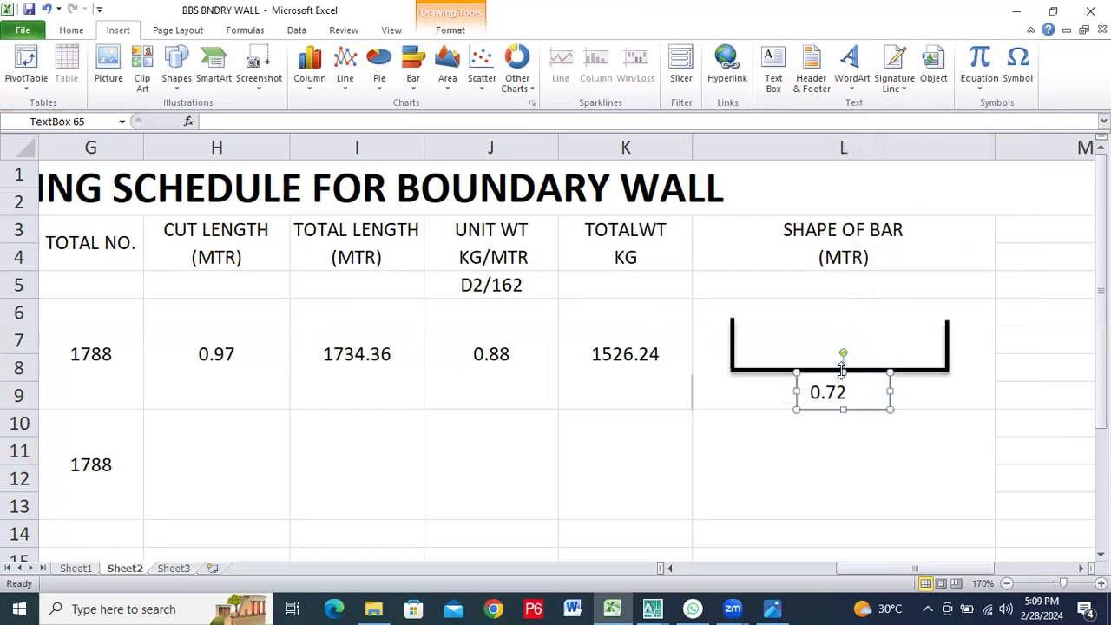
right_click(853, 370)
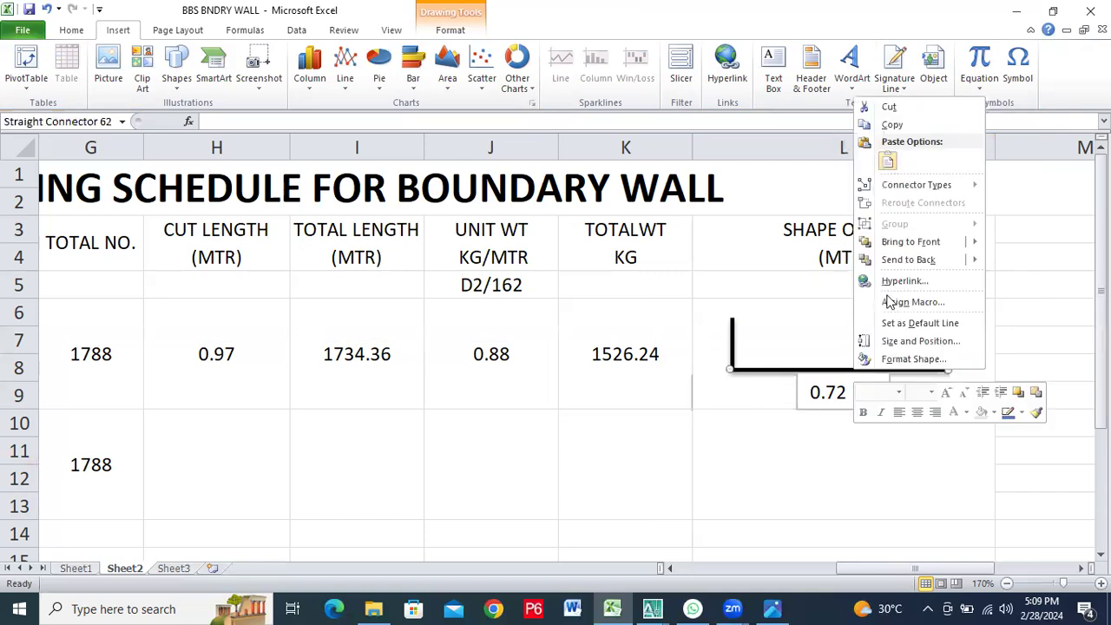
mouse_move(899, 191)
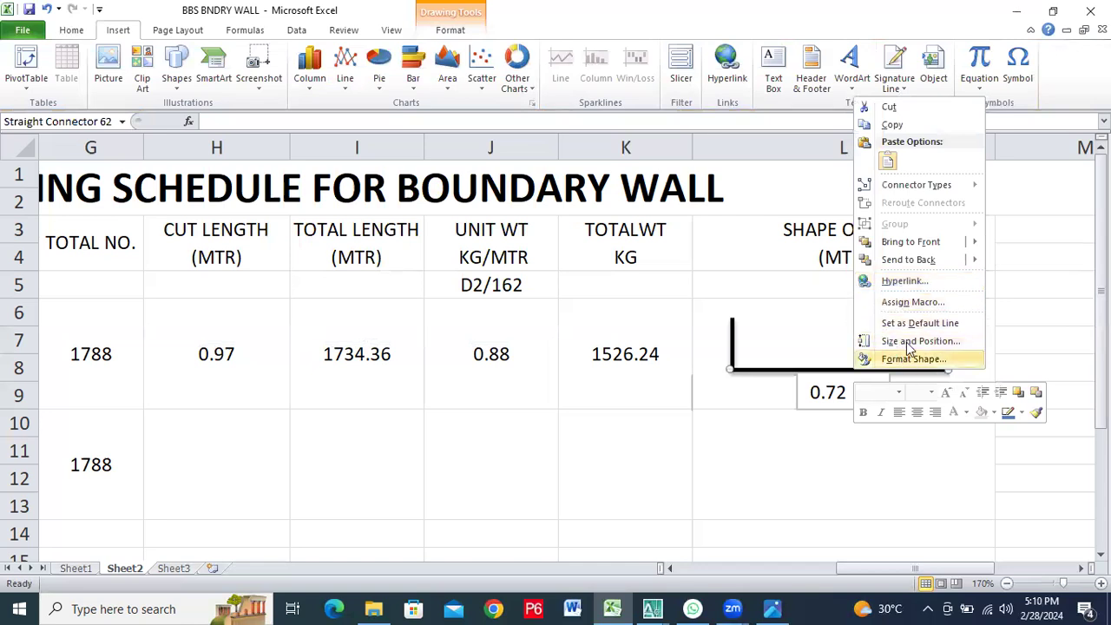
left_click(812, 335)
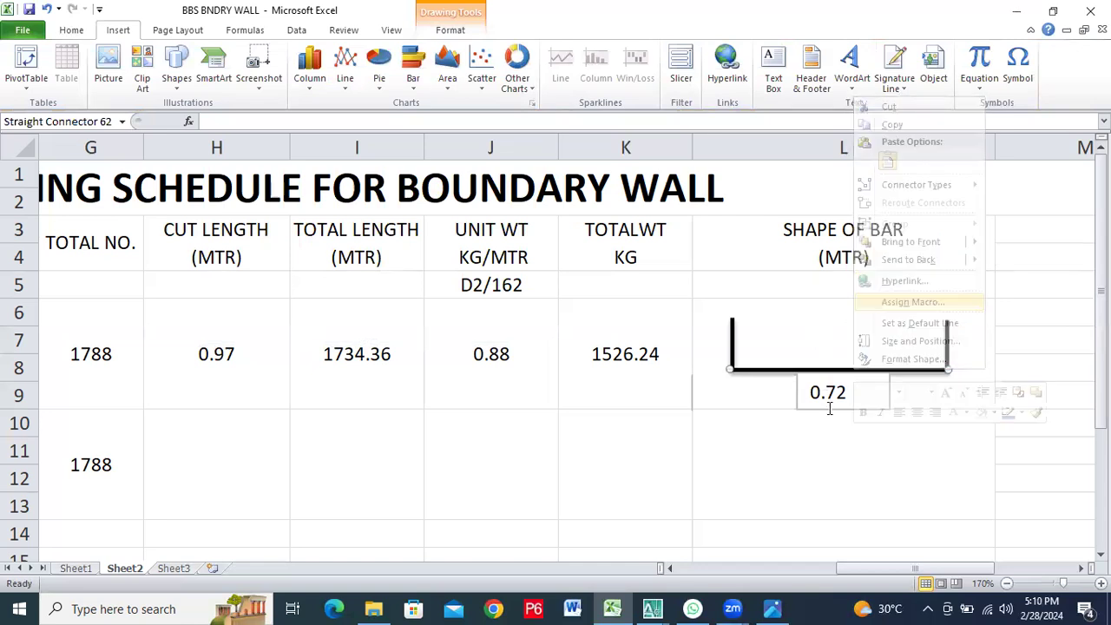
left_click(873, 391)
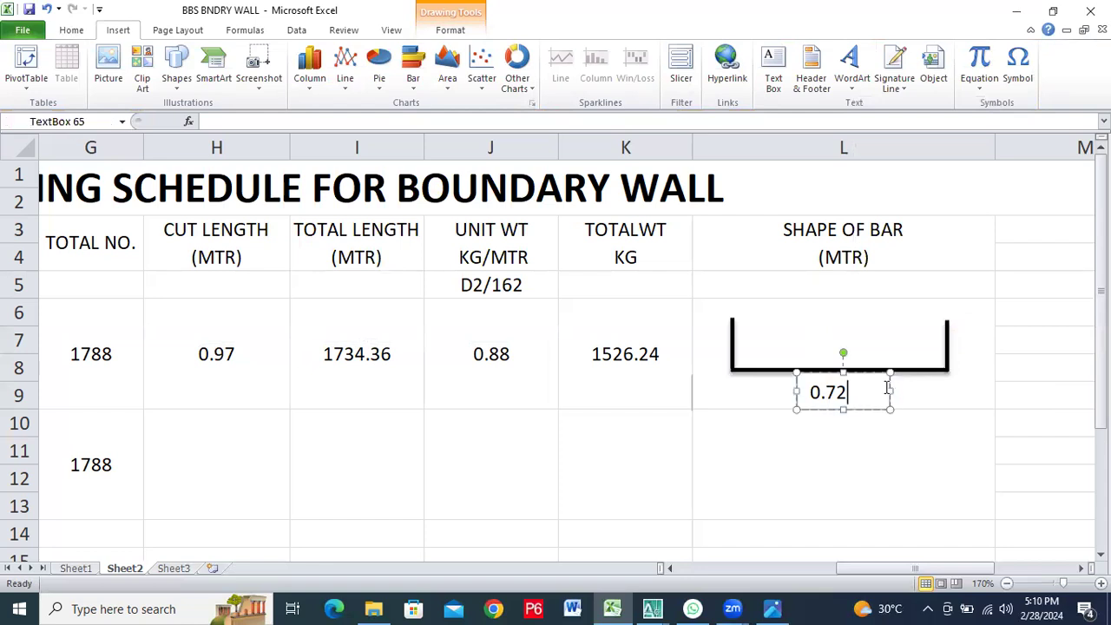
right_click(890, 383)
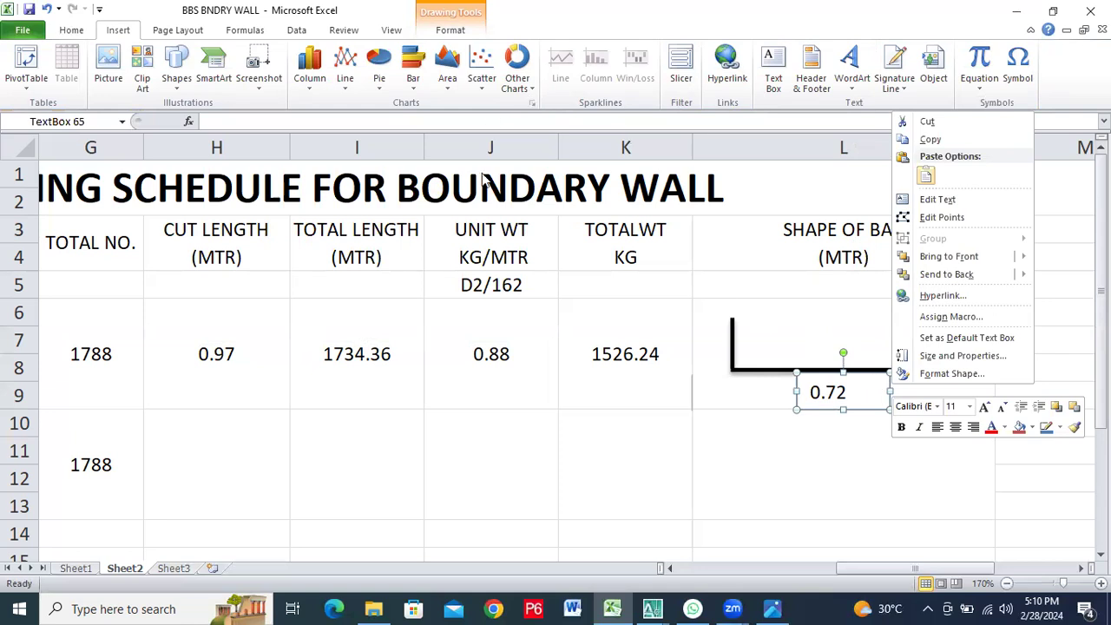
left_click(848, 388)
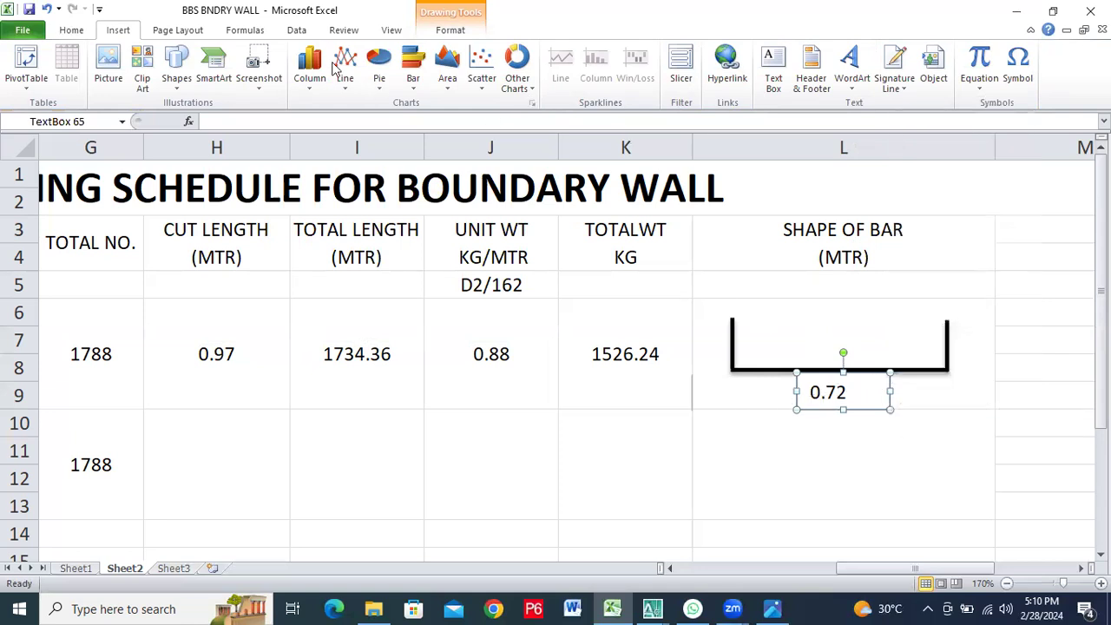
Look through the preset shape styles and other theme fills available for the 0.72 text box
left_click(459, 29)
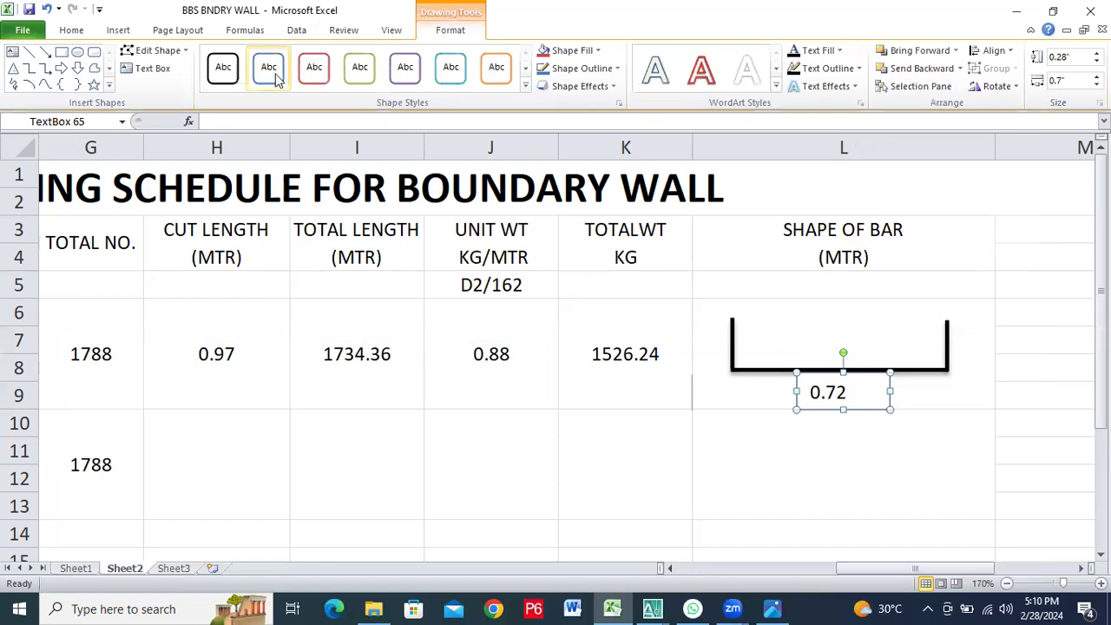
left_click(526, 85)
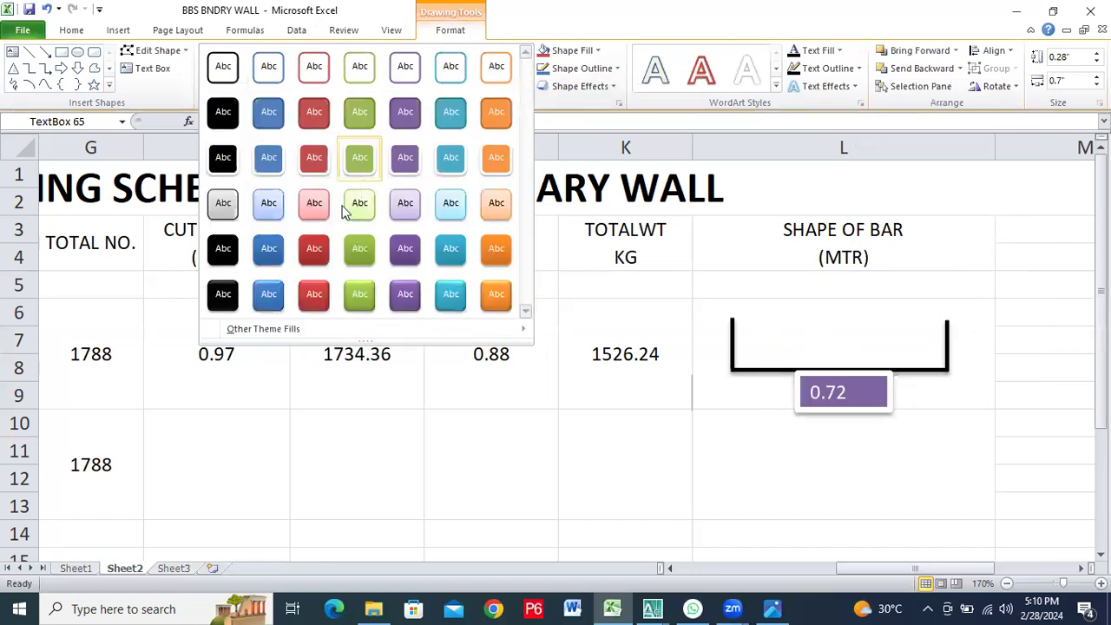
mouse_move(269, 332)
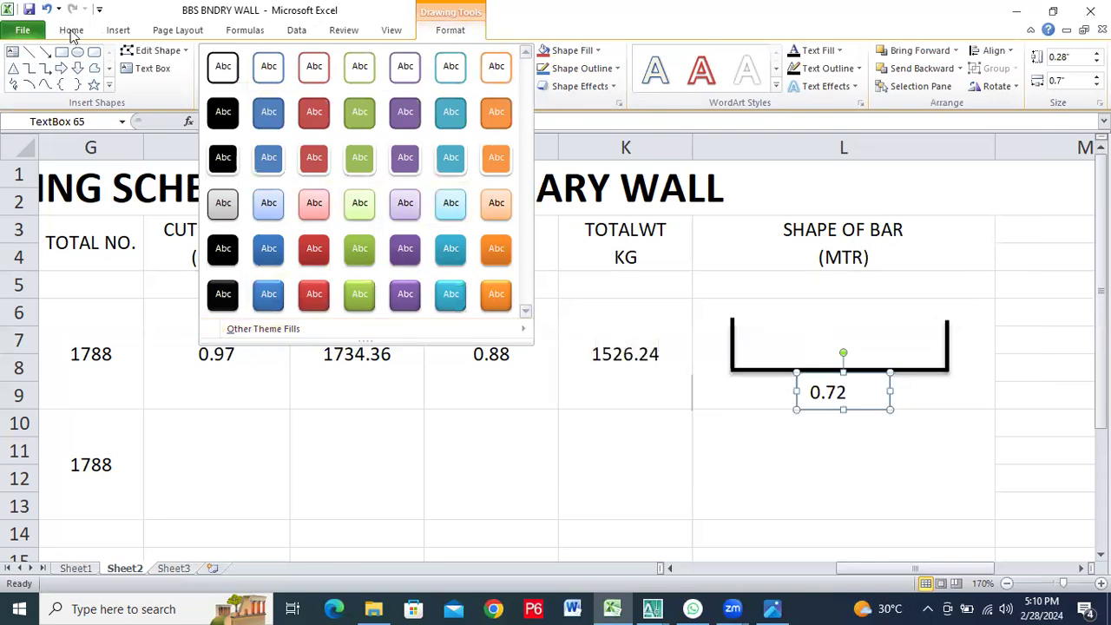
left_click(72, 32)
left_click(760, 348)
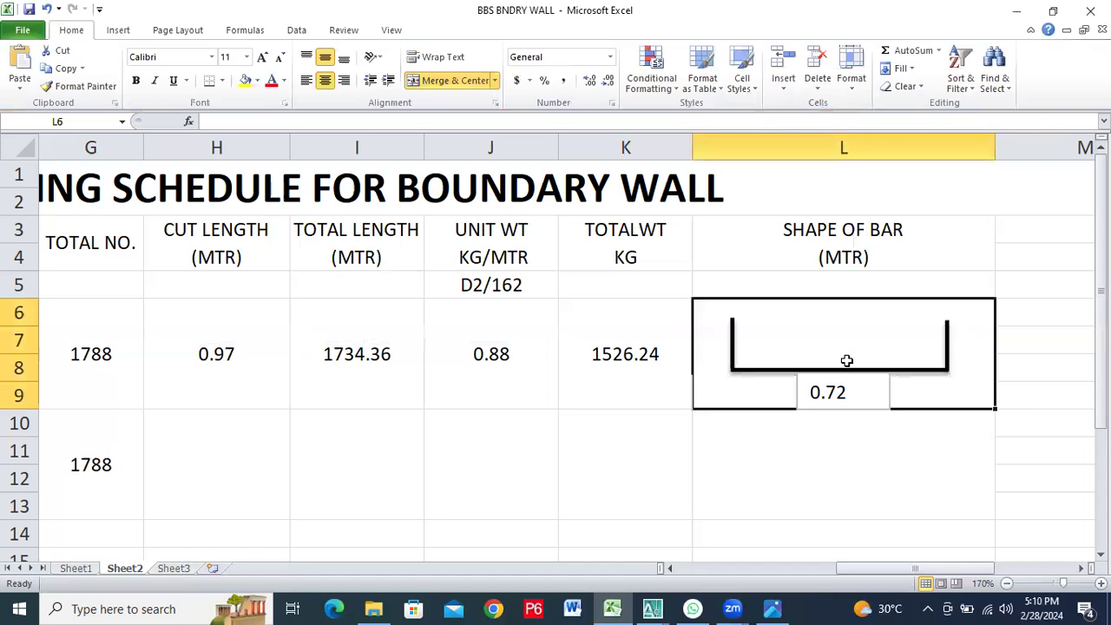
left_click(879, 392)
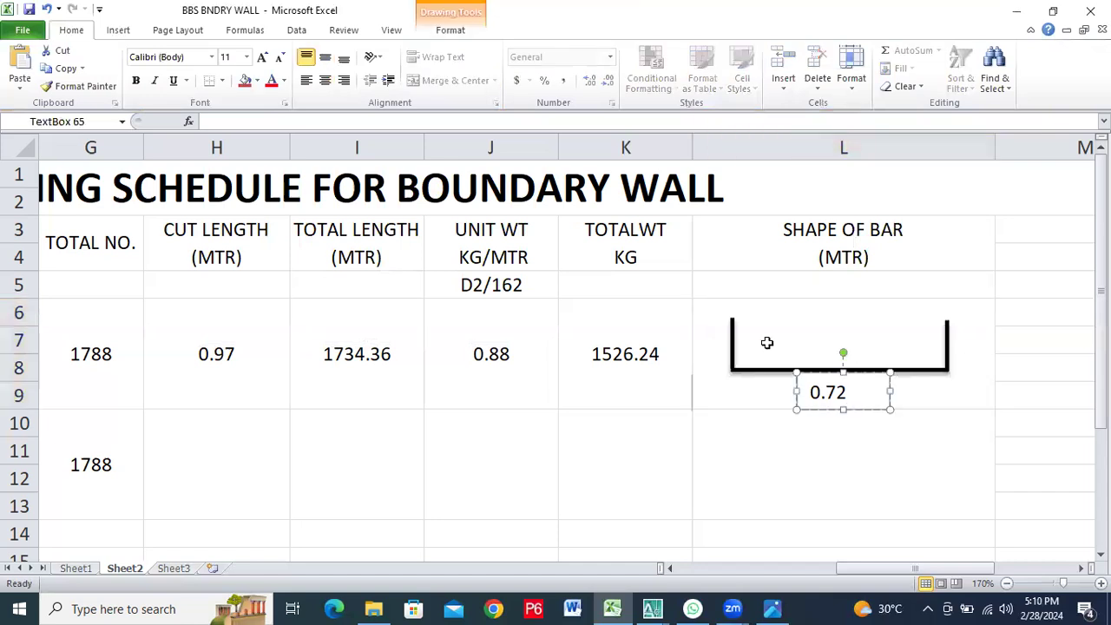
left_click(449, 31)
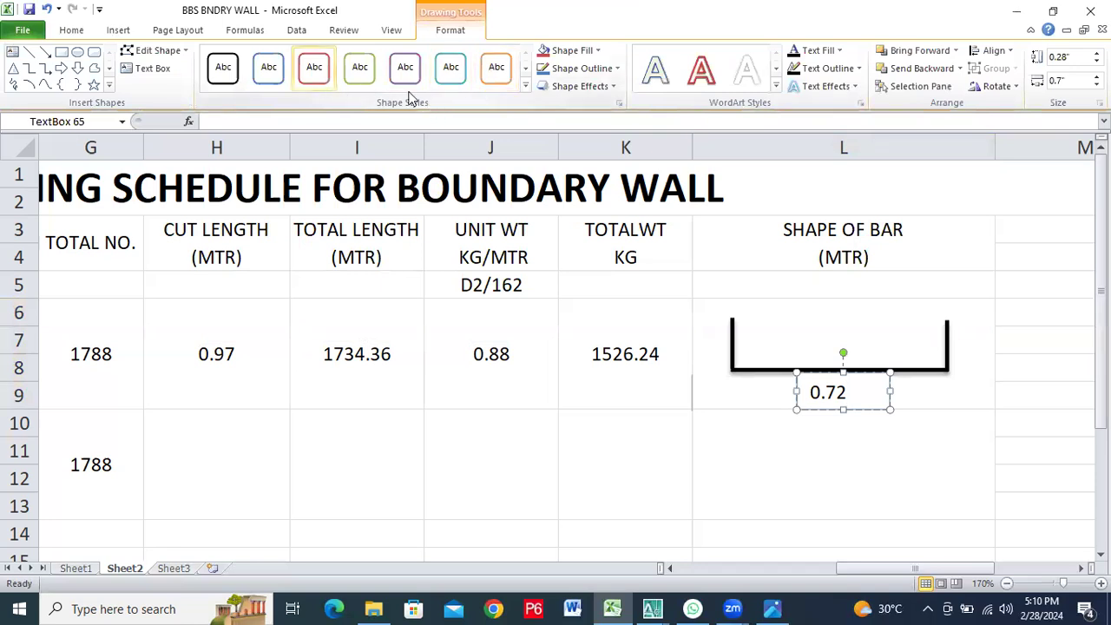
left_click(525, 85)
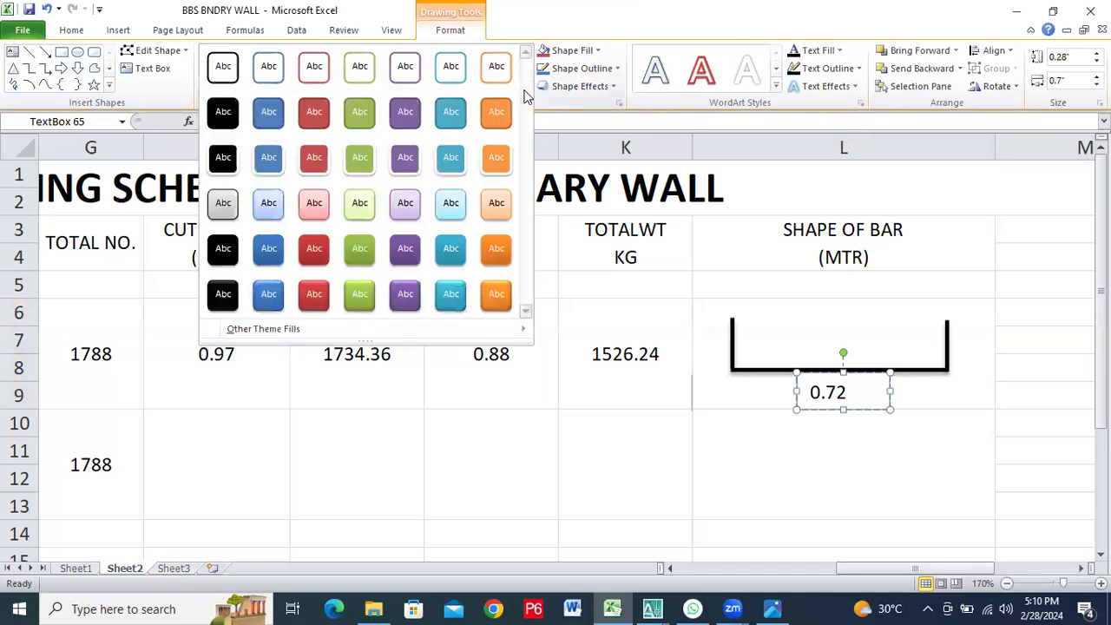
mouse_move(226, 333)
left_click(392, 31)
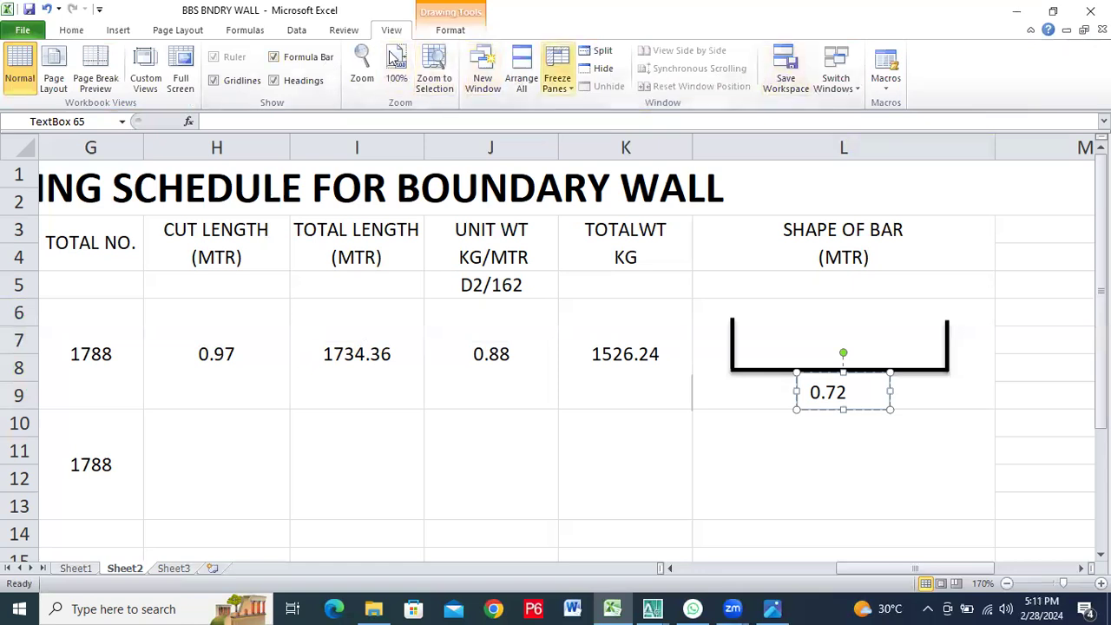
left_click(118, 29)
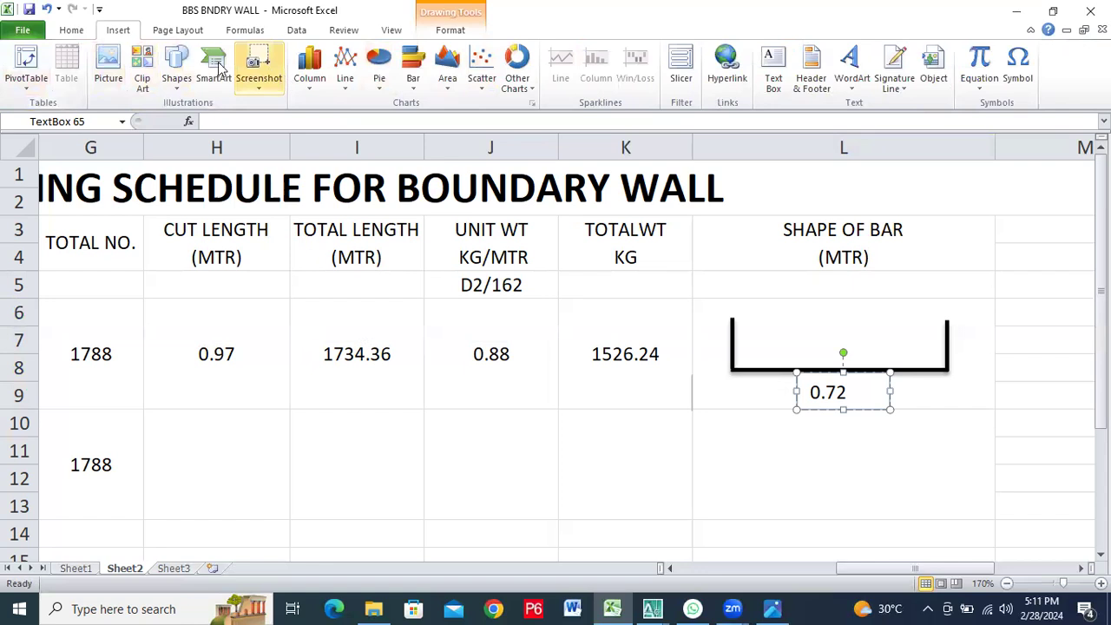
left_click(59, 35)
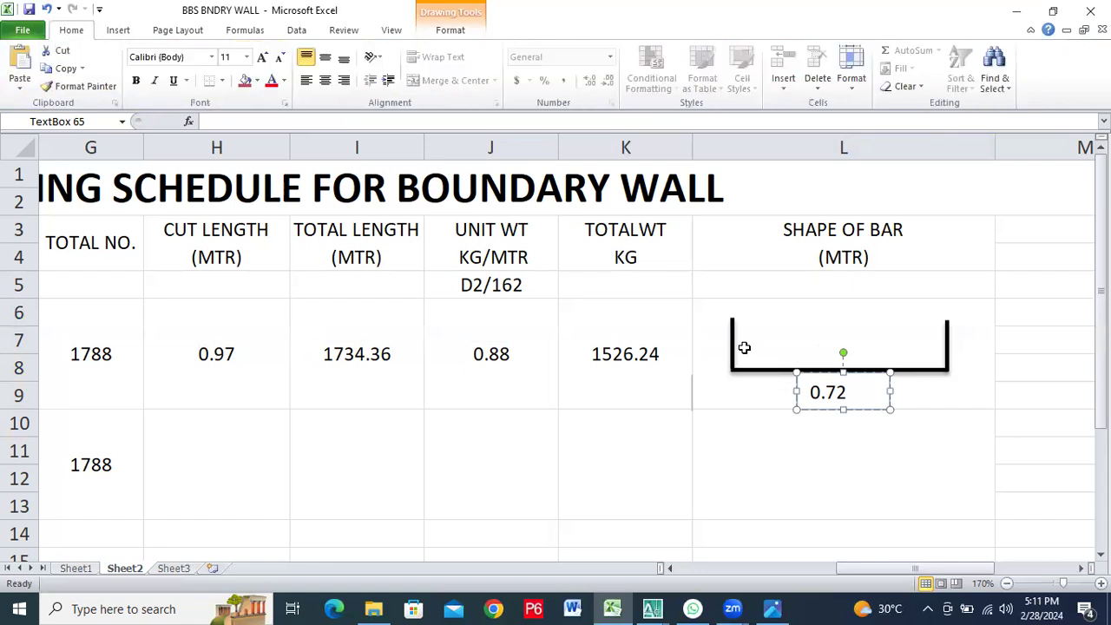
left_click(719, 350)
left_click(797, 475)
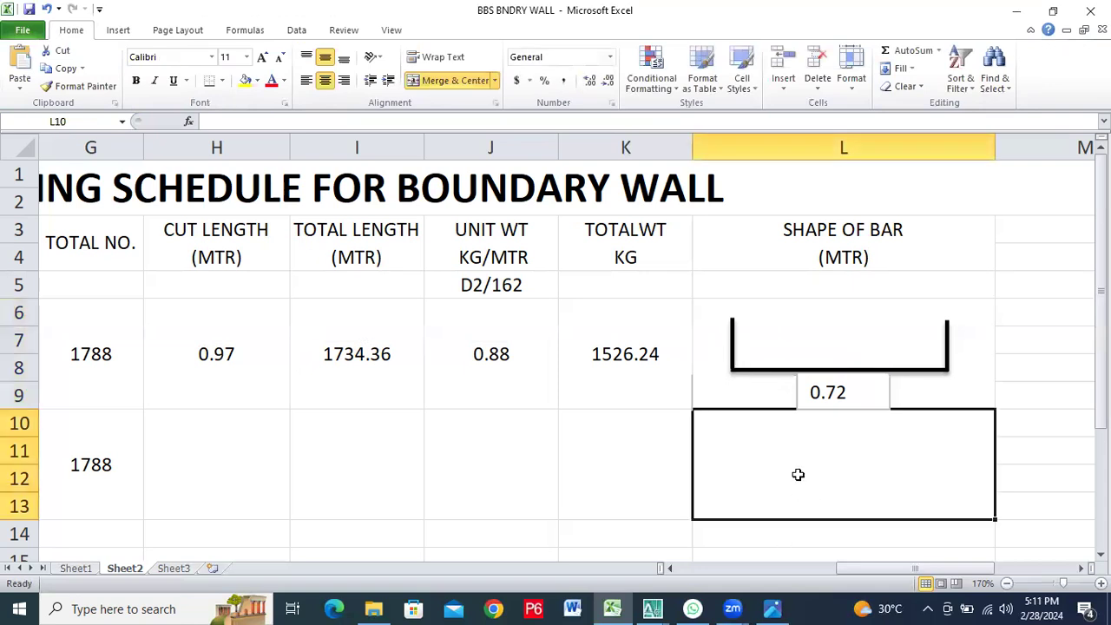
left_click(735, 398)
left_click(904, 468)
left_click(958, 385)
left_click(947, 506)
left_click(811, 531)
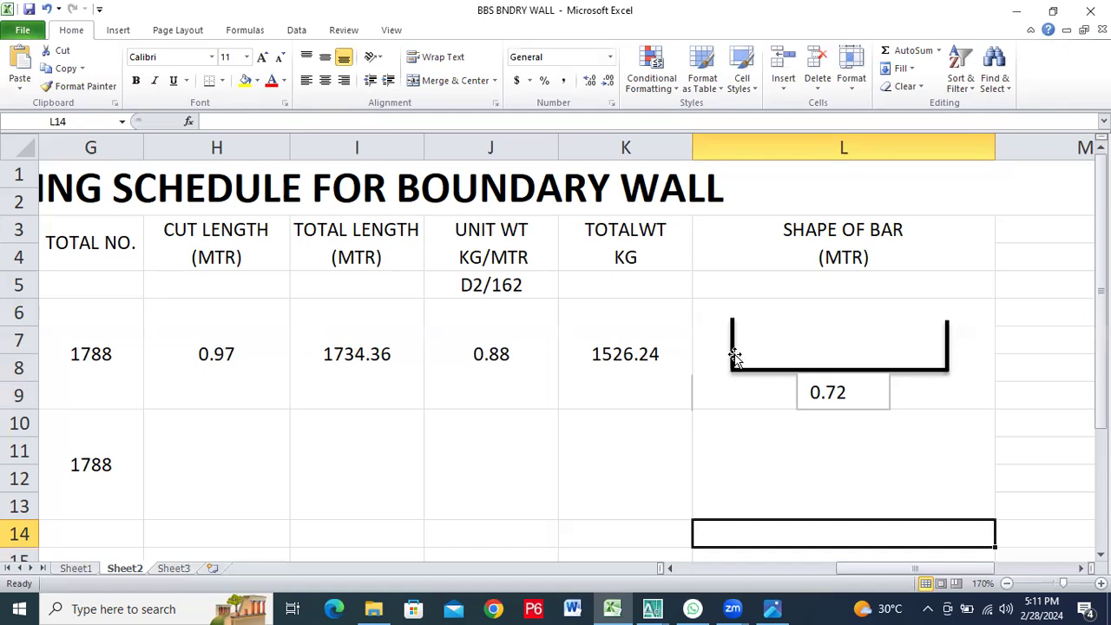
Try to duplicate the 0.72 text box by pasting into the bar shape cell L6, and undo each paste
left_click(834, 390)
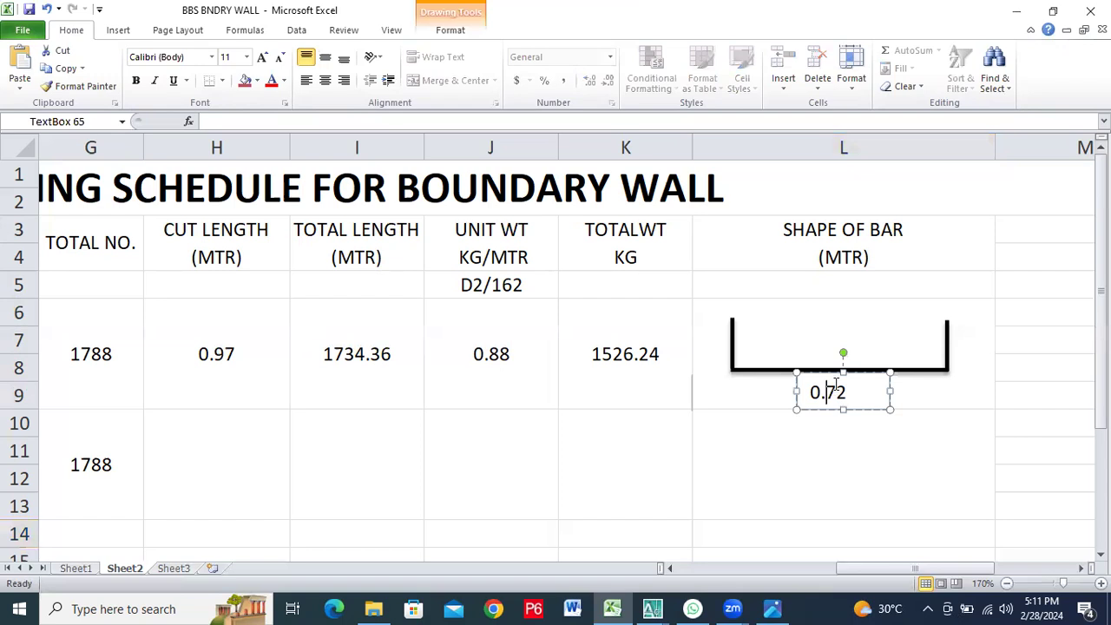
right_click(836, 386)
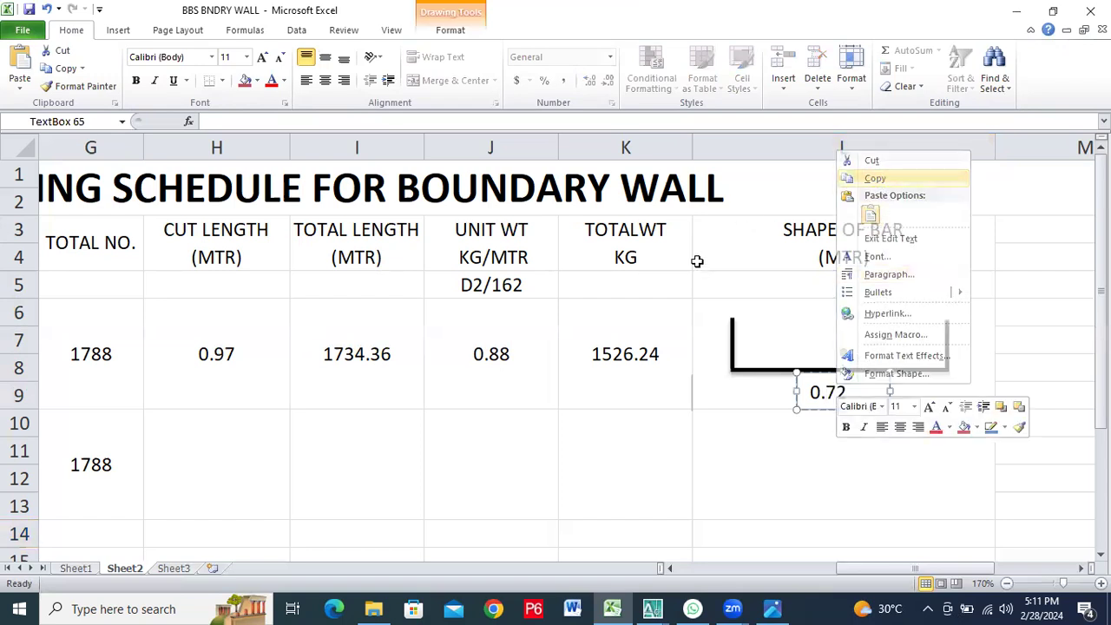
key("Escape")
right_click(718, 332)
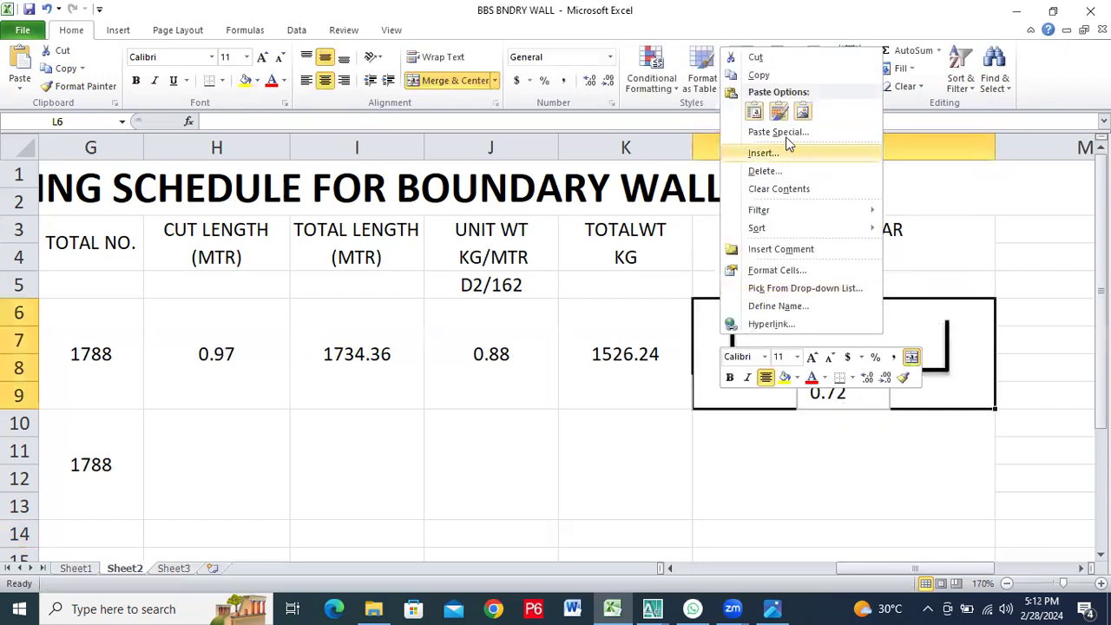
left_click(769, 118)
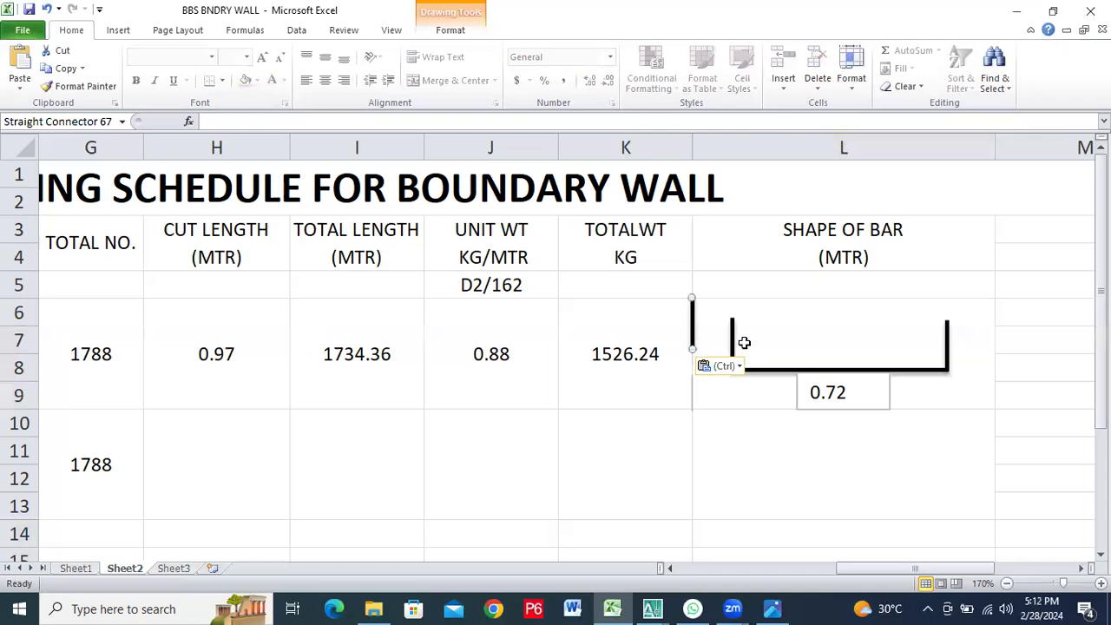
key("ctrl+z")
left_click(824, 399)
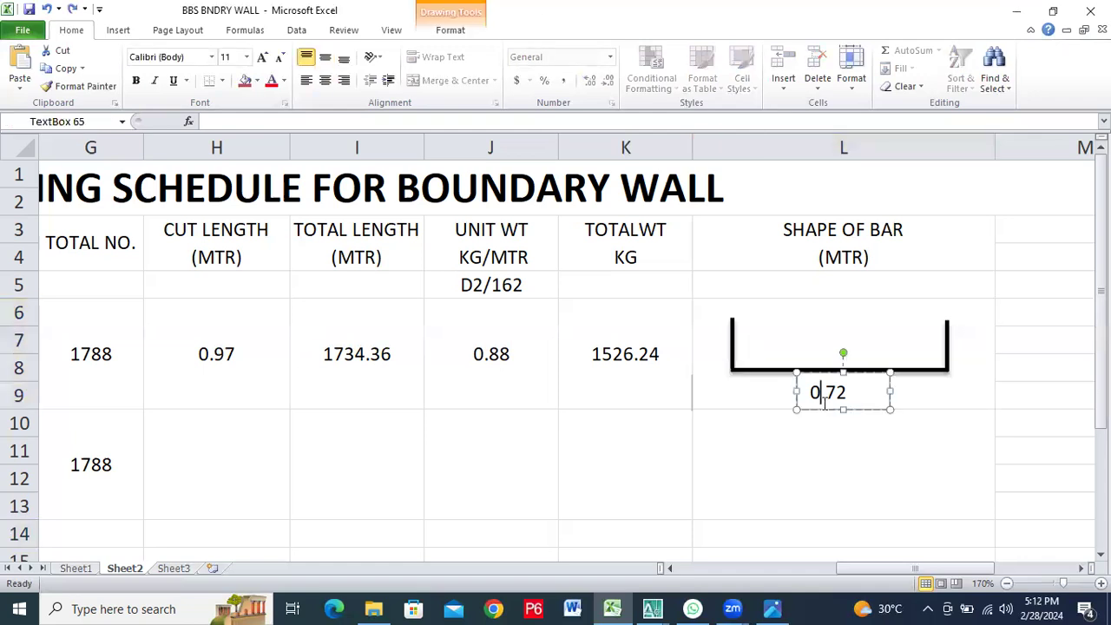
right_click(835, 388)
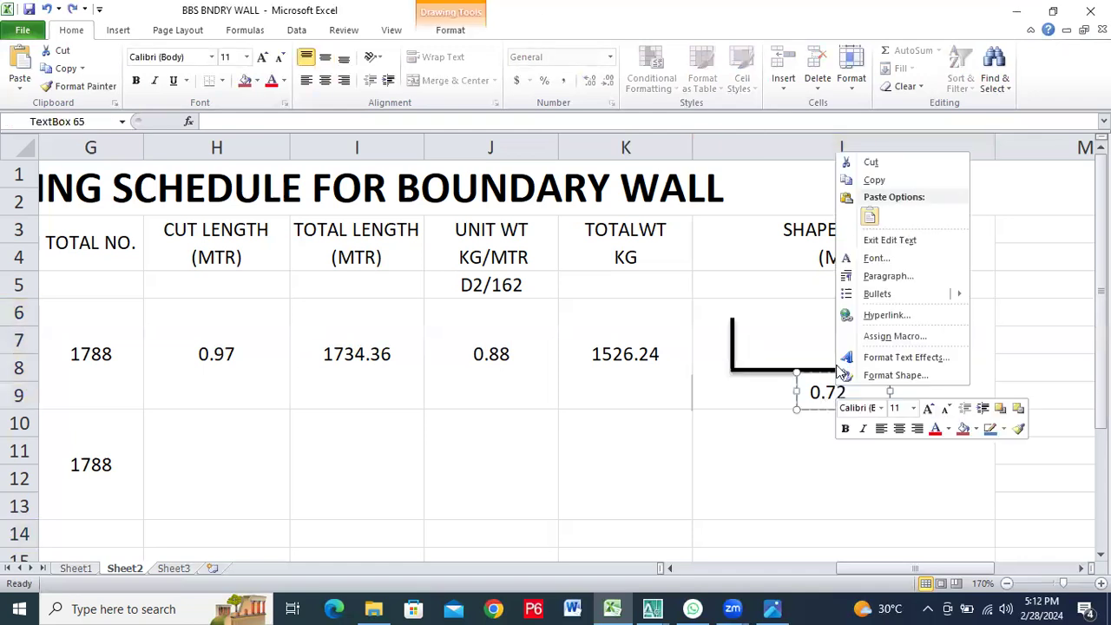
left_click(872, 180)
right_click(789, 314)
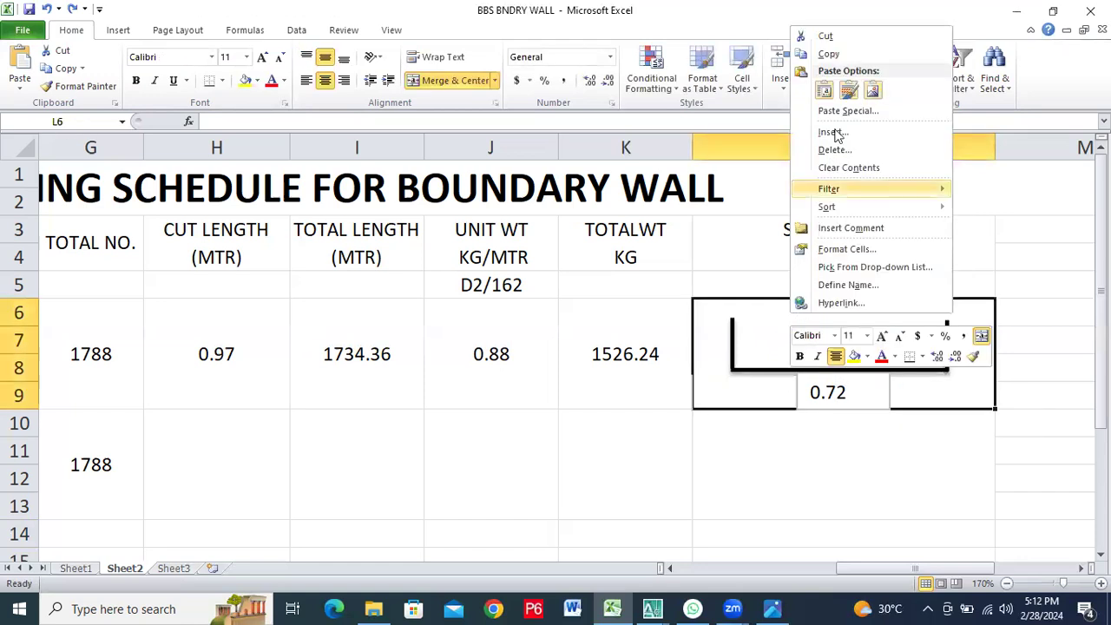
left_click(822, 99)
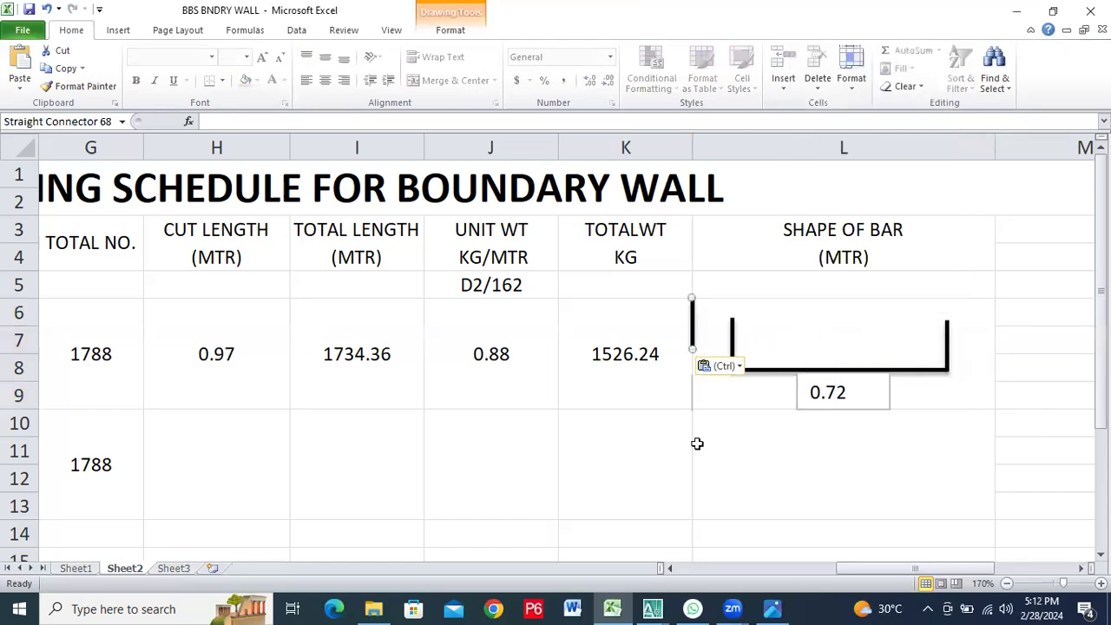
key("Escape")
Copy the whole 0.72 text box below the horizontal line and paste the duplicate into the bar shape cell L6
left_click(838, 393)
right_click(854, 373)
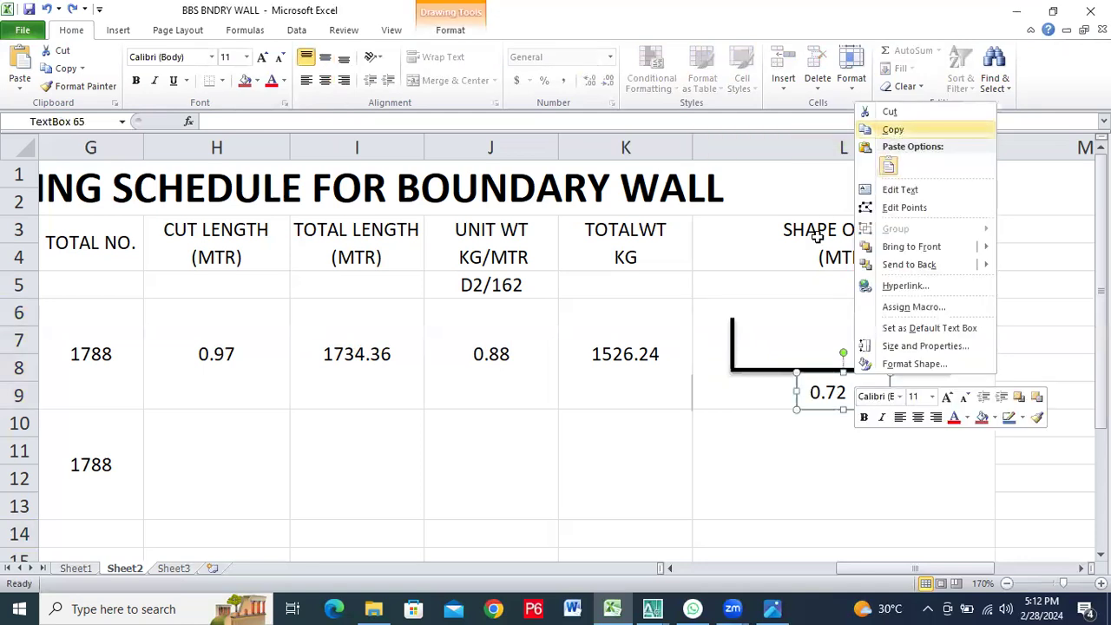
left_click(892, 129)
left_click(785, 312)
right_click(786, 322)
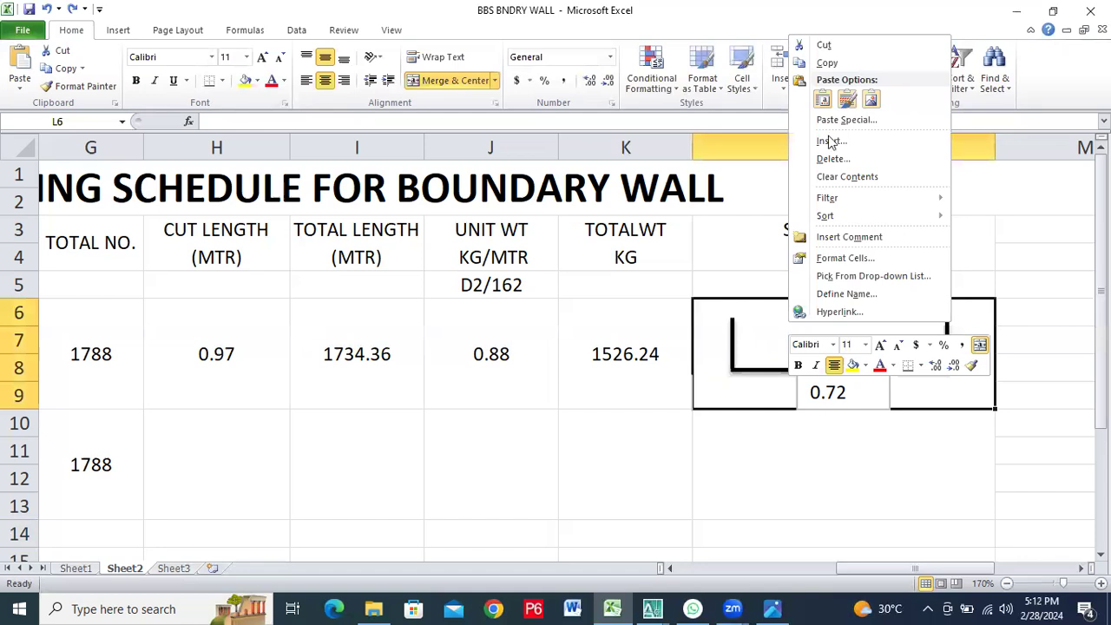
left_click(825, 100)
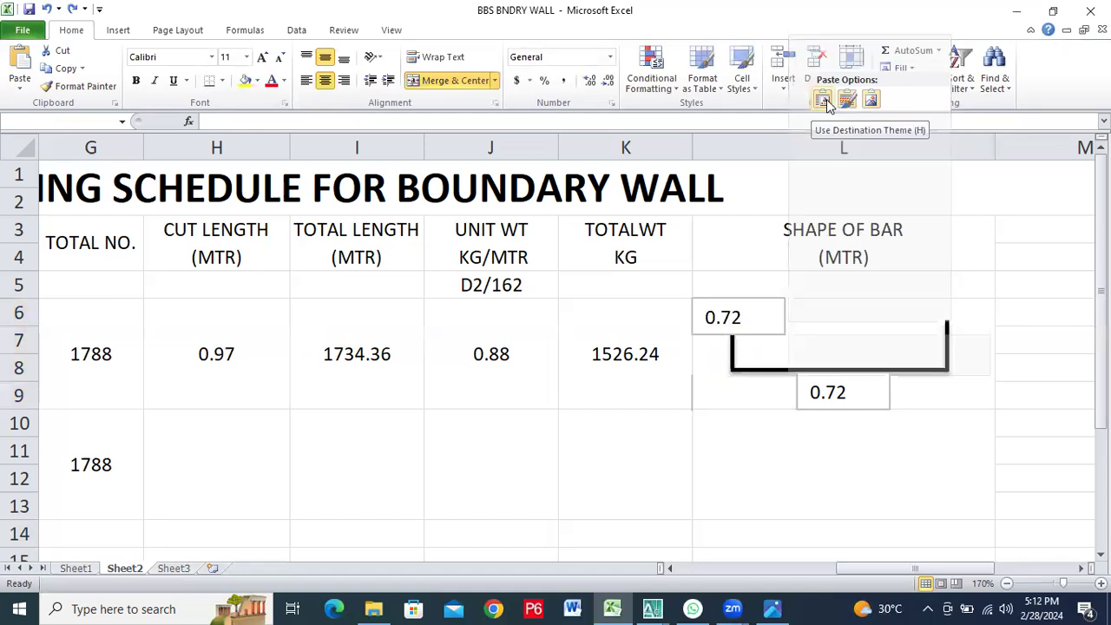
Change the text of the duplicated text box above the bar shape's left vertical line to 0.125
left_click(751, 309)
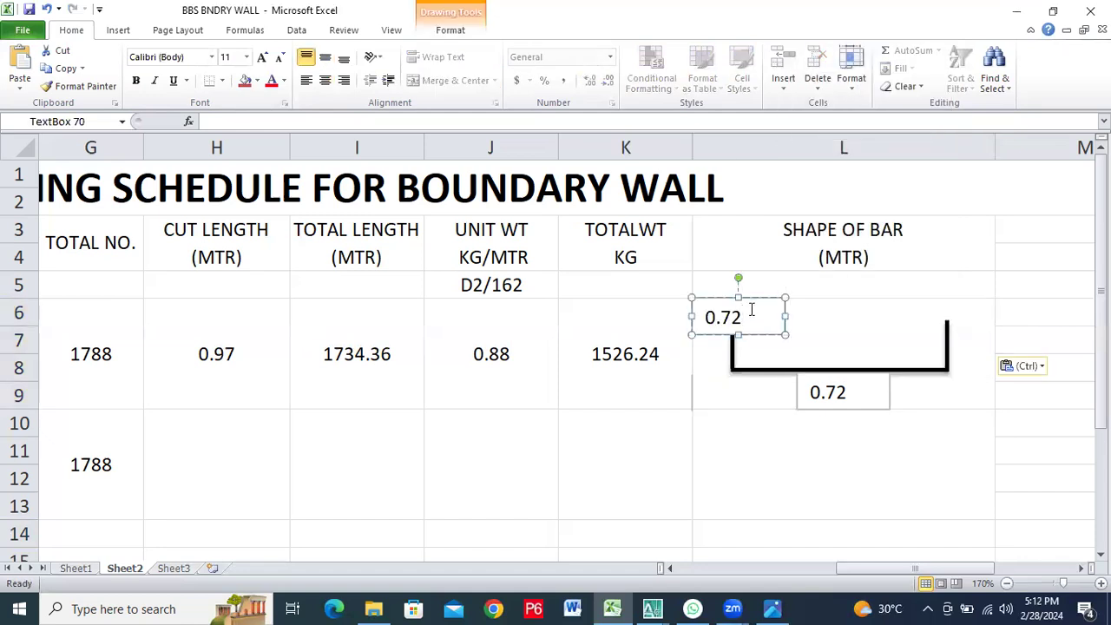
key("BackSpace")
key("BackSpace")
type("125")
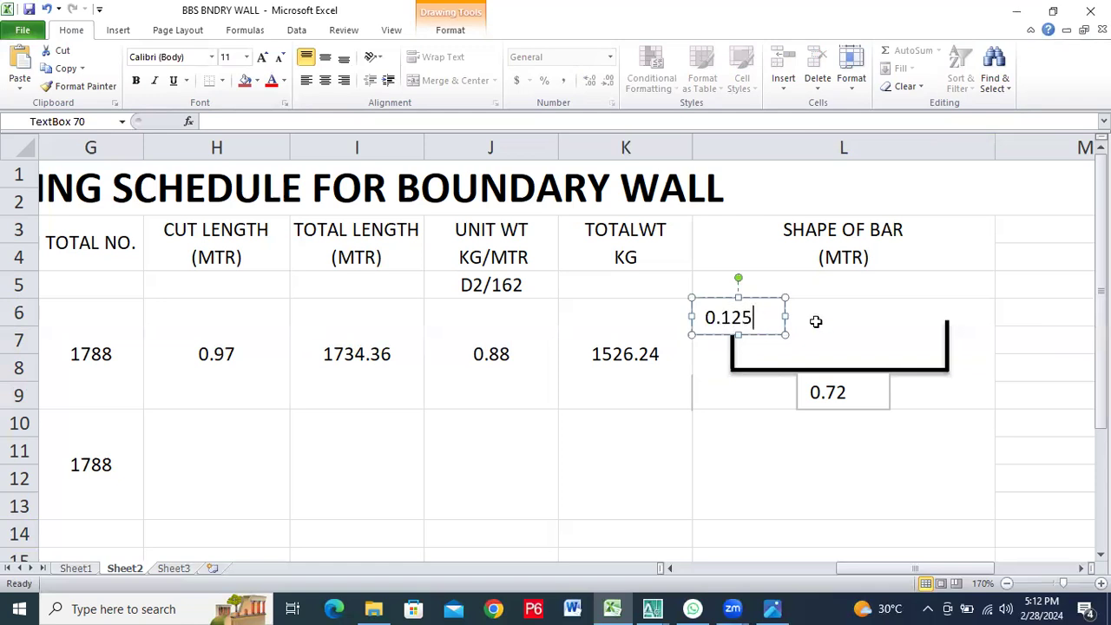
left_click(816, 321)
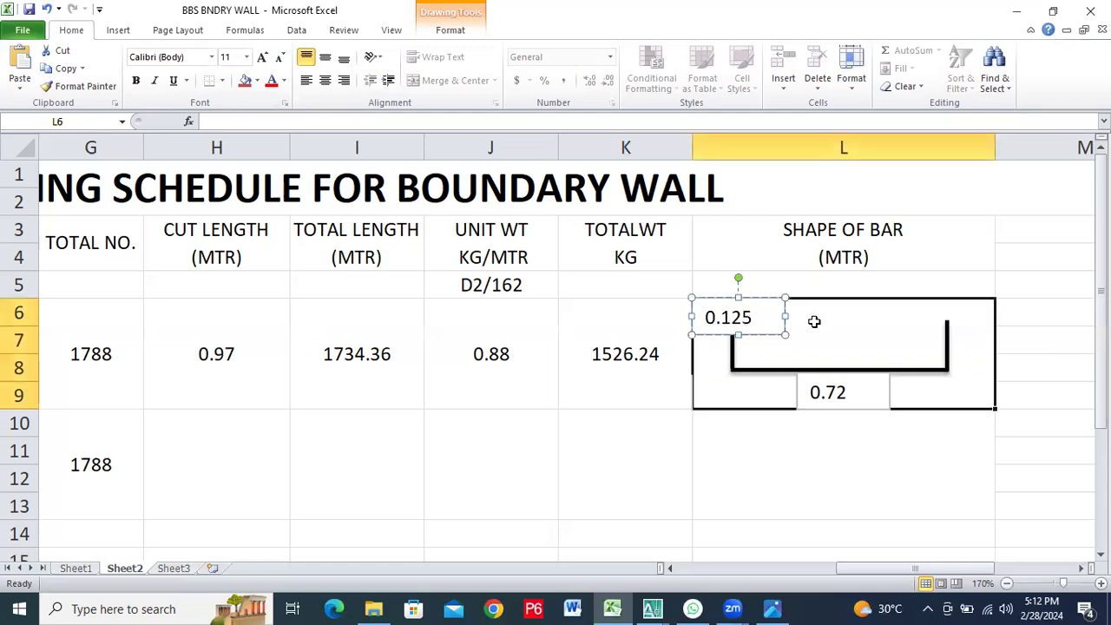
Widen column L slightly and move the 0.125 text box inside the bar shape, beside its left vertical line
left_click(761, 310)
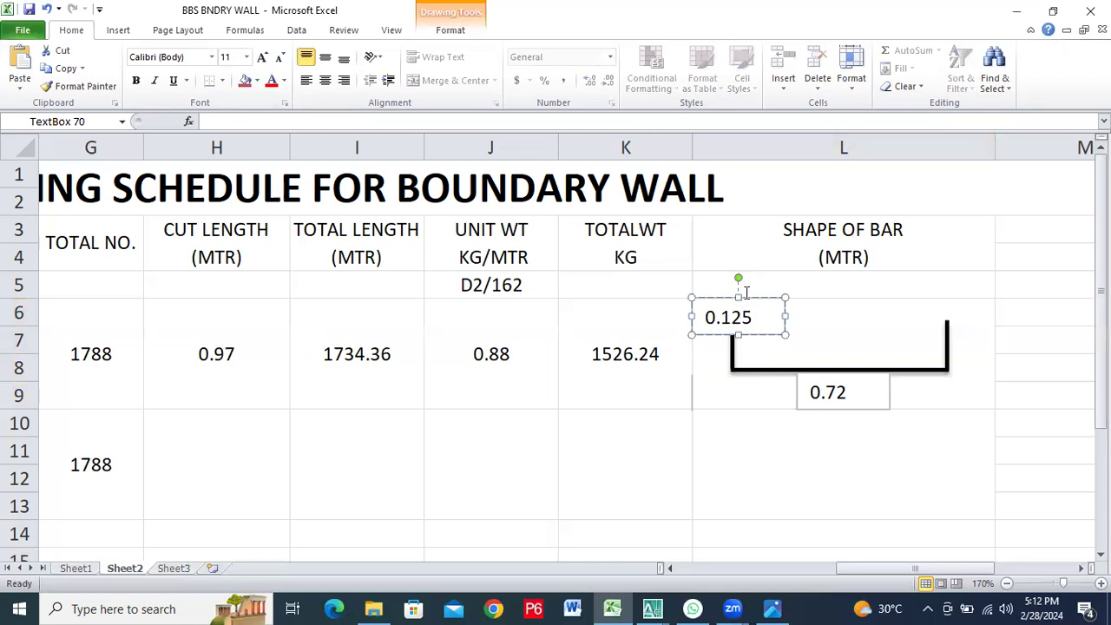
left_click_drag(744, 297, 712, 334)
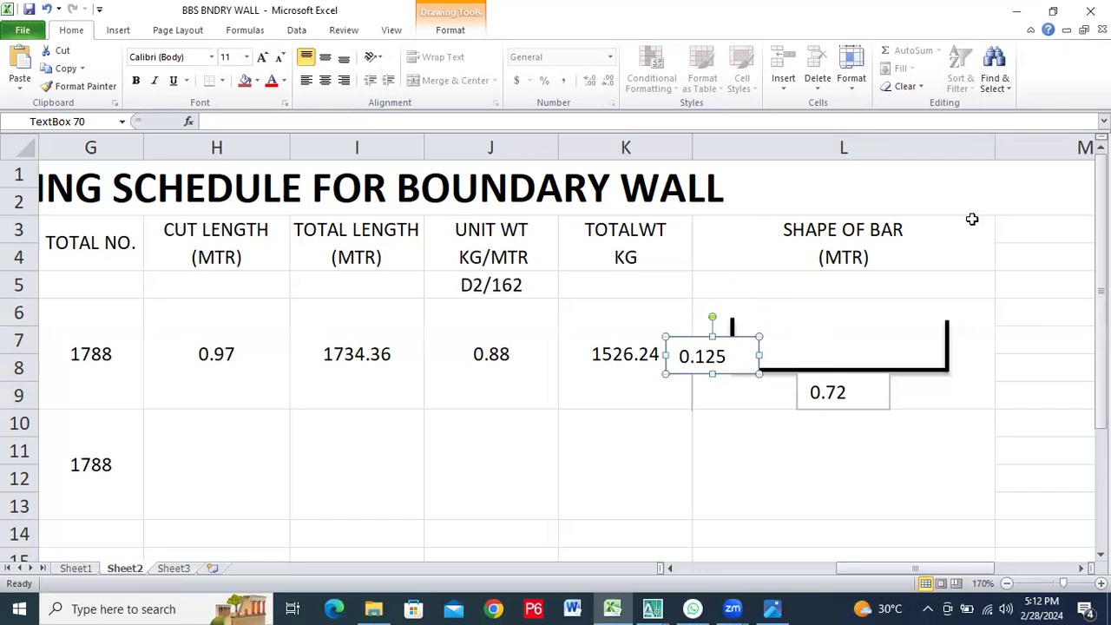
left_click_drag(995, 152, 1012, 153)
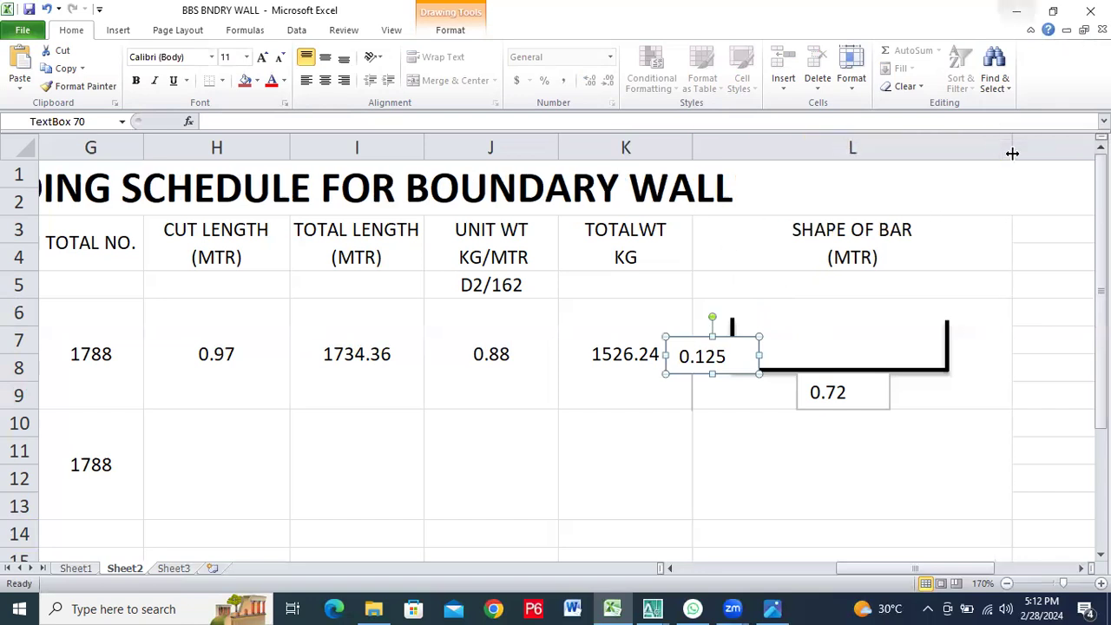
left_click(966, 379)
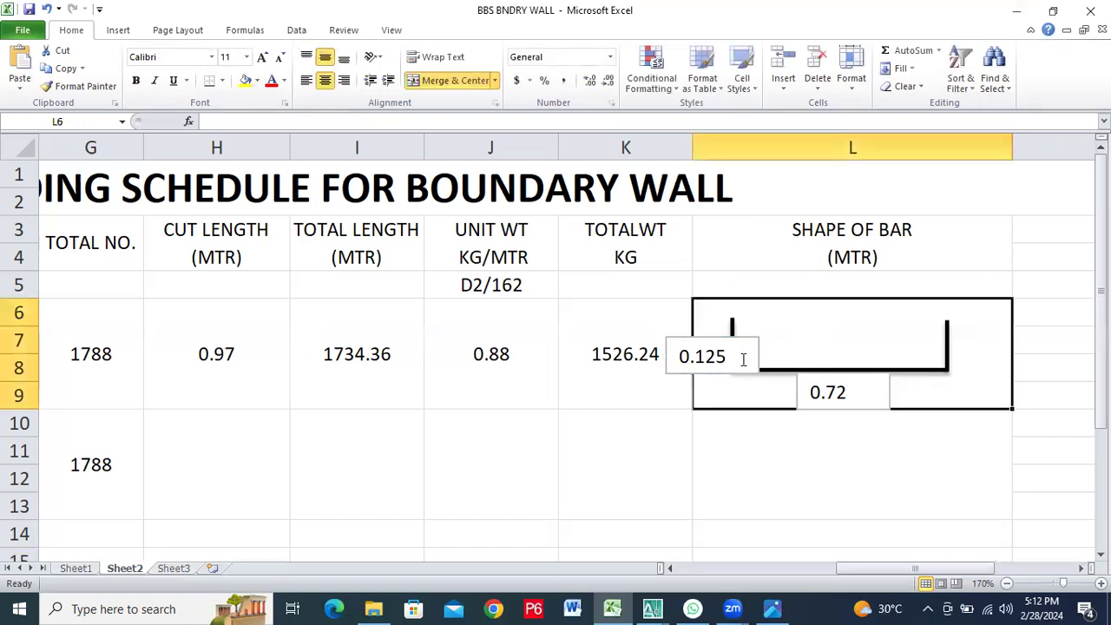
left_click(707, 335)
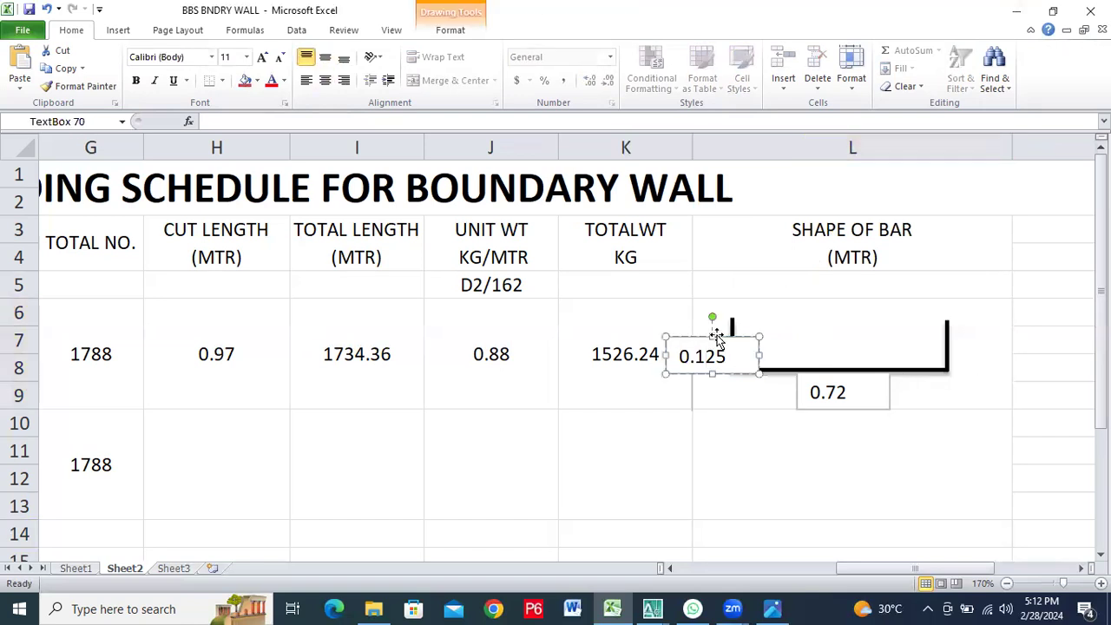
left_click_drag(716, 337, 790, 316)
left_click(846, 345)
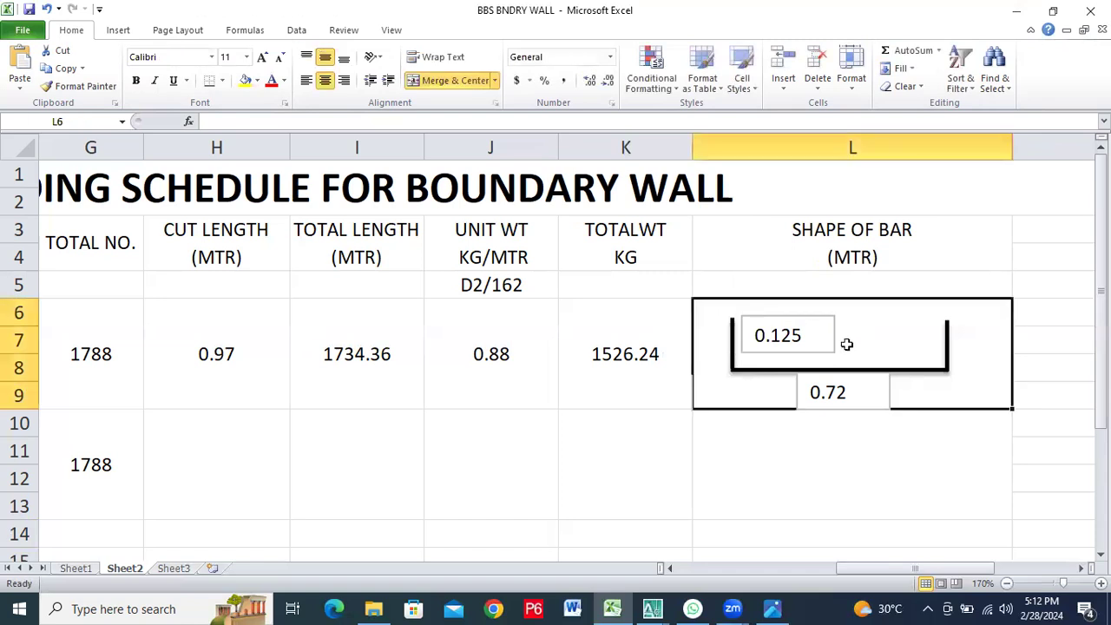
Duplicate the 0.125 text box in cell L6 and place the copy inside the bar shape, beside its right vertical line
left_click(808, 322)
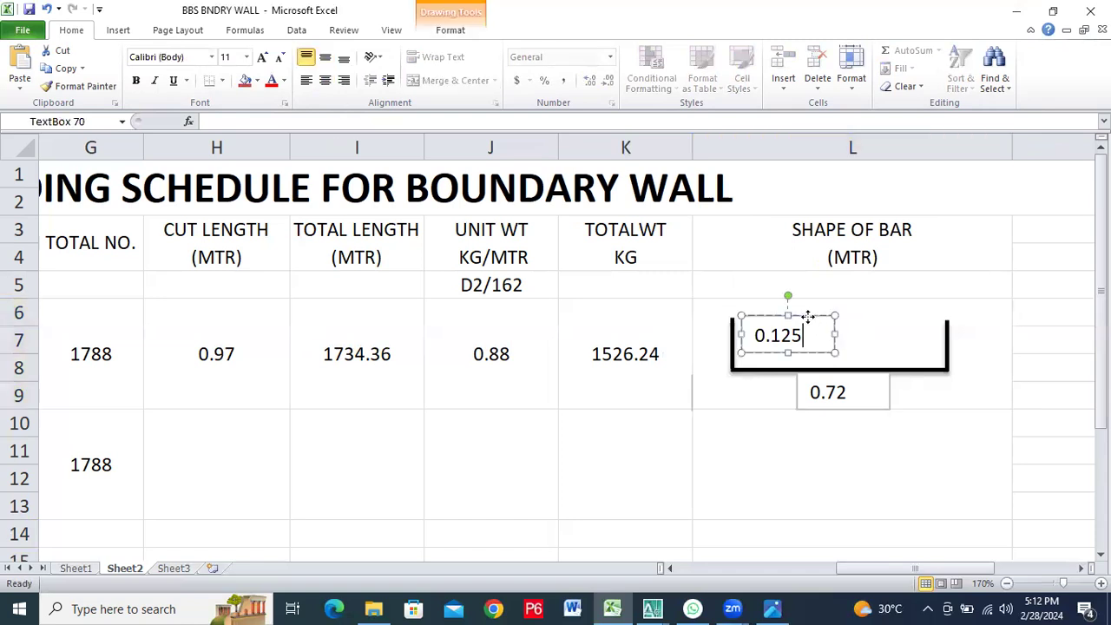
right_click(808, 318)
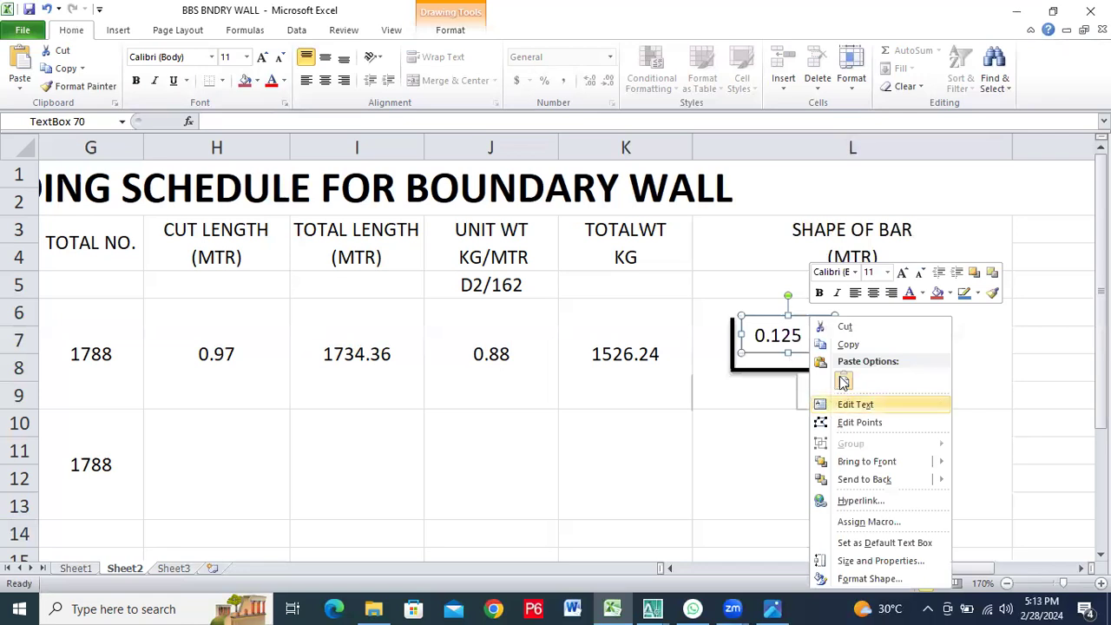
left_click(790, 309)
right_click(791, 309)
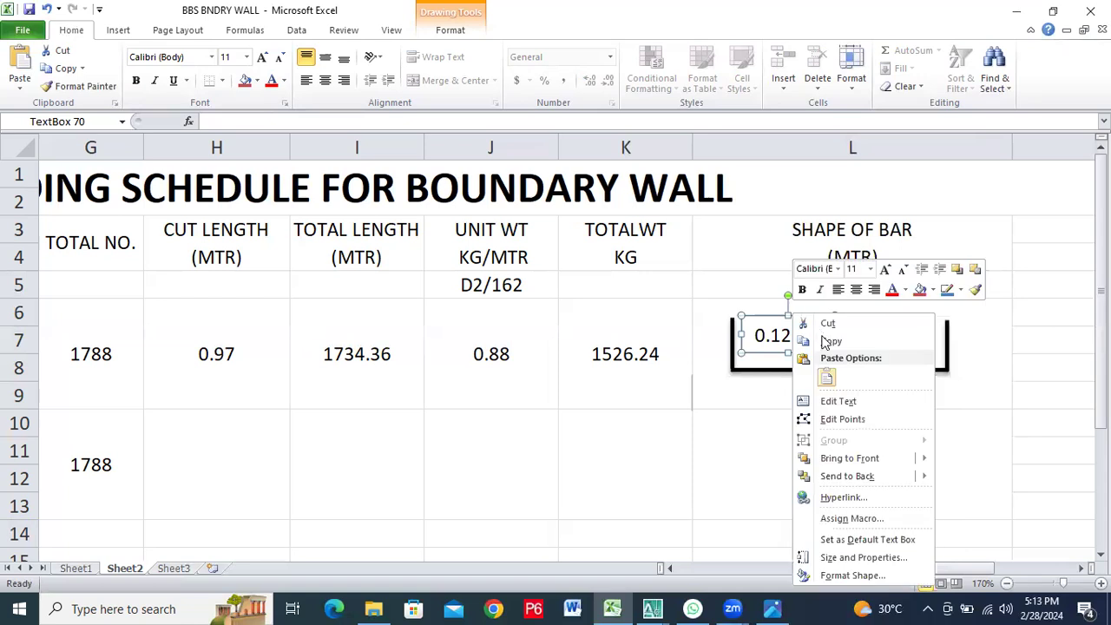
left_click(828, 342)
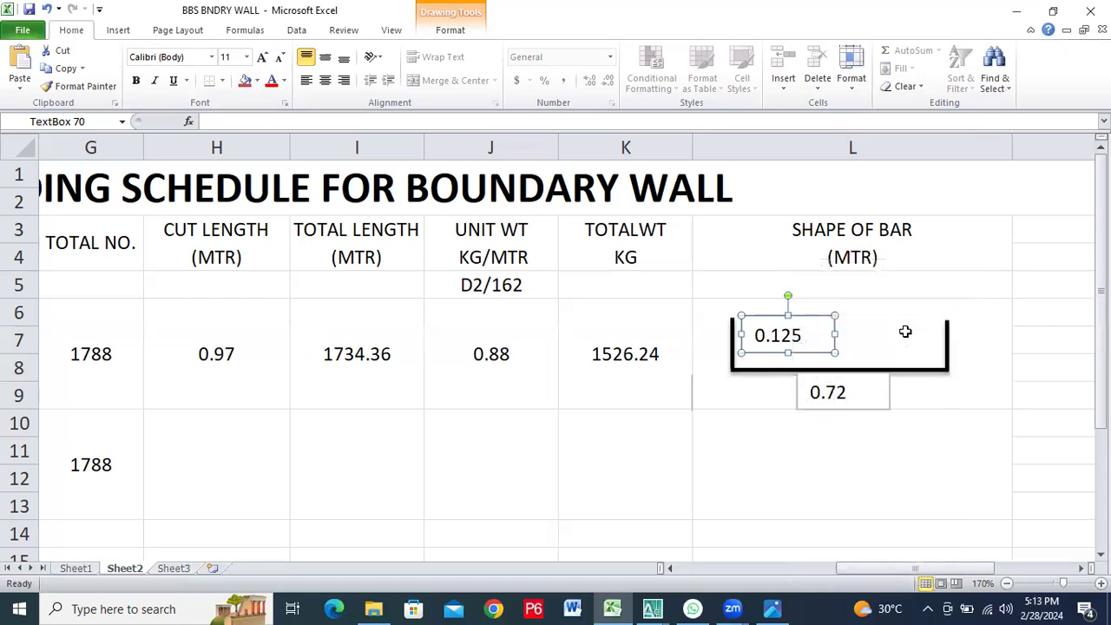
right_click(907, 333)
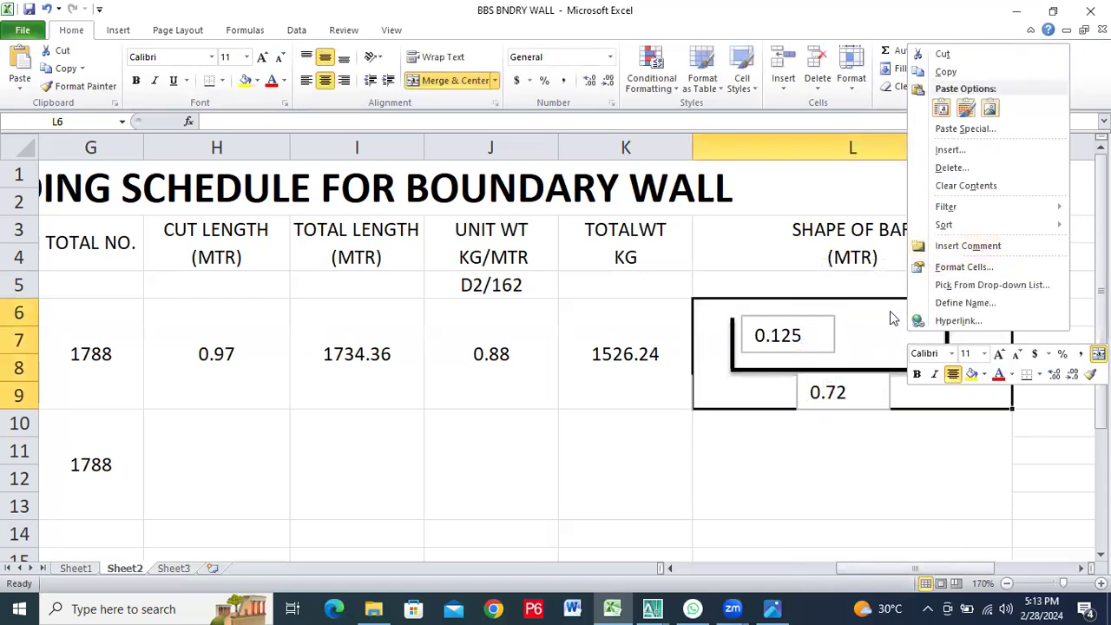
right_click(891, 311)
right_click(891, 312)
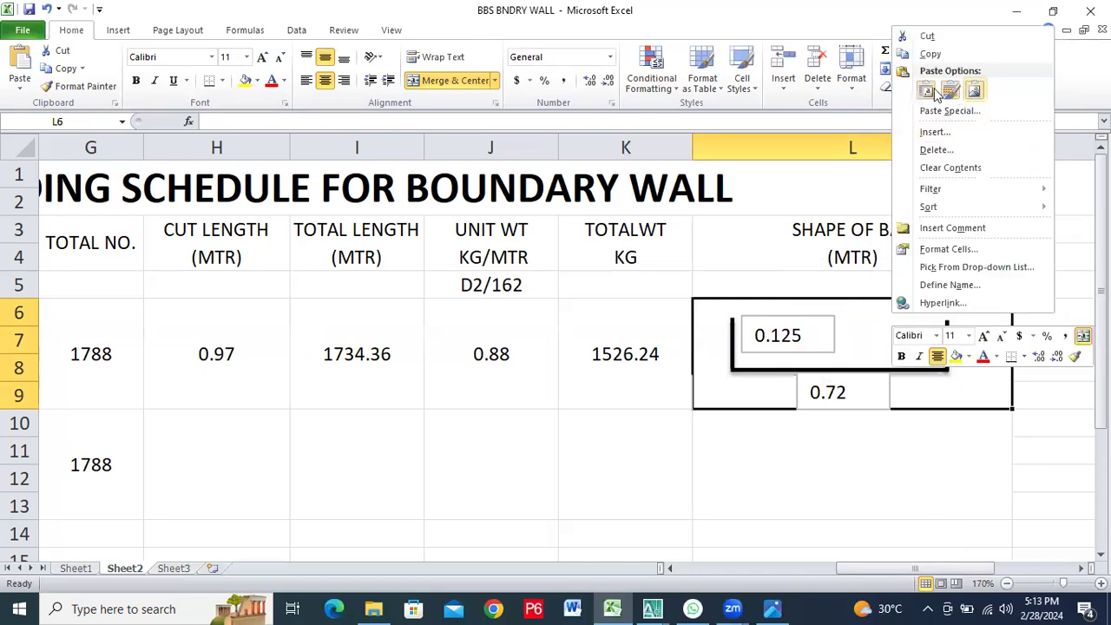
left_click(926, 89)
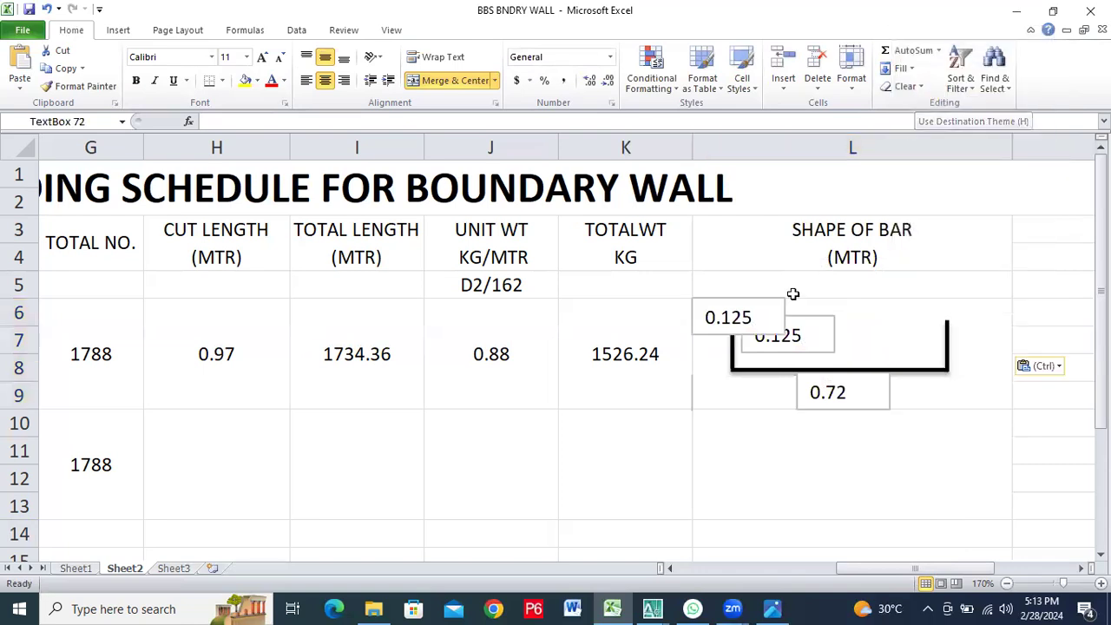
left_click_drag(746, 297, 905, 324)
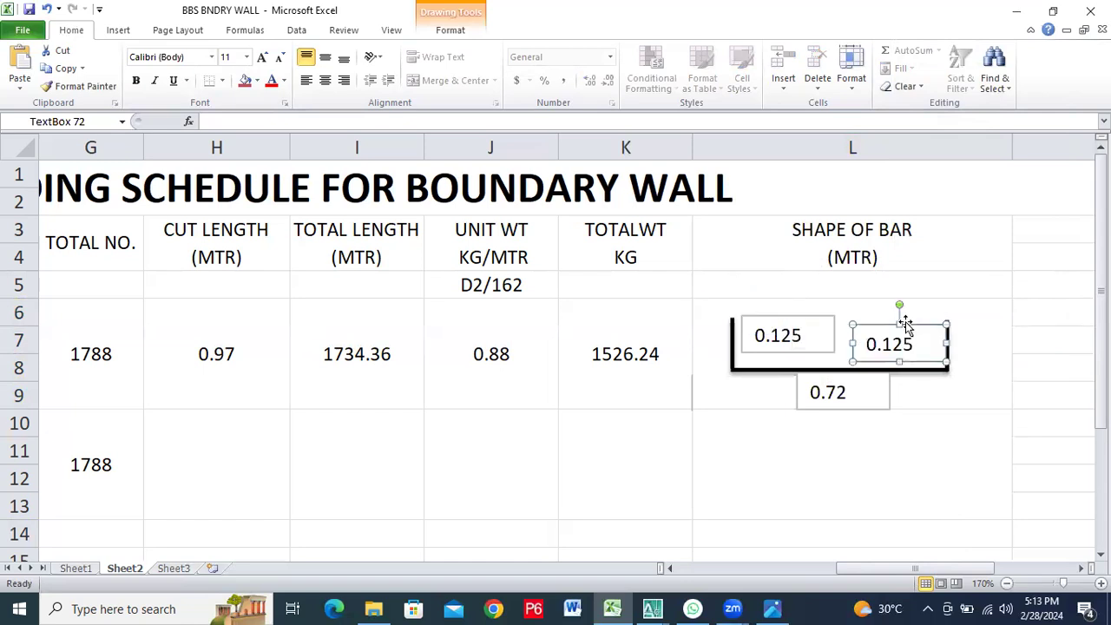
left_click(849, 365)
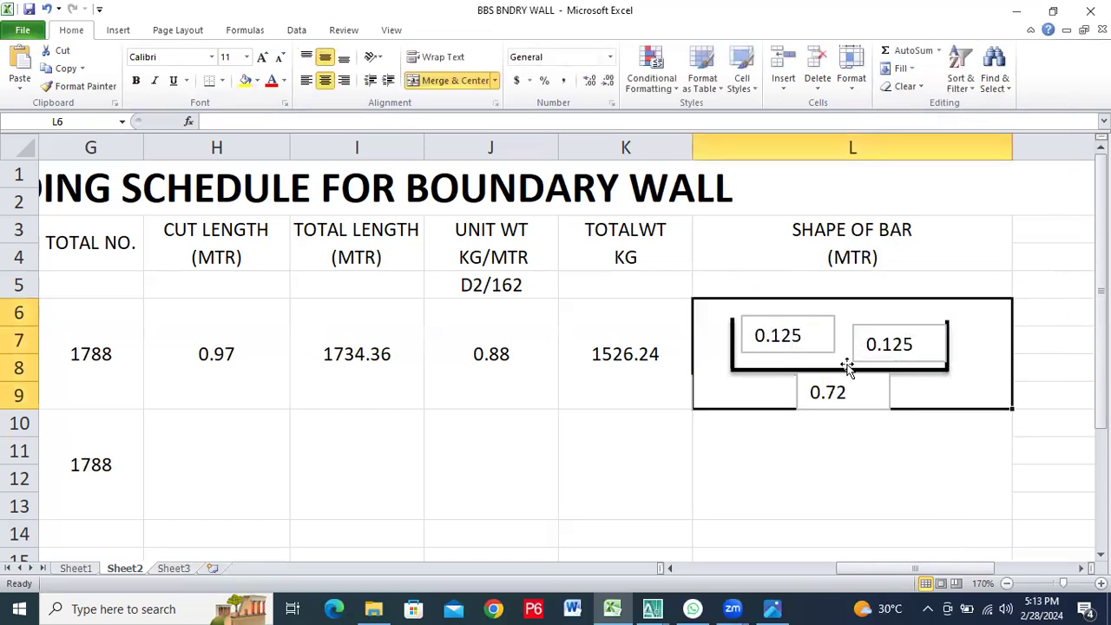
left_click(864, 446)
left_click(863, 386)
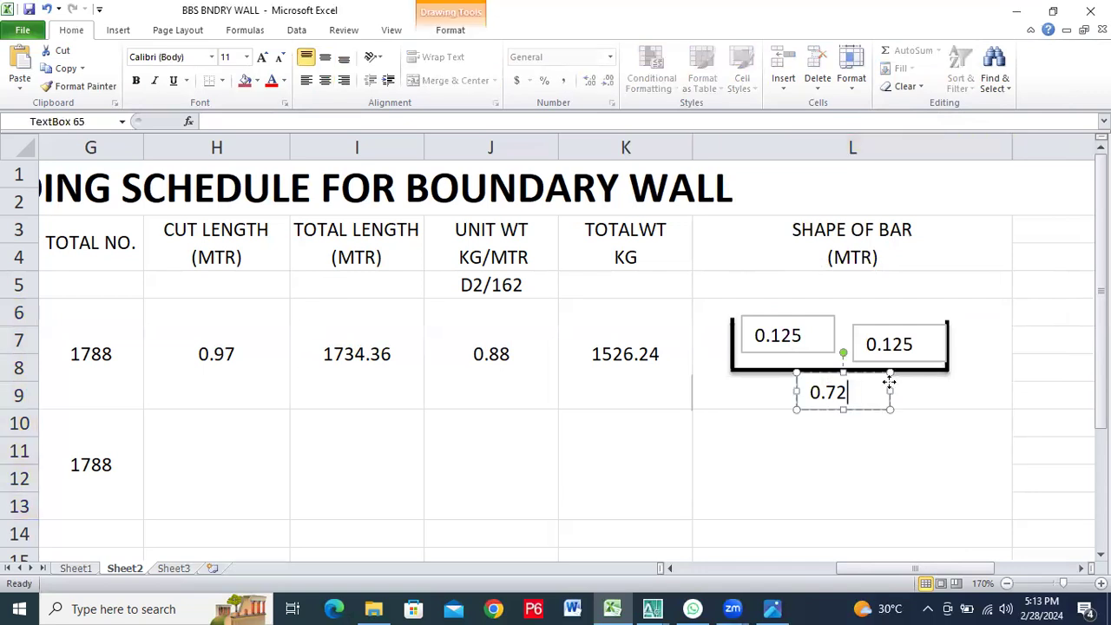
right_click(891, 386)
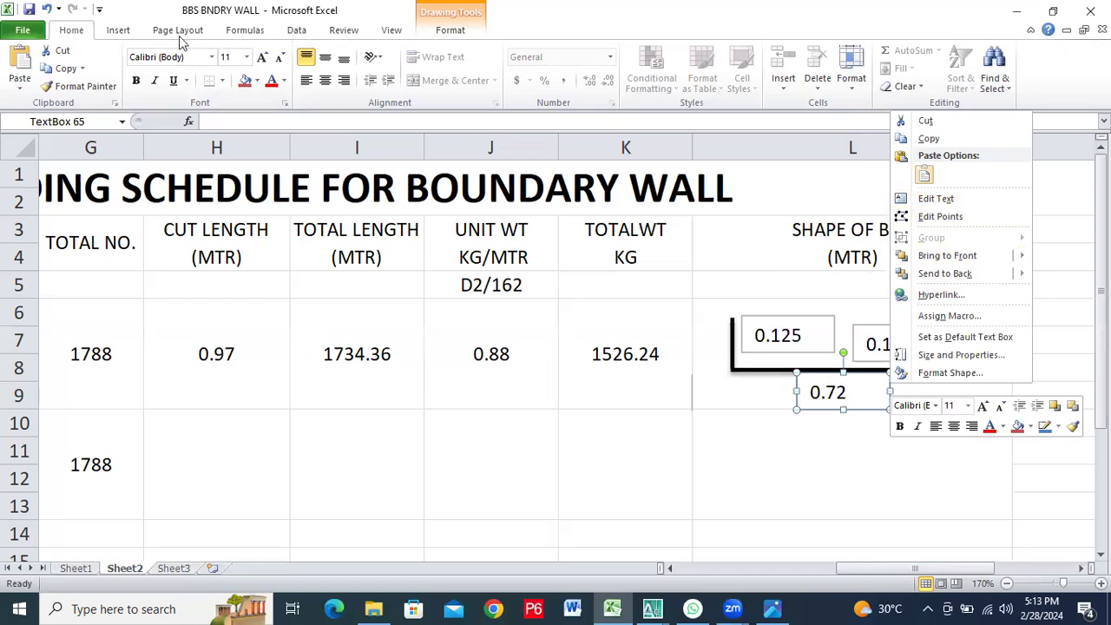
left_click(452, 29)
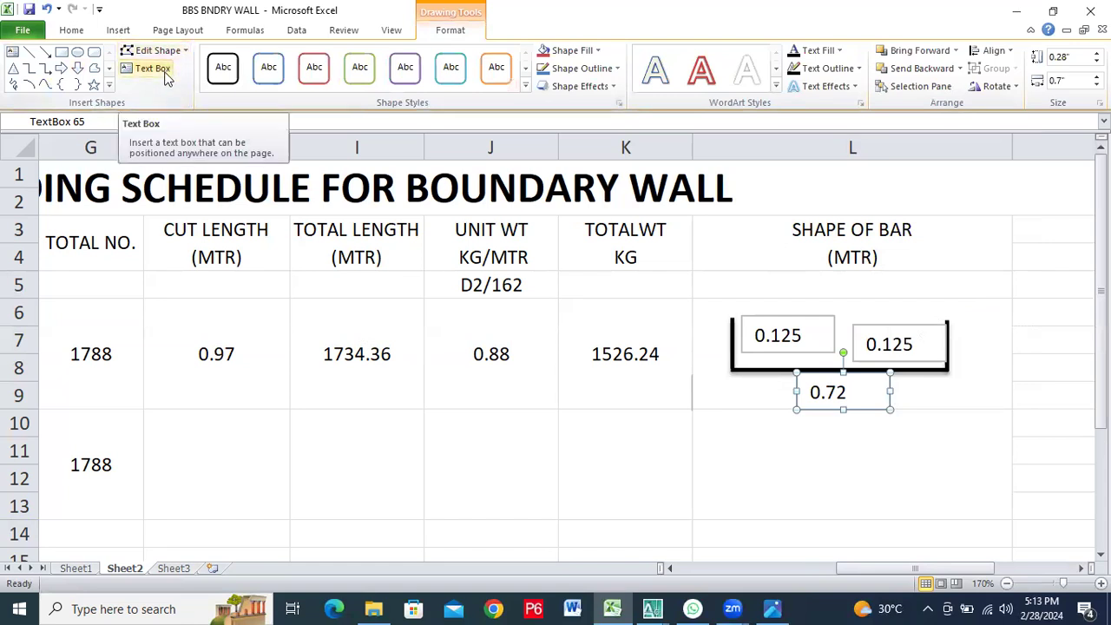
left_click(118, 29)
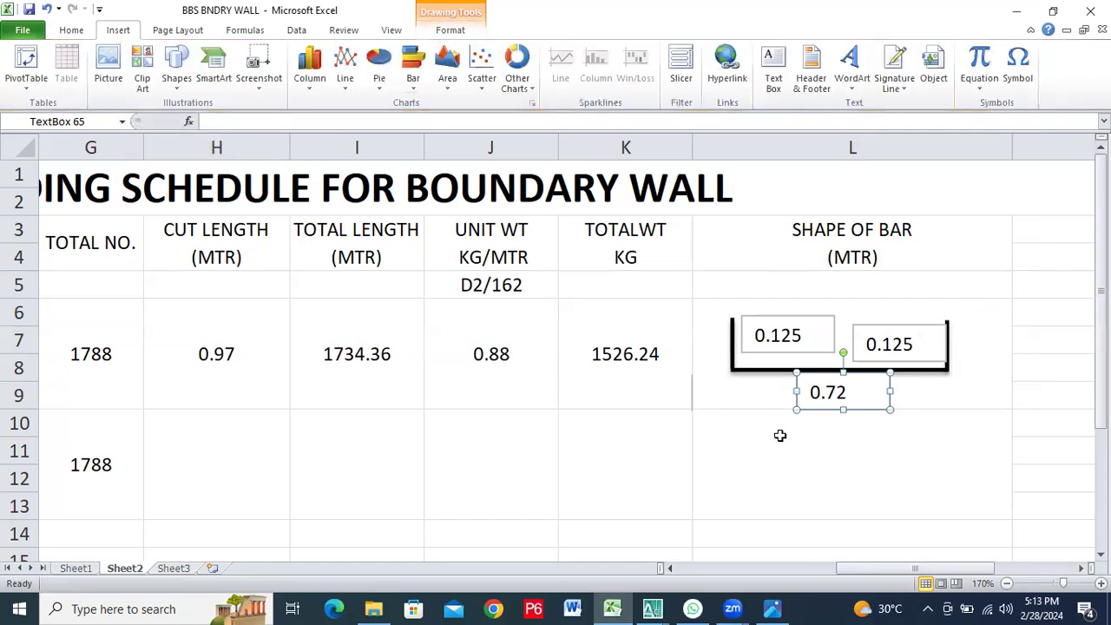
left_click(780, 436)
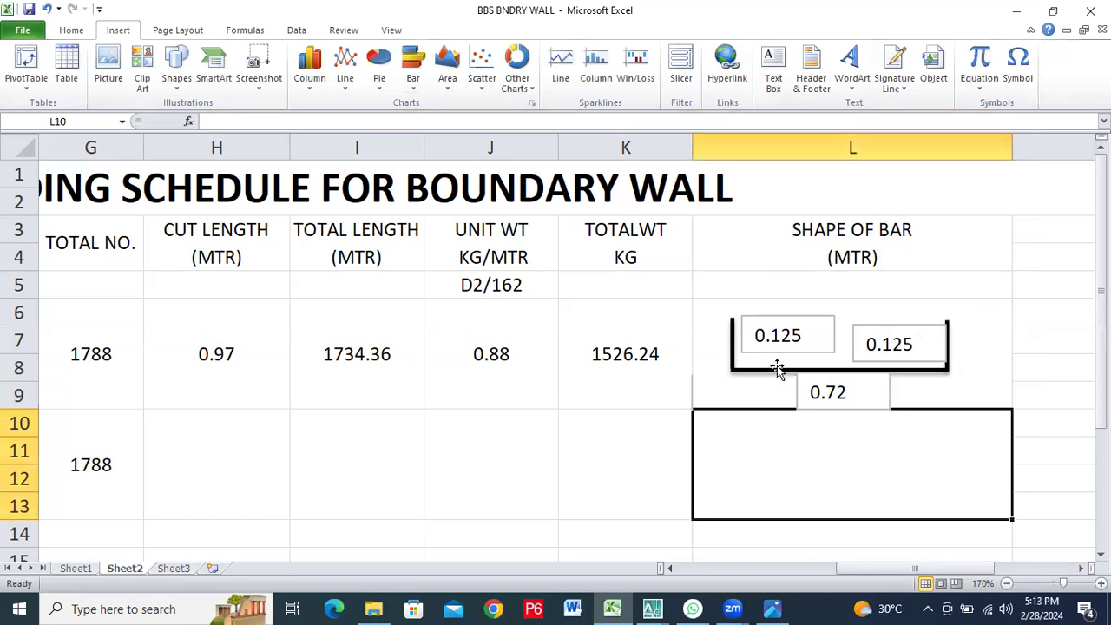
Nudge the second 0.125 text box slightly left and up so it clears the bar shape's right vertical line
left_click(910, 328)
left_click(907, 323)
left_click_drag(906, 323, 899, 322)
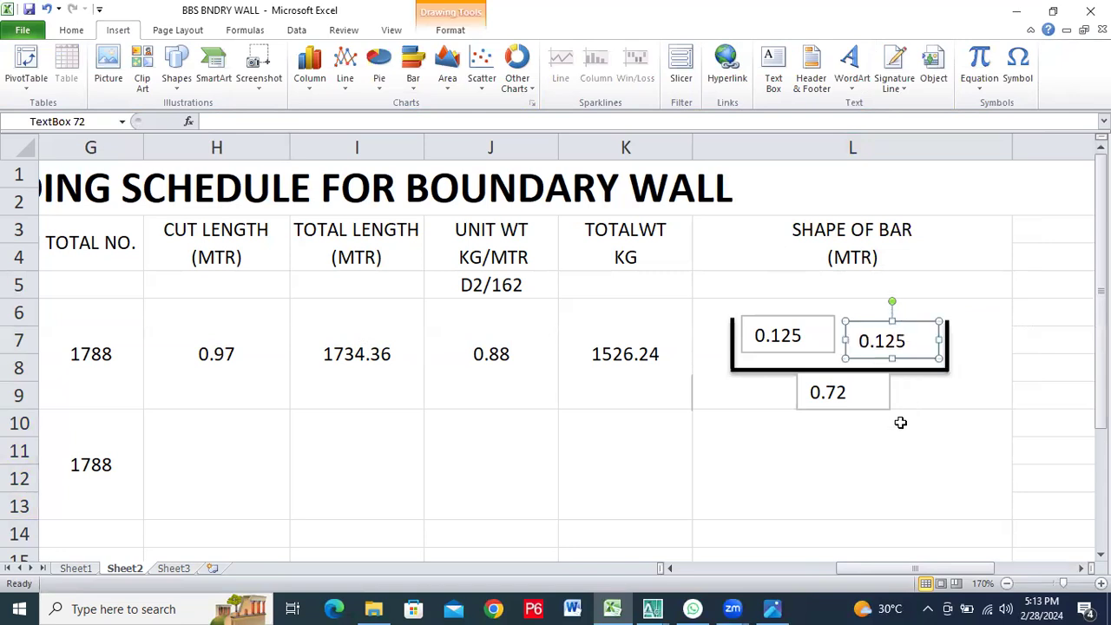
left_click(904, 422)
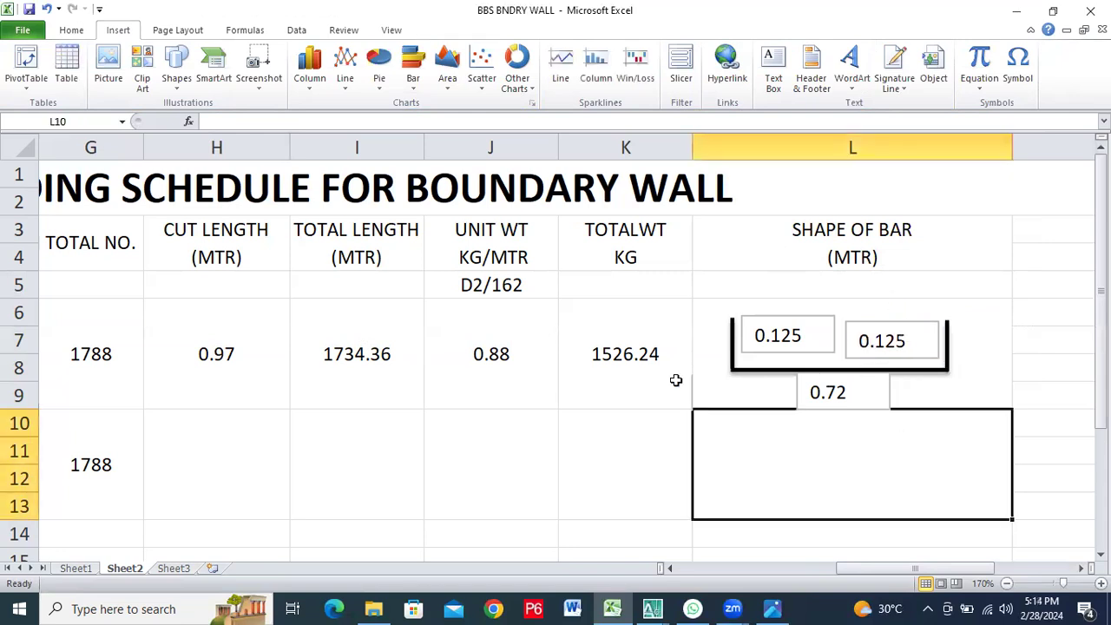
Review the whole bar bending schedule and check the beam and footing schedules in the image 123345.JPG in Photos
left_click(1006, 584)
left_click(1006, 583)
left_click(1006, 583)
left_click(1006, 584)
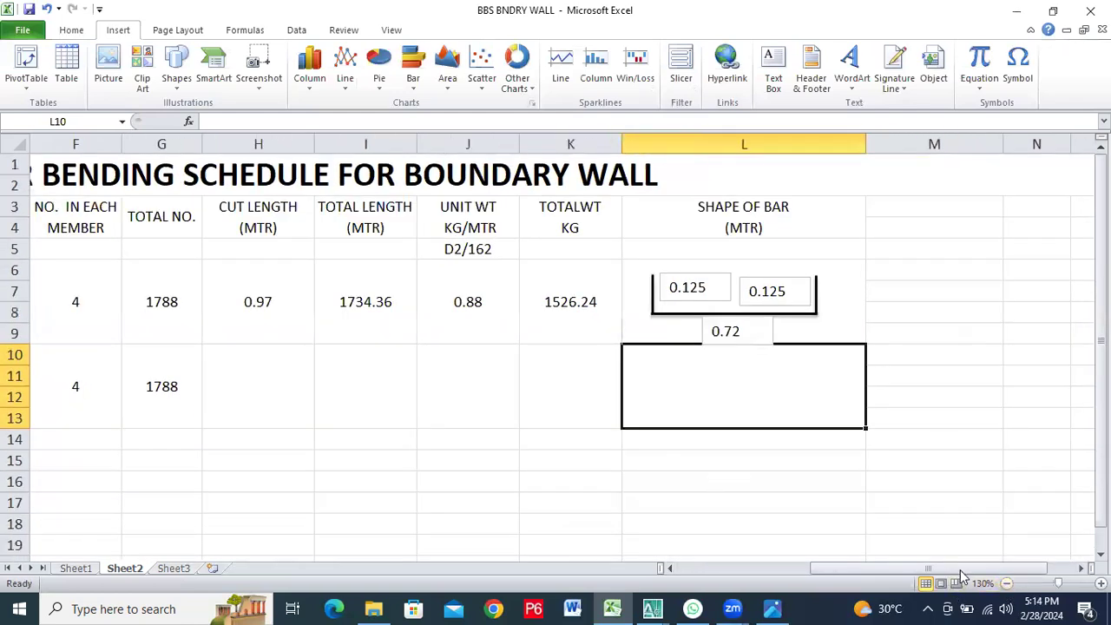
left_click_drag(949, 569, 841, 582)
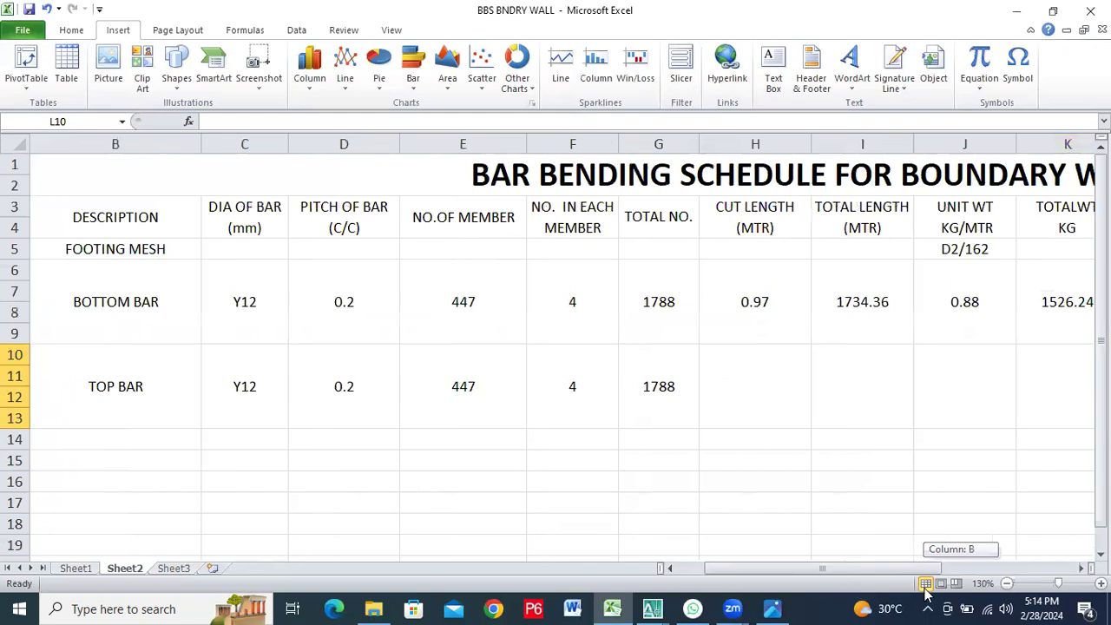
left_click(1006, 583)
left_click(1006, 583)
left_click(1006, 583)
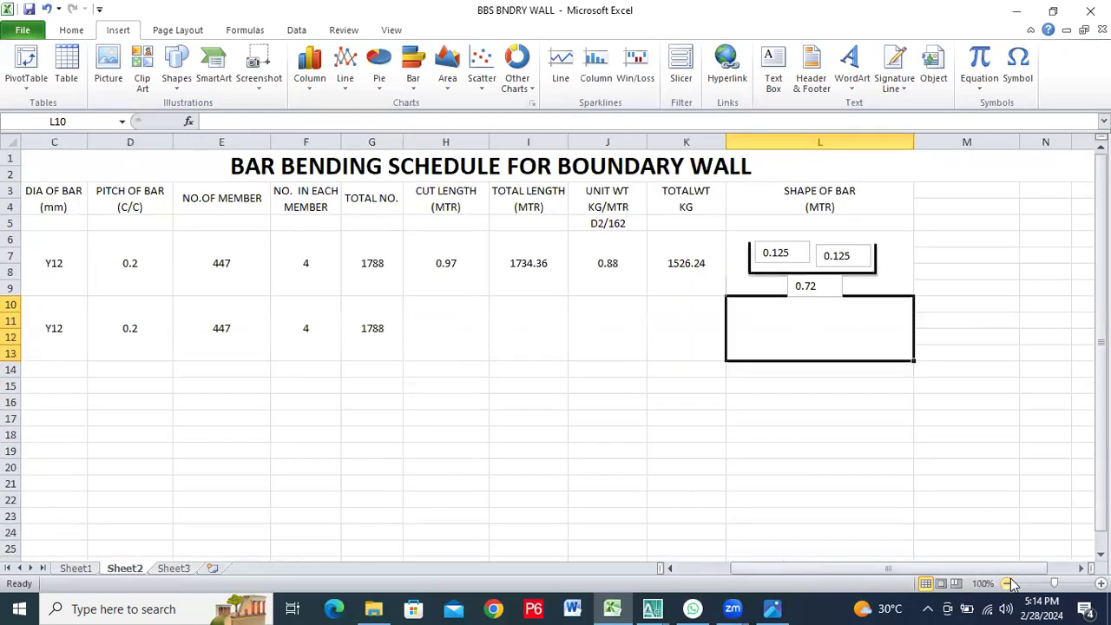
left_click_drag(838, 571, 785, 573)
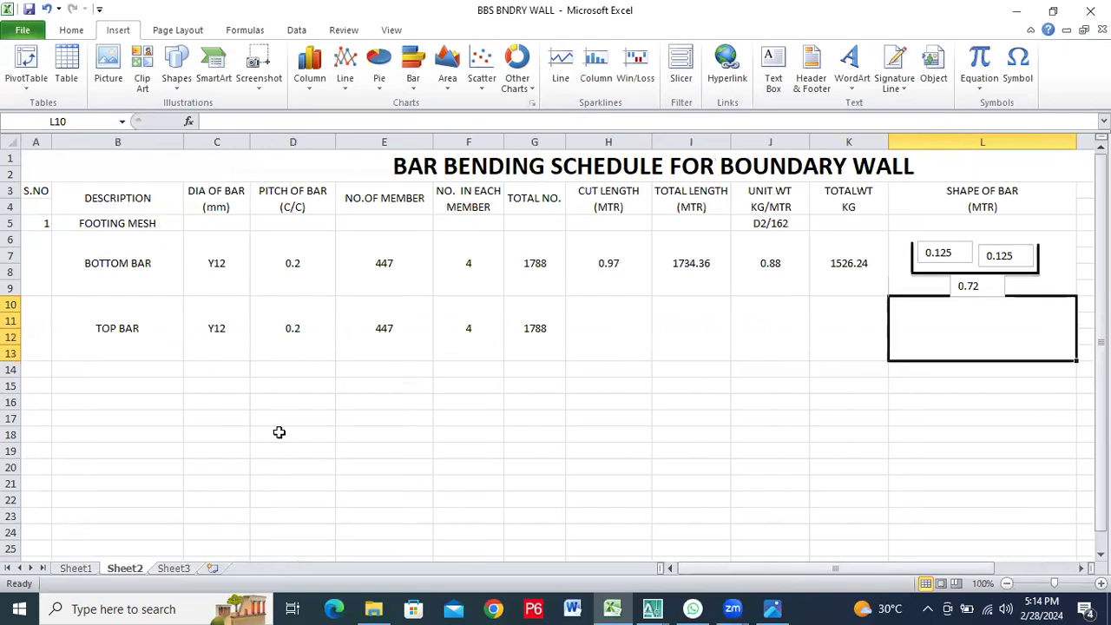
left_click(770, 608)
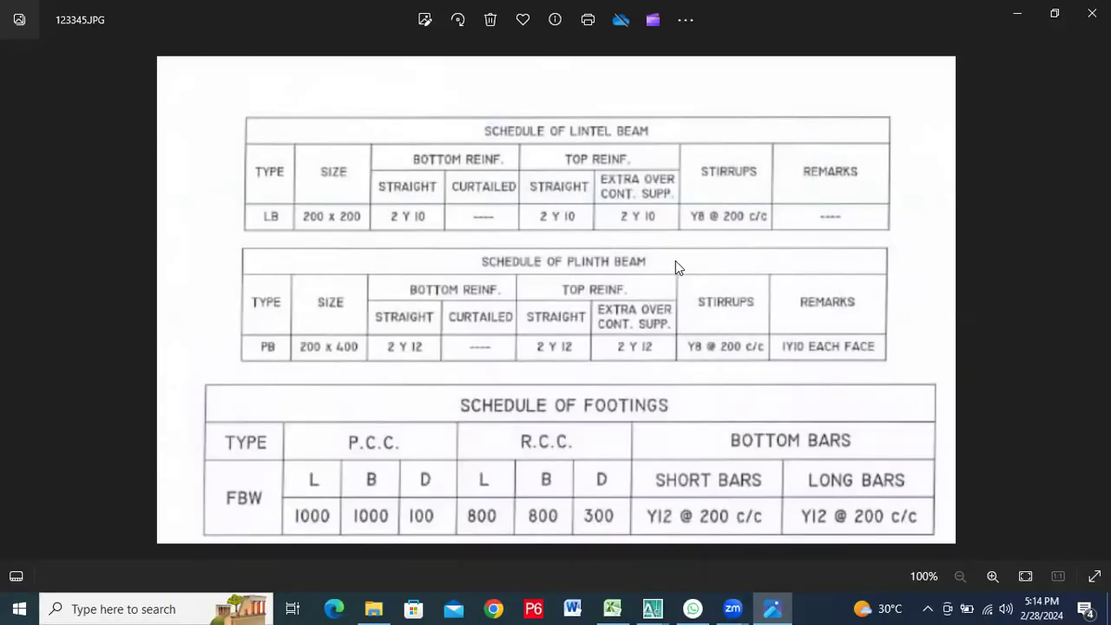
scroll(675, 264, "up", 2)
scroll(690, 266, "down", 2)
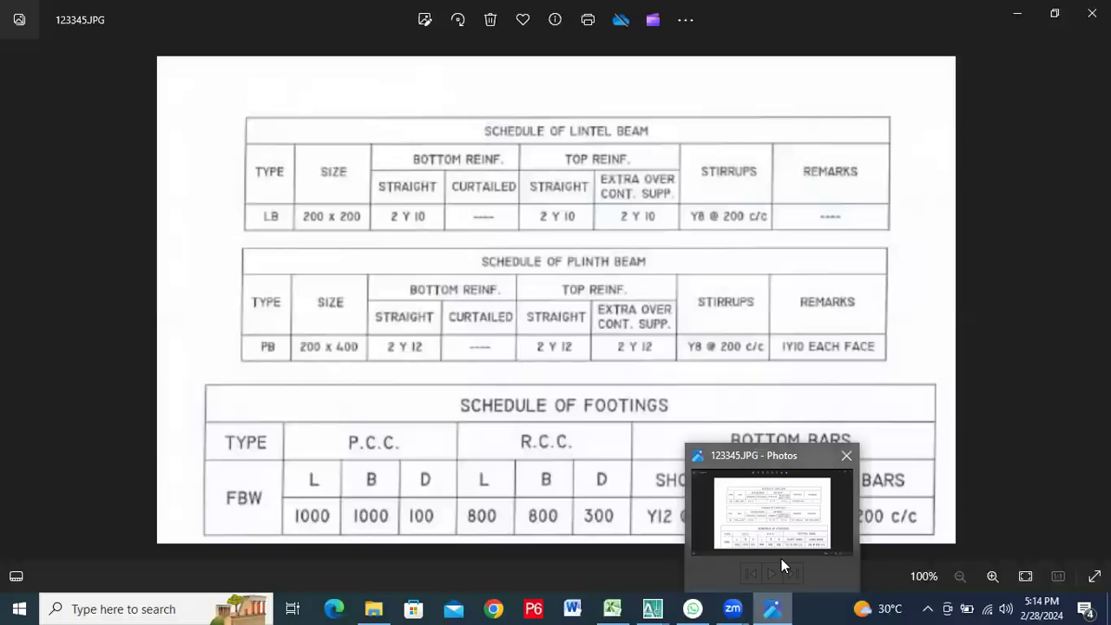
mouse_move(772, 605)
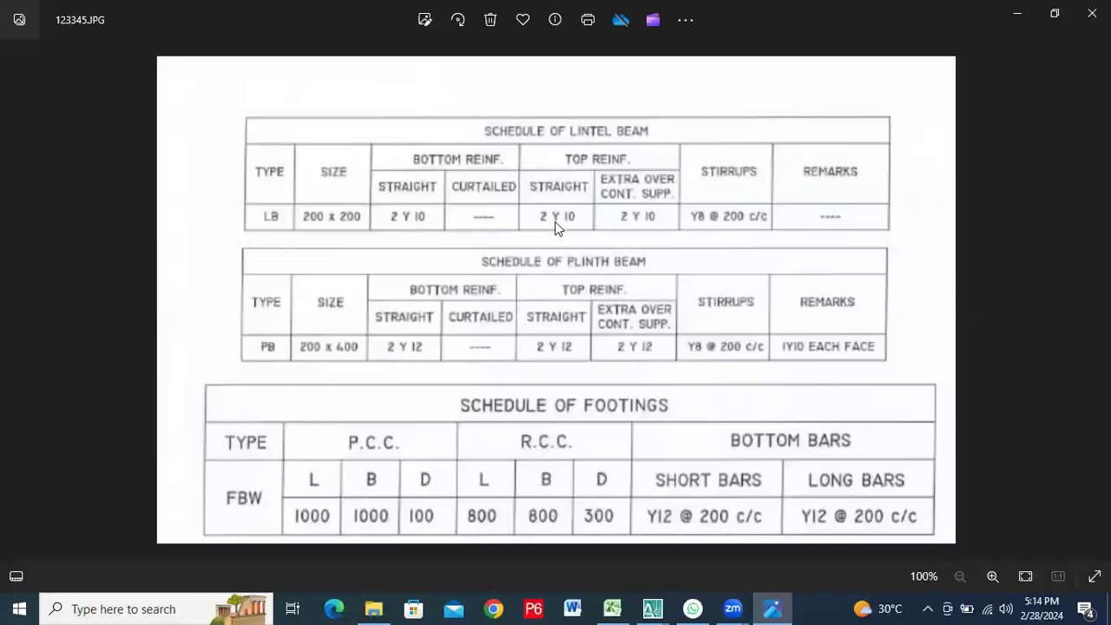
left_click(1045, 18)
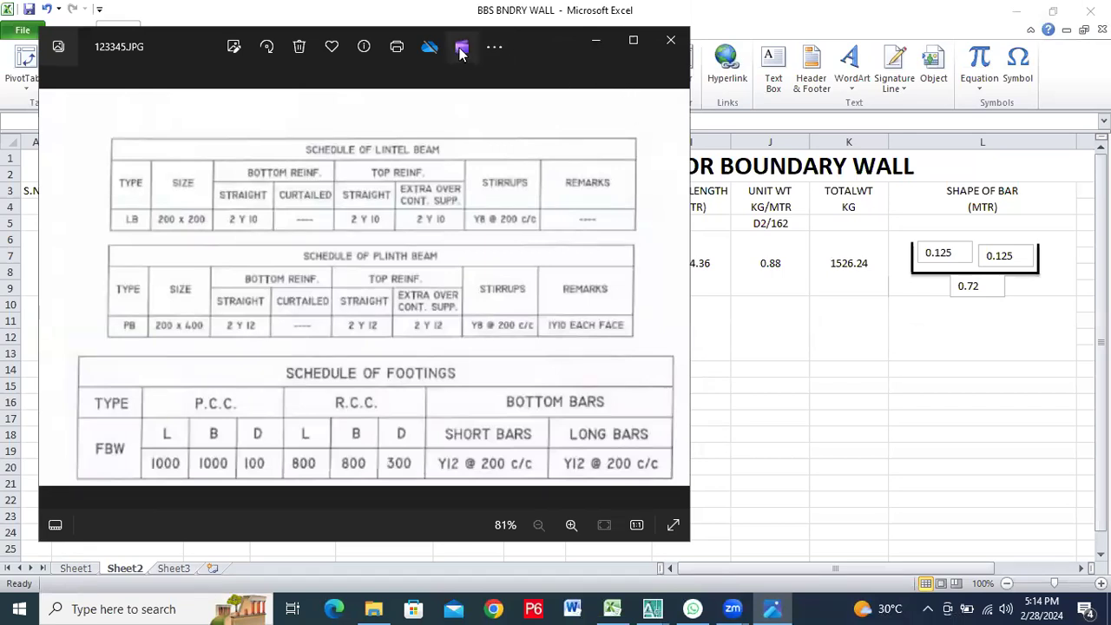
left_click(633, 42)
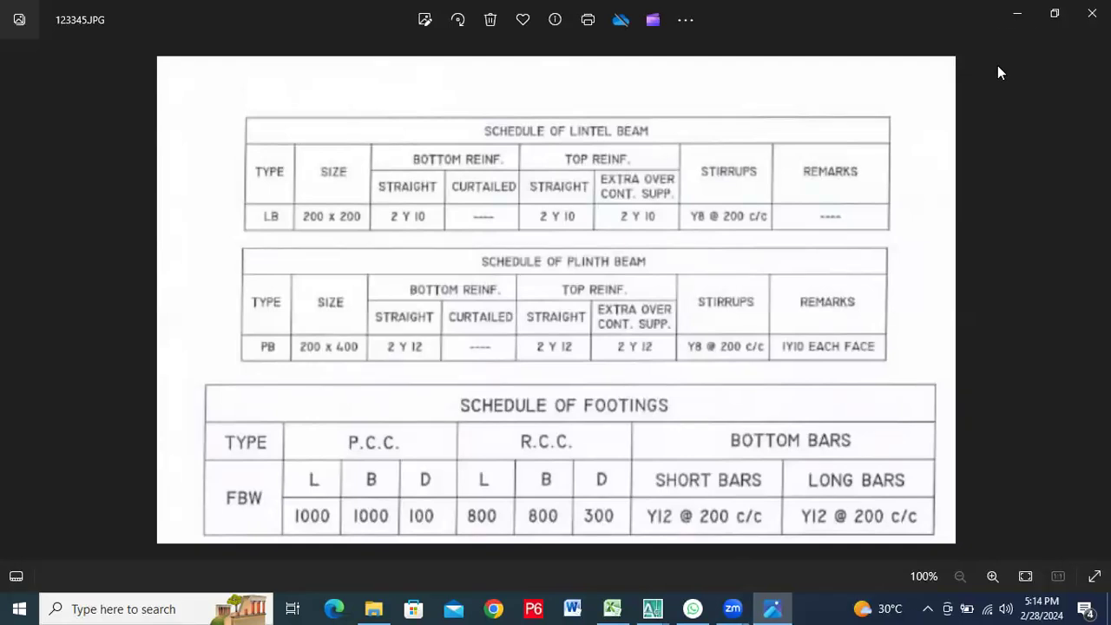
left_click(1017, 13)
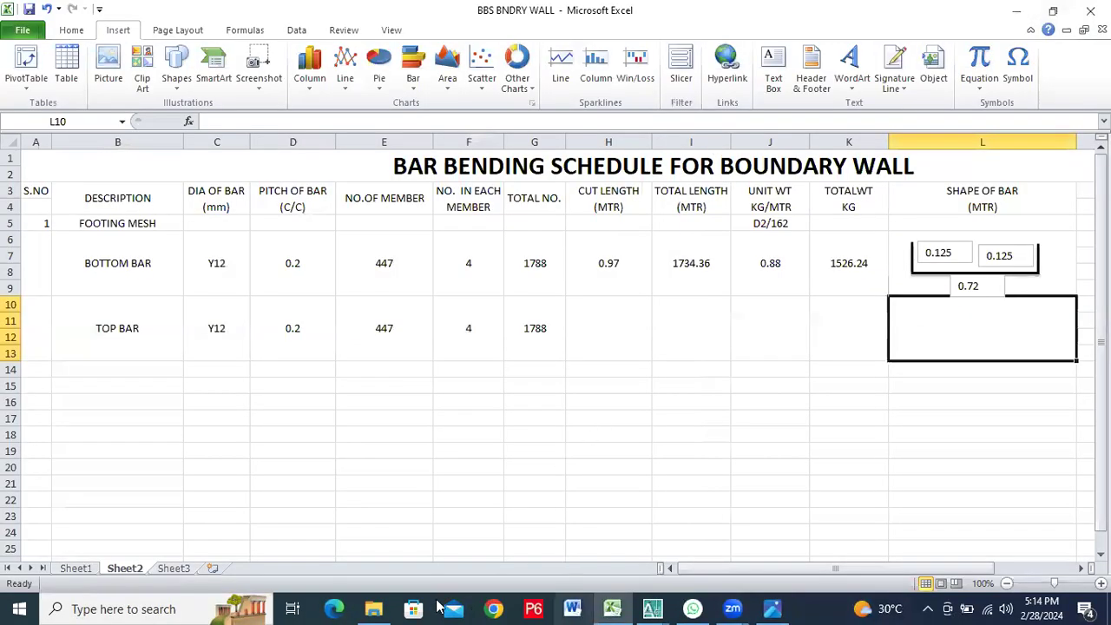
Examine the footing and wall dimensions in 123.JPG from the Pictures folder, and recheck the beam and footing schedules in 123345.JPG
left_click(374, 608)
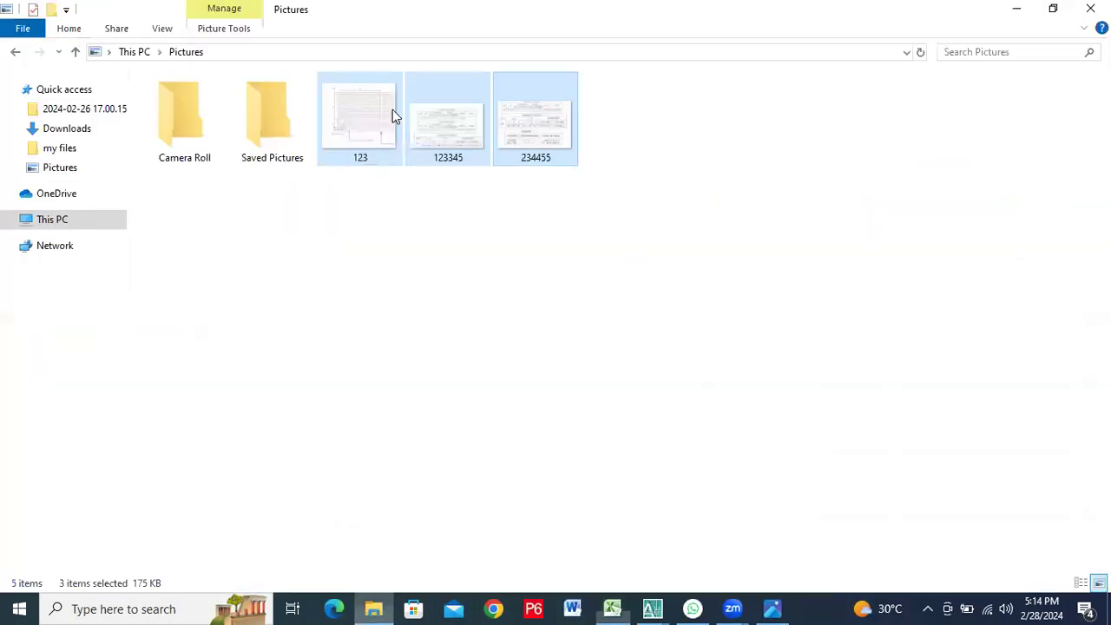
left_click(447, 216)
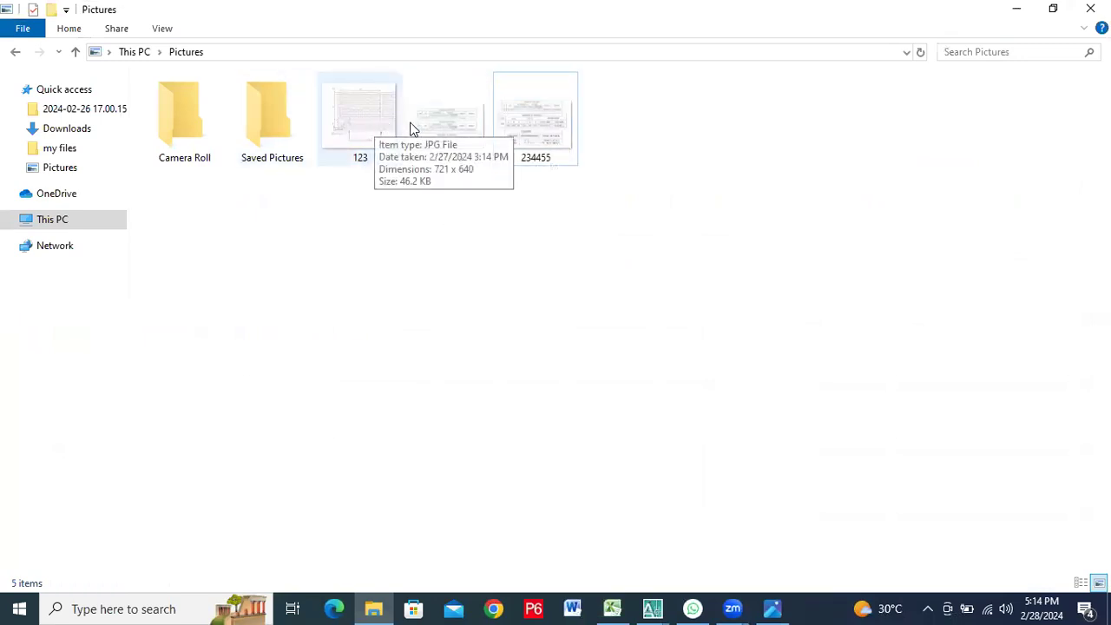
left_click(363, 130)
double_click(363, 130)
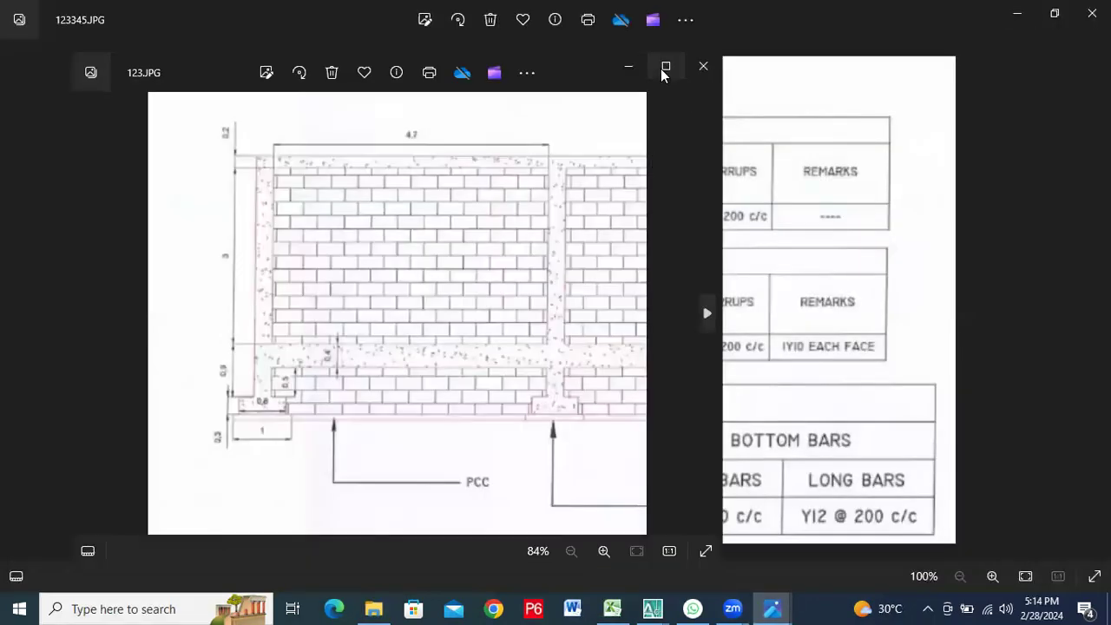
left_click(665, 67)
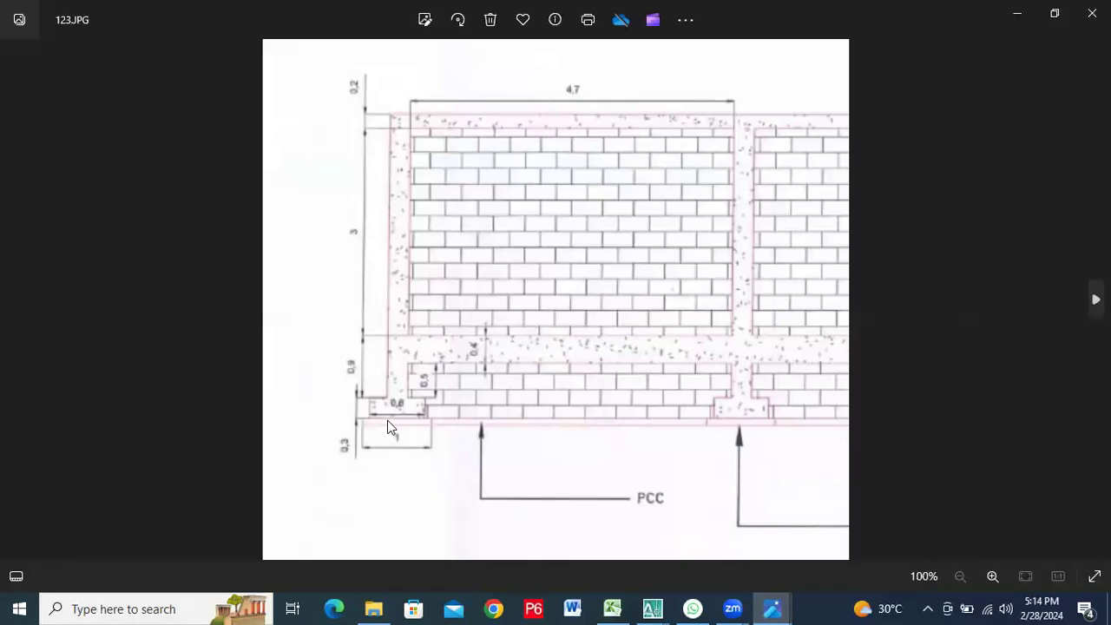
scroll(387, 420, "up", 2)
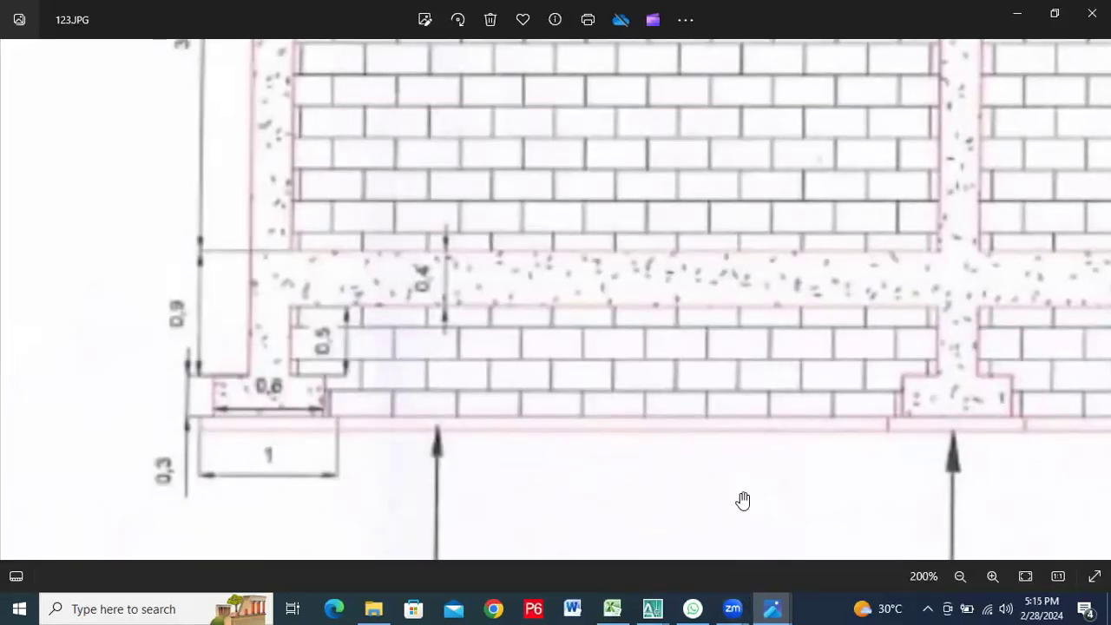
scroll(741, 500, "down", 2)
key("Right")
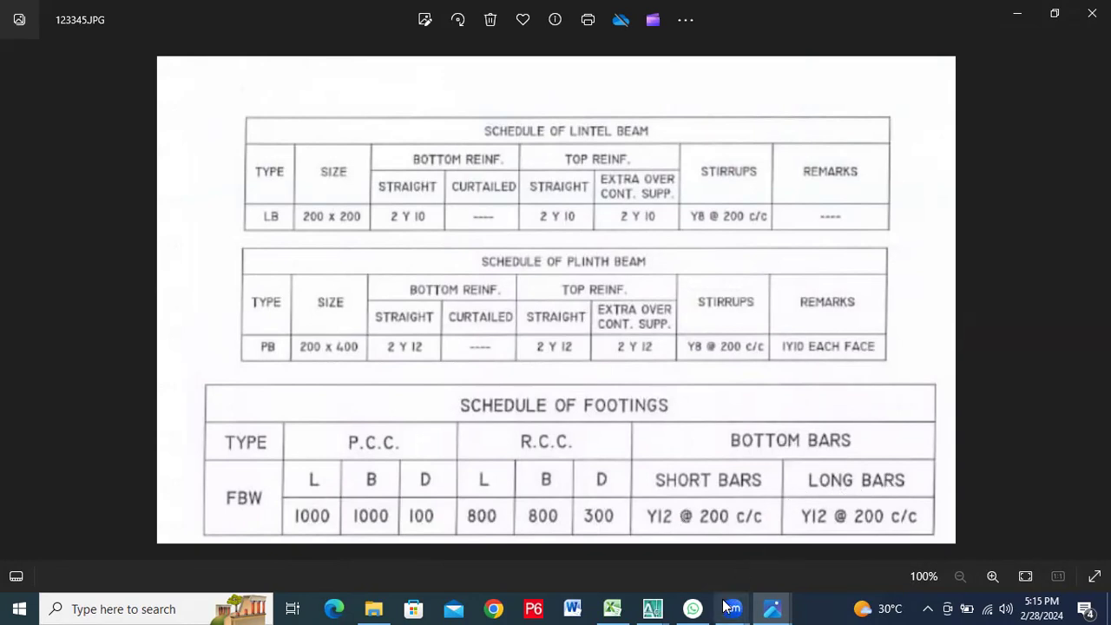
Back in the Excel schedule, enter the top bar's cut length 0.97 in H10 and total length 1734.36 in I10
left_click(614, 607)
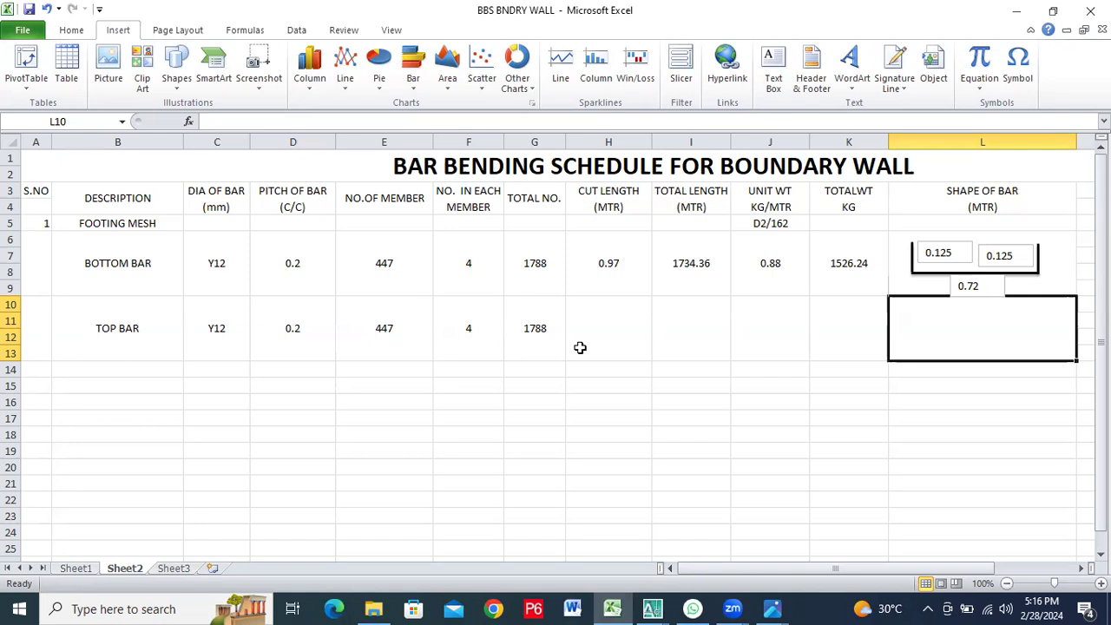
left_click(629, 309)
type("0.978")
key("BackSpace")
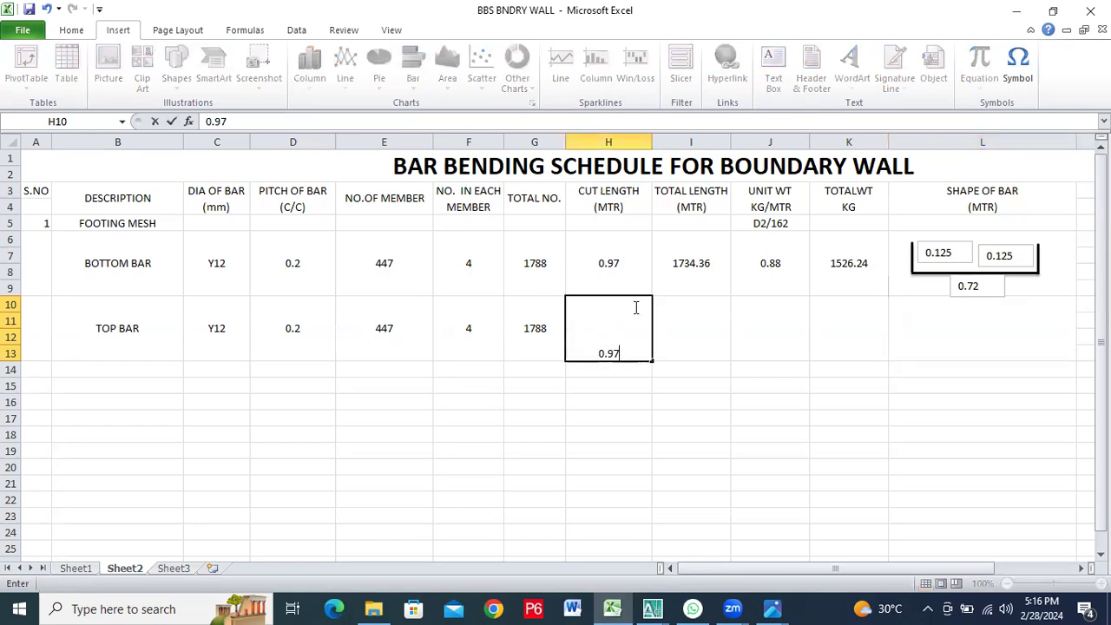
left_click(725, 347)
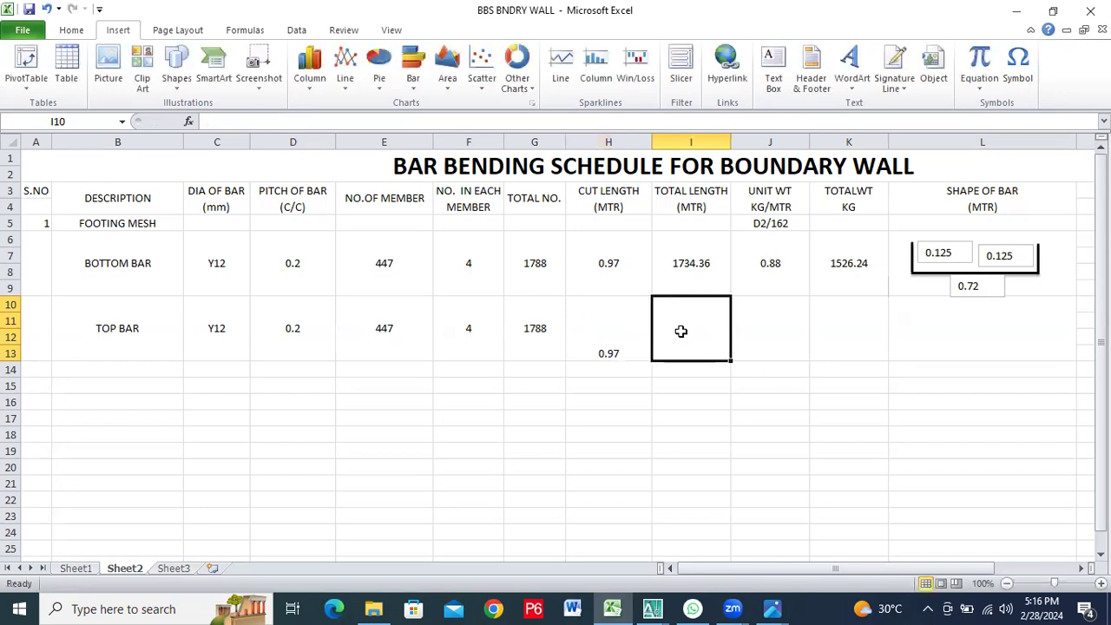
type("17")
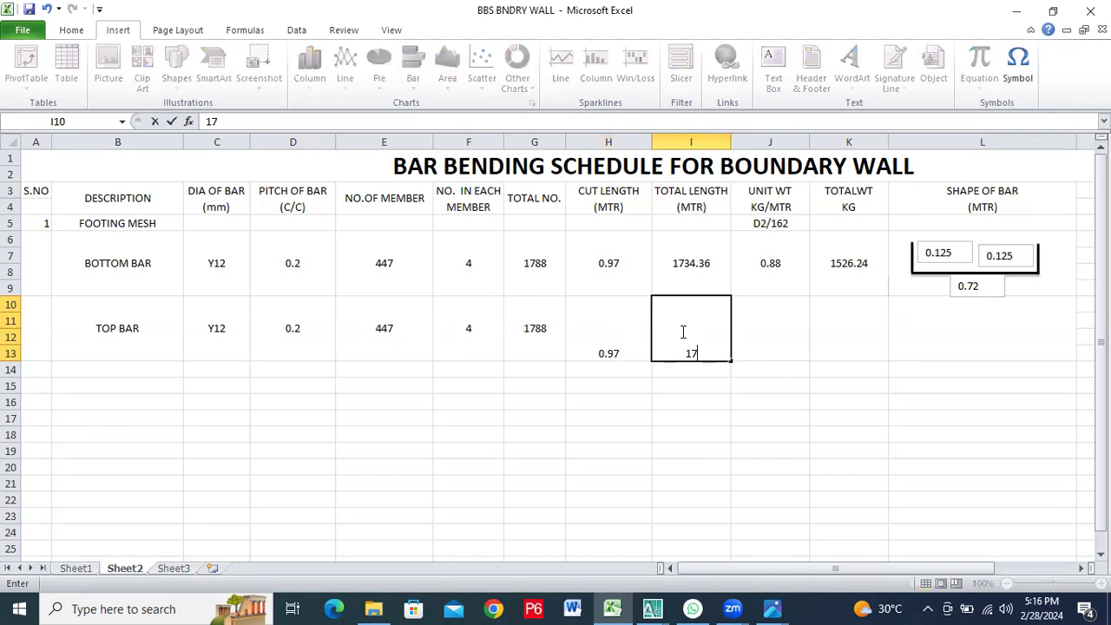
type("34.36")
left_click(783, 334)
Middle-align the top bar's total length in I10 and cut length in H10 vertically
left_click(675, 327)
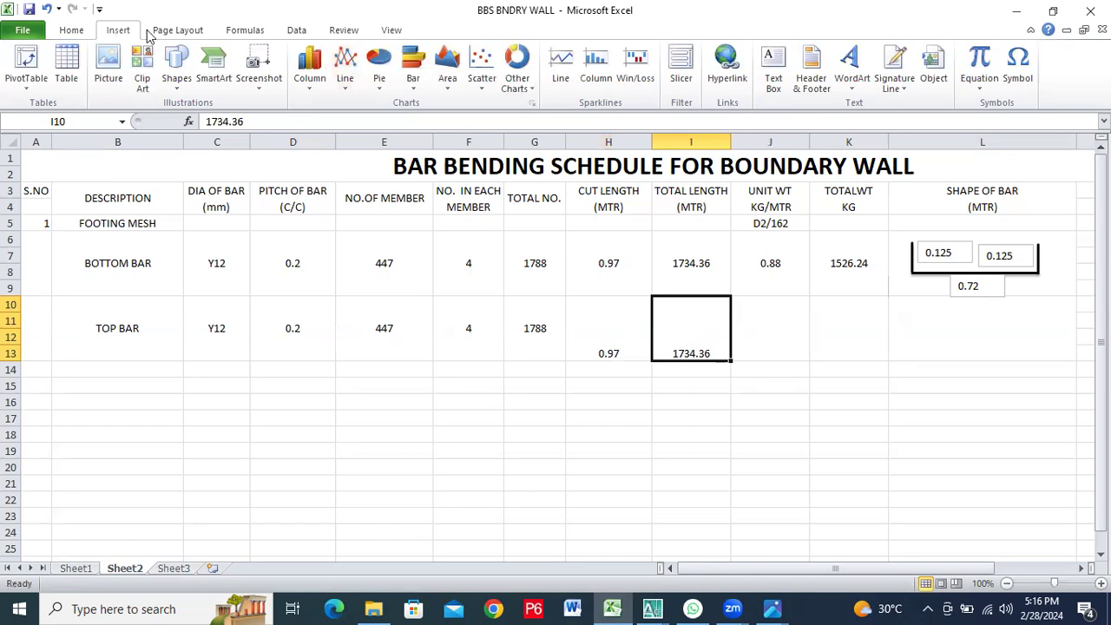
left_click(71, 29)
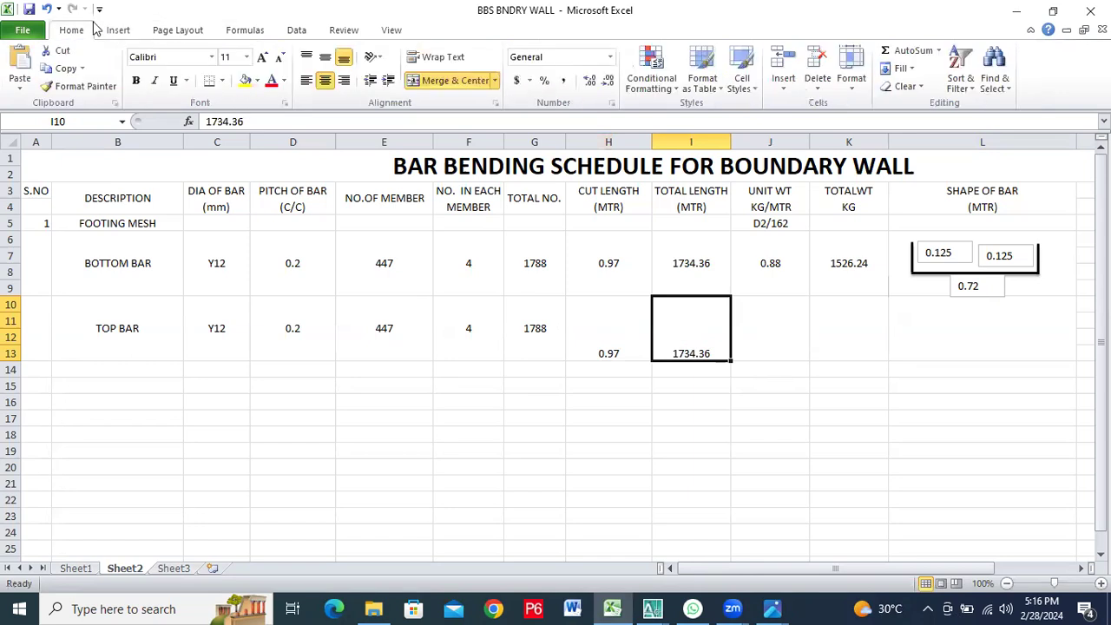
left_click(325, 56)
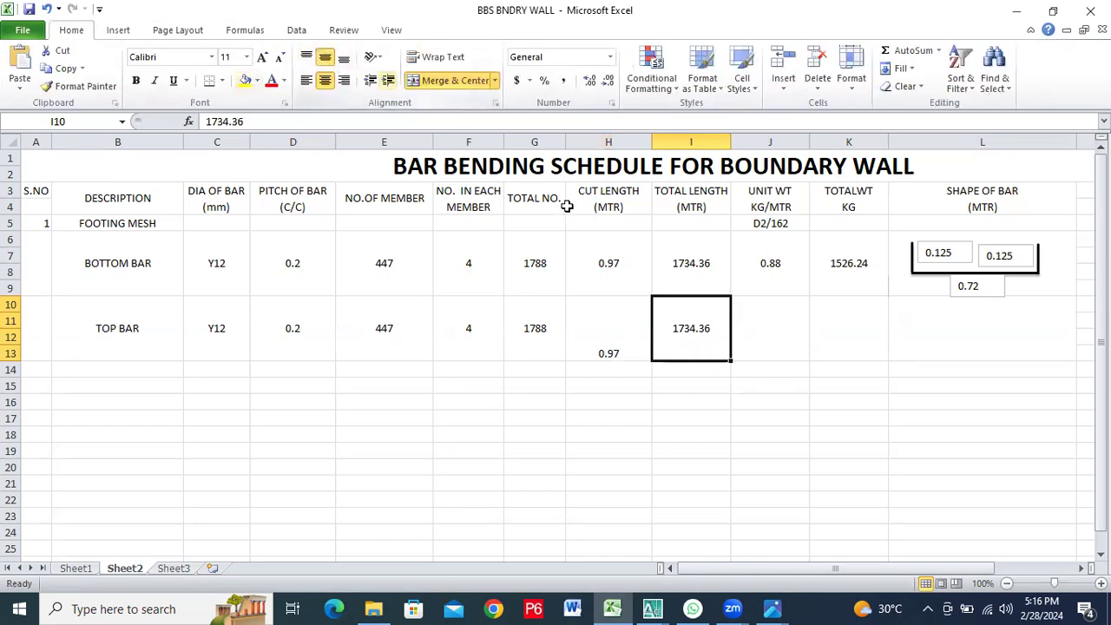
left_click(595, 312)
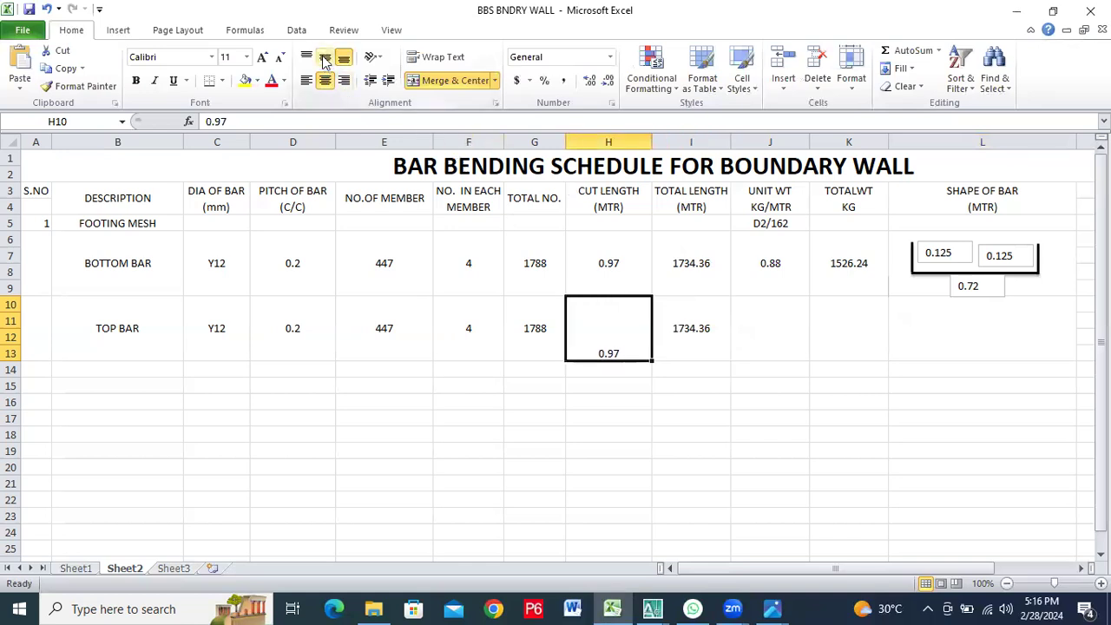
left_click(325, 56)
Enter the top bar's unit weight 0.88 in J10 and total weight 1526.24 in K10
left_click(772, 328)
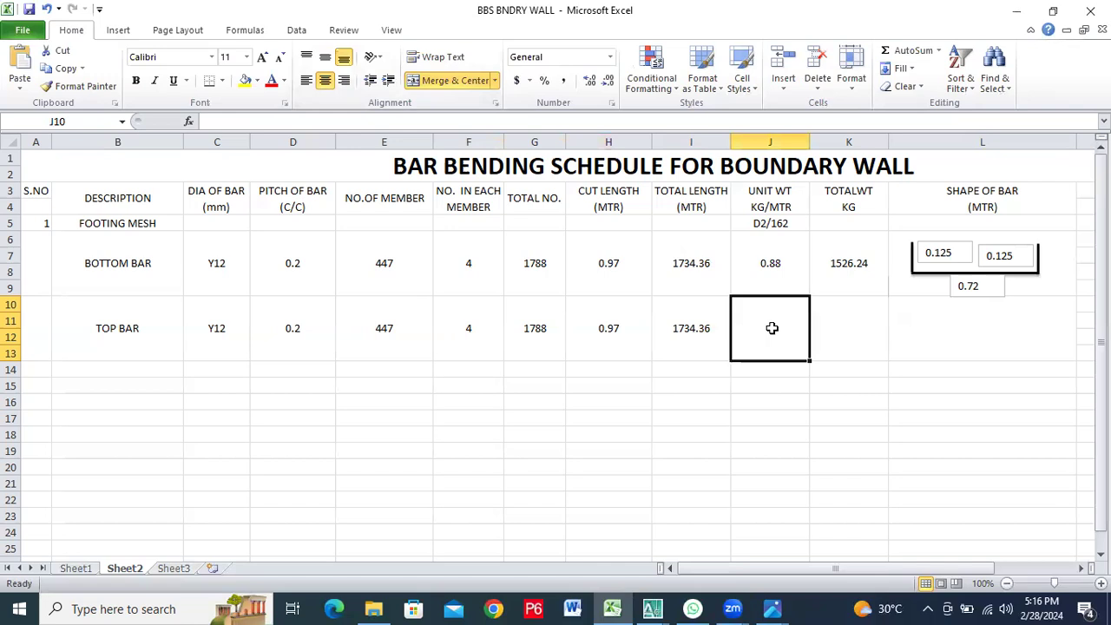
type("0.88")
left_click(872, 318)
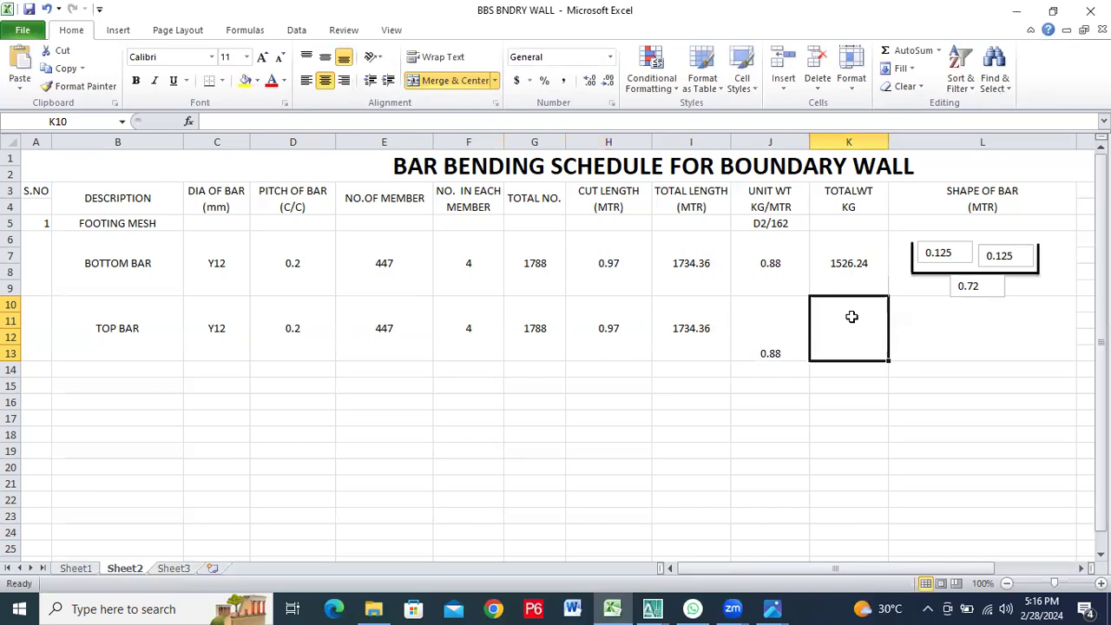
type("1526.")
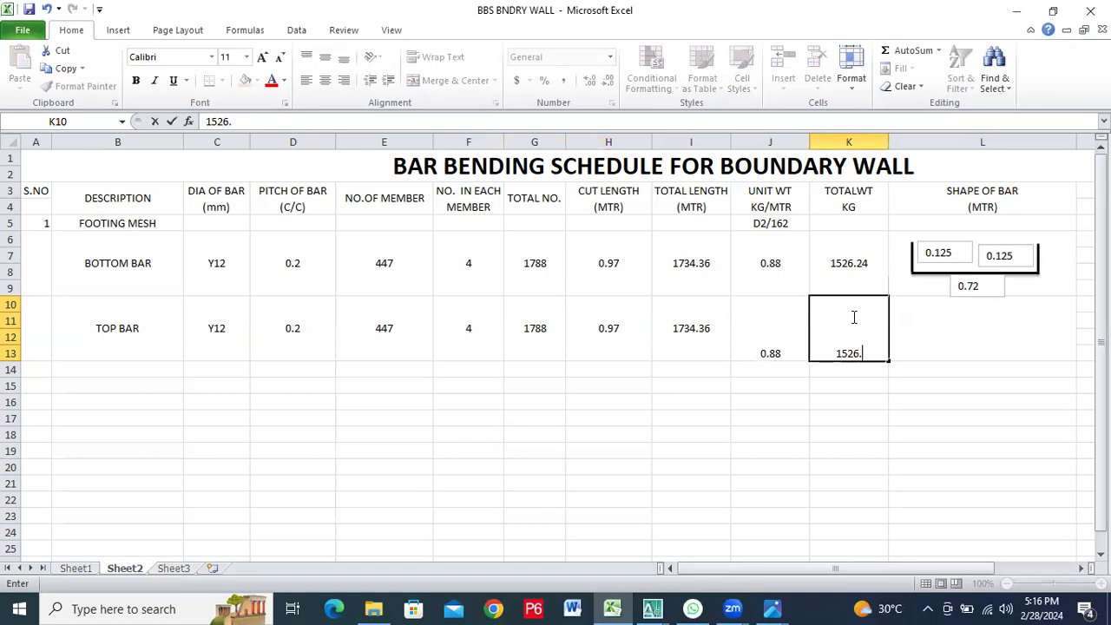
type("24")
left_click(860, 437)
Middle-align the top bar's total weight in K10 and unit weight in J10 vertically
left_click(851, 342)
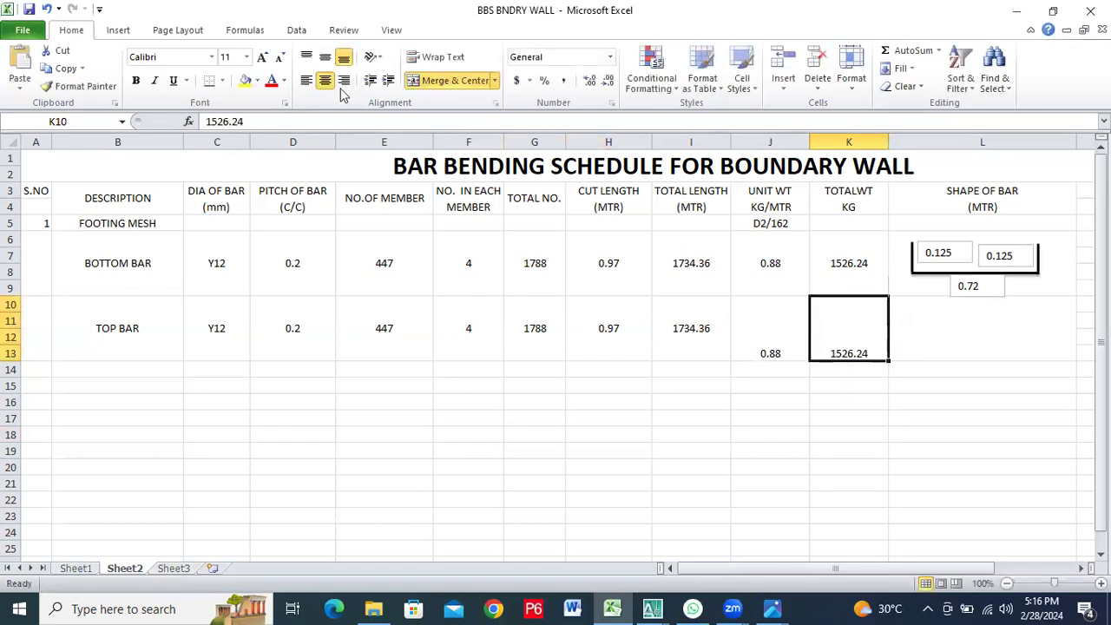
left_click(324, 56)
left_click(775, 333)
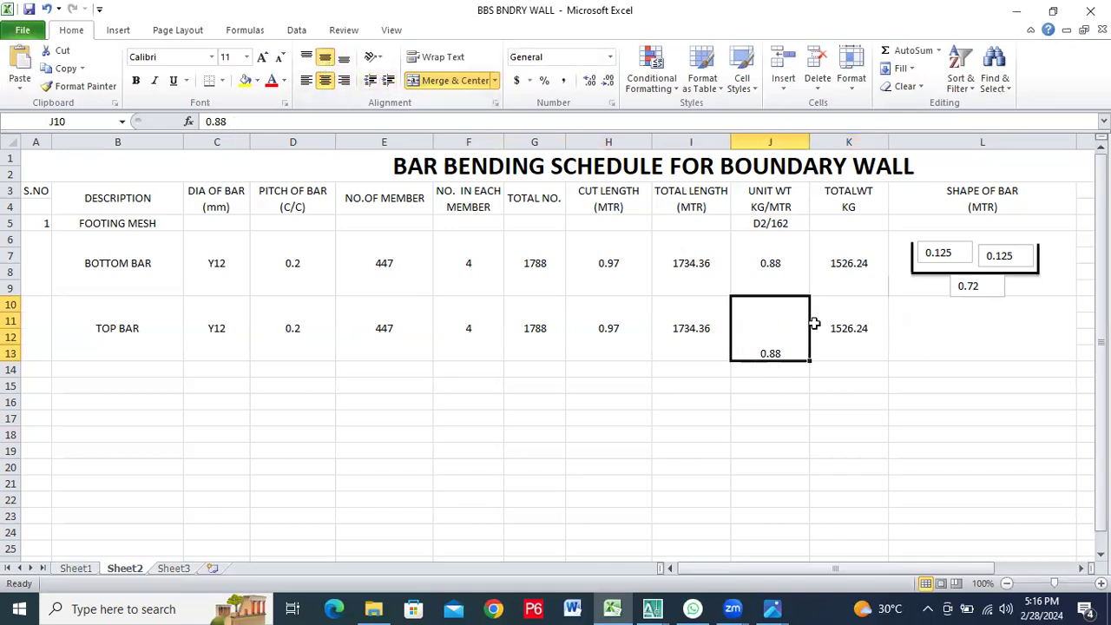
left_click(328, 58)
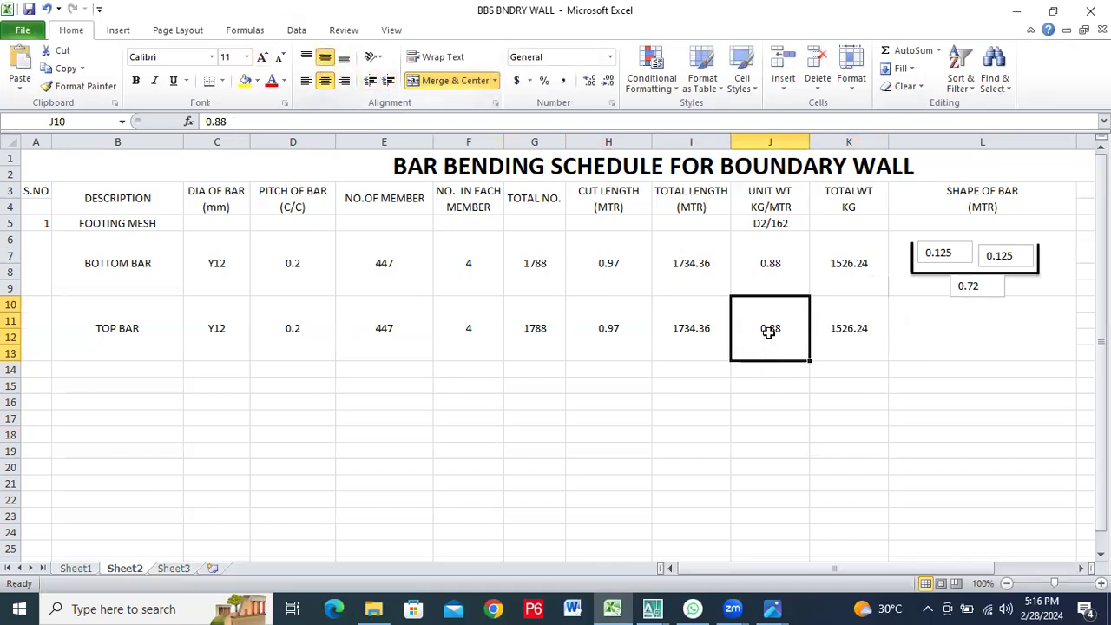
left_click(944, 341)
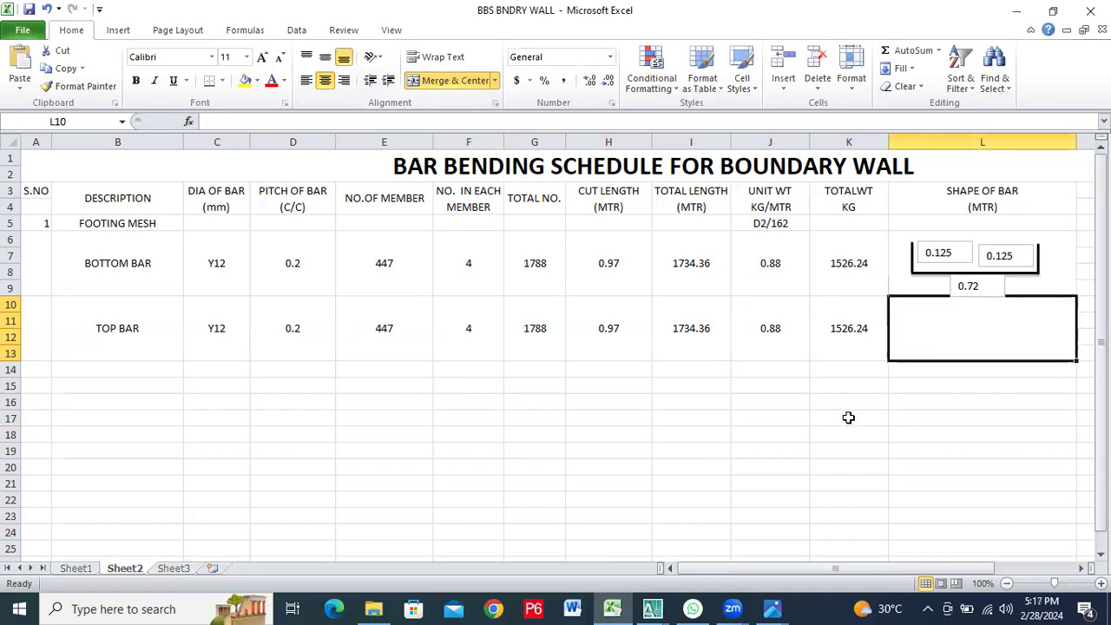
left_click(985, 284)
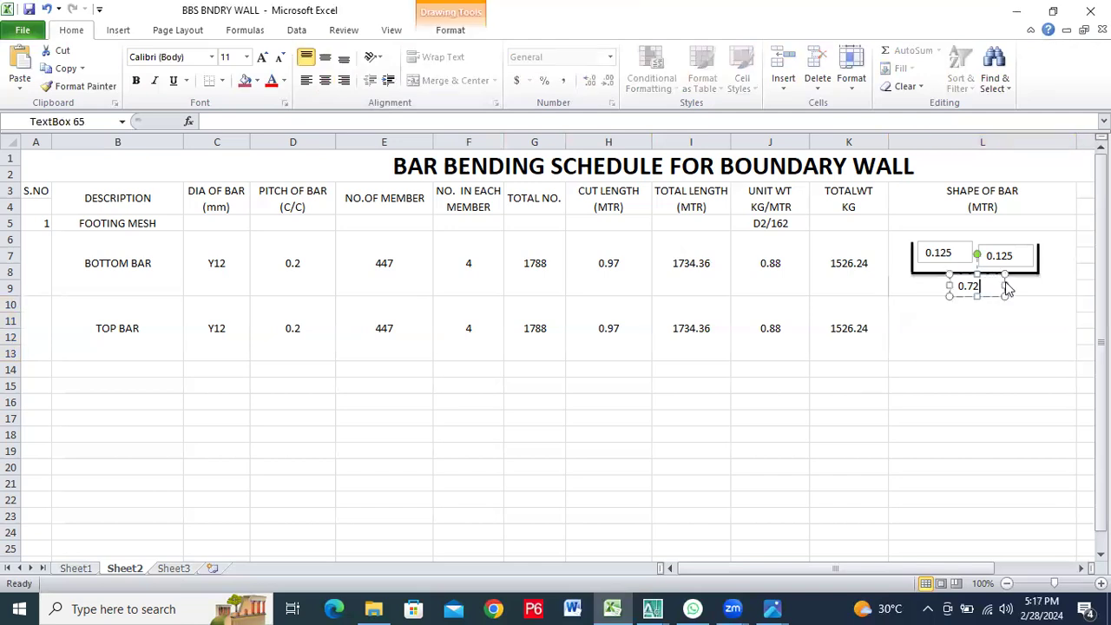
right_click(1005, 288)
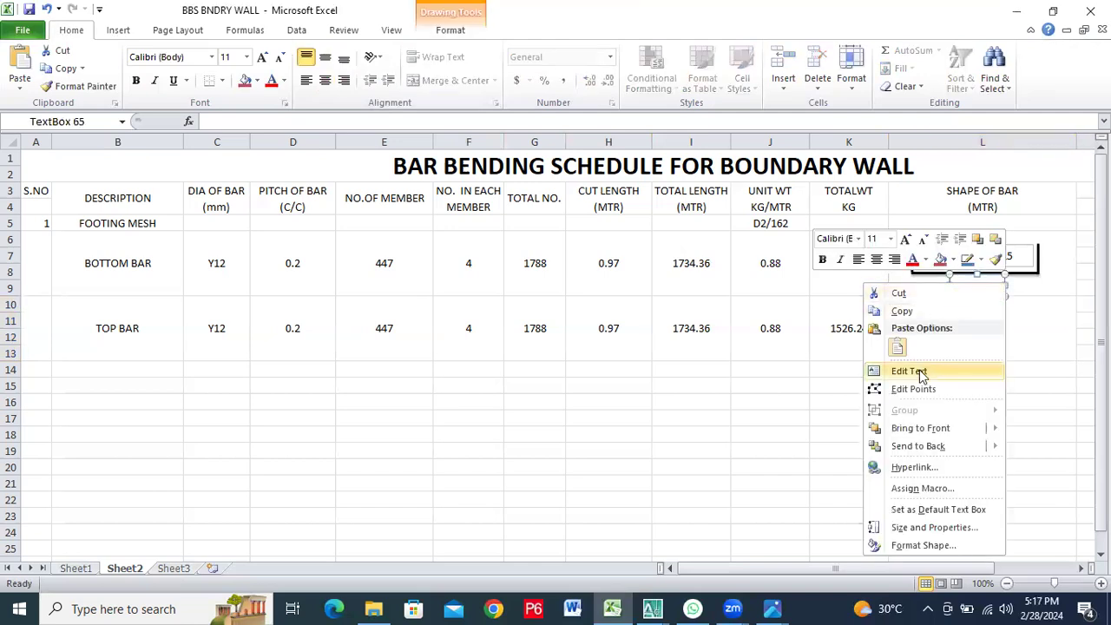
left_click(1045, 275)
left_click(1007, 326)
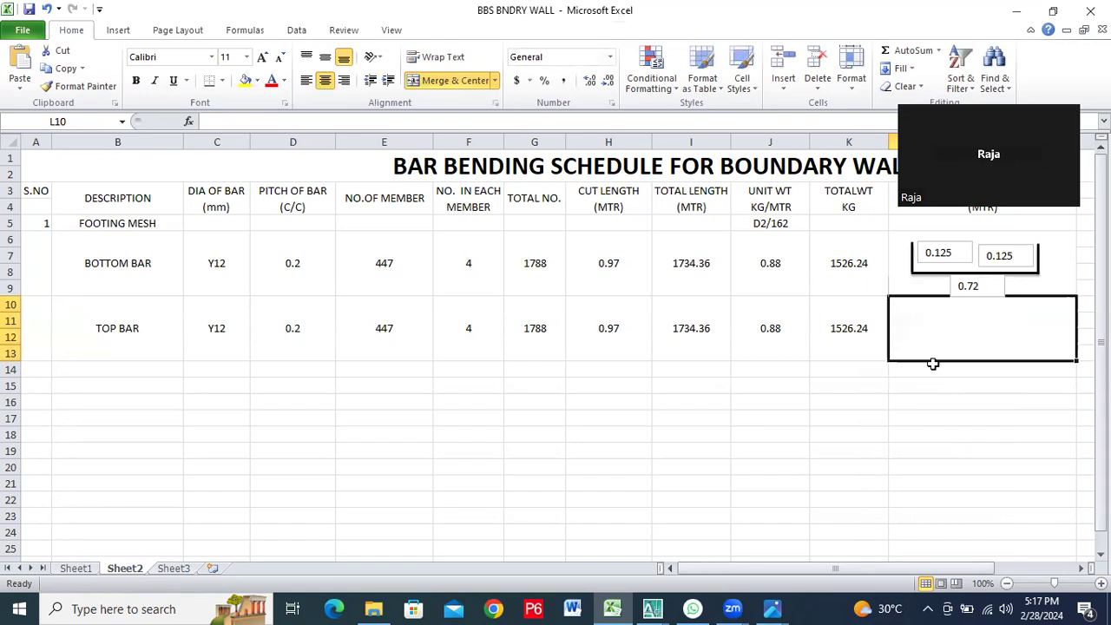
left_click(965, 413)
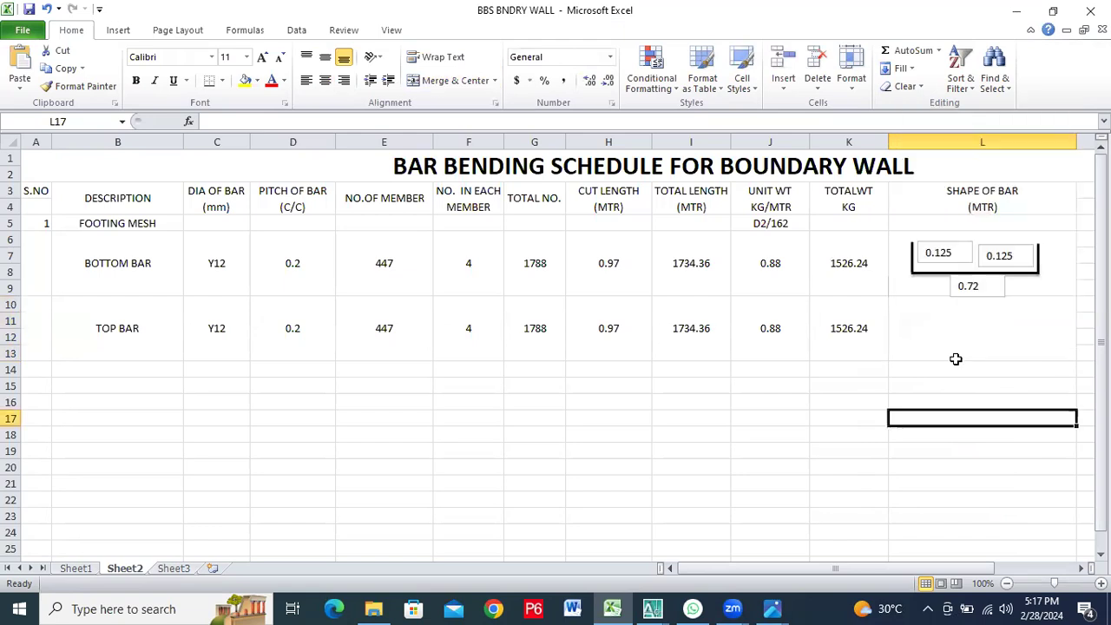
left_click(923, 319)
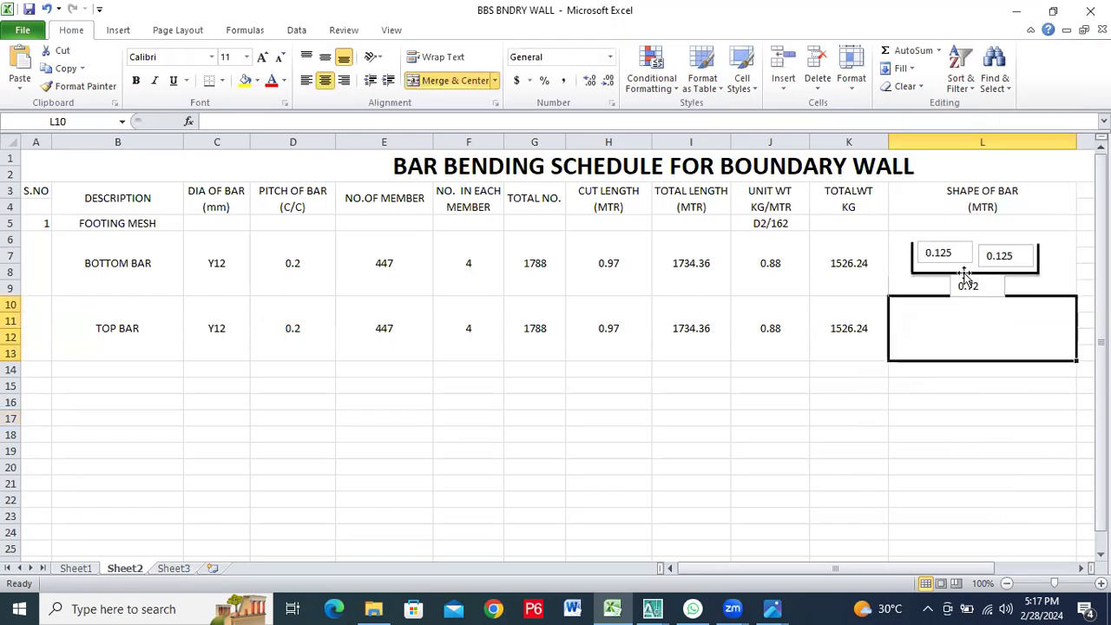
left_click(1022, 275)
left_click(1049, 272)
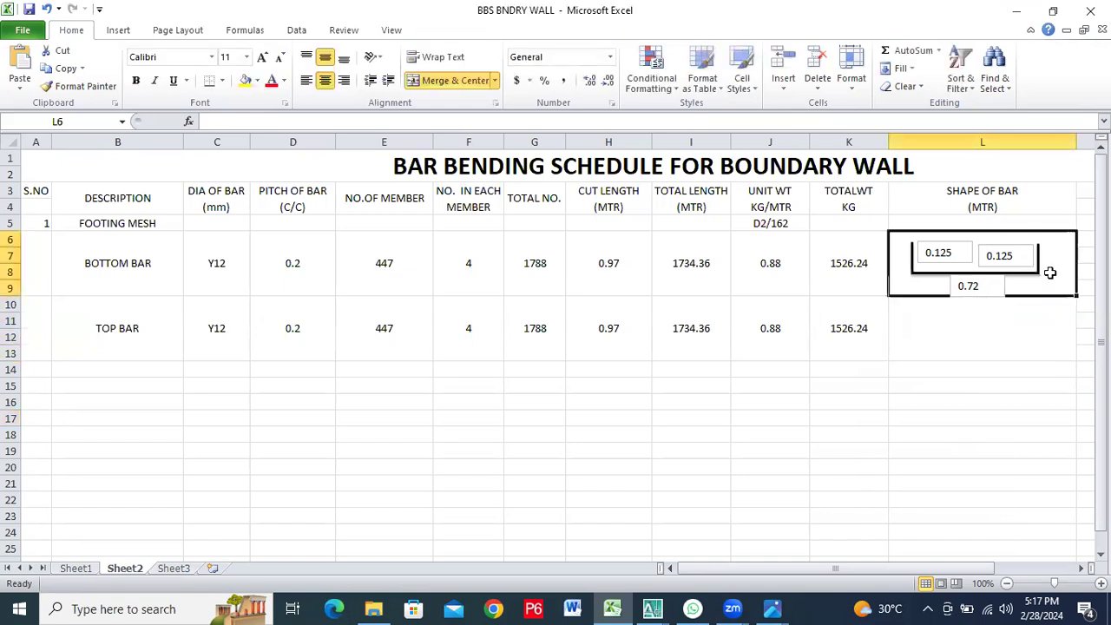
Group the bottom bar shape in cell L6 with its two 0.125 text boxes and the 0.72 text box
left_click(971, 267)
right_click(970, 267)
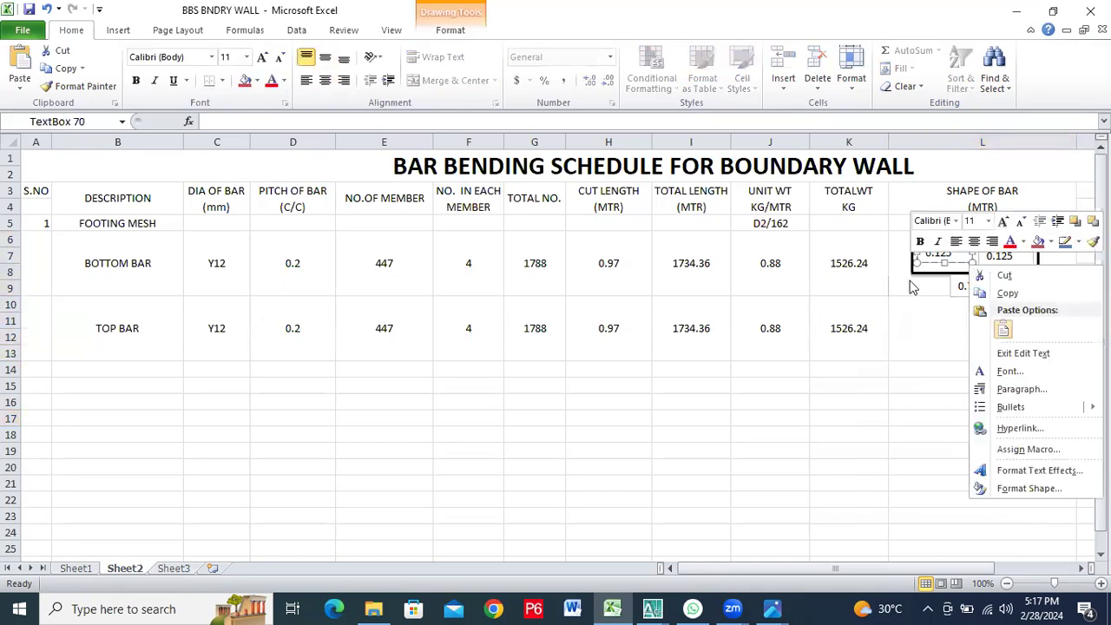
key("Escape")
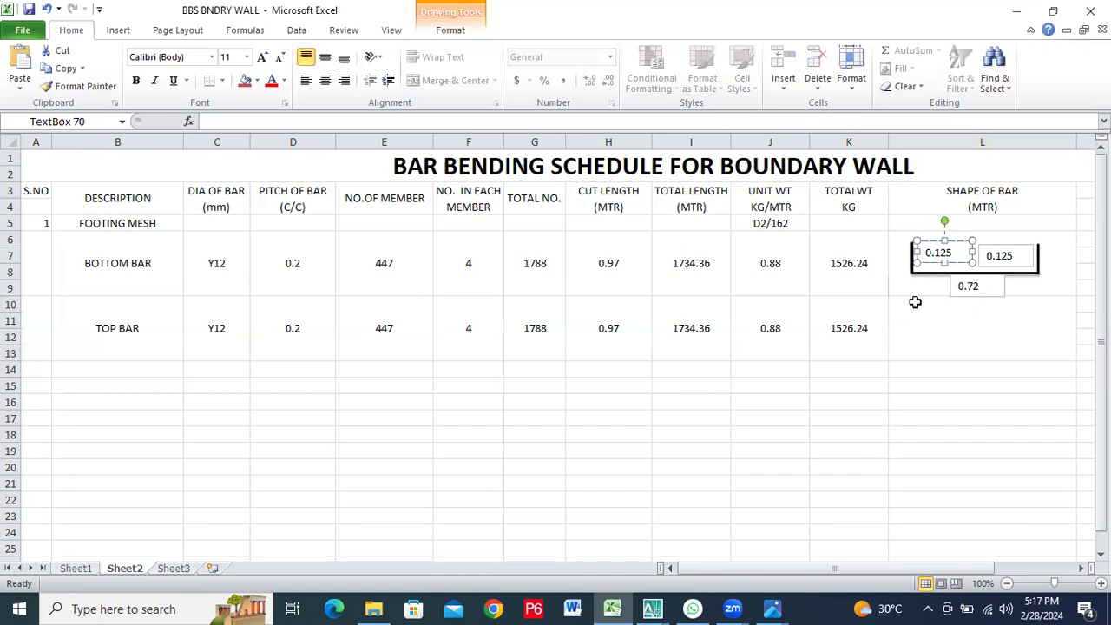
left_click(912, 263, "shift")
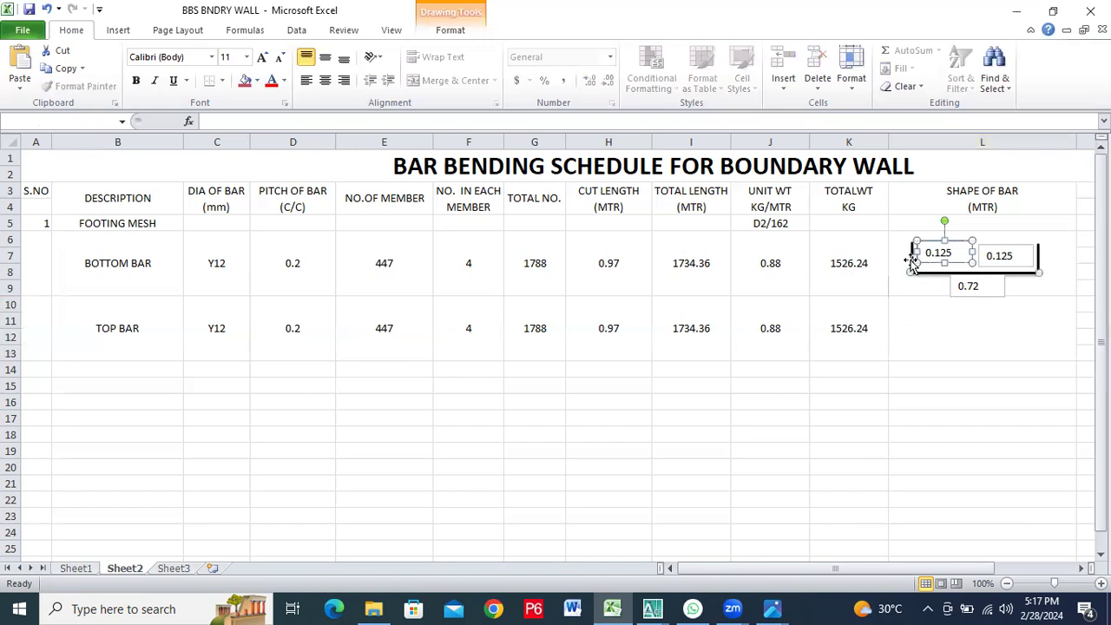
left_click(985, 284, "shift")
left_click(1015, 261, "shift")
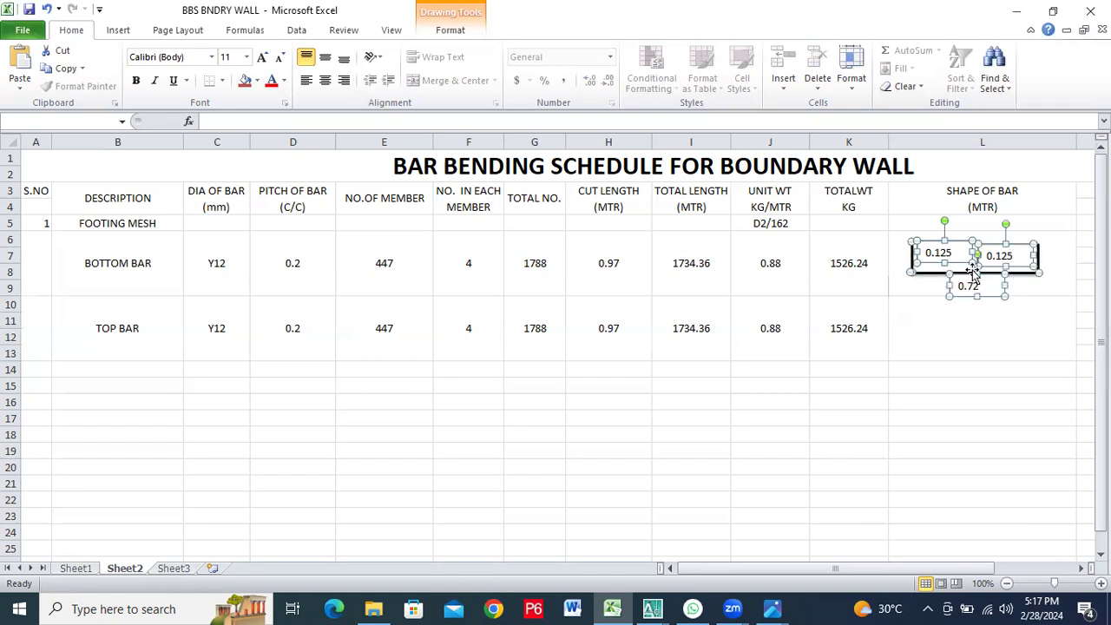
right_click(979, 258)
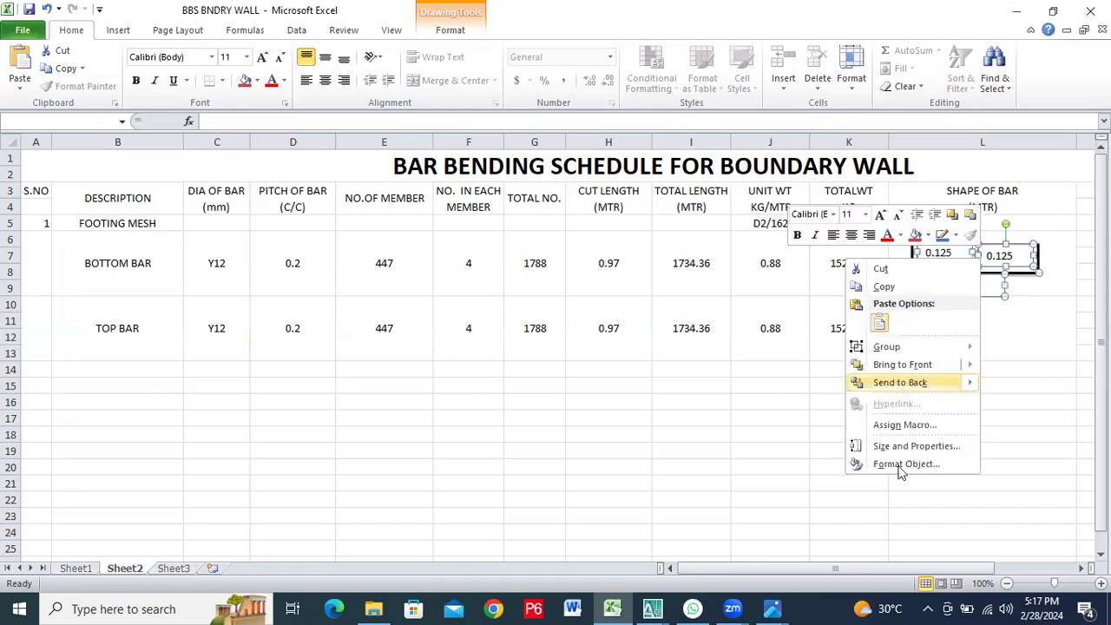
mouse_move(907, 351)
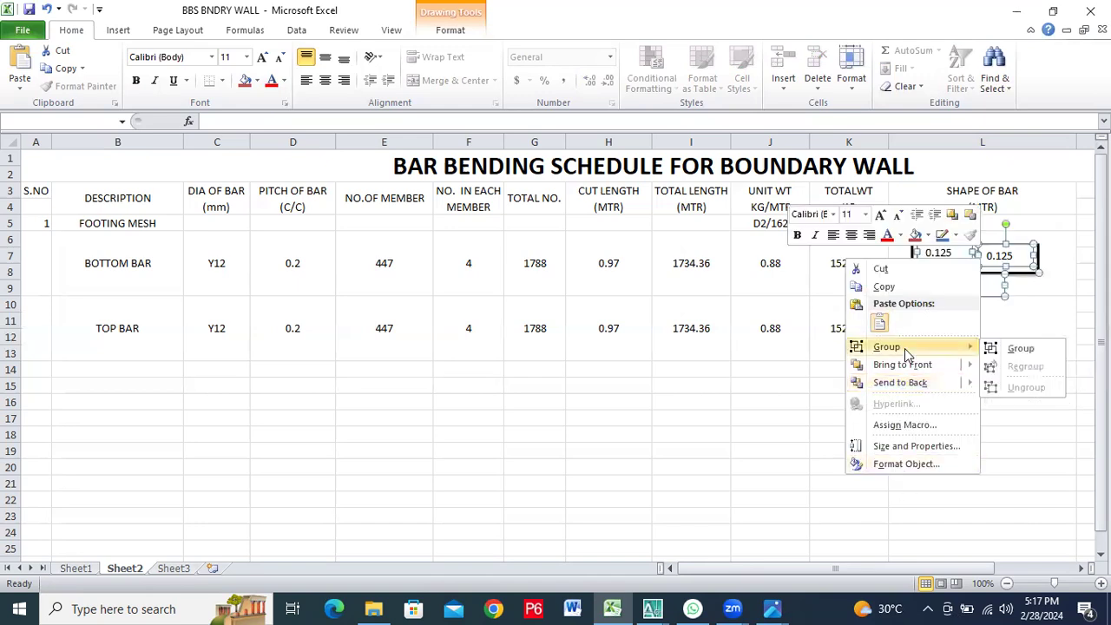
left_click(1008, 350)
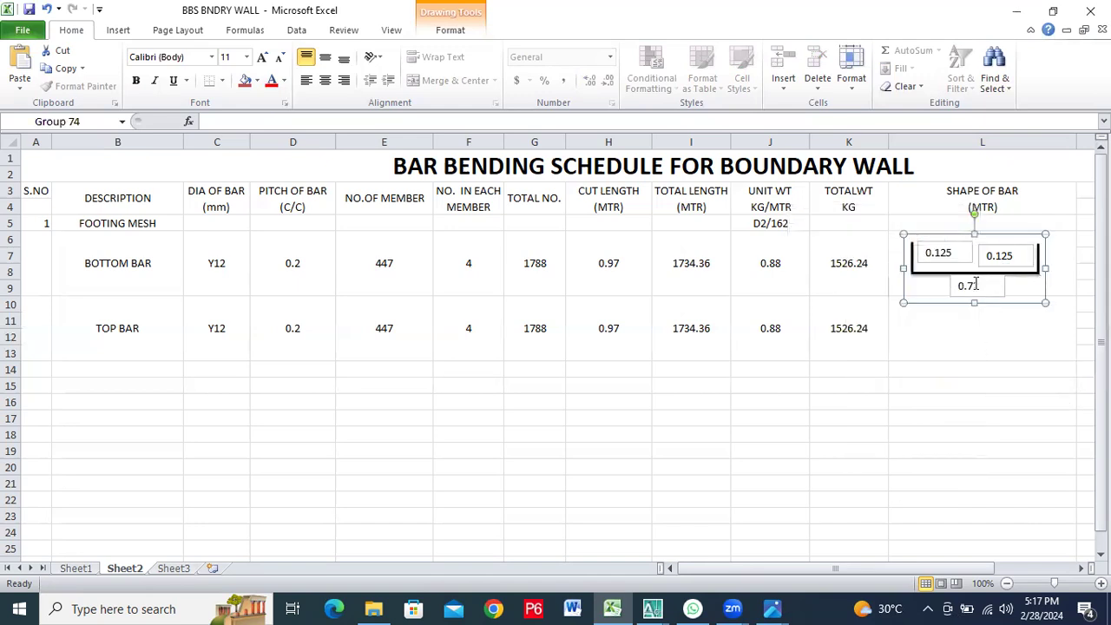
left_click(979, 282)
right_click(979, 278)
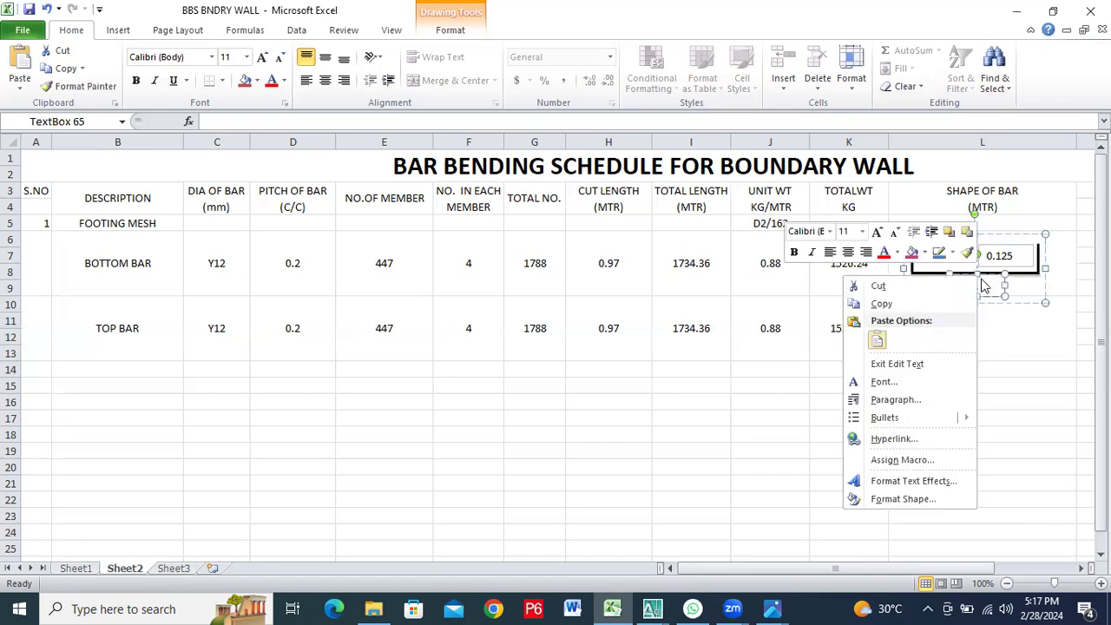
key("Escape")
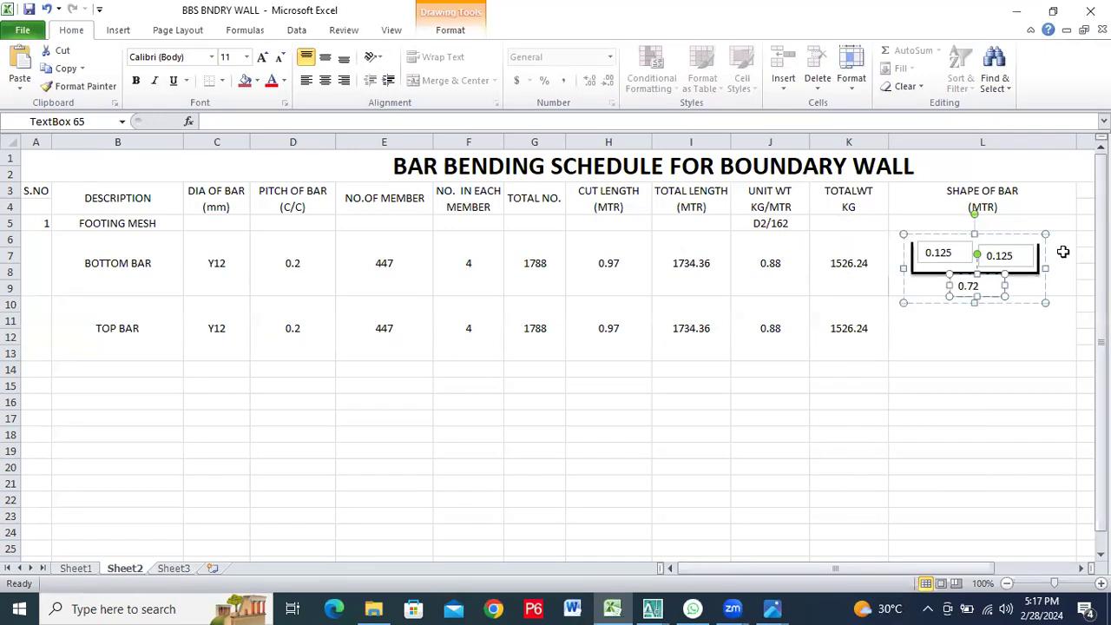
Copy the bottom bar's dimensioned shape cell L6 into the top bar's shape cell L10
left_click(1062, 254)
right_click(1062, 254)
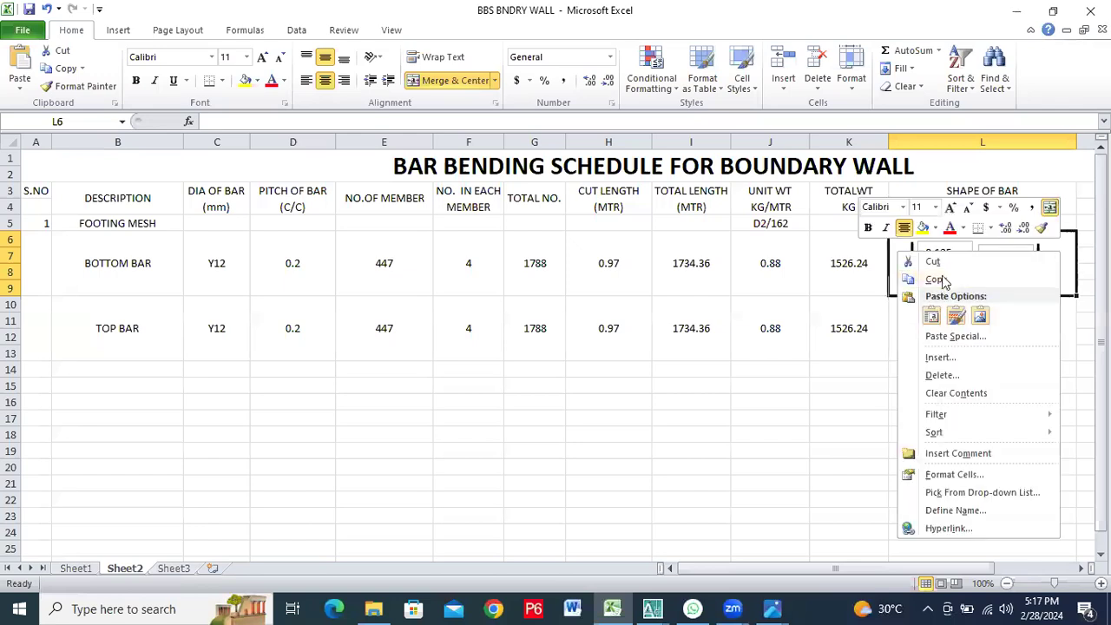
left_click(937, 274)
left_click(960, 322)
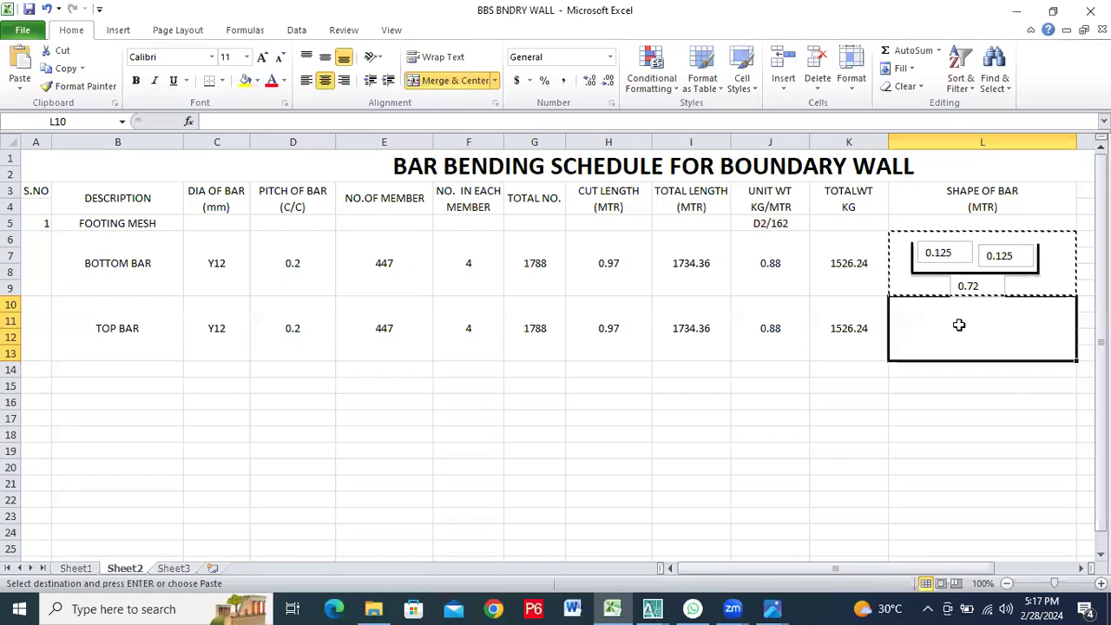
right_click(960, 322)
left_click(823, 102)
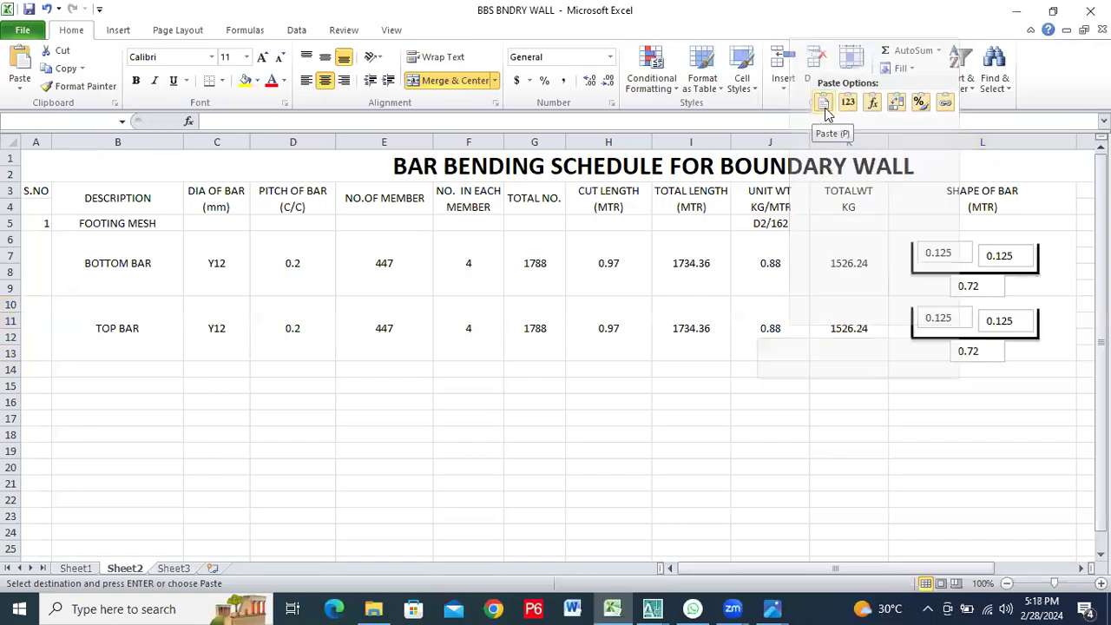
left_click(986, 371)
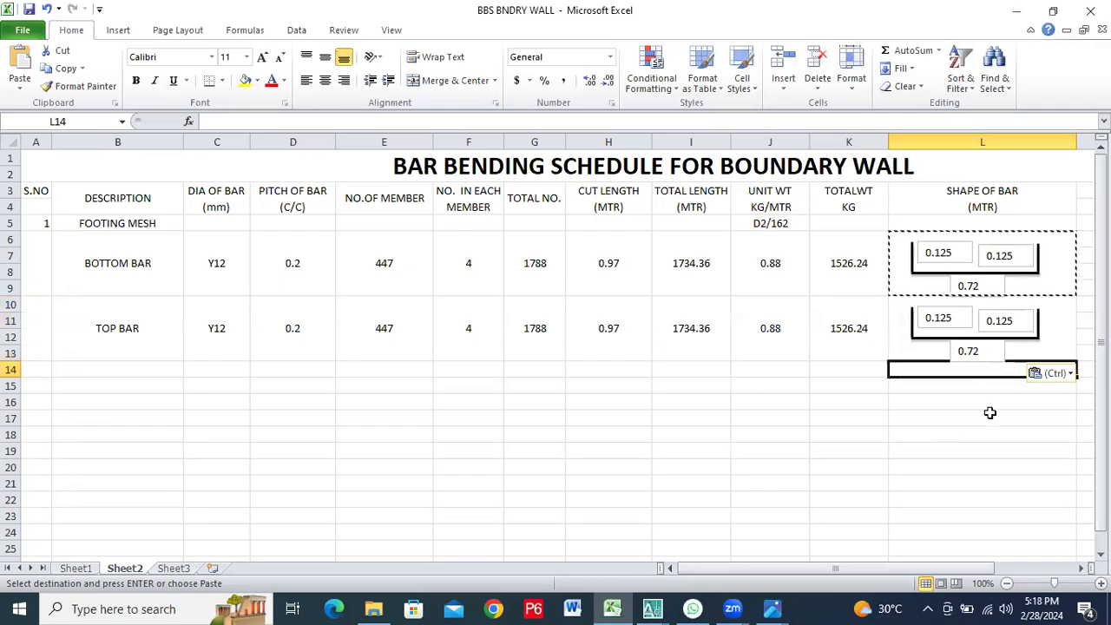
key("Escape")
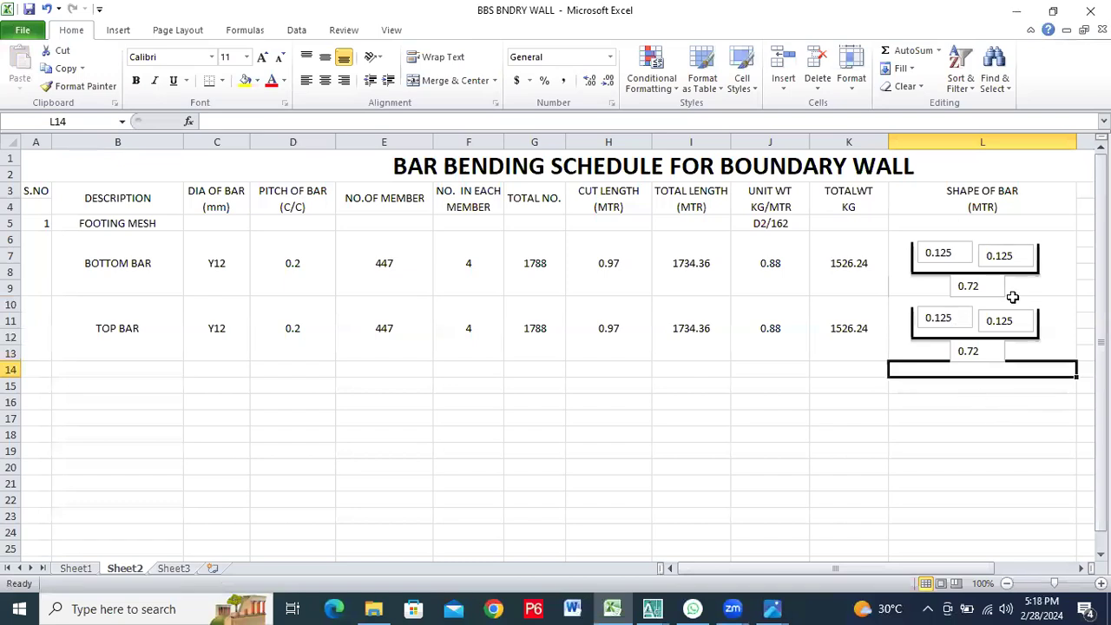
left_click(984, 416)
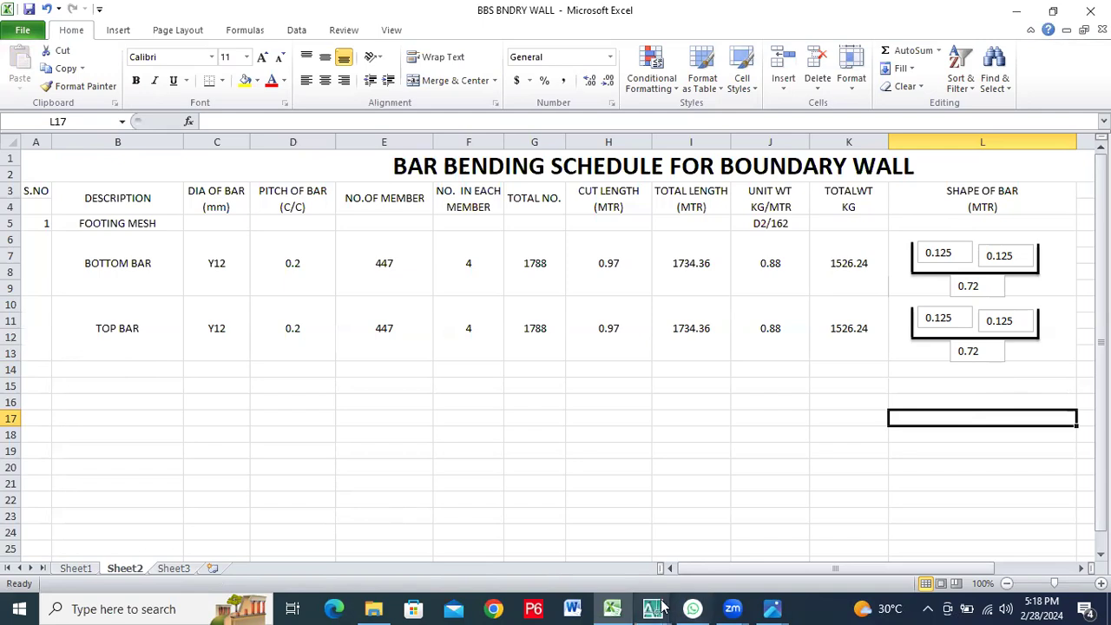
Switch to Photos and examine the boundary wall elevation drawing in 123.JPG
mouse_move(776, 603)
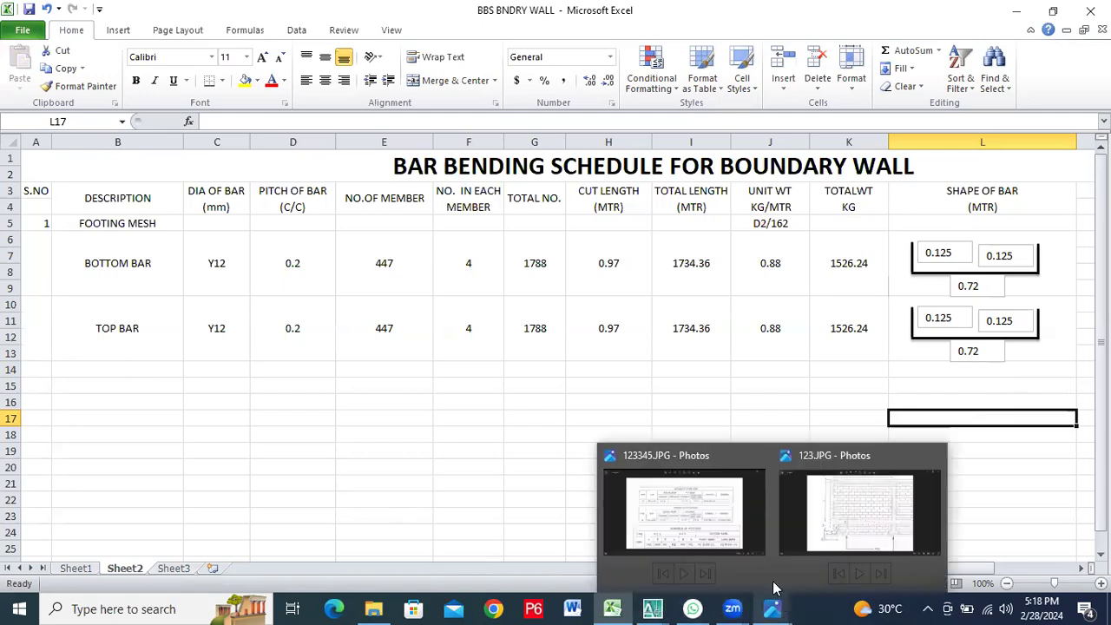
left_click(831, 528)
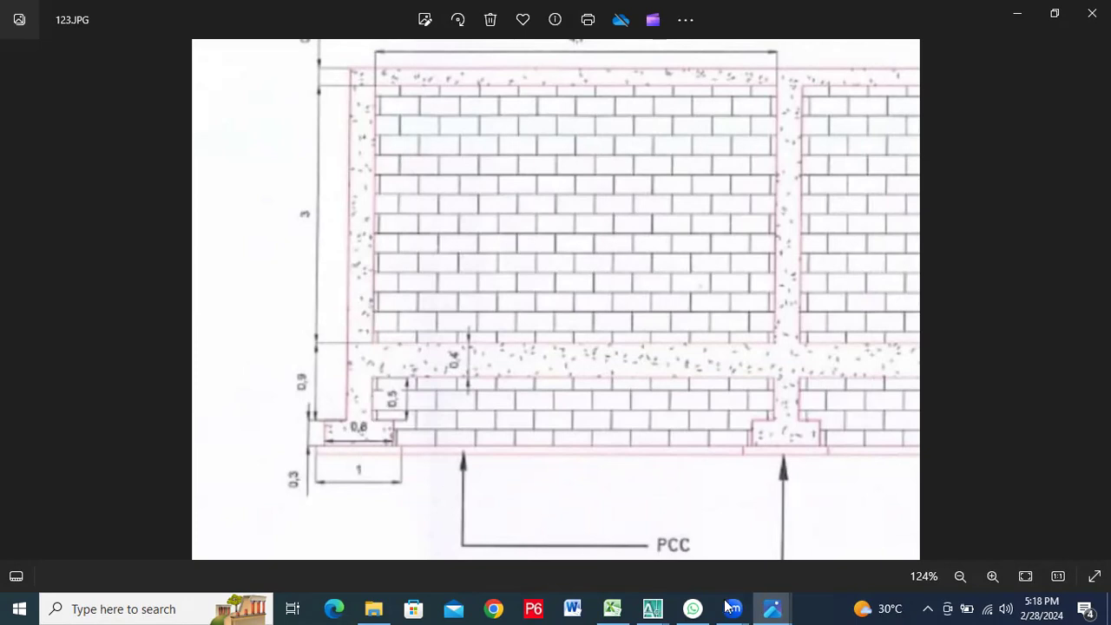
Switch to WhatsApp Web, open the footing reinforcement picture in the Quantity Surveying chat and inspect its plan and section enlarged
left_click(693, 607)
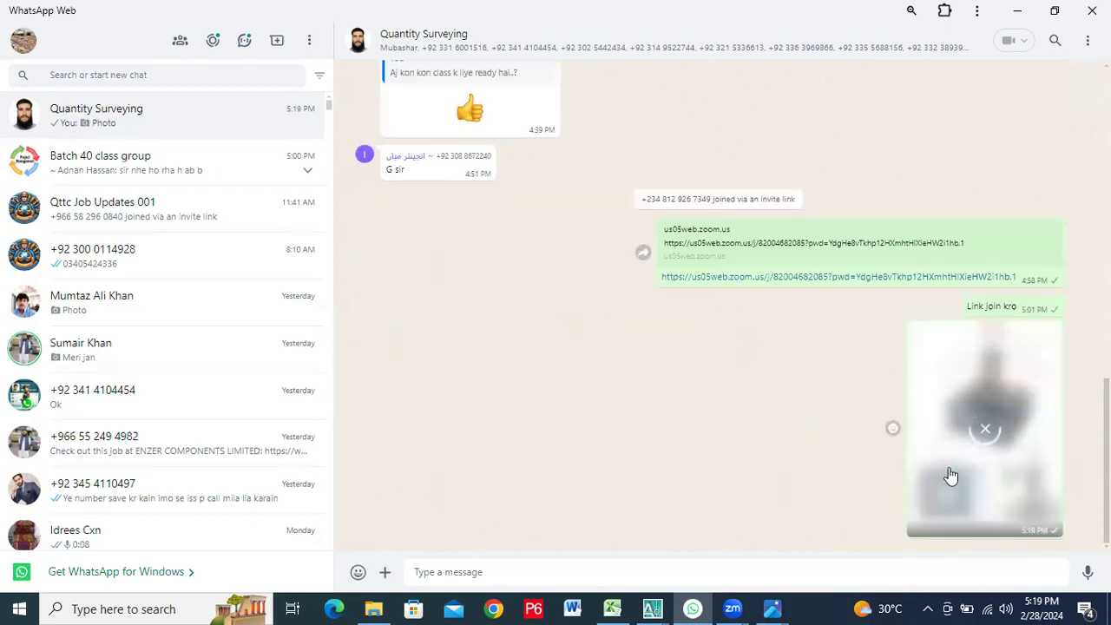
left_click(1025, 444)
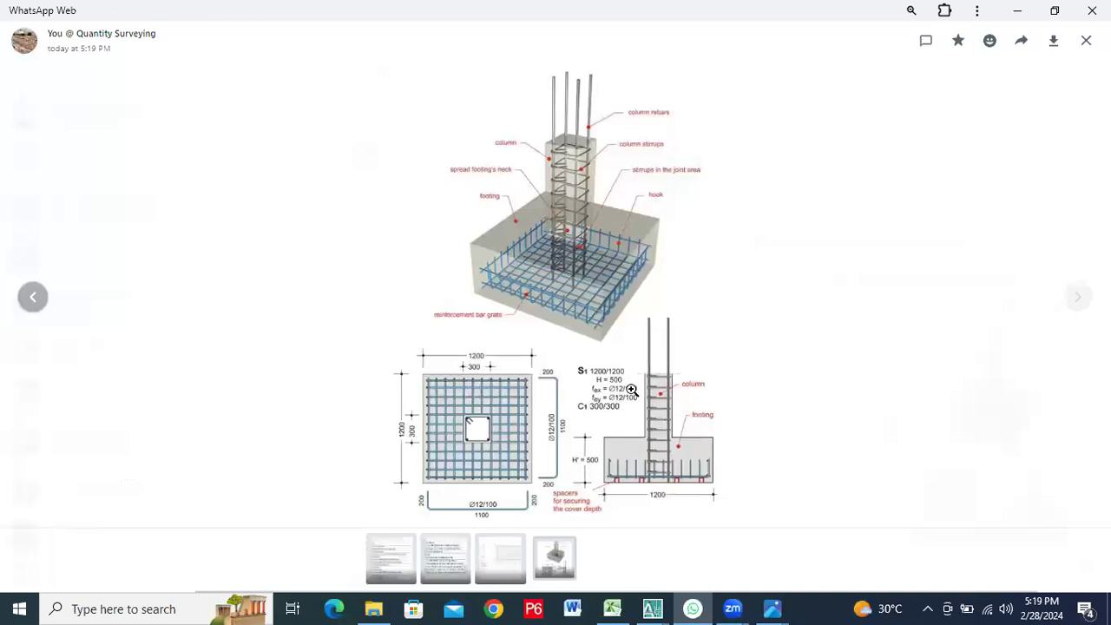
left_click(625, 393)
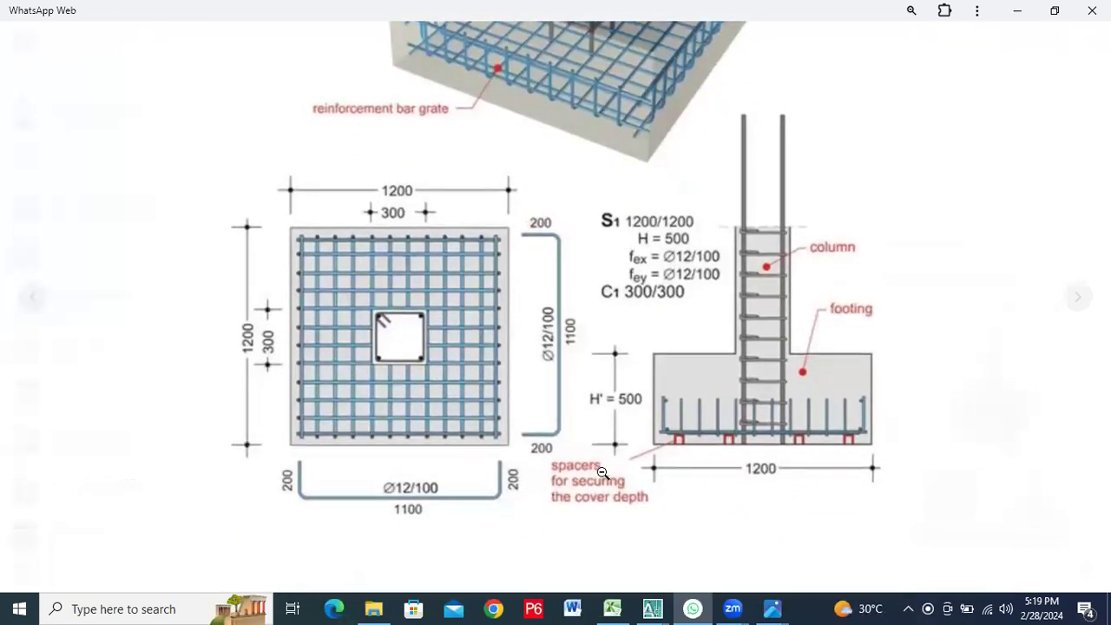
left_click(694, 440)
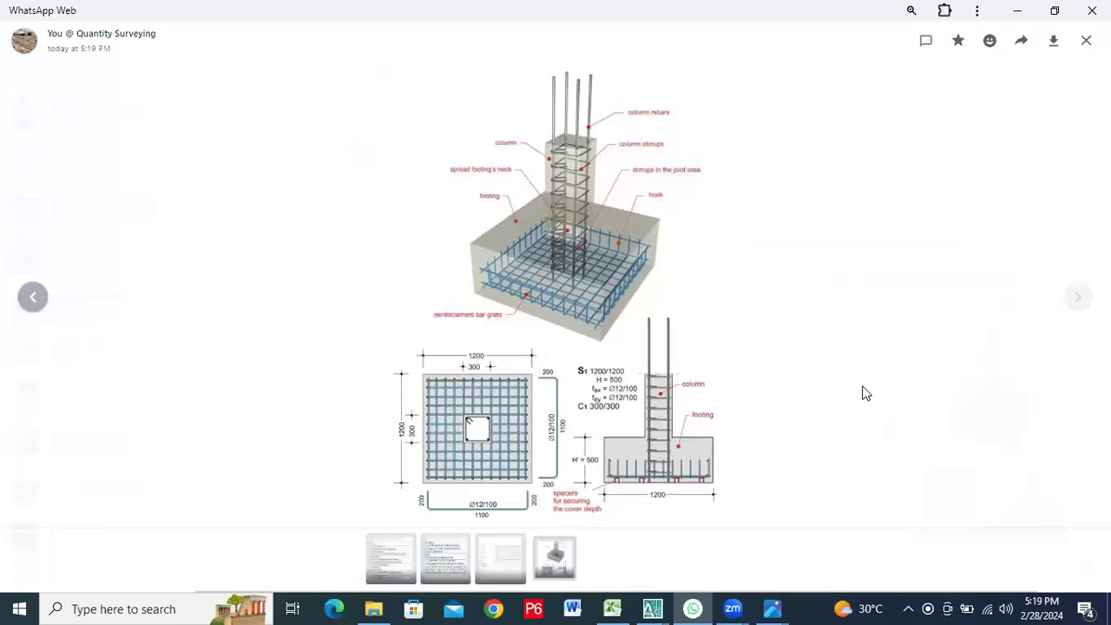
Examine enlarged views of the footing's 3D reinforcement cage and the mesh plan and section in the picture
key("ctrl+plus")
key("ctrl+plus")
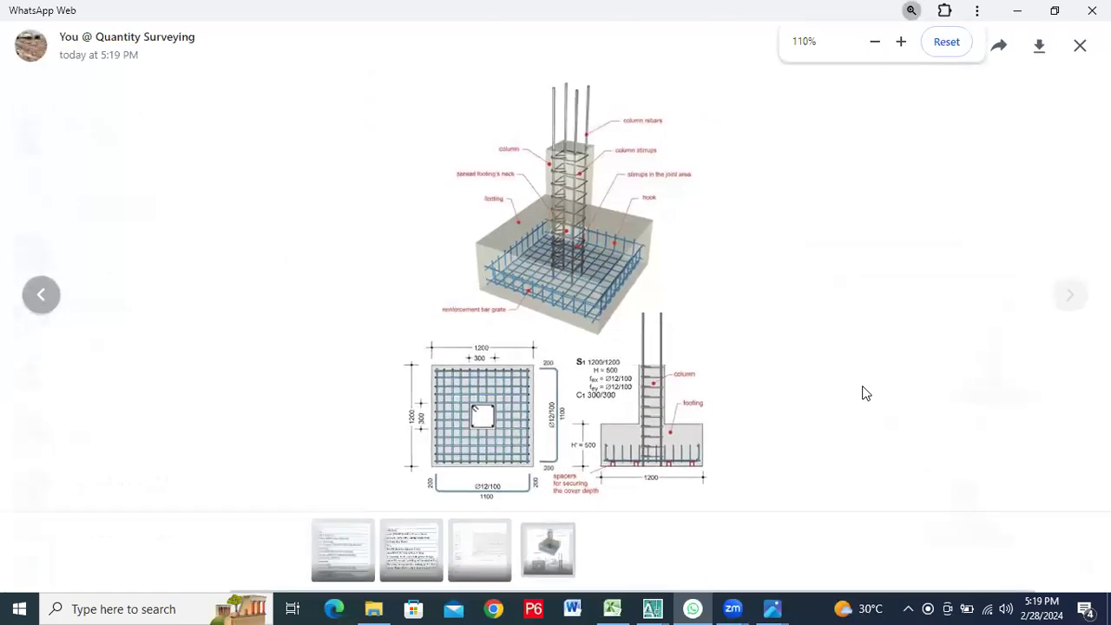
left_click(620, 240)
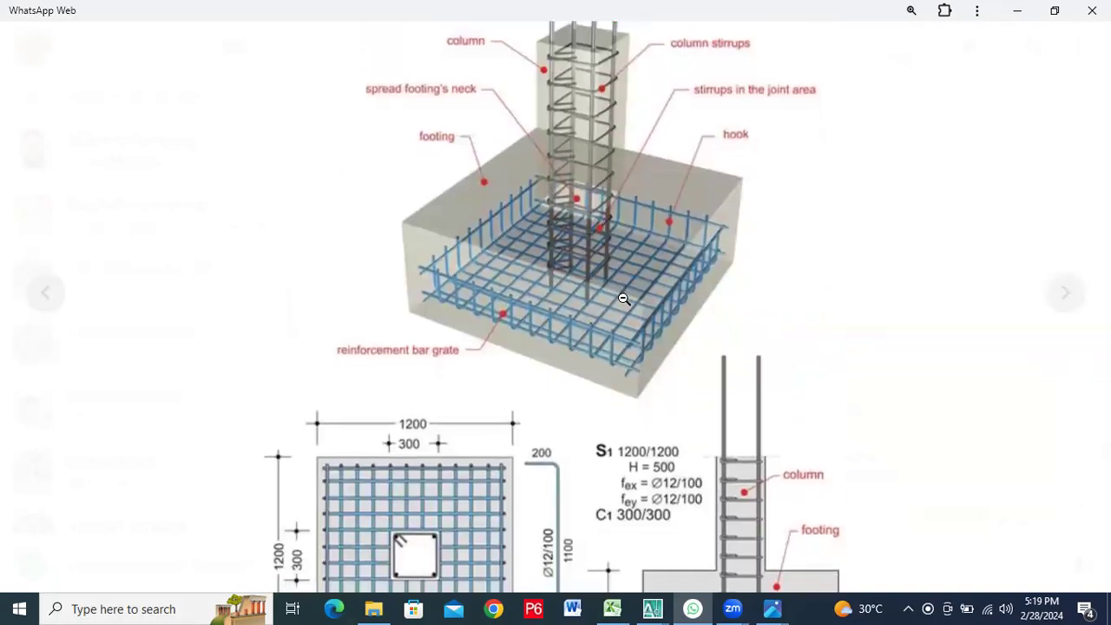
scroll(595, 283, "up", 1)
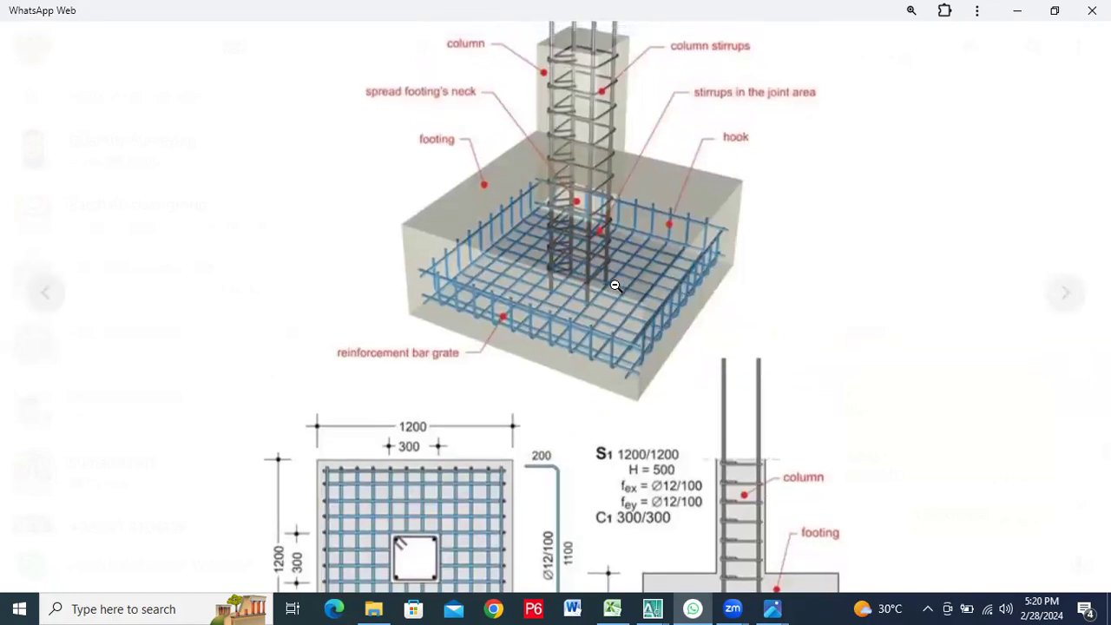
left_click(615, 285)
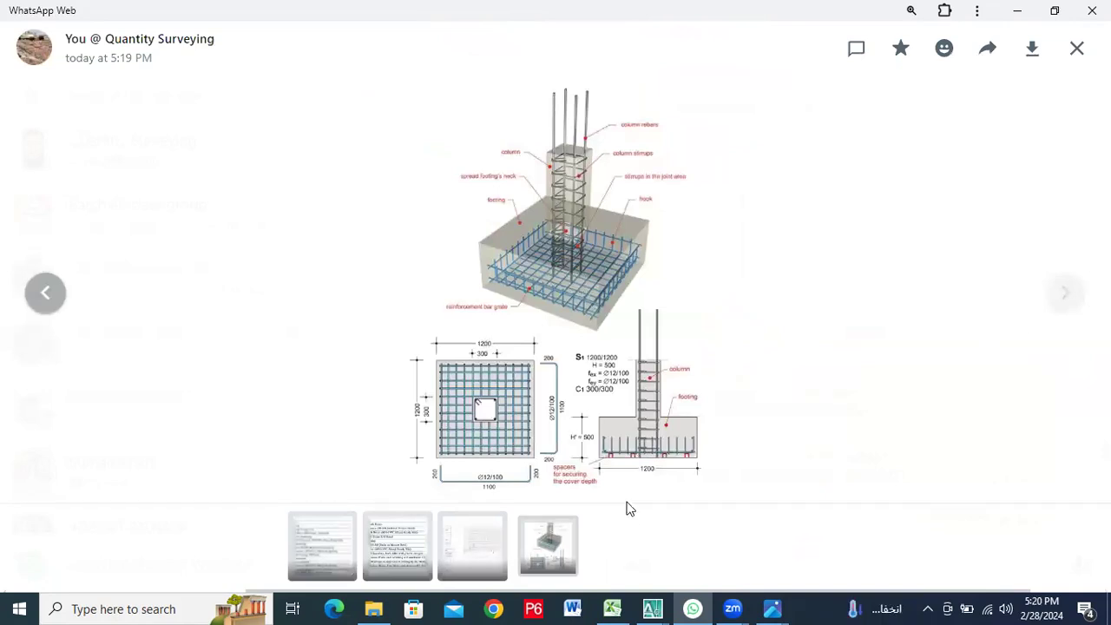
left_click(650, 443)
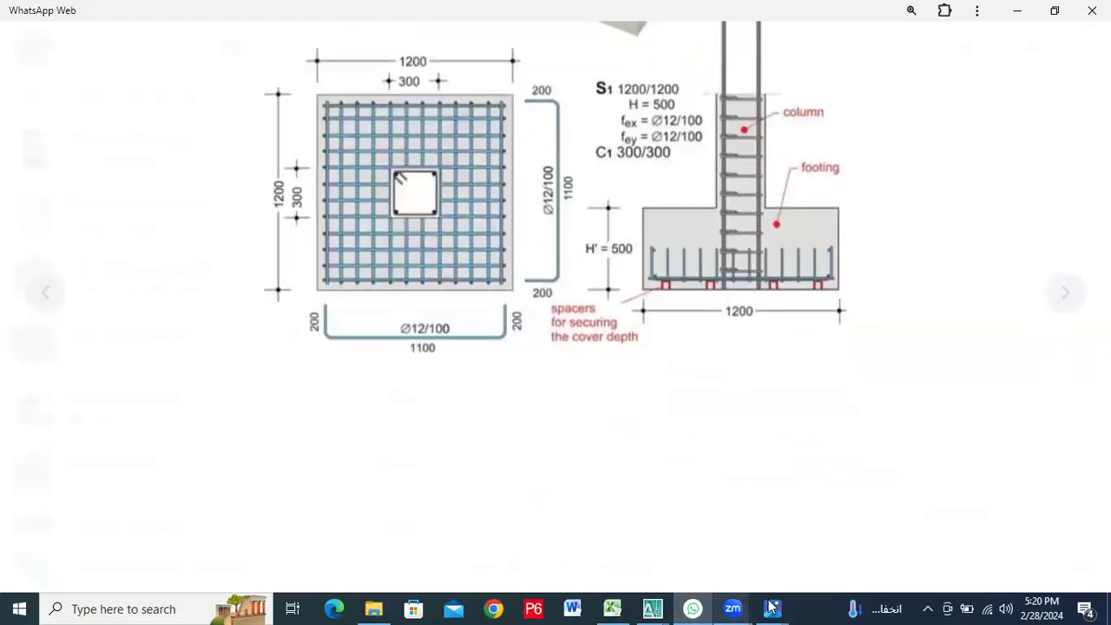
Switch to Photos and look at the schedule of footings in 123345.JPG
mouse_move(771, 608)
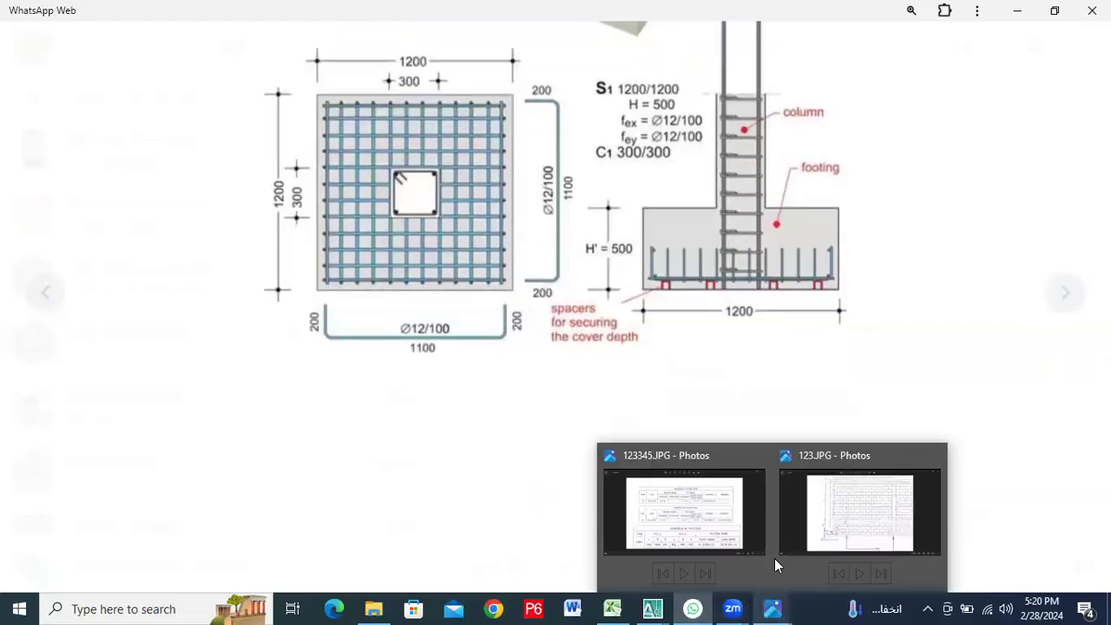
left_click(734, 513)
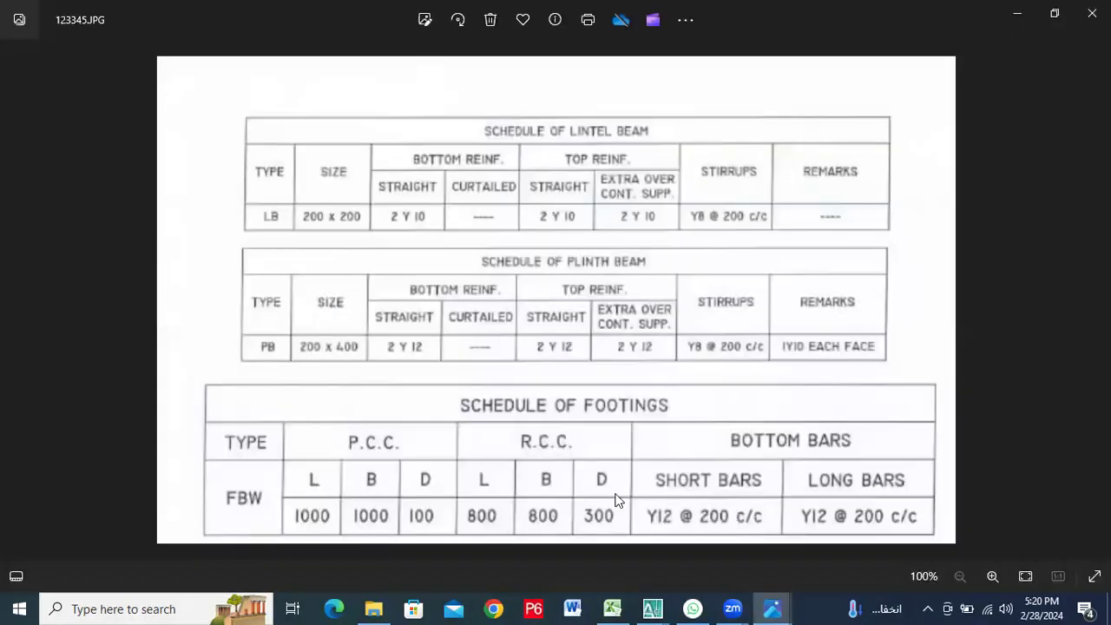
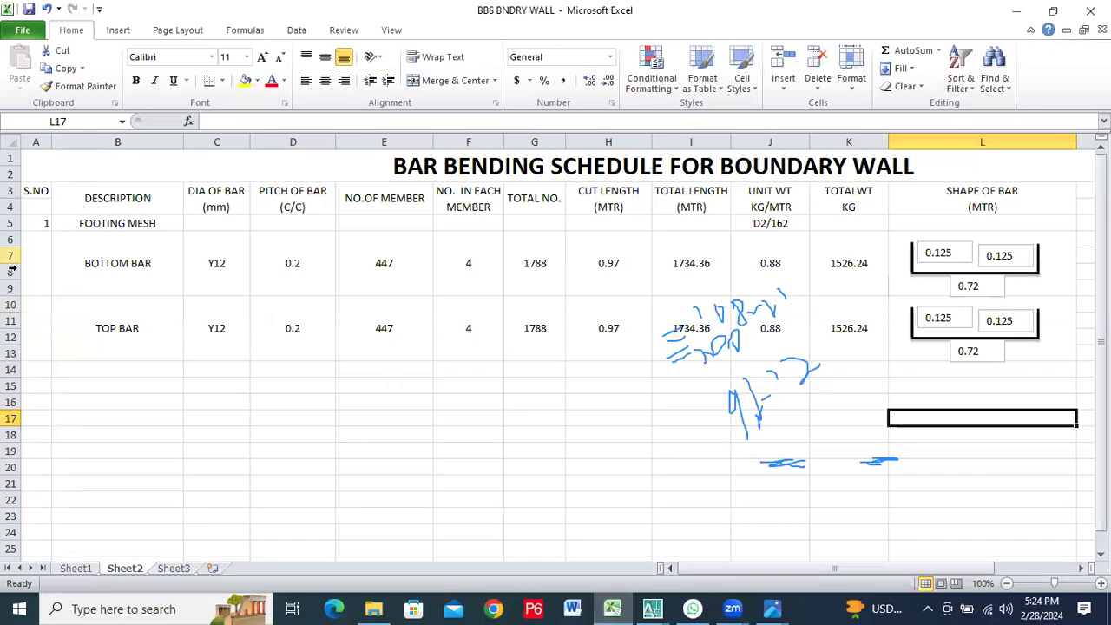
Start the next schedule item in row 14 with serial number 2 and the description COLUMN REINF
mouse_move(743, 444)
left_mouse_down()
mouse_move(938, 277)
mouse_move(724, 301)
mouse_move(712, 311)
mouse_move(831, 320)
mouse_move(796, 268)
mouse_move(794, 454)
mouse_move(721, 424)
left_mouse_up()
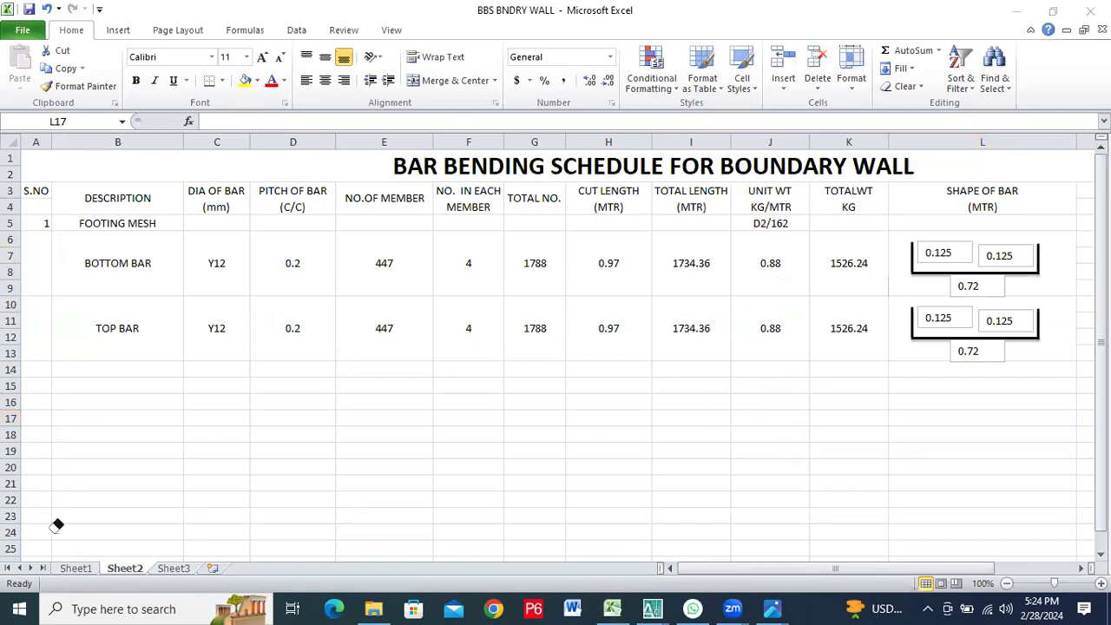
left_click(38, 371)
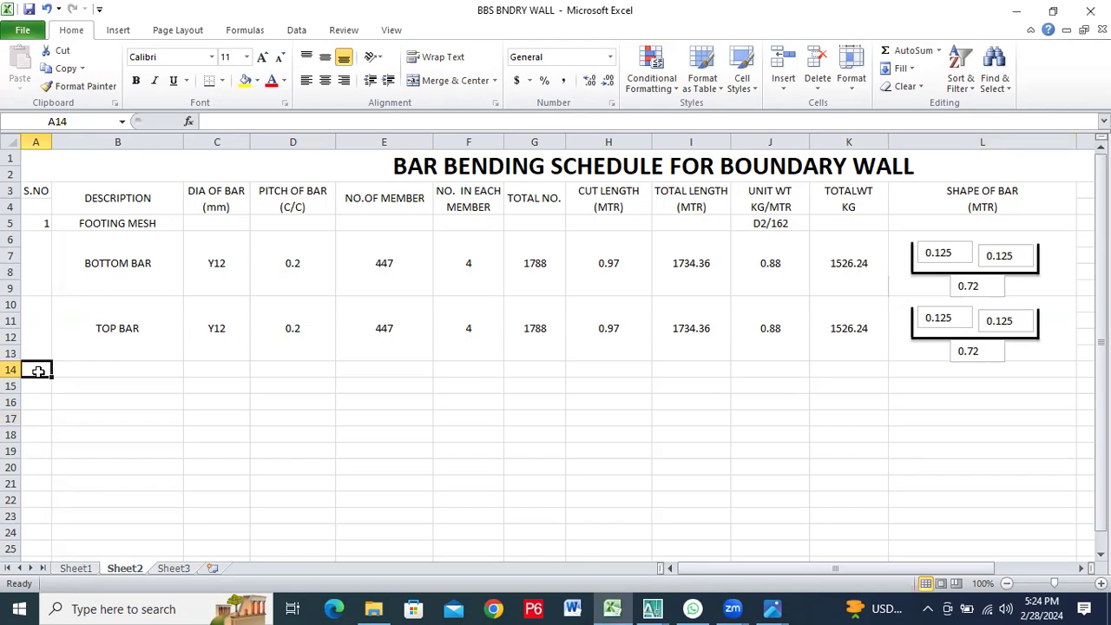
type("2")
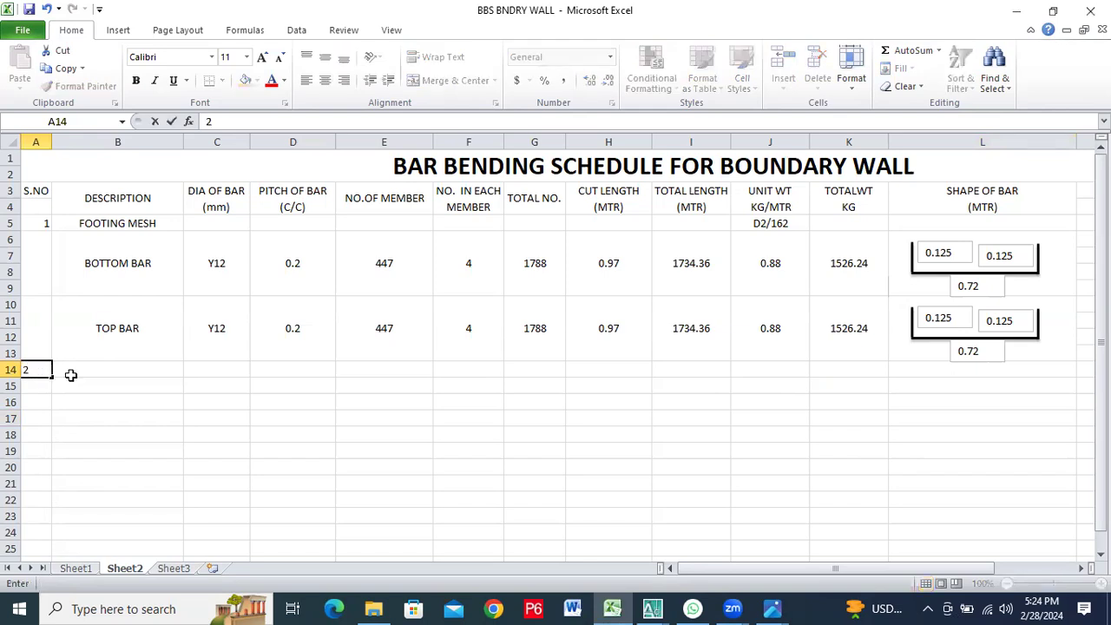
left_click(72, 376)
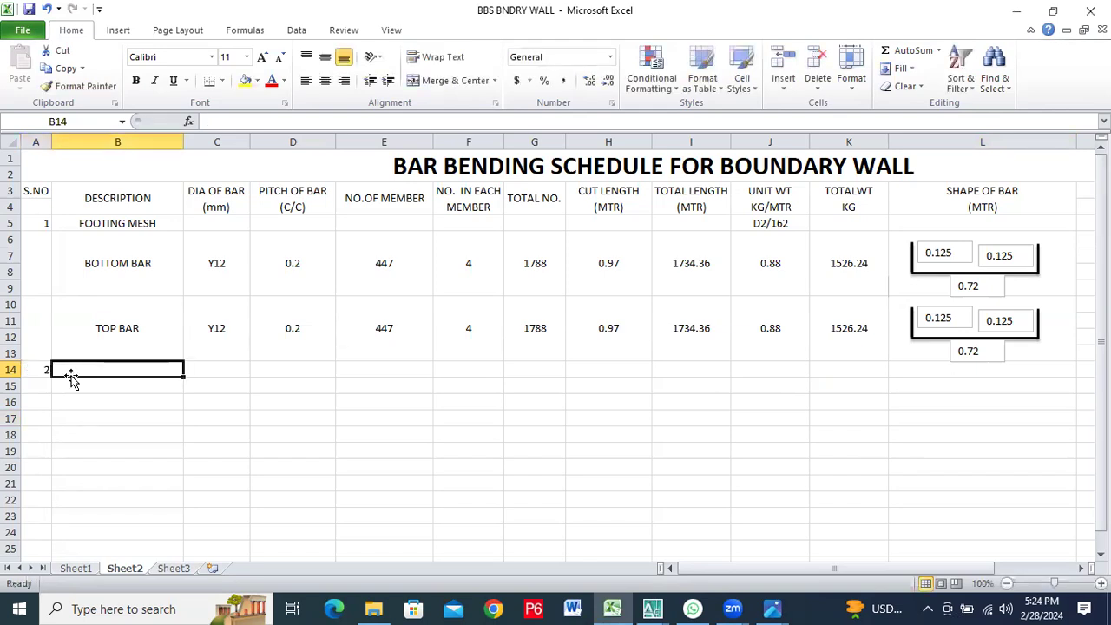
type("colum")
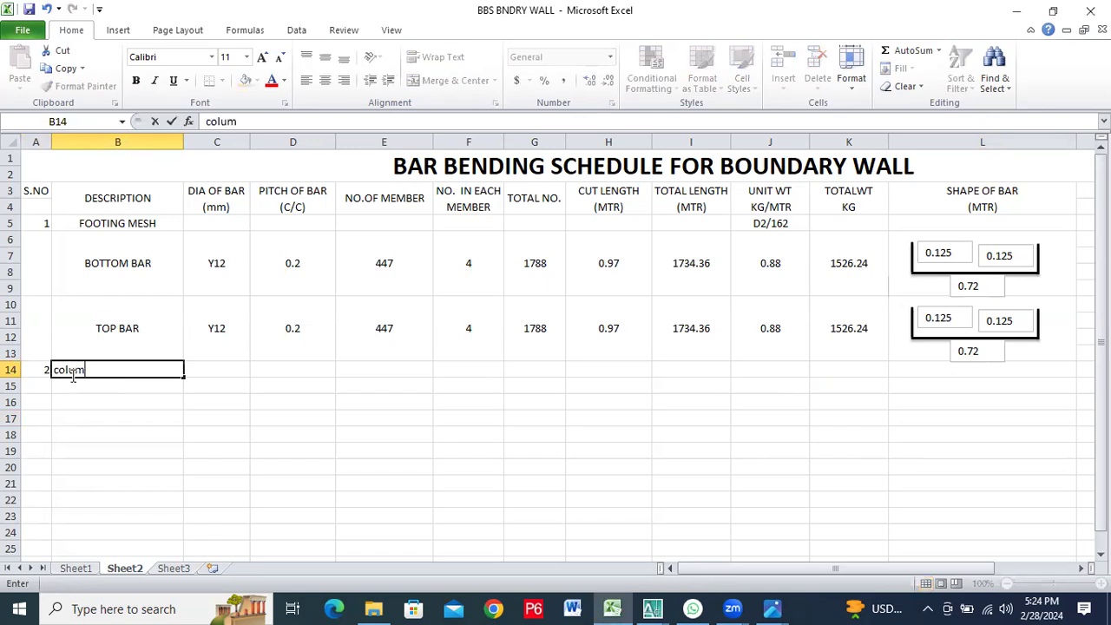
type("n")
key("BackSpace")
key("BackSpace")
key("BackSpace")
key("BackSpace")
key("BackSpace")
key("BackSpace")
type("COL")
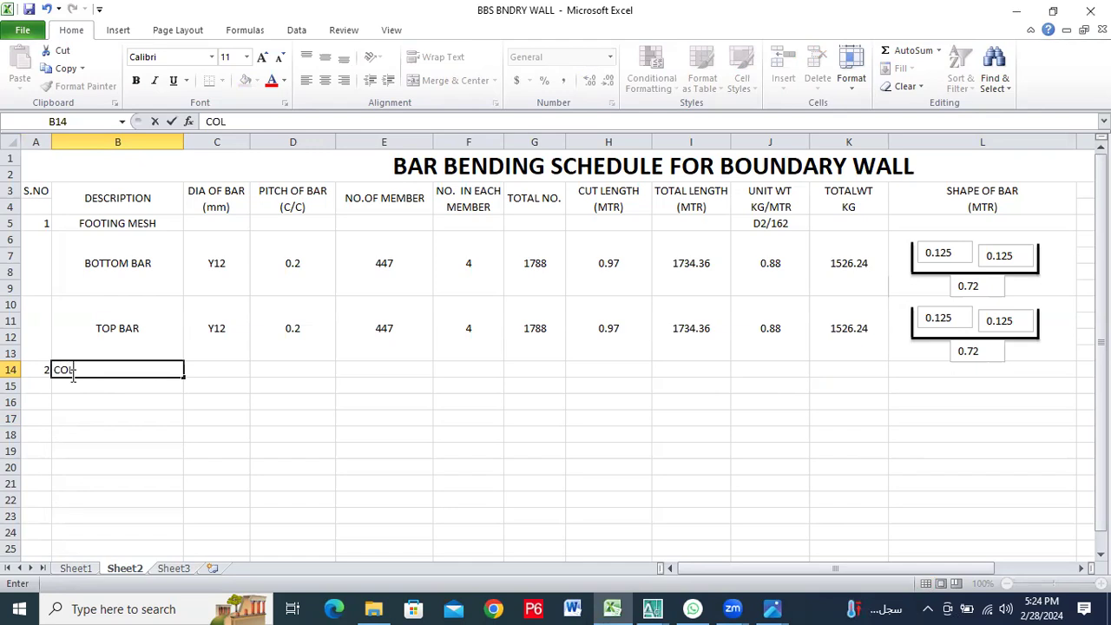
type("UMN REINF")
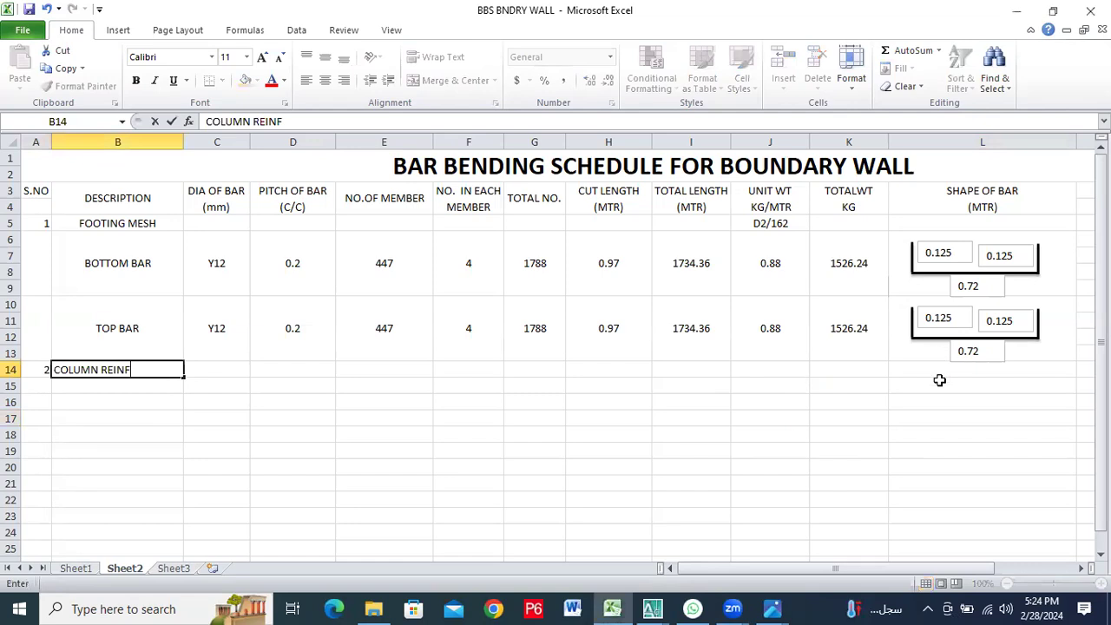
Merge and center cells L14:L17 in the SHAPE OF BAR column
left_click_drag(939, 370, 948, 426)
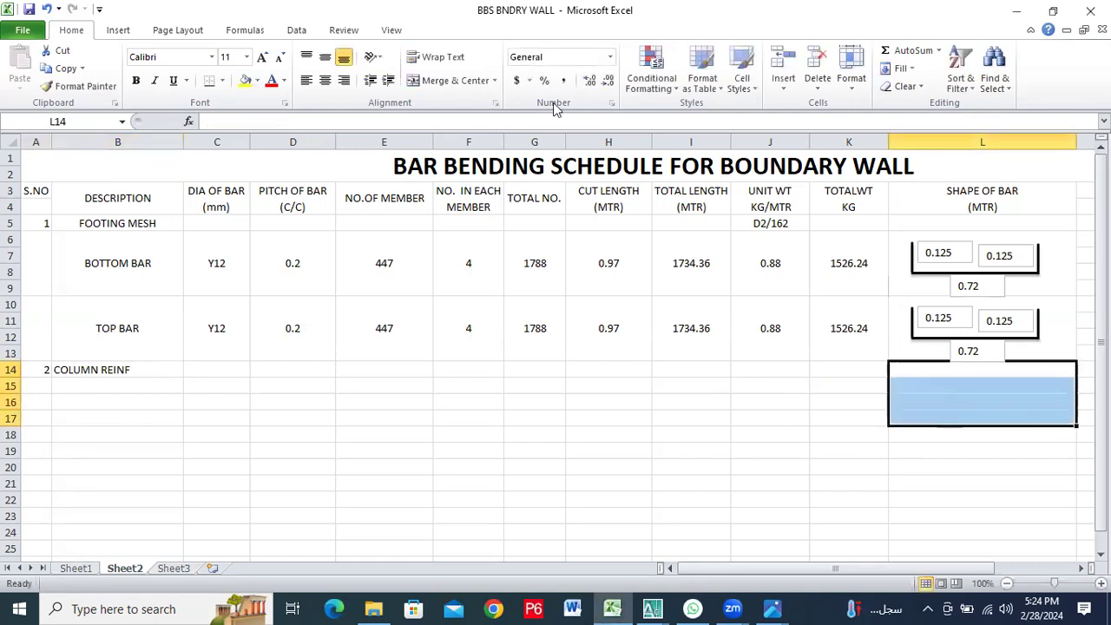
left_click(429, 81)
Merge and center B14:B17 holding COLUMN REINF and align the text to the vertical middle
left_click_drag(168, 367, 168, 415)
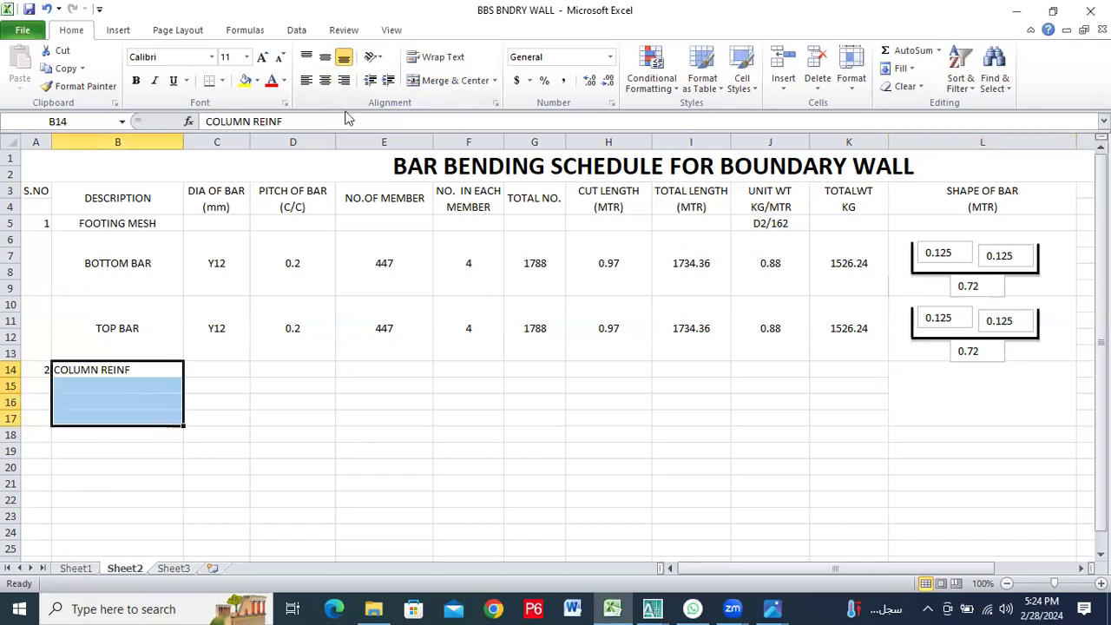
left_click(424, 81)
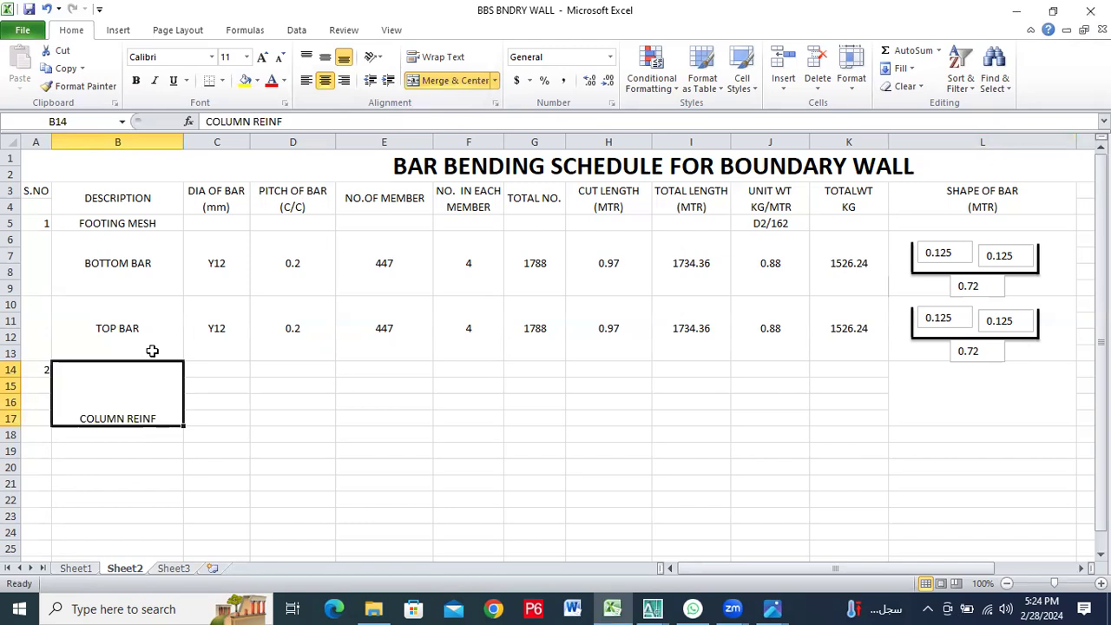
left_click(325, 56)
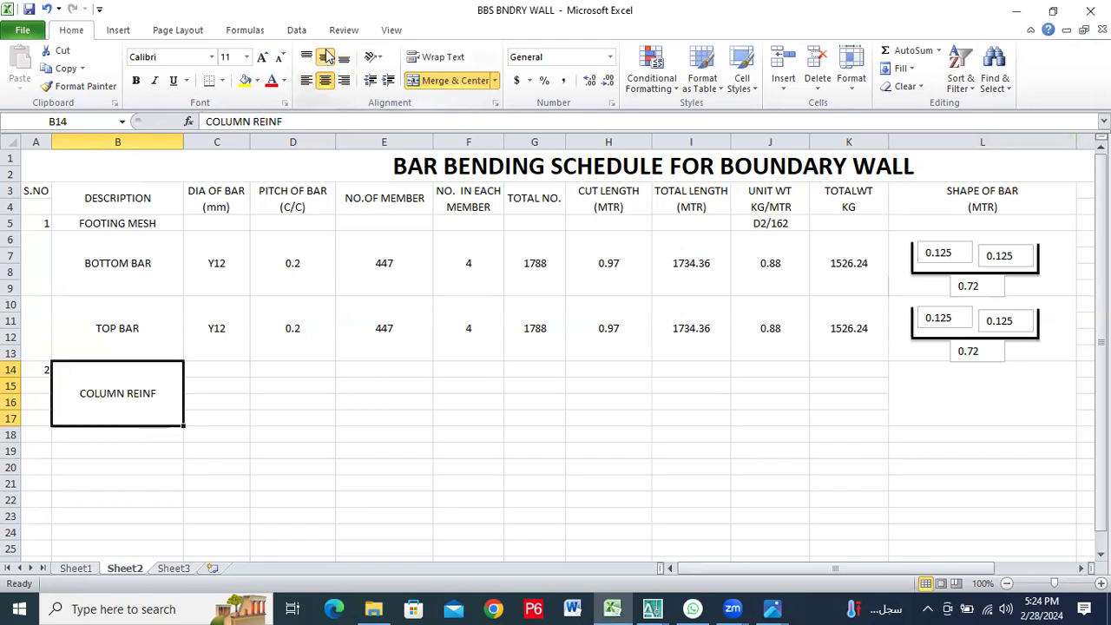
Merge and center rows 14 to 17 separately in each of columns C, D, E and F
left_click_drag(220, 365, 222, 418)
left_click(445, 80)
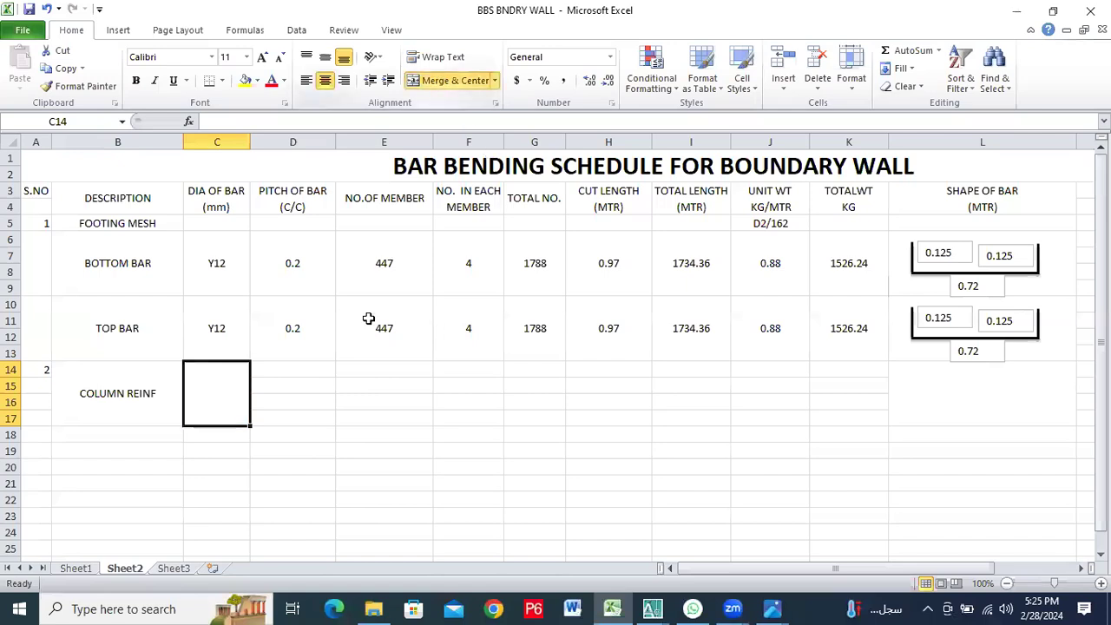
left_click_drag(282, 369, 288, 414)
left_click(452, 76)
left_click_drag(377, 367, 385, 417)
left_click(425, 80)
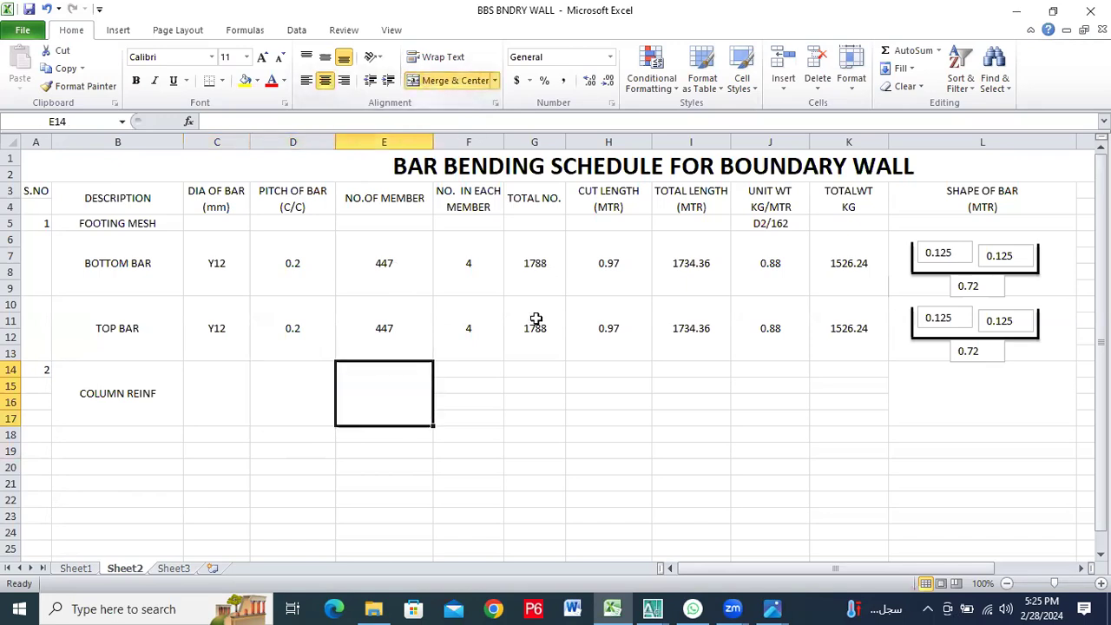
left_click_drag(486, 367, 486, 408)
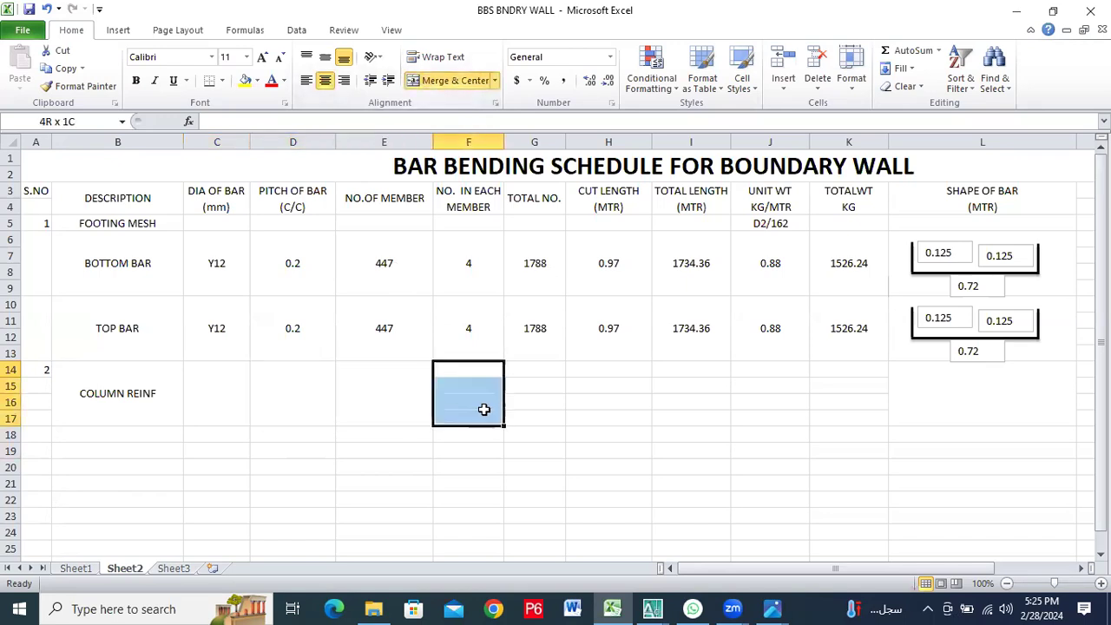
left_click(457, 86)
Merge and center rows 14 to 17 separately in each of columns G, H, I, J and K
left_click_drag(550, 367, 550, 416)
left_click(425, 80)
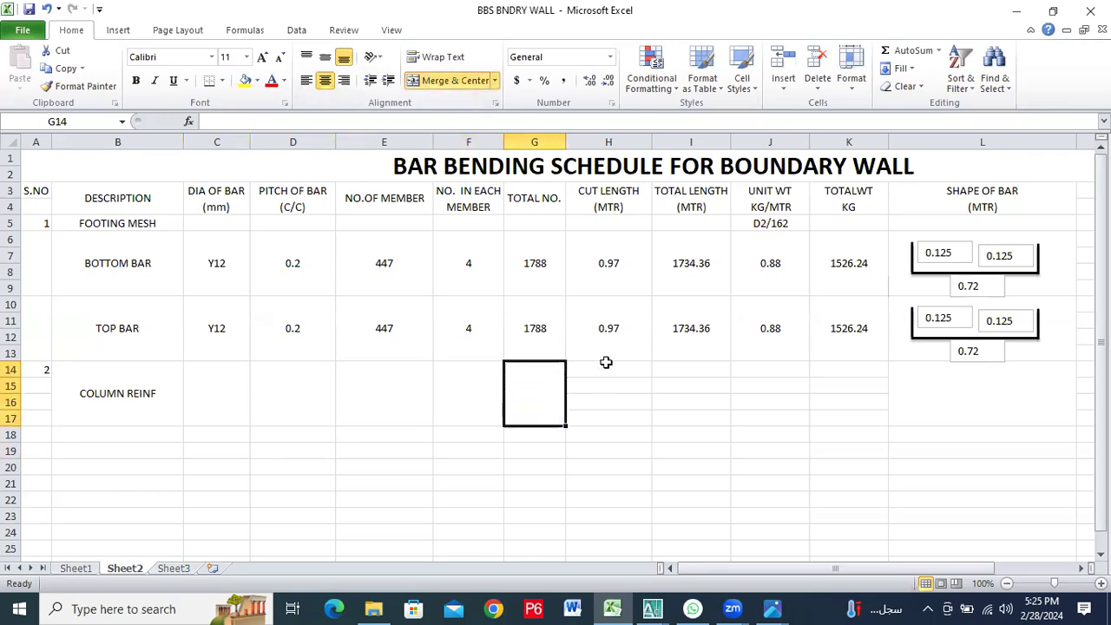
left_click_drag(606, 371, 607, 416)
left_click(460, 83)
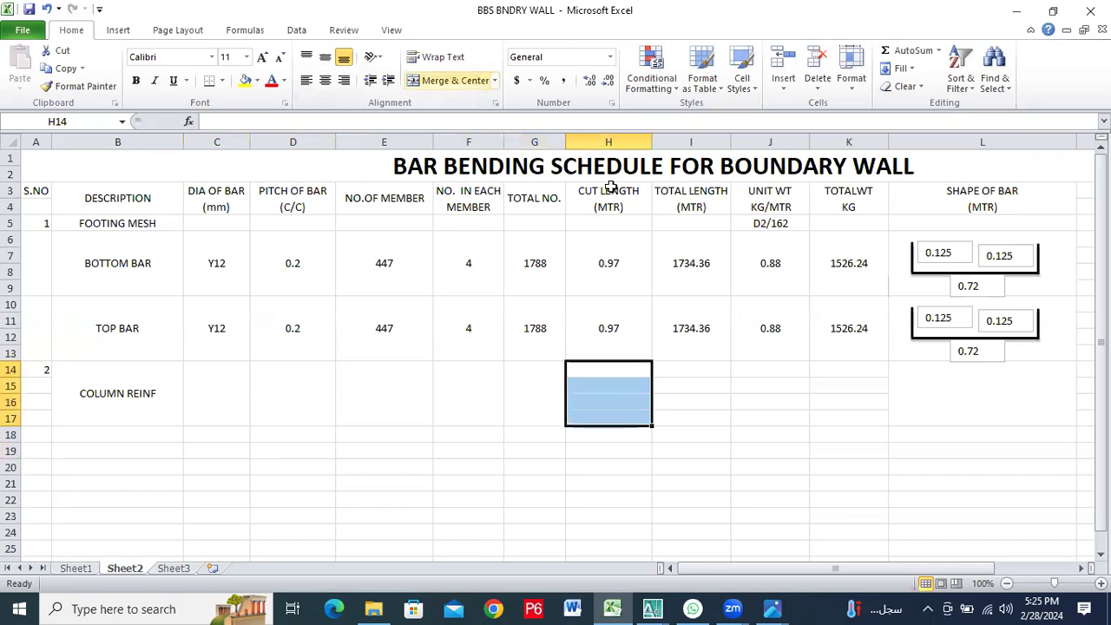
left_click_drag(686, 369, 686, 416)
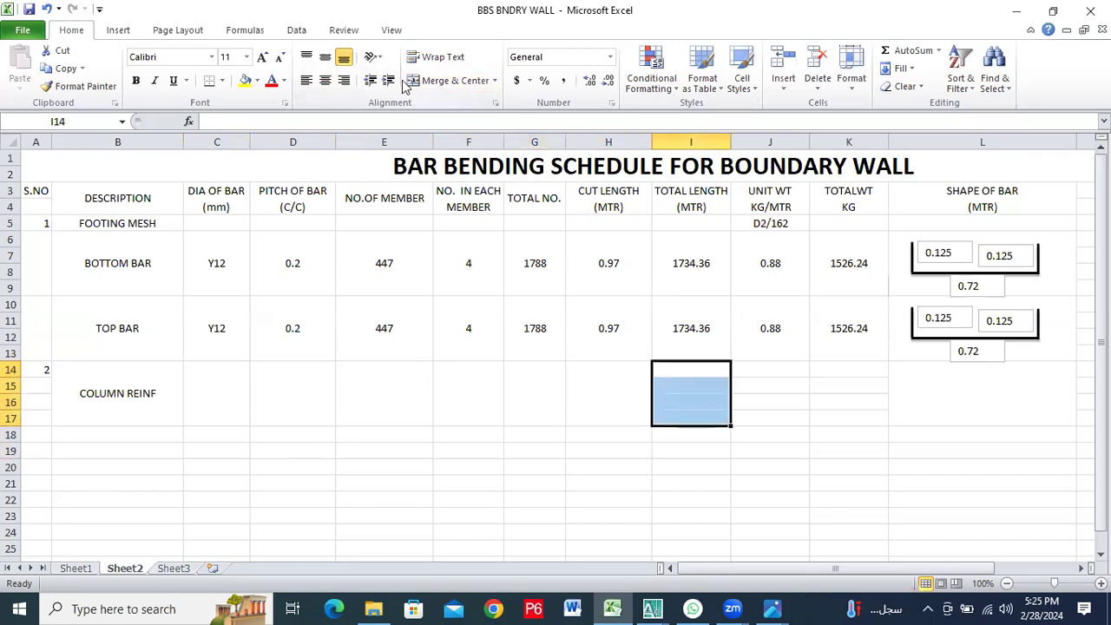
left_click(416, 82)
left_click_drag(795, 370, 798, 415)
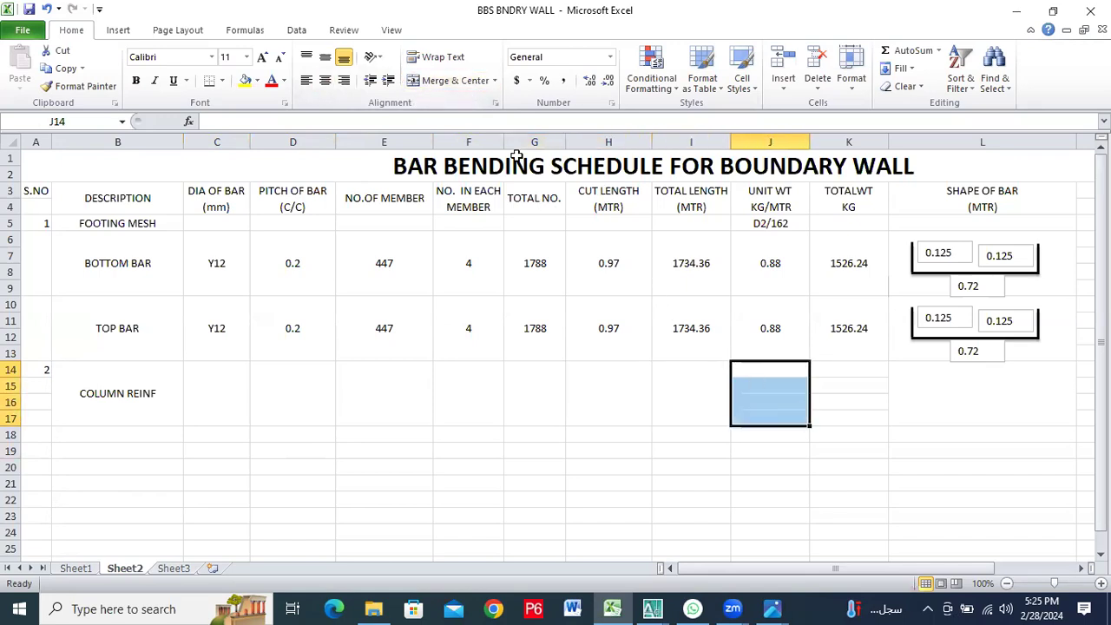
left_click(476, 87)
left_click_drag(823, 369, 841, 417)
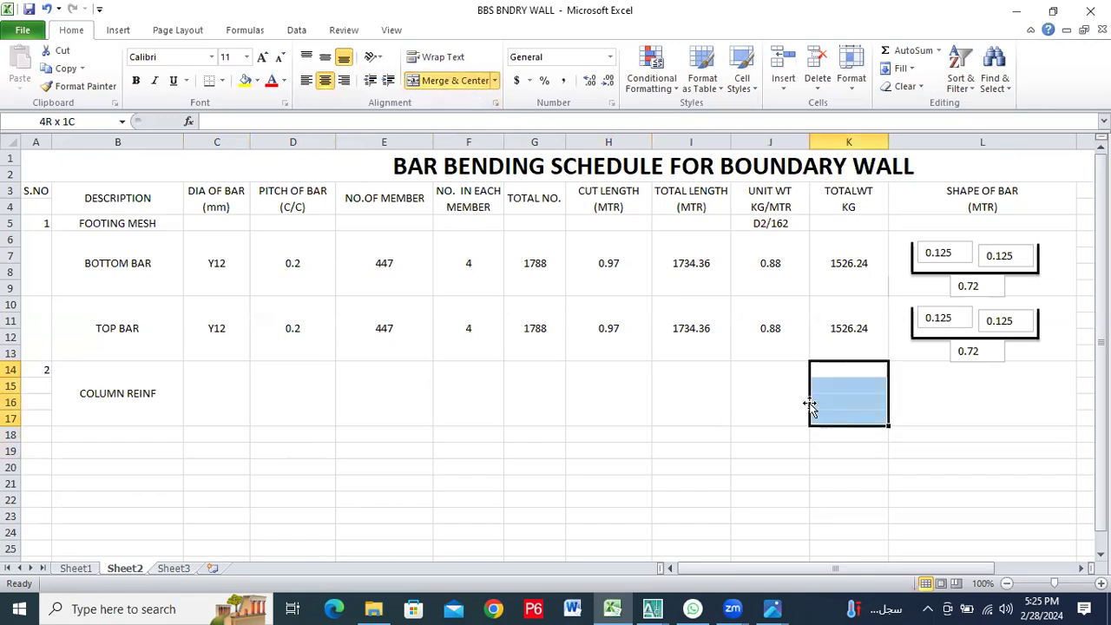
left_click(449, 87)
Undo the row 14 to 17 merges in columns B to K, along with the COLUMN REINF alignment
left_click(229, 391)
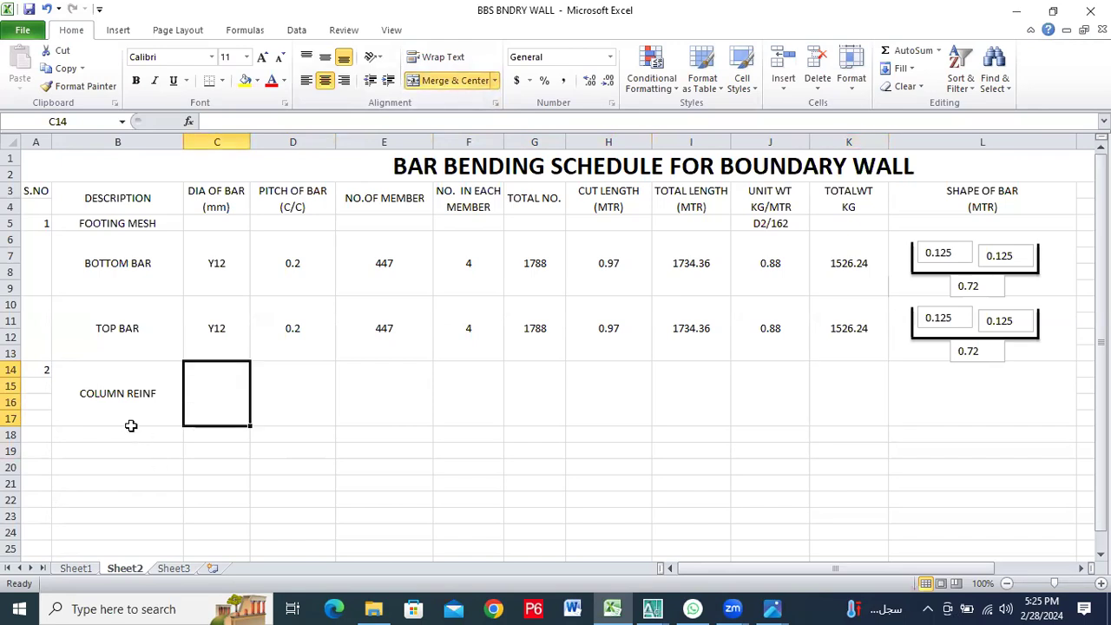
key("Right")
key("Right")
key("Right")
key("Right")
key("Right")
key("Right")
key("Right")
key("Right")
key("Left")
key("Left")
key("Left")
key("Left")
key("Left")
key("Left")
key("Left")
key("Left")
key("Left")
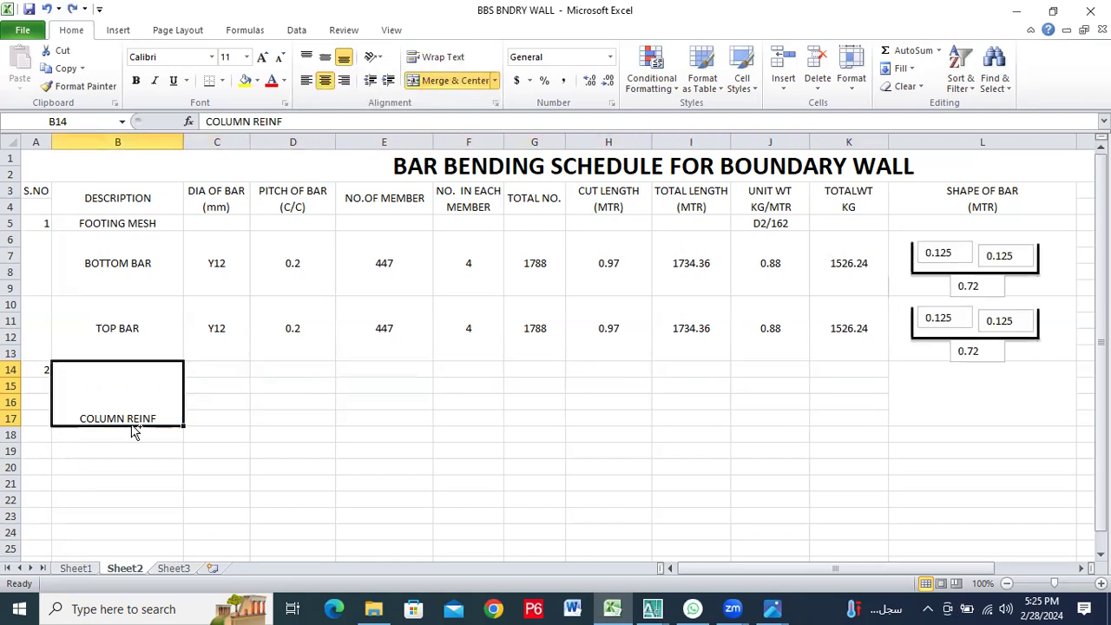
key("alt+h")
key("m")
key("c")
Merge and center rows 15 to 18 separately in columns B, C and D below COLUMN REINF
left_click(92, 384)
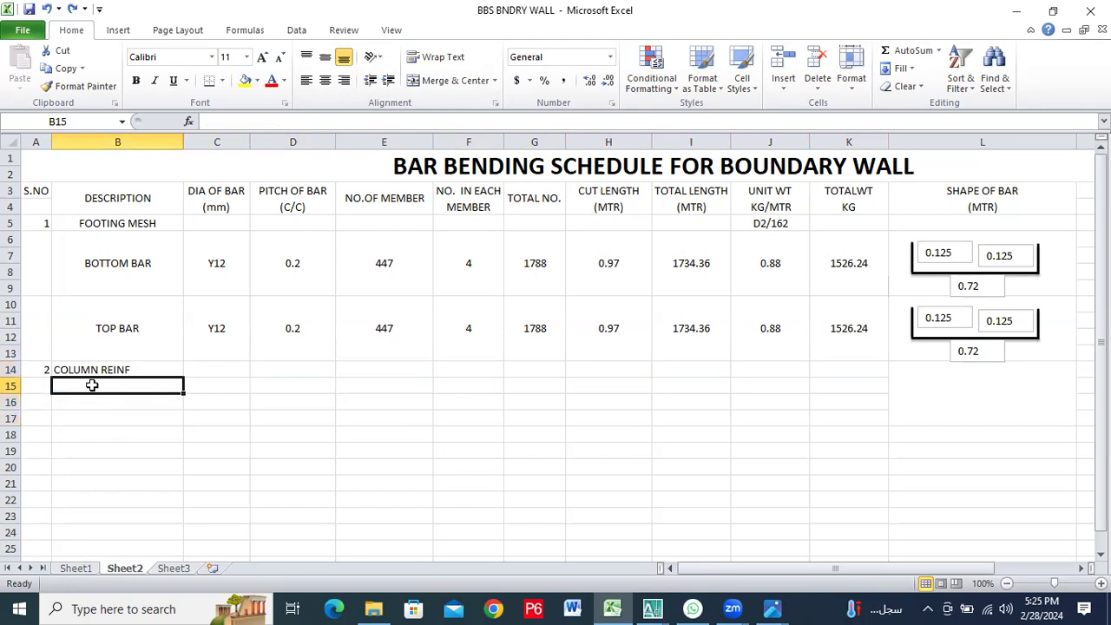
left_click_drag(92, 384, 97, 439)
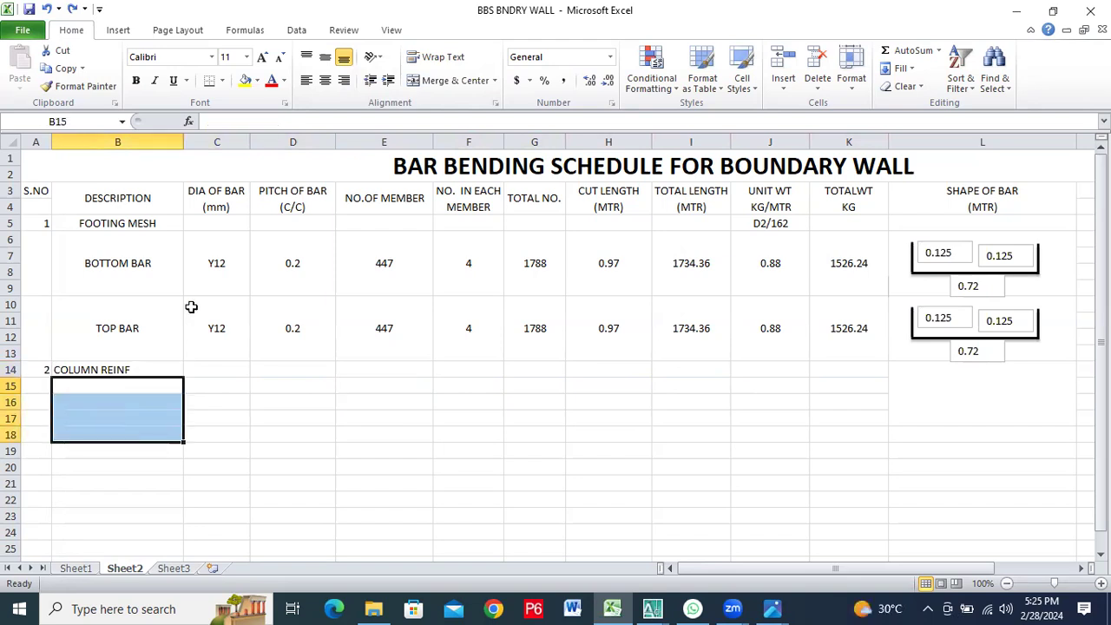
left_click(418, 83)
left_click_drag(221, 385, 231, 441)
left_click(230, 441)
left_click_drag(222, 388, 223, 439)
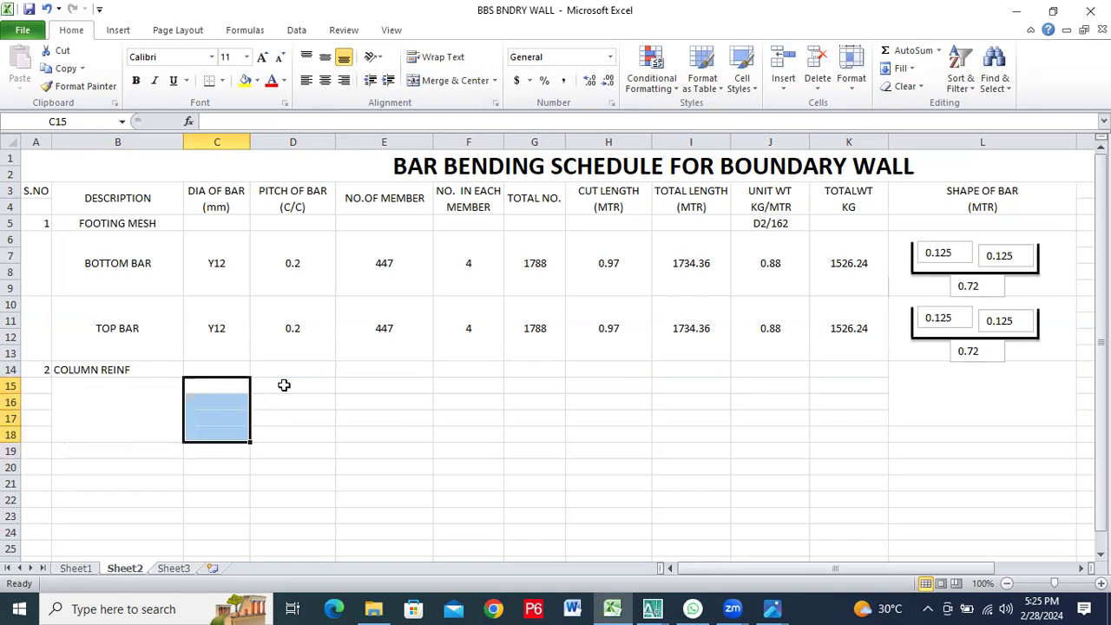
left_click(442, 81)
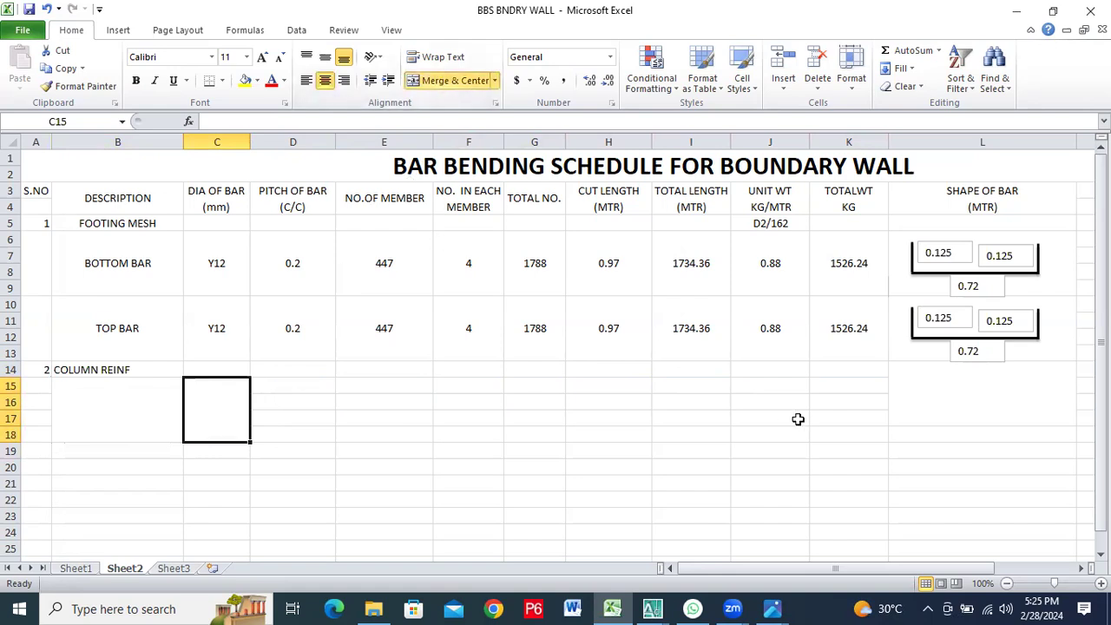
left_click(285, 384)
left_click_drag(288, 421, 287, 430)
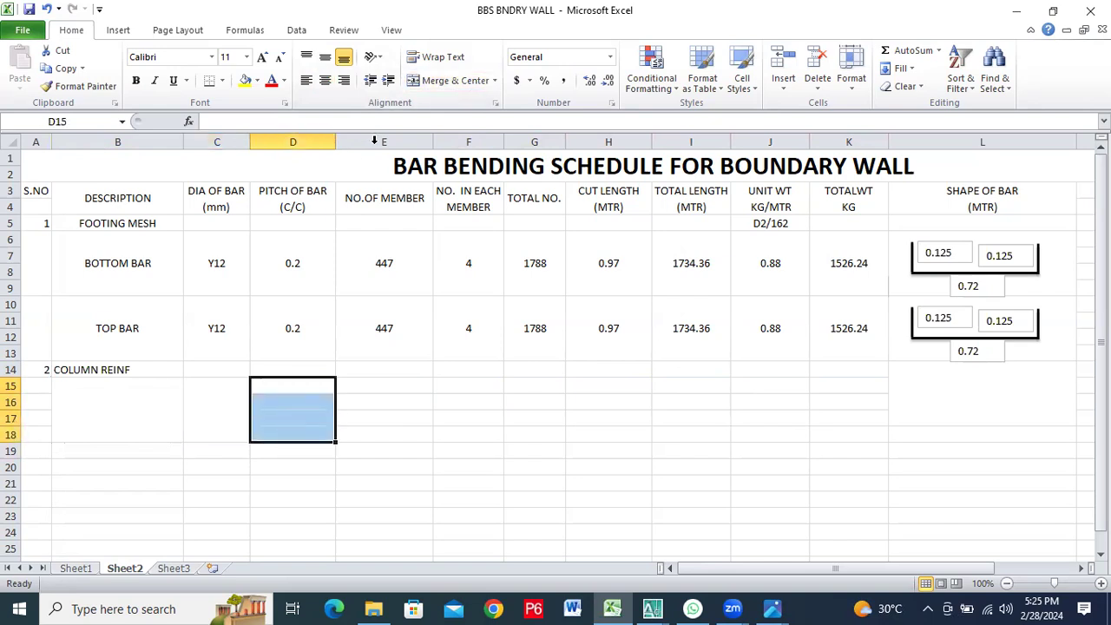
left_click(452, 75)
Merge and center E15:E18 and F15:F18 as separate cells for the member counts
left_click_drag(371, 382, 379, 423)
left_click(452, 80)
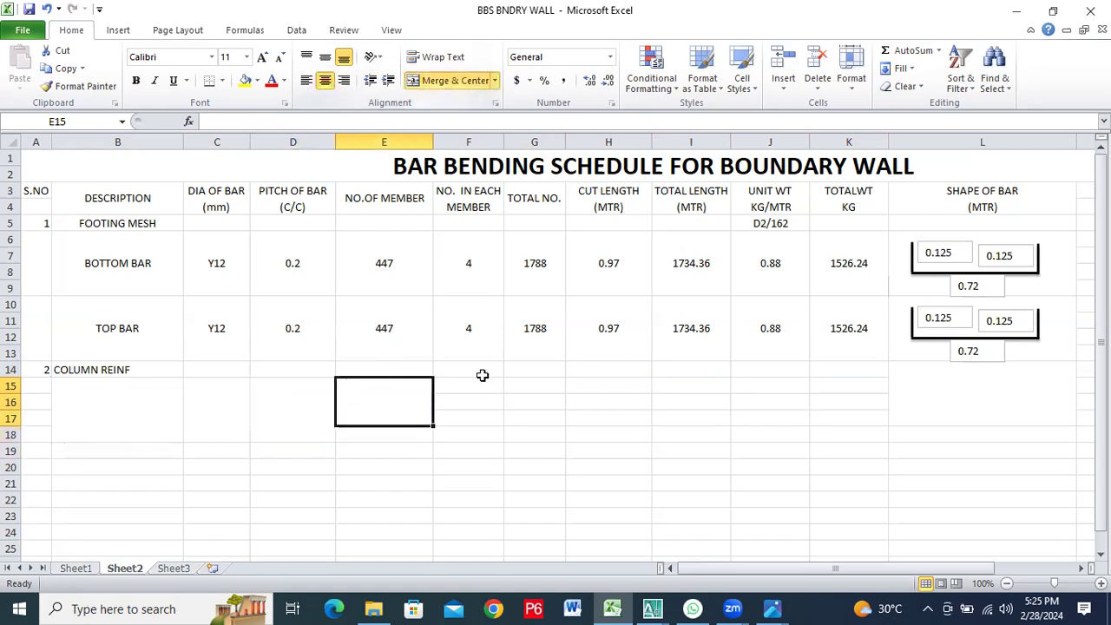
left_click_drag(478, 387, 474, 428)
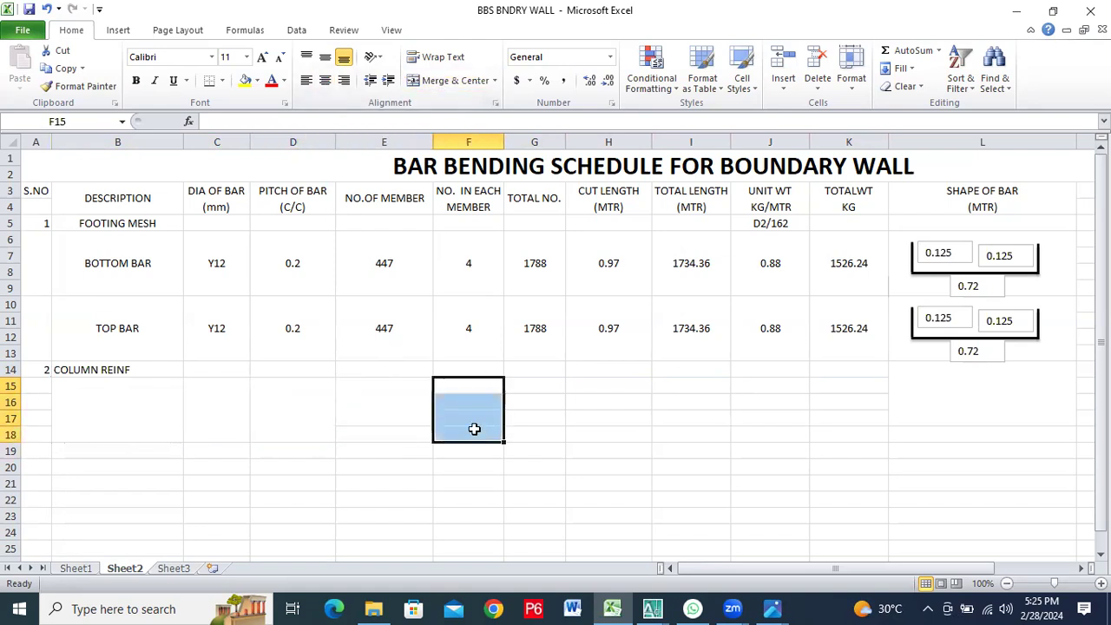
left_click(454, 80)
left_click(392, 419)
left_click_drag(392, 419, 392, 432)
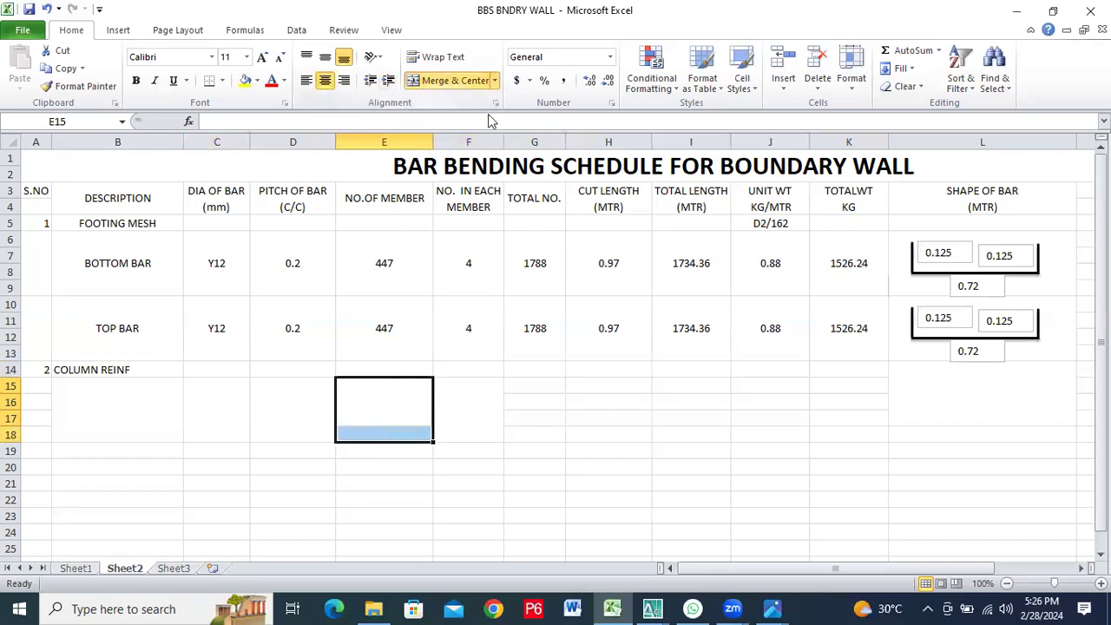
left_click(444, 80)
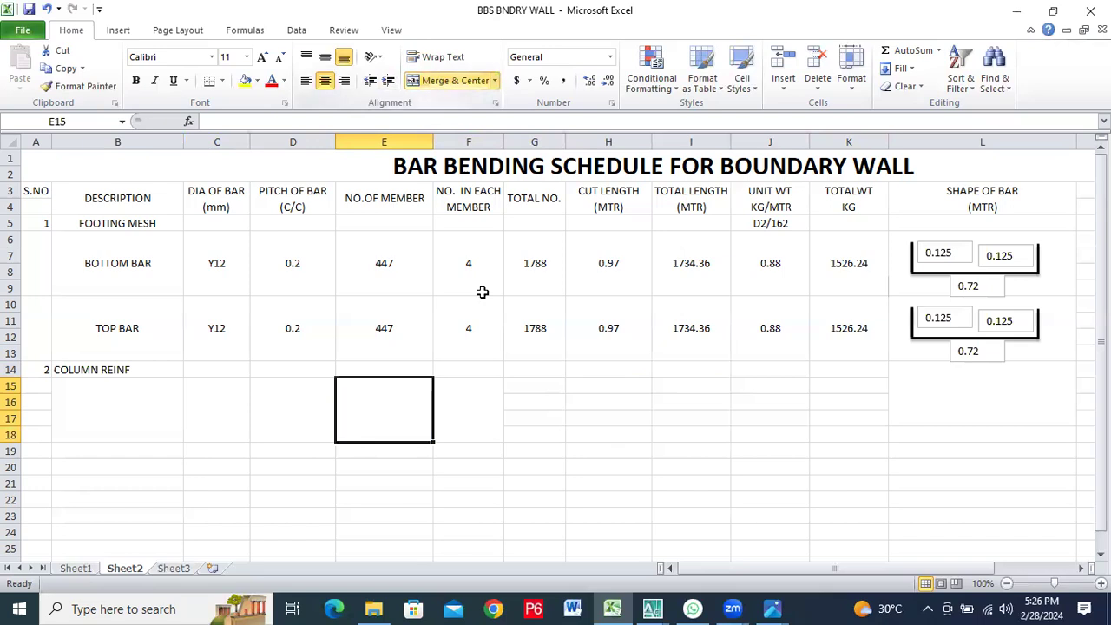
Merge and center rows 15 to 18 separately in each of columns G, H, I, J and K
left_click_drag(528, 386, 531, 408)
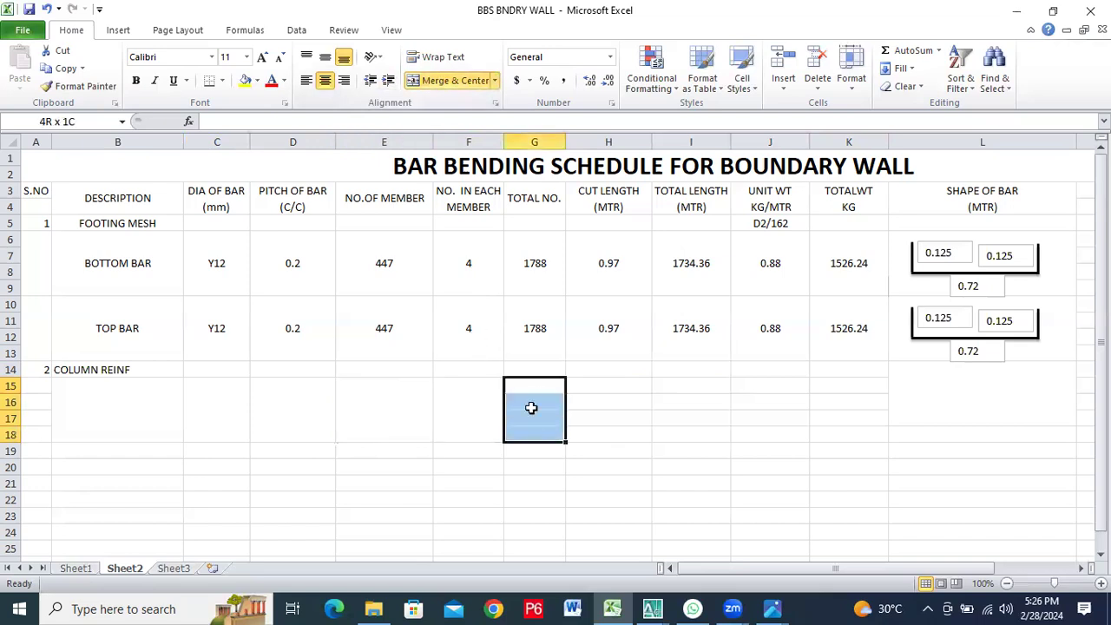
left_click(425, 79)
left_click_drag(617, 384, 620, 437)
left_click(460, 80)
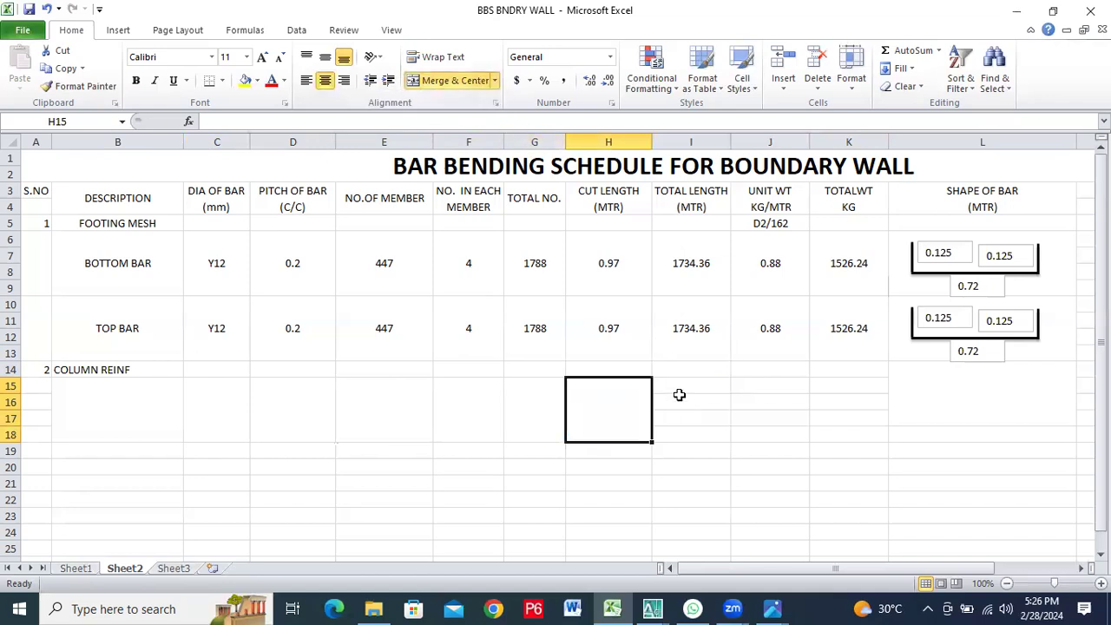
left_click_drag(691, 386, 691, 434)
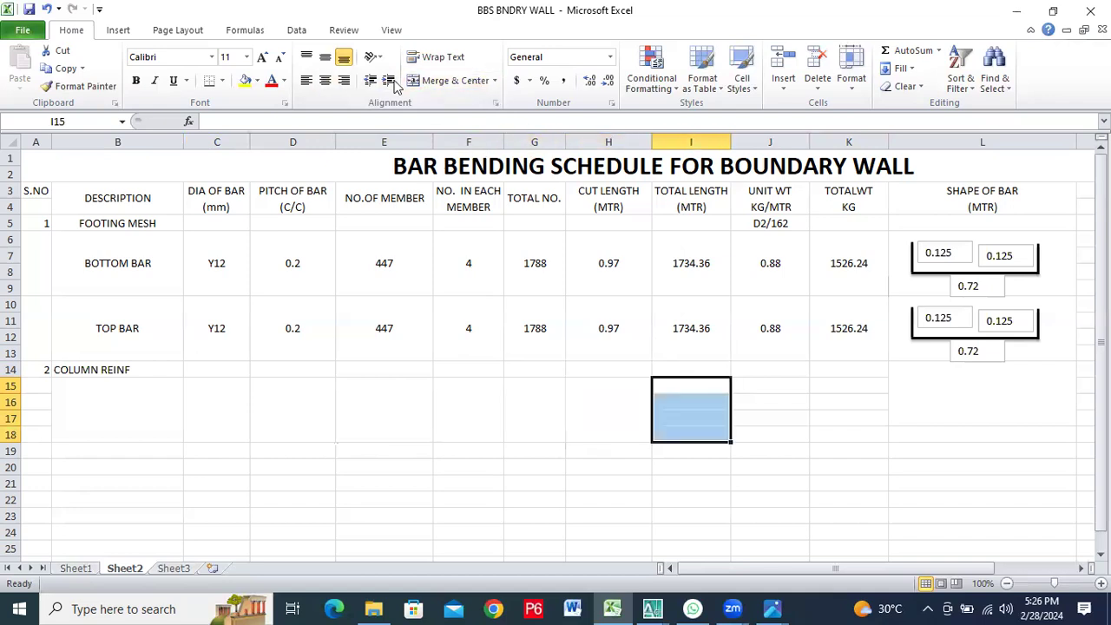
left_click(439, 80)
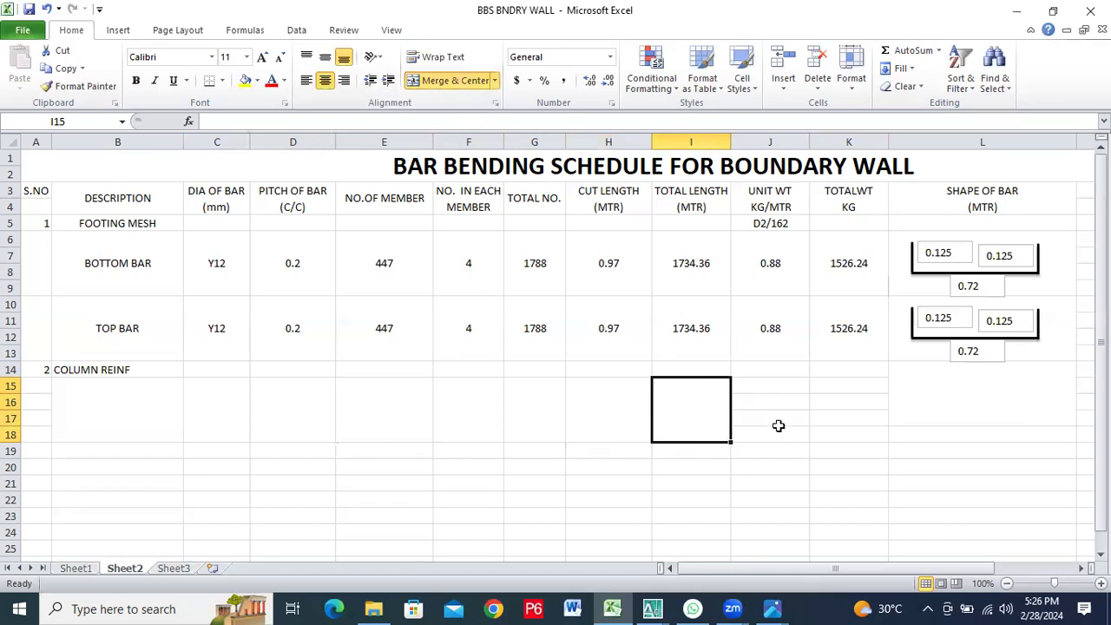
left_click_drag(770, 386, 769, 431)
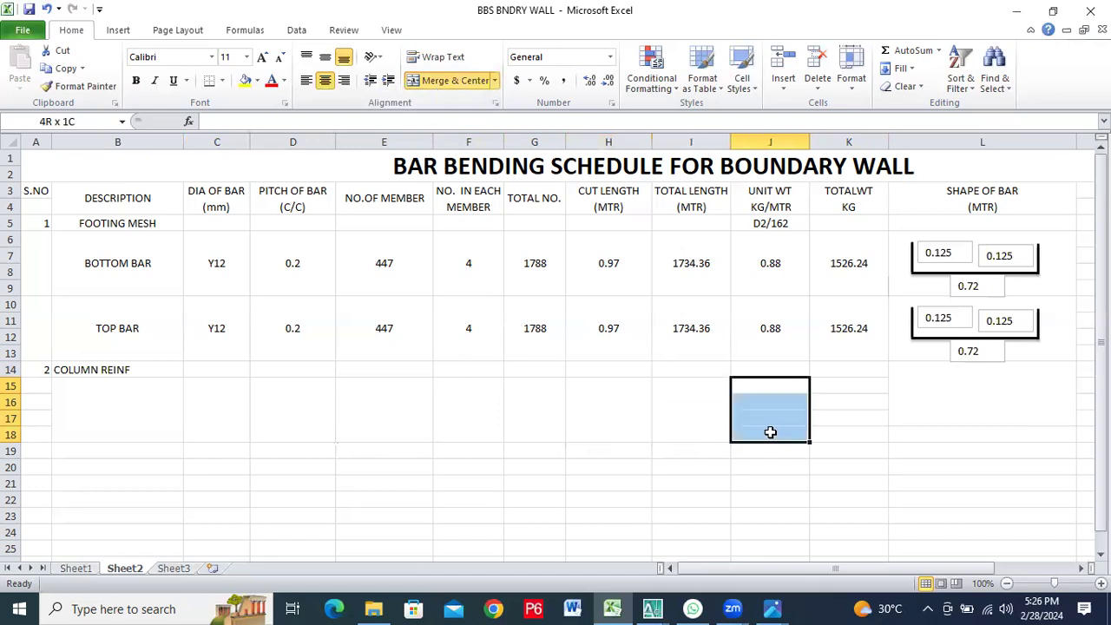
left_click(468, 84)
left_click(849, 384)
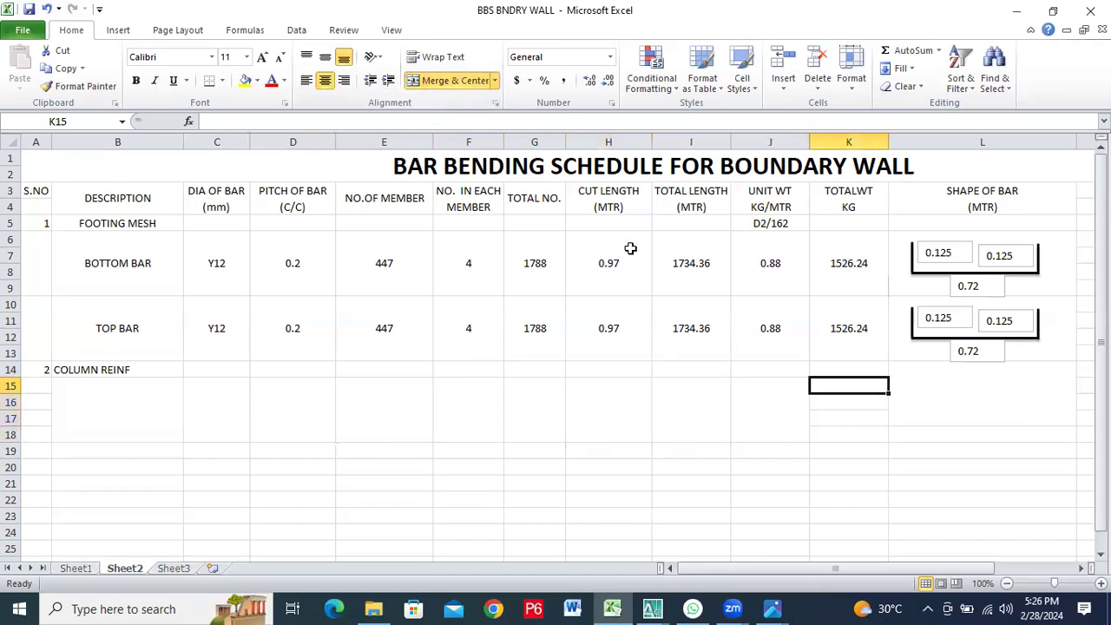
left_click(452, 84)
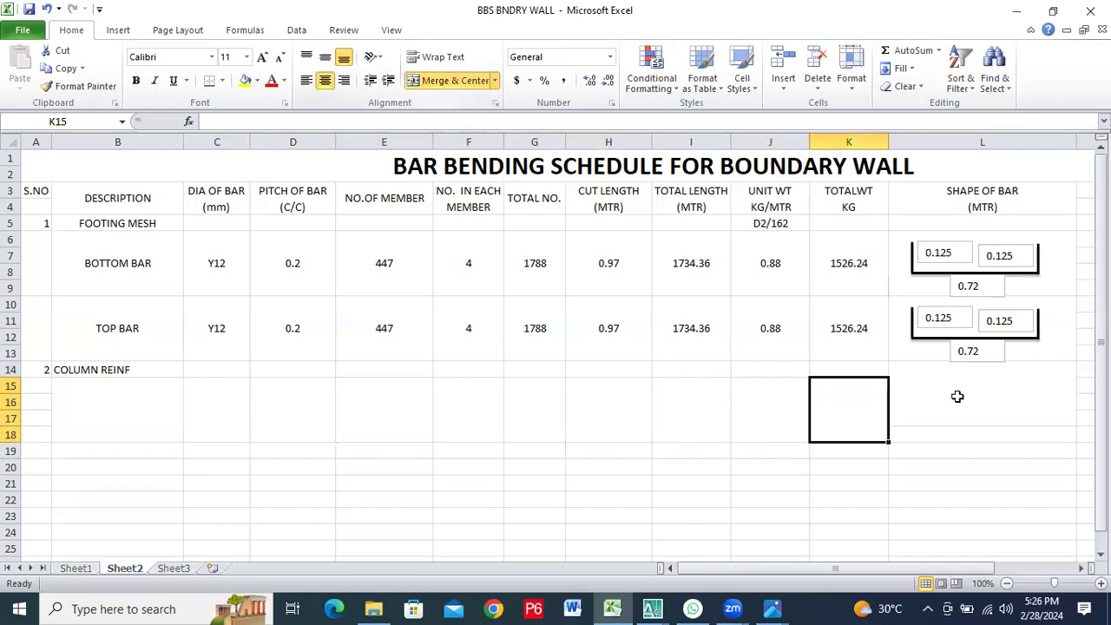
Unmerge L14:L17 in the bar shape column, and merge and center L15:L19 instead
left_click(949, 387)
left_click(462, 86)
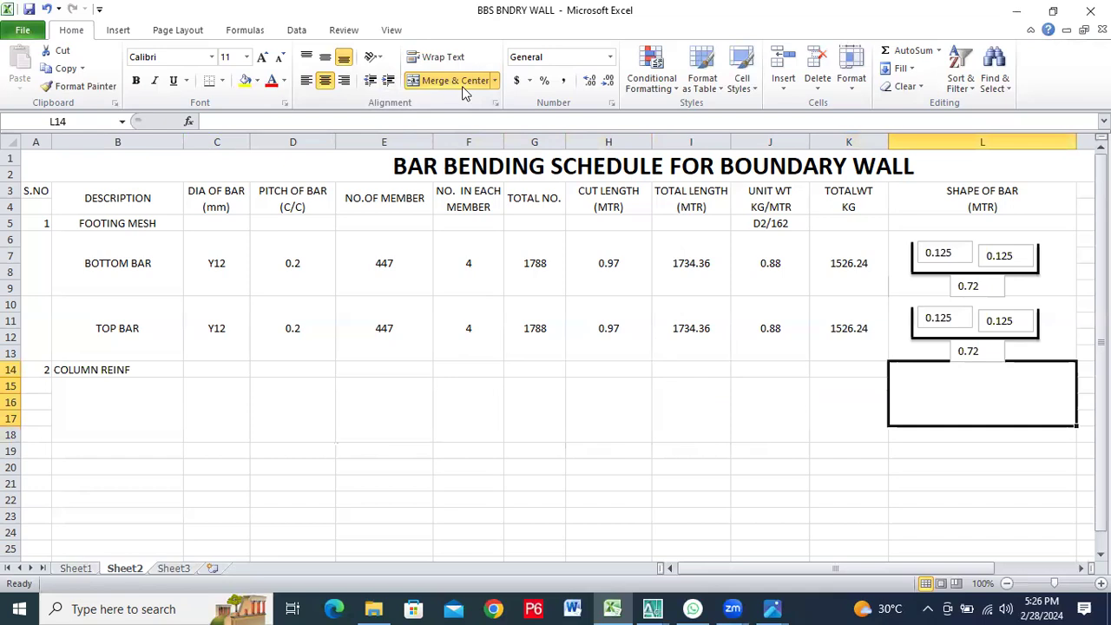
left_click(984, 384)
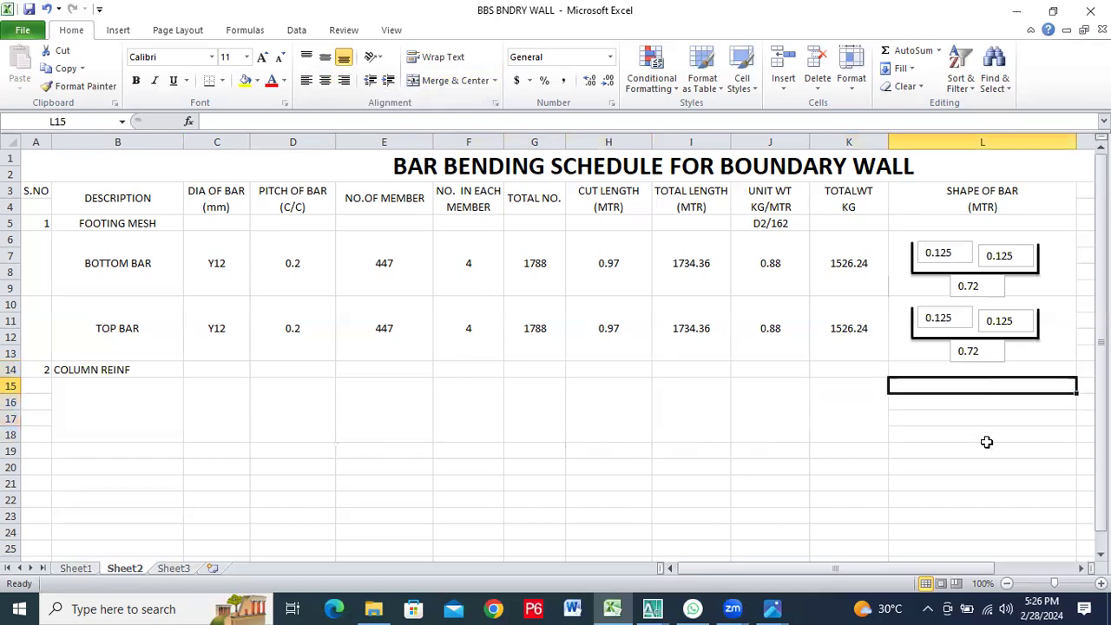
left_click(985, 441, "shift")
key("shift+Down")
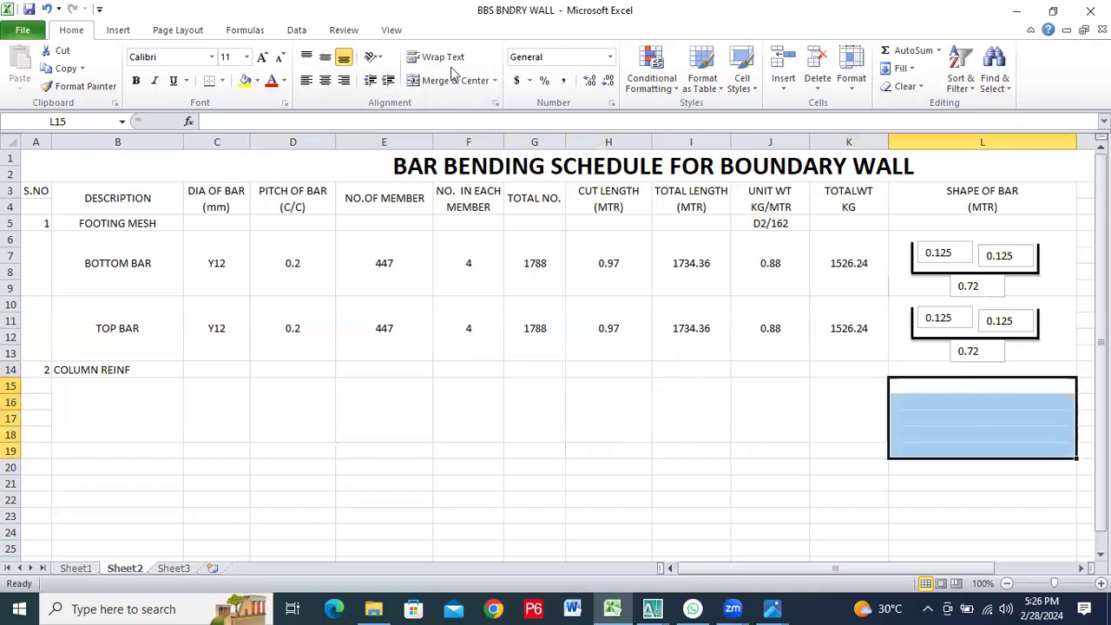
left_click(453, 78)
Merge and center A15:A18 in the serial number column and select the merged description cell B15
left_click(154, 412)
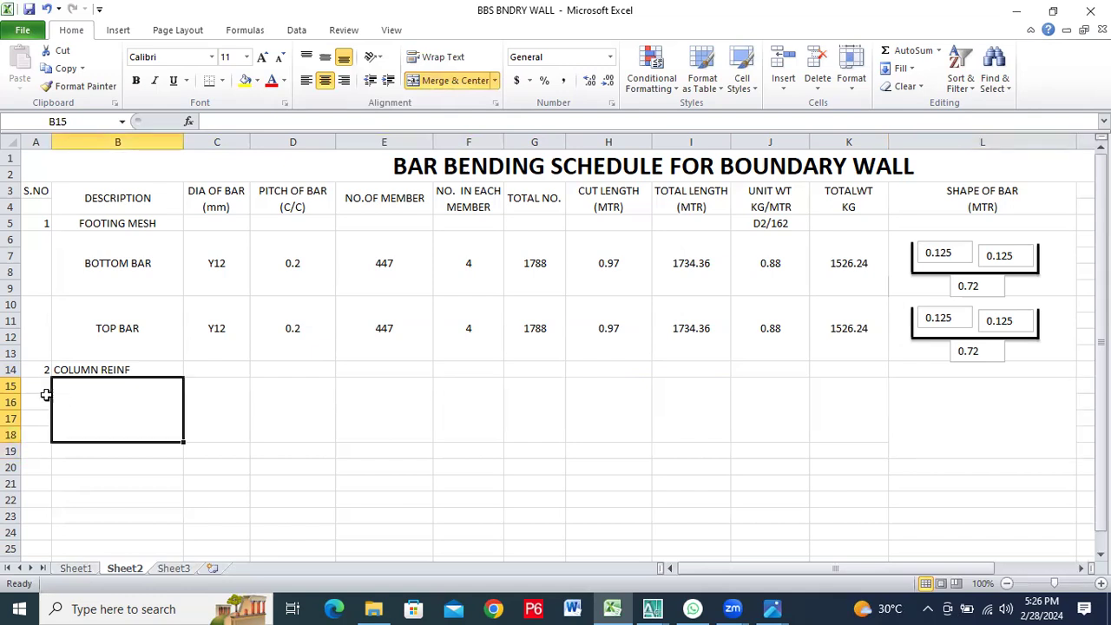
left_click_drag(33, 384, 24, 445)
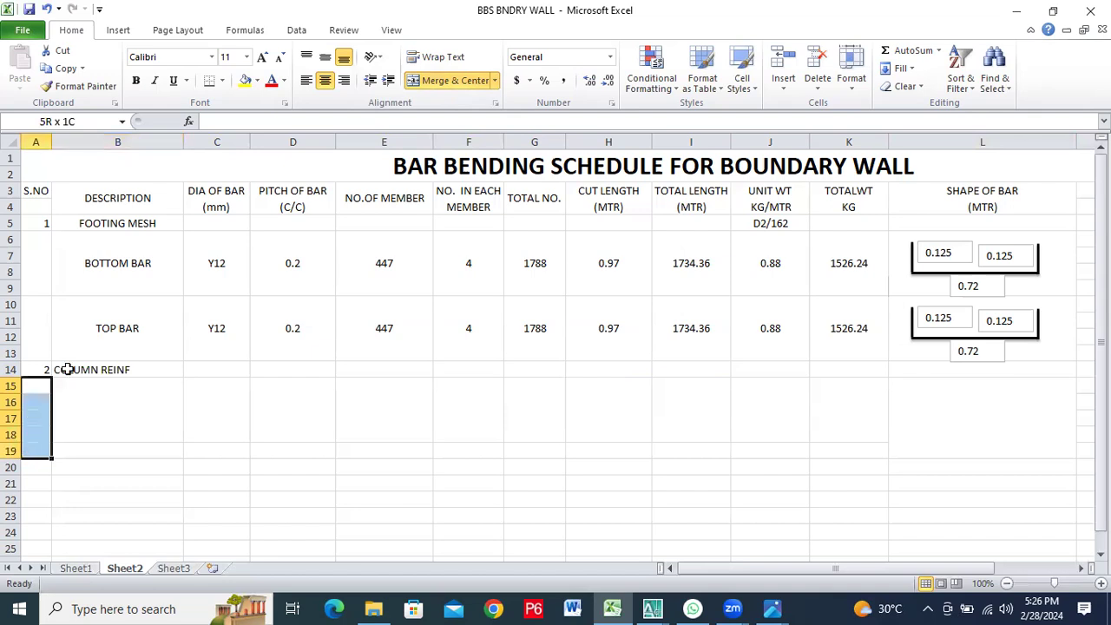
left_click(447, 81)
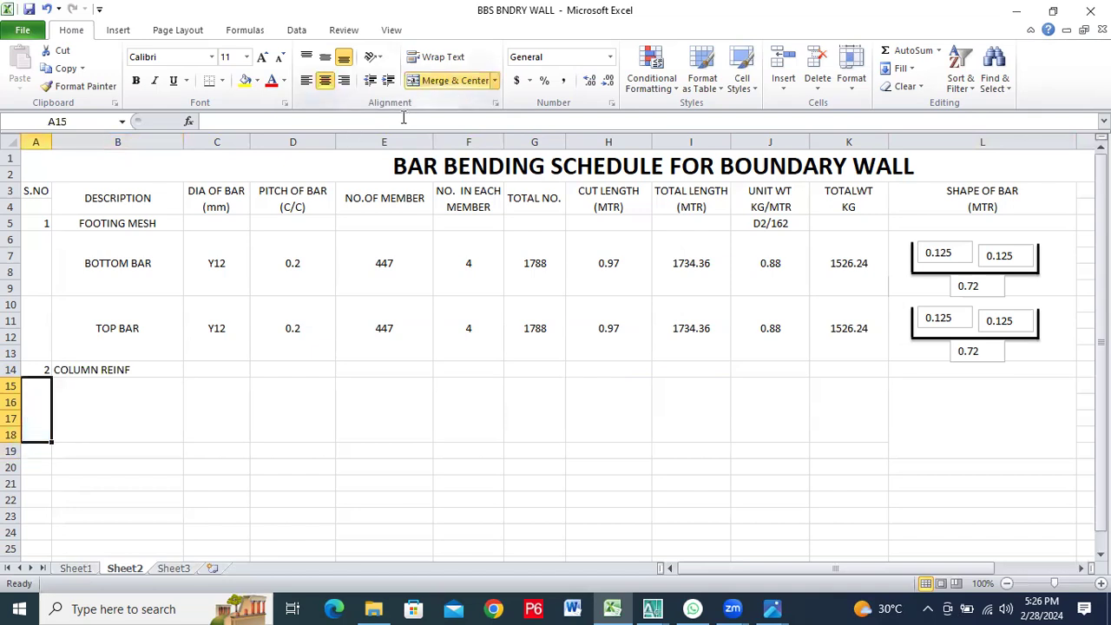
left_click(123, 398)
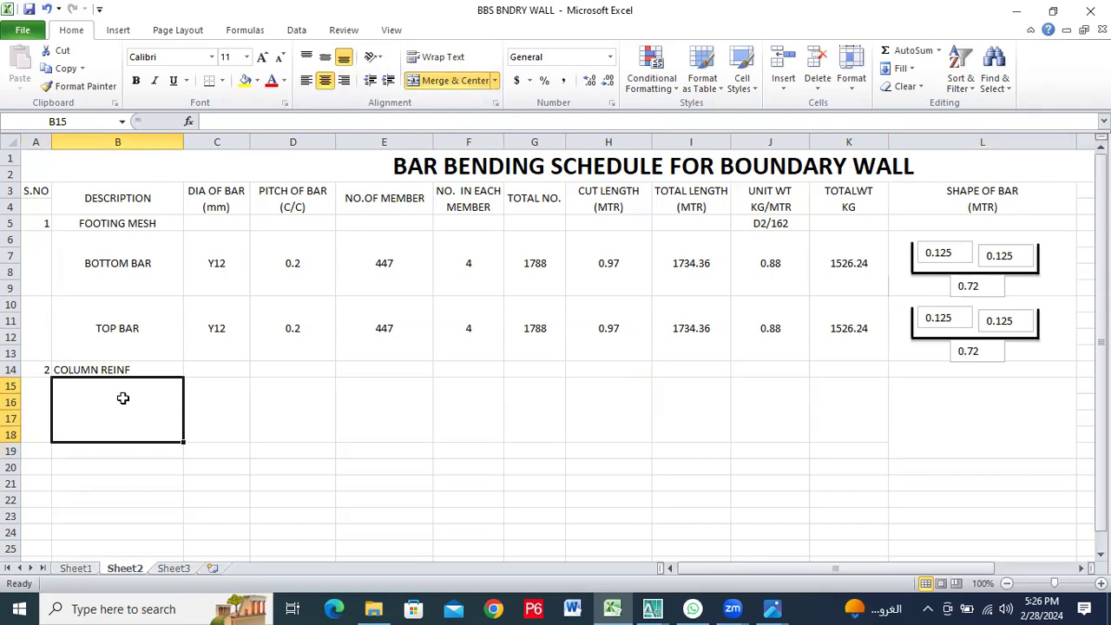
type("MAI")
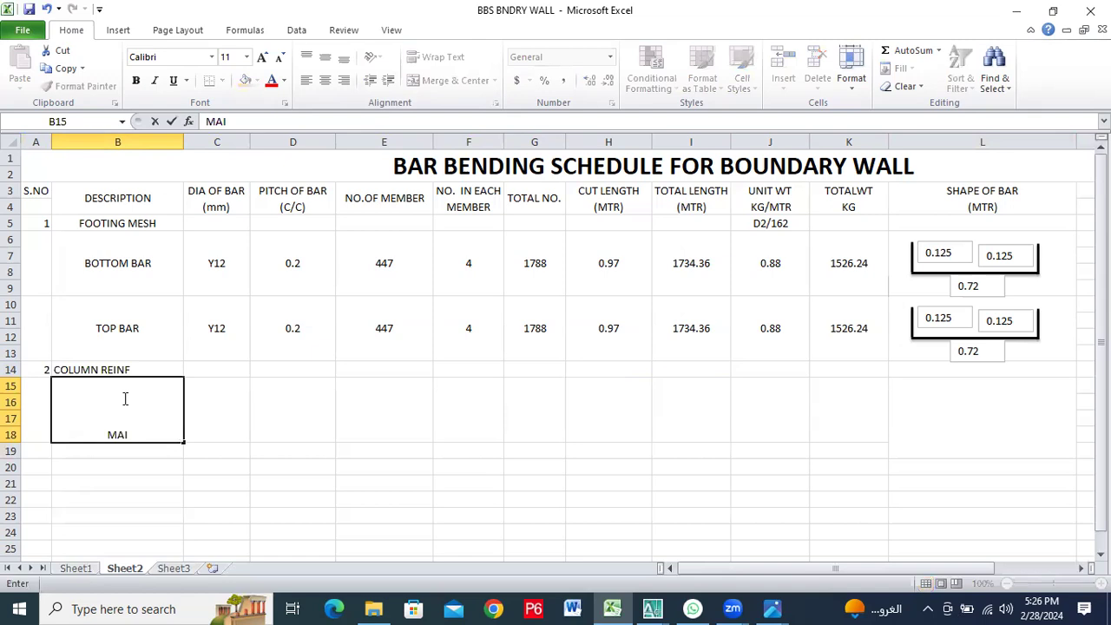
key("BackSpace")
key("BackSpace")
key("BackSpace")
key("BackSpace")
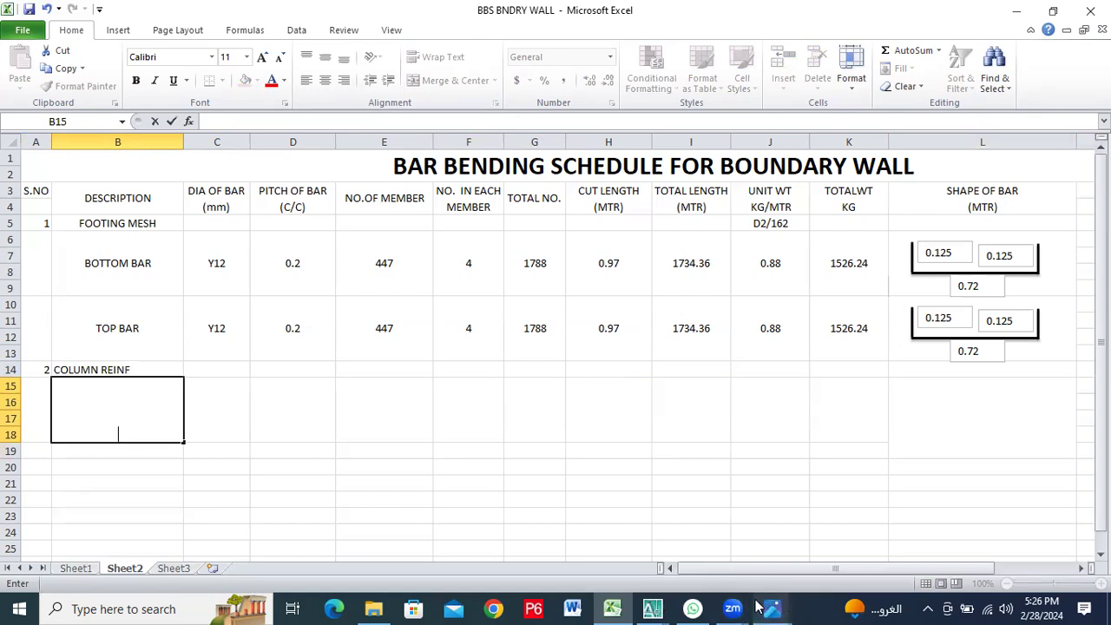
Switch to the 123.JPG drawing in Photos and examine the column, beam and footing dimensions in the wall elevation
mouse_move(760, 607)
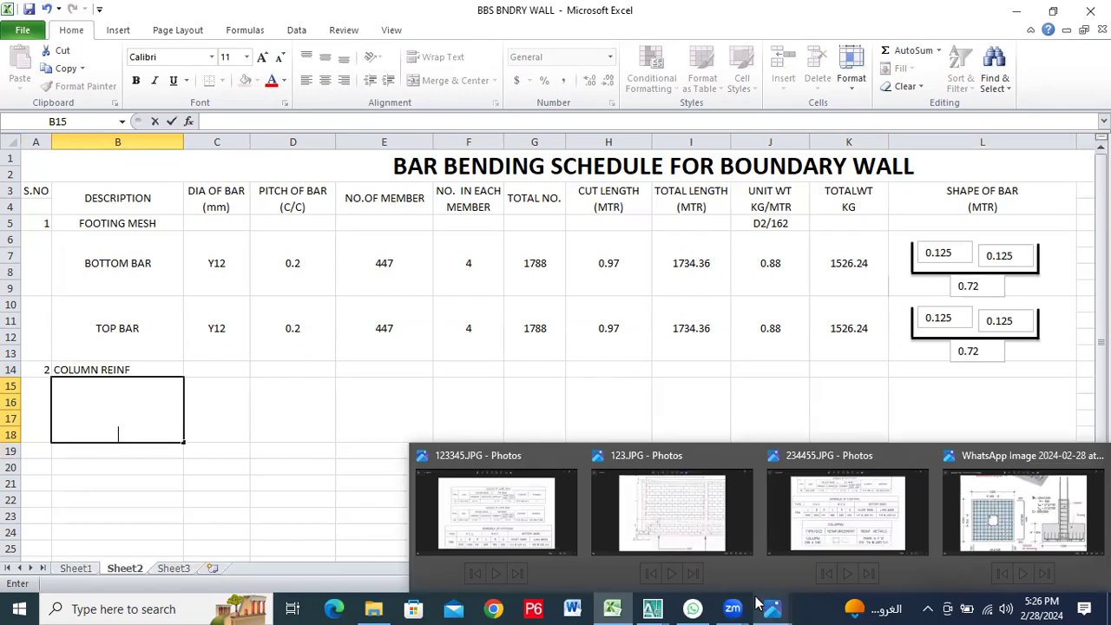
left_click(704, 539)
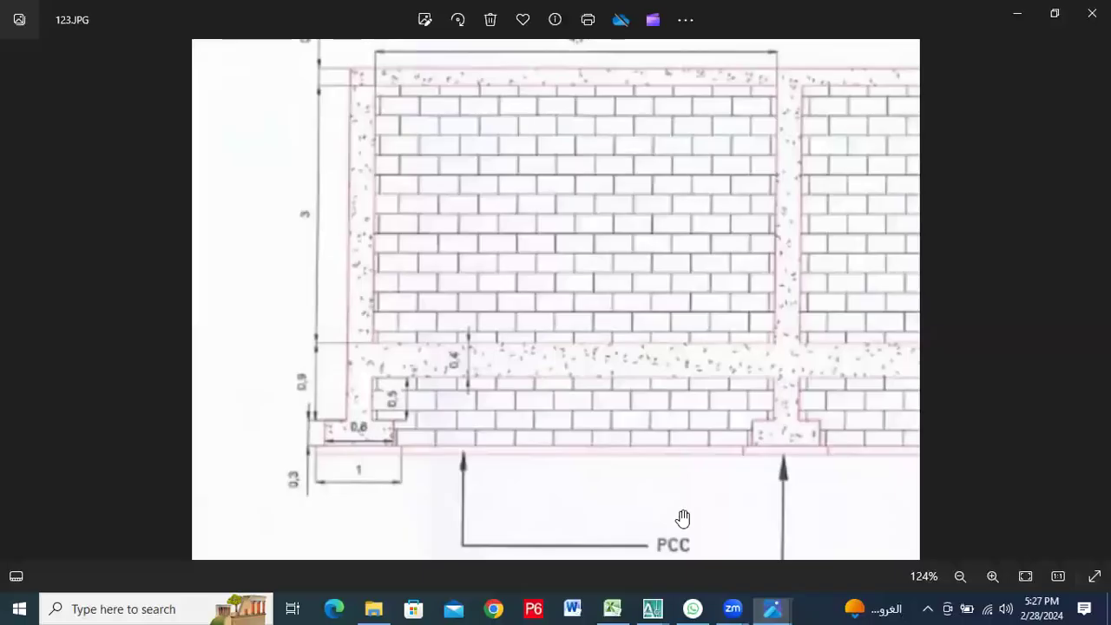
scroll(305, 130, "up", 1)
scroll(306, 130, "down", 2)
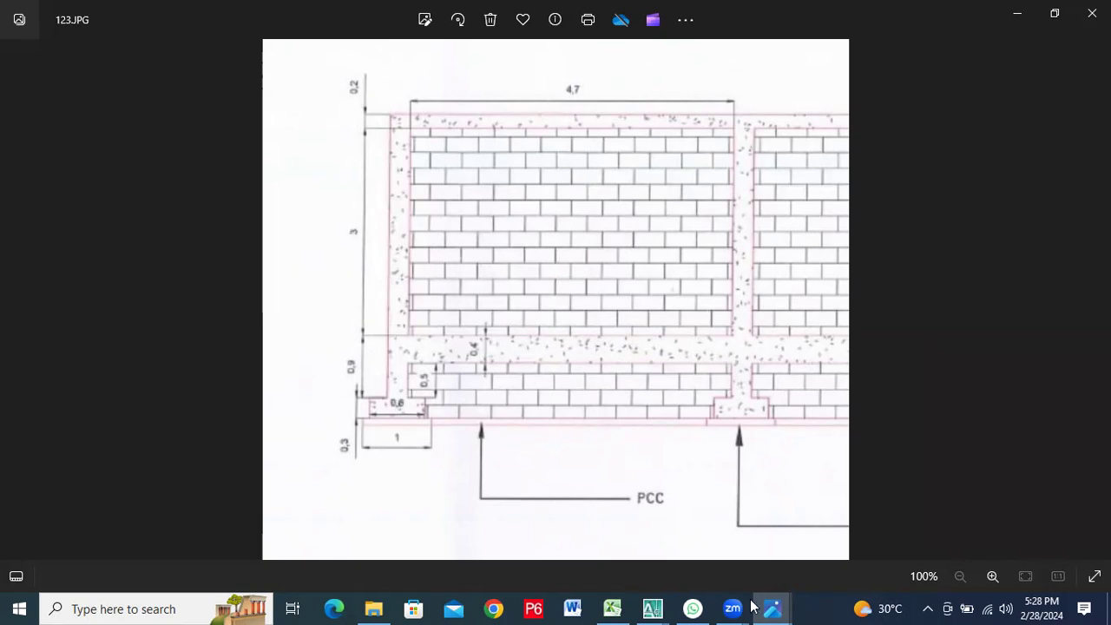
Return to the Excel schedule and enter DOWEL BARS as the description in B15 with bar diameter Y12 in C15
left_click(612, 608)
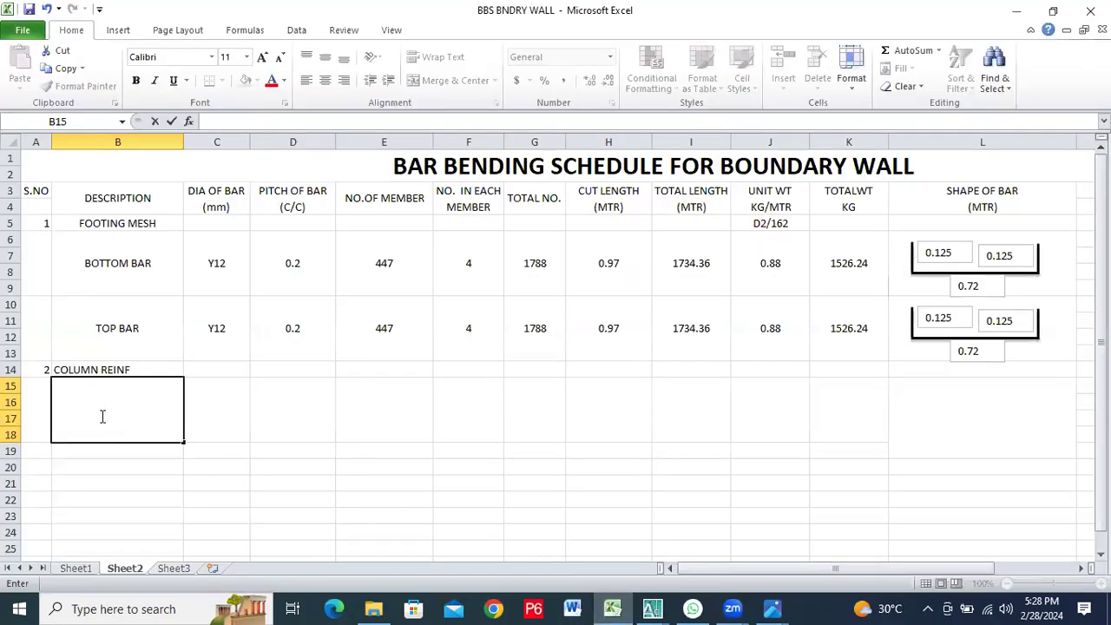
type("DOWEL BARS")
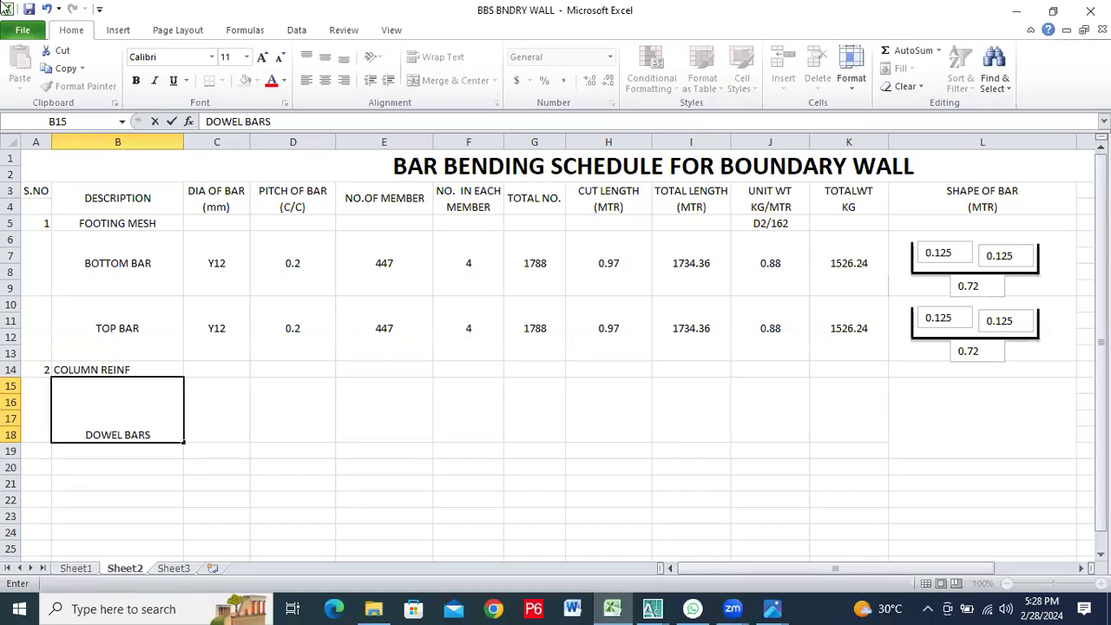
key("Tab")
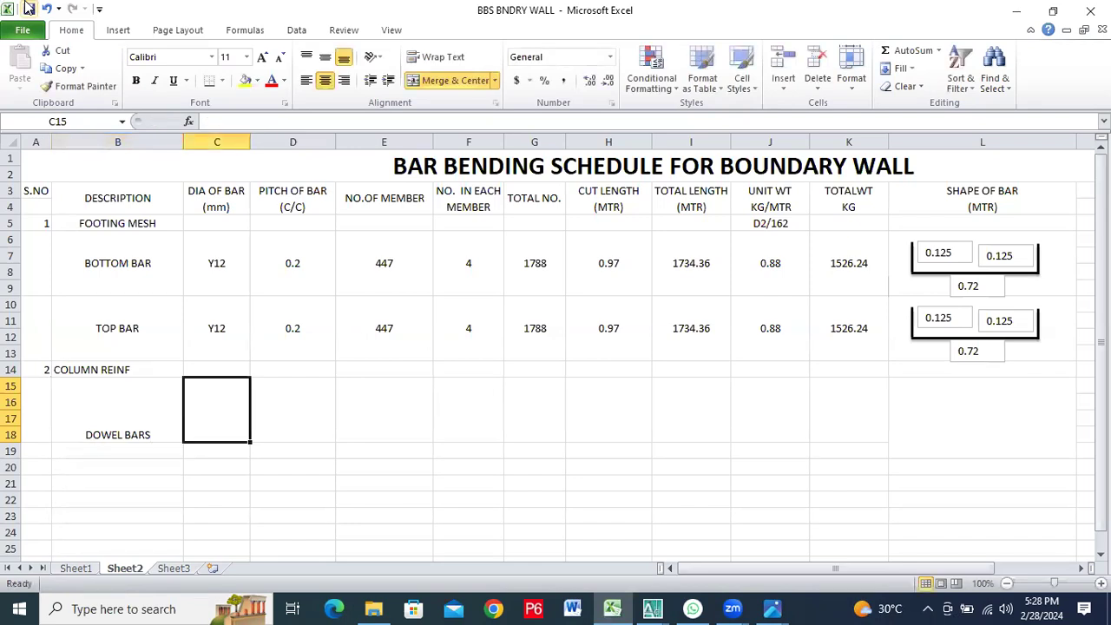
type("Y12")
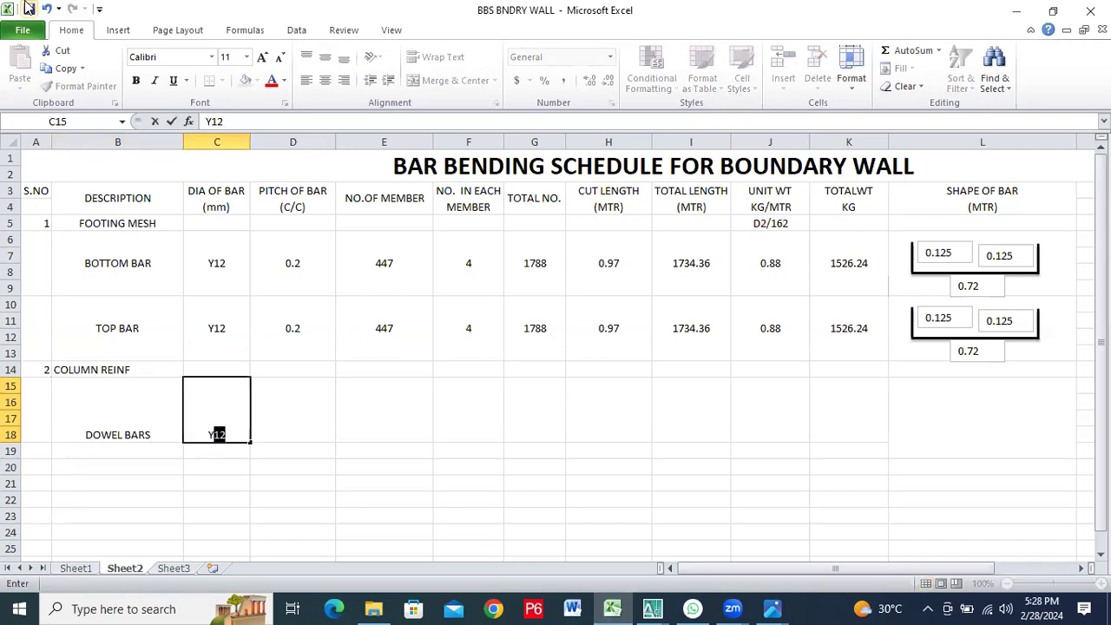
key("Tab")
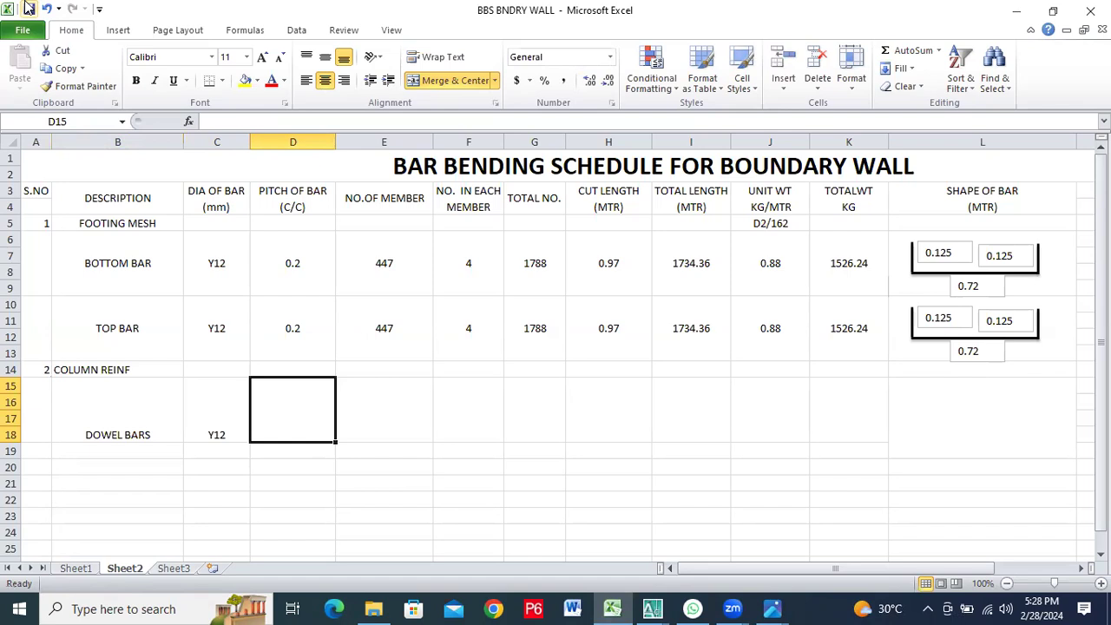
Enter 447 as the number of members and 4 as the number in each member for the dowel bars
key("Right")
key("Right")
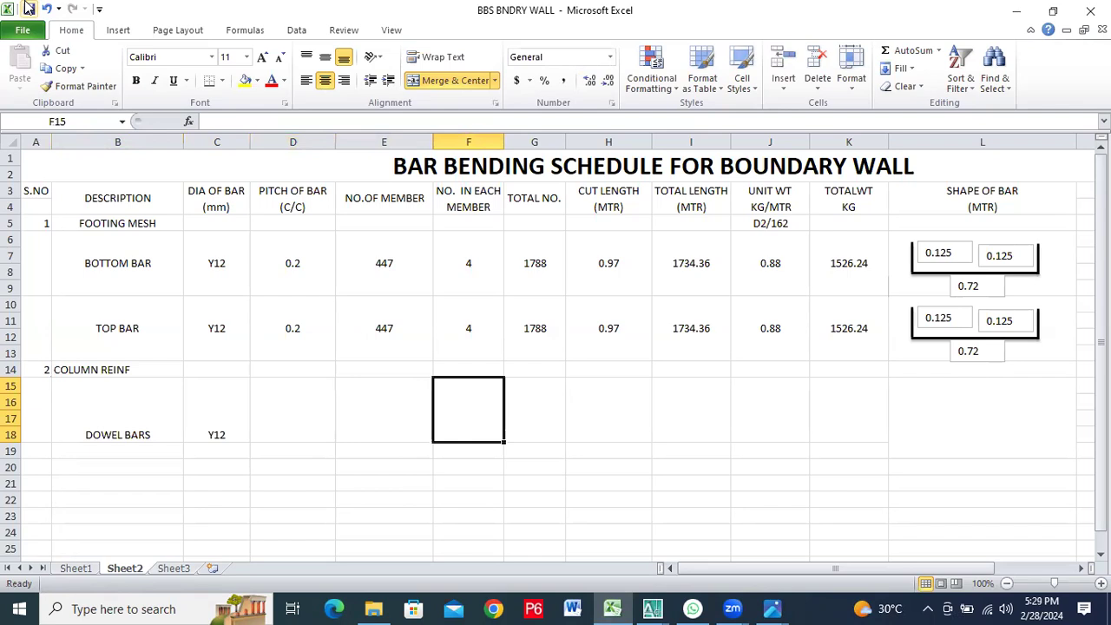
key("Left")
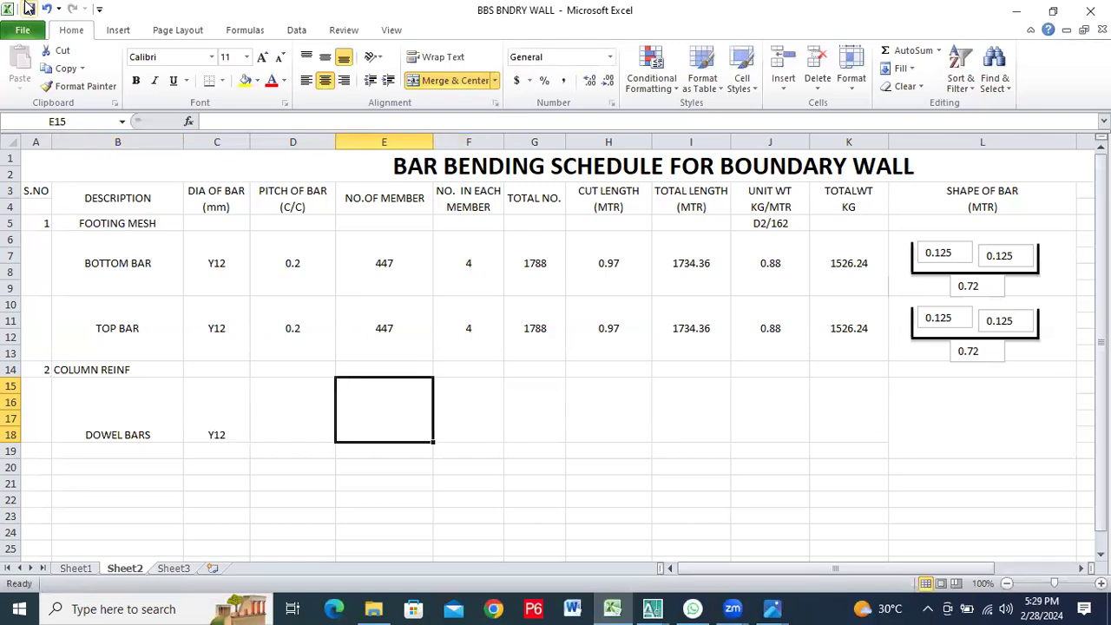
type("447")
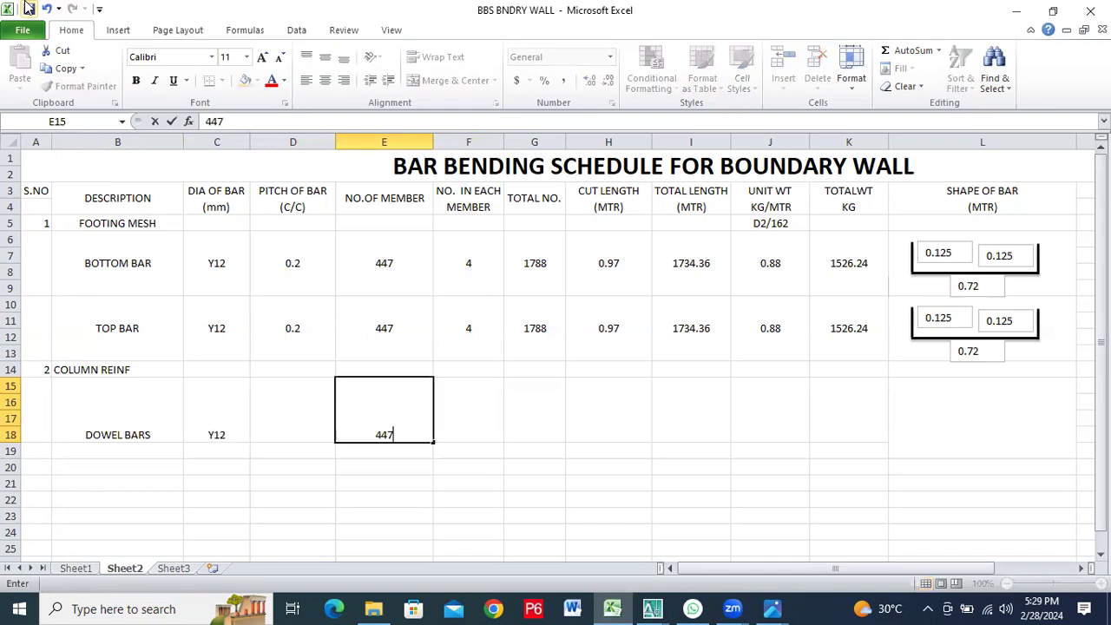
key("Tab")
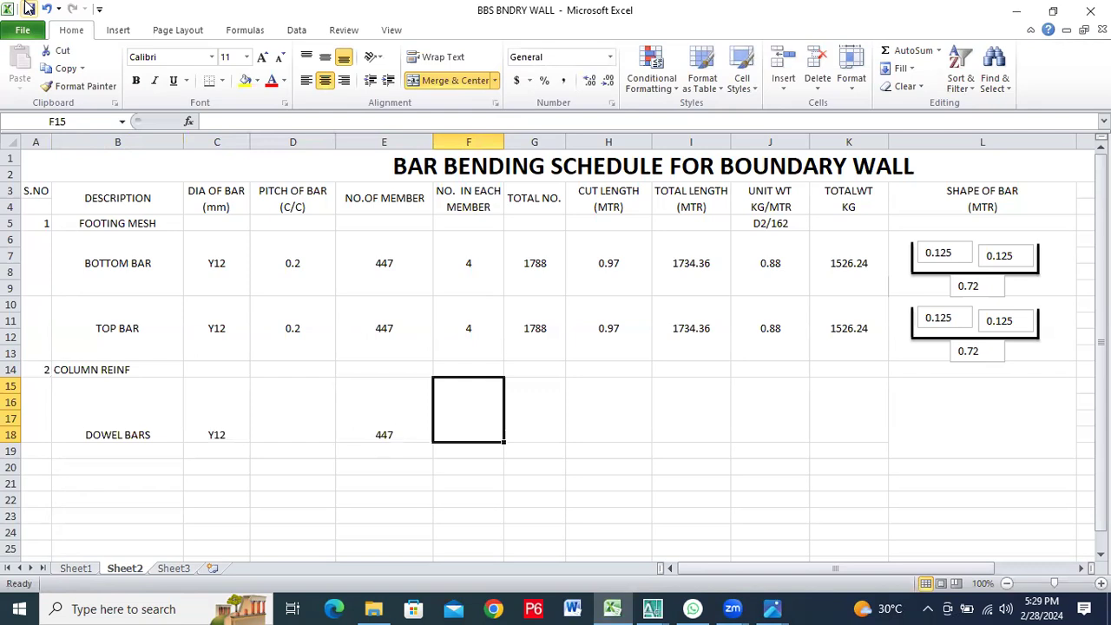
type("4")
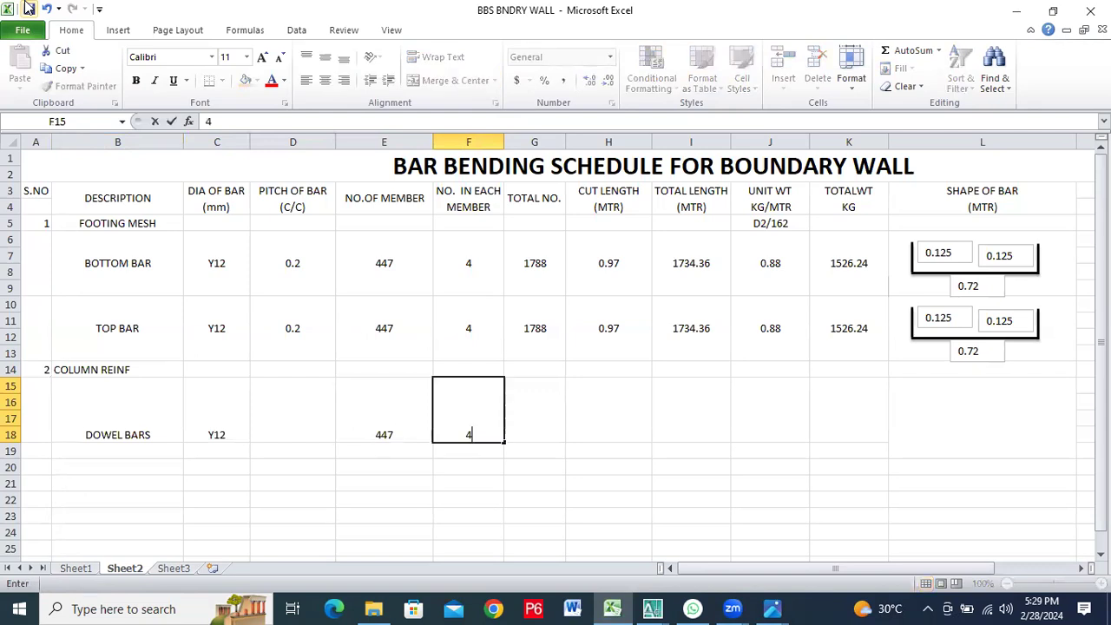
key("Left")
key("Left")
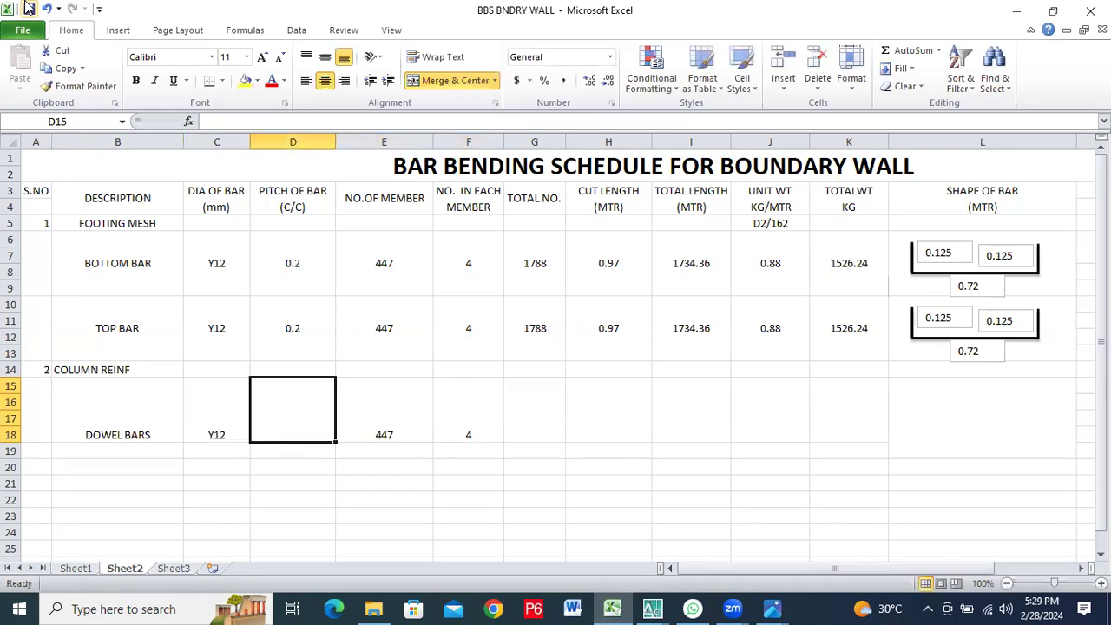
key("Right")
key("Right")
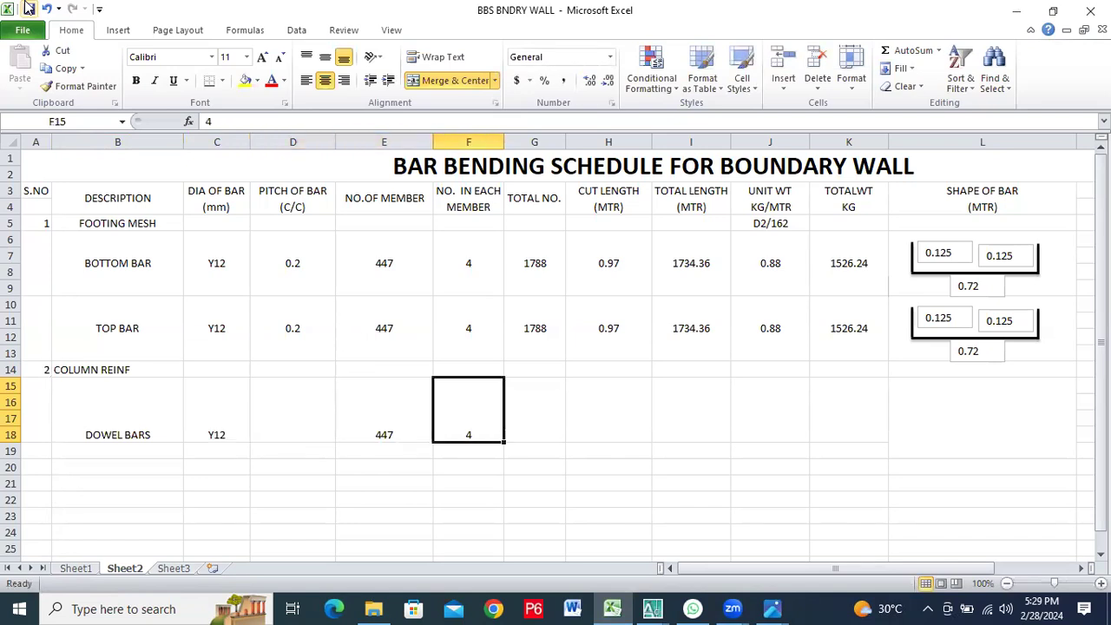
Enter 1788 as the total number of dowel bars in G15
key("Right")
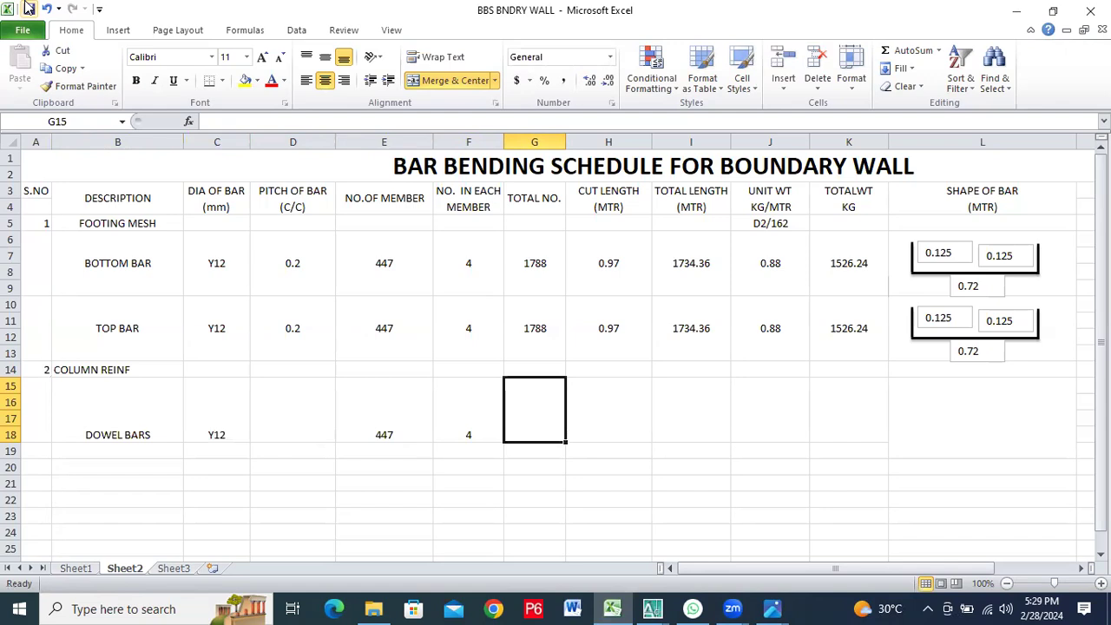
type("1788")
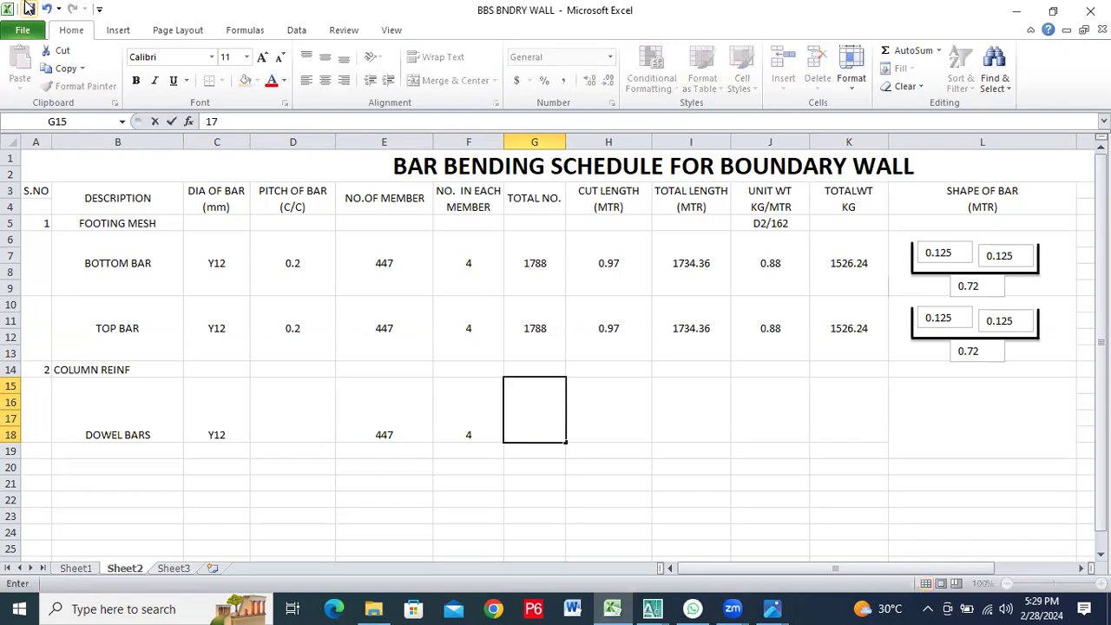
key("Tab")
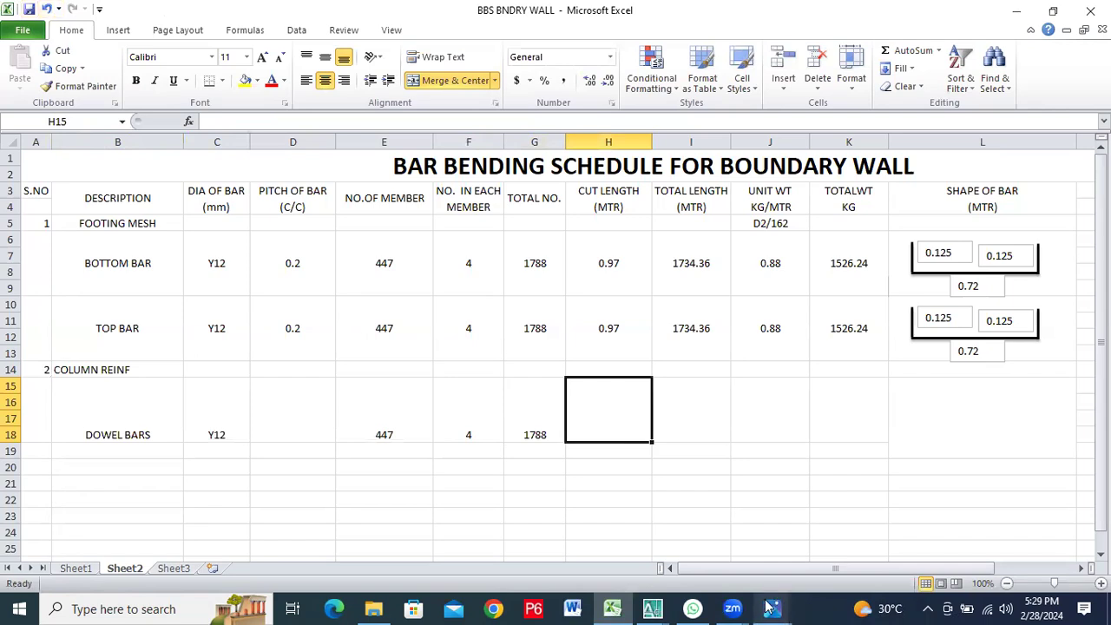
Switch to the WhatsApp footing detail image in Photos and mark a freehand line across the top of the grey column stub
mouse_move(769, 607)
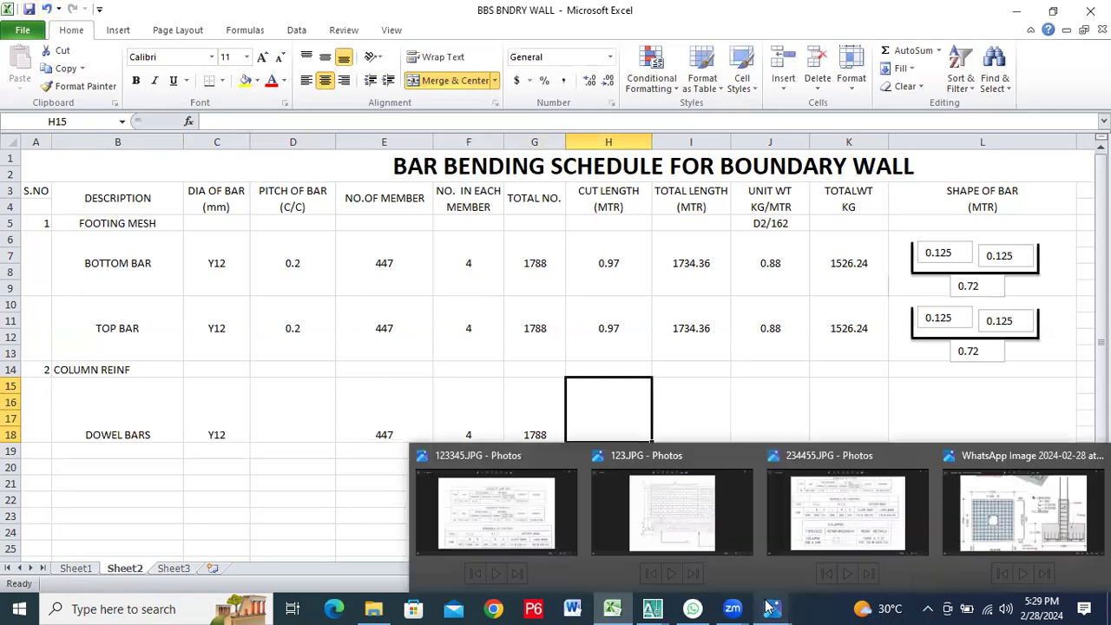
left_click(968, 531)
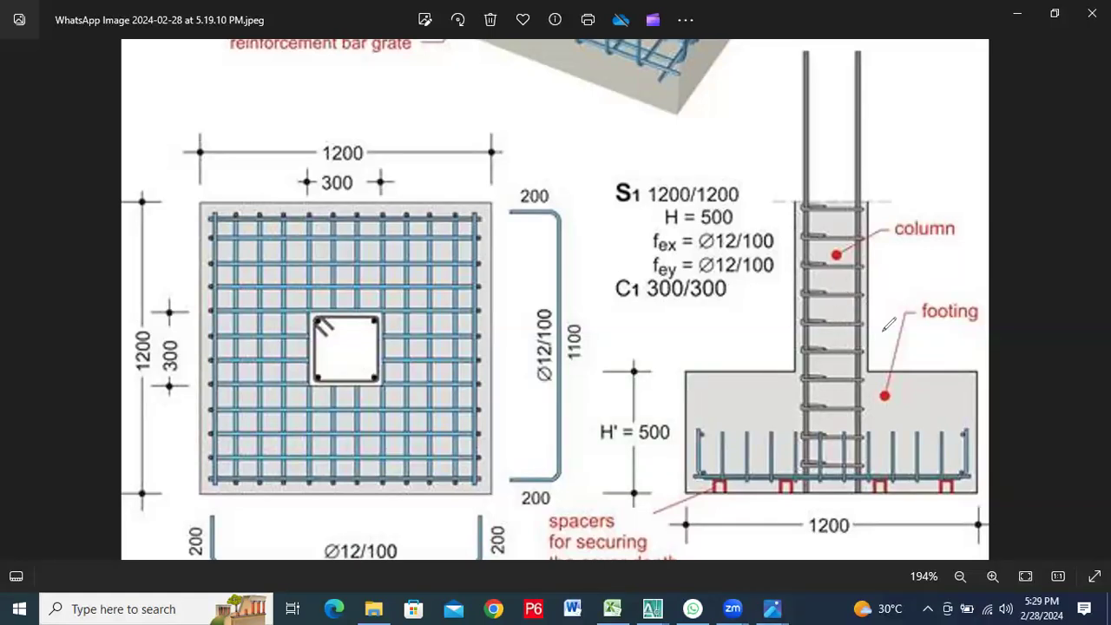
mouse_move(784, 202)
left_mouse_down()
mouse_move(960, 187)
mouse_move(725, 210)
mouse_move(925, 182)
left_mouse_up()
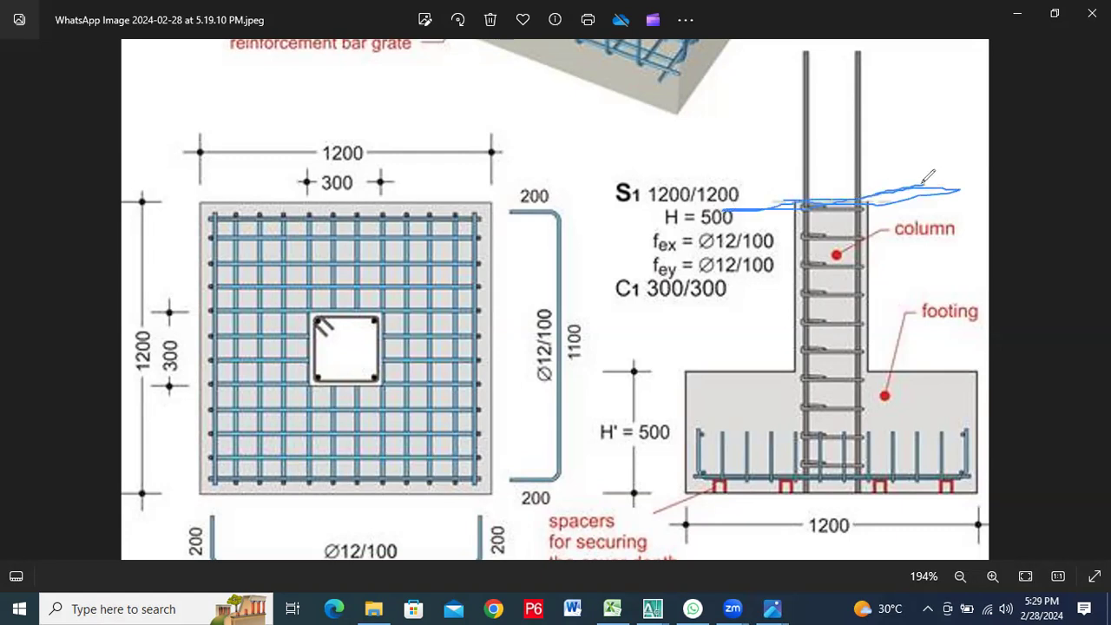
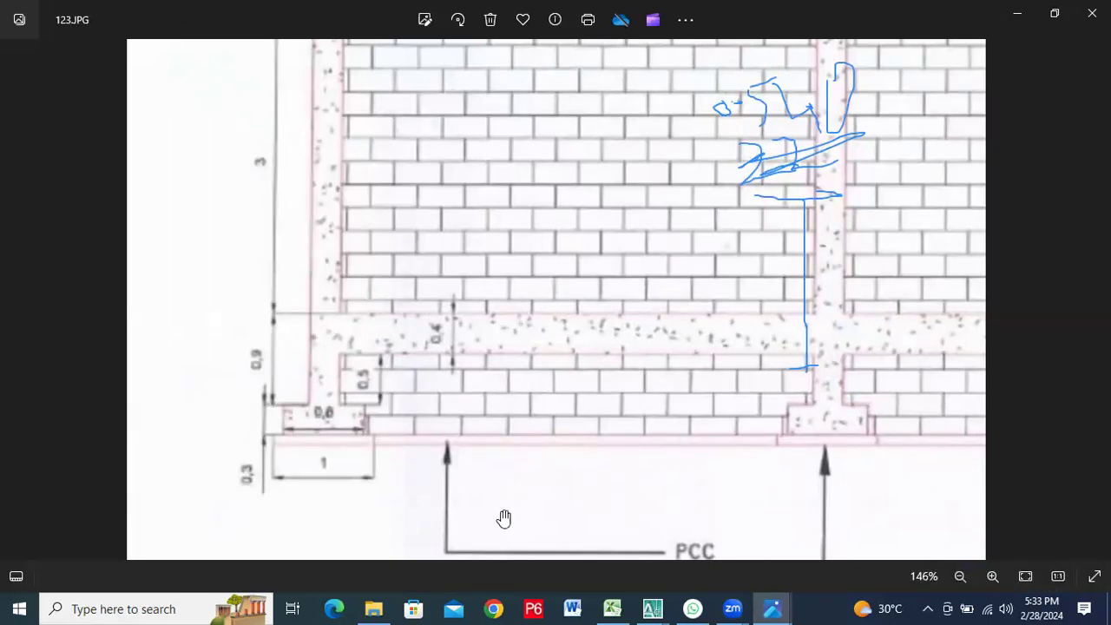
Switch to the WhatsApp footing detail image in Photos and handwrite 0.9 beside the column stub above the footing
mouse_move(718, 603)
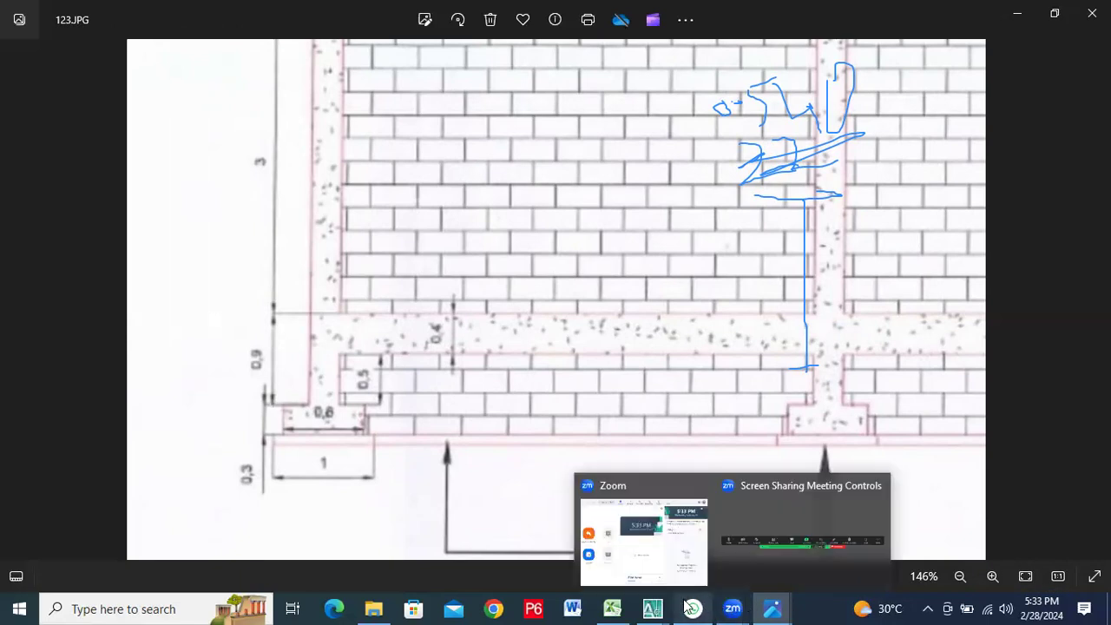
mouse_move(775, 608)
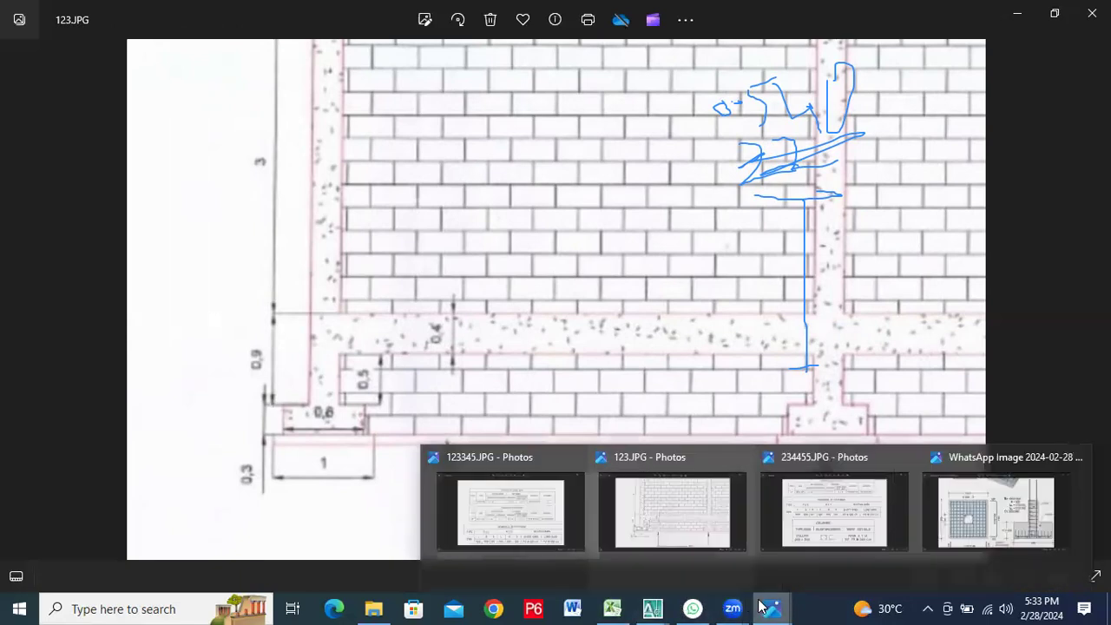
left_click(948, 459)
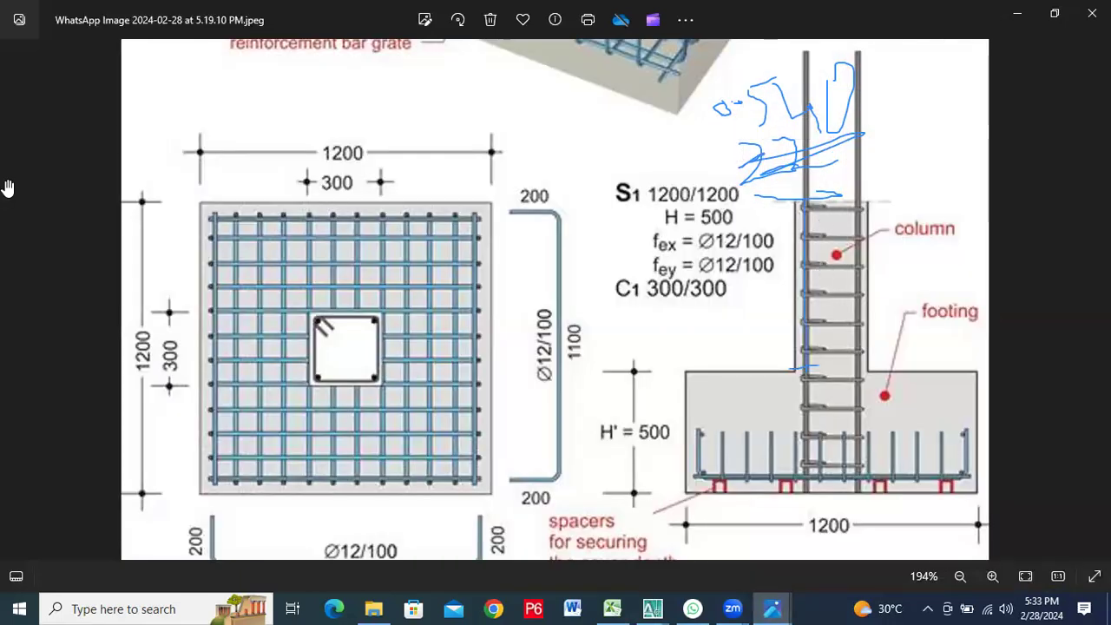
left_click(803, 241)
left_click_drag(744, 309, 748, 297)
left_click(760, 306)
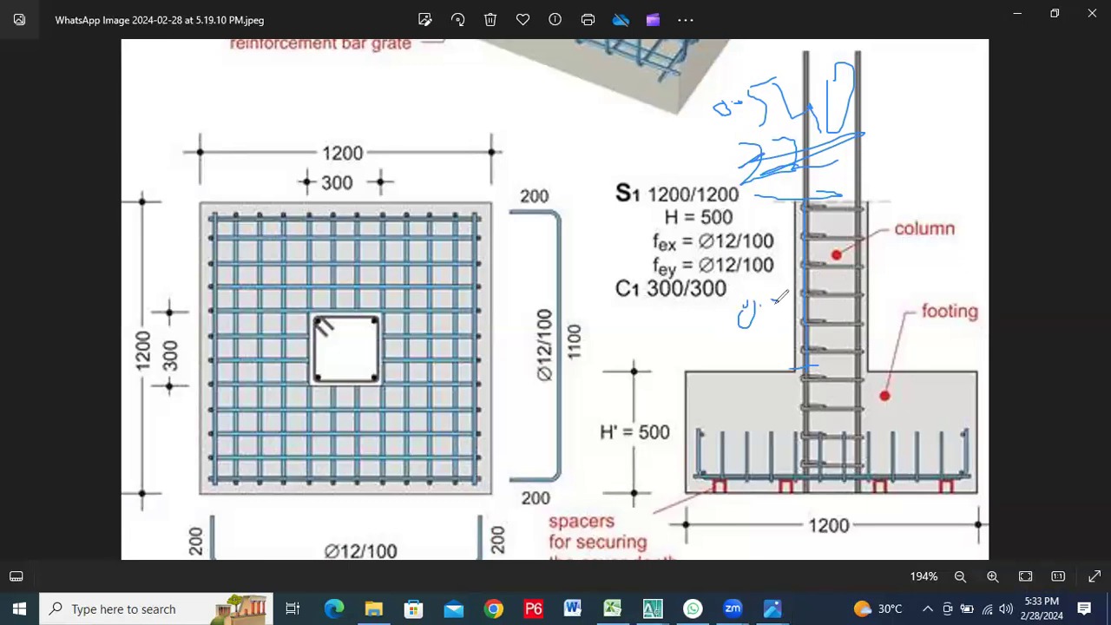
left_click_drag(774, 300, 789, 337)
mouse_move(773, 299)
left_mouse_down()
mouse_move(760, 308)
mouse_move(775, 314)
mouse_move(759, 316)
left_mouse_up()
Mark the footing depth with a freehand line along its side and write 0.300 above it
mouse_move(679, 375)
left_mouse_down()
mouse_move(680, 479)
mouse_move(698, 496)
left_mouse_up()
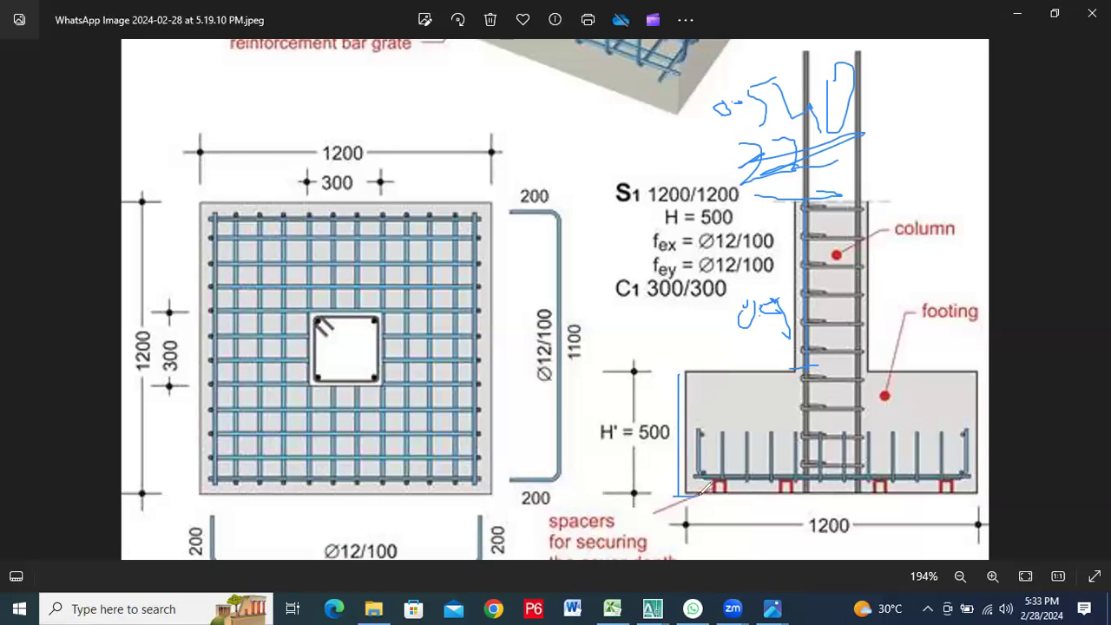
left_click_drag(666, 371, 692, 375)
mouse_move(616, 334)
left_mouse_down()
mouse_move(606, 349)
mouse_move(627, 347)
mouse_move(629, 334)
left_mouse_up()
mouse_move(639, 347)
left_mouse_down()
mouse_move(675, 365)
mouse_move(699, 354)
mouse_move(705, 328)
mouse_move(698, 355)
left_mouse_up()
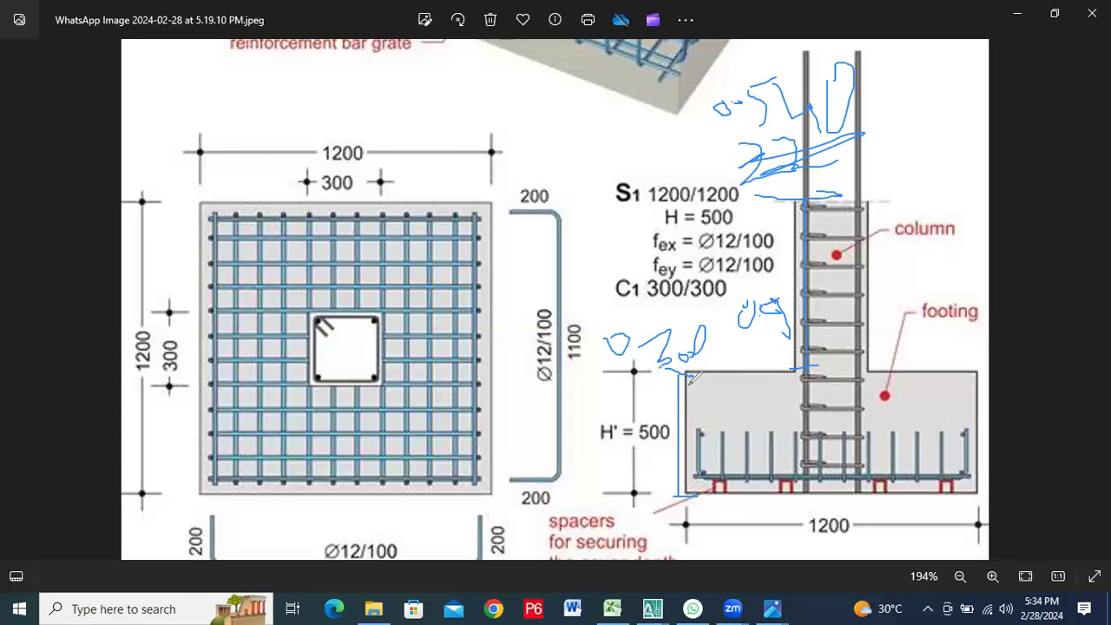
Mark the usable depth inside the footing edge and write the 50 and 24 deductions beside it
left_click_drag(690, 373, 691, 484)
mouse_move(651, 472)
left_mouse_down()
mouse_move(644, 491)
mouse_move(662, 472)
mouse_move(673, 490)
mouse_move(663, 479)
left_mouse_up()
mouse_move(636, 454)
left_mouse_down()
mouse_move(637, 467)
mouse_move(661, 460)
mouse_move(667, 478)
left_mouse_up()
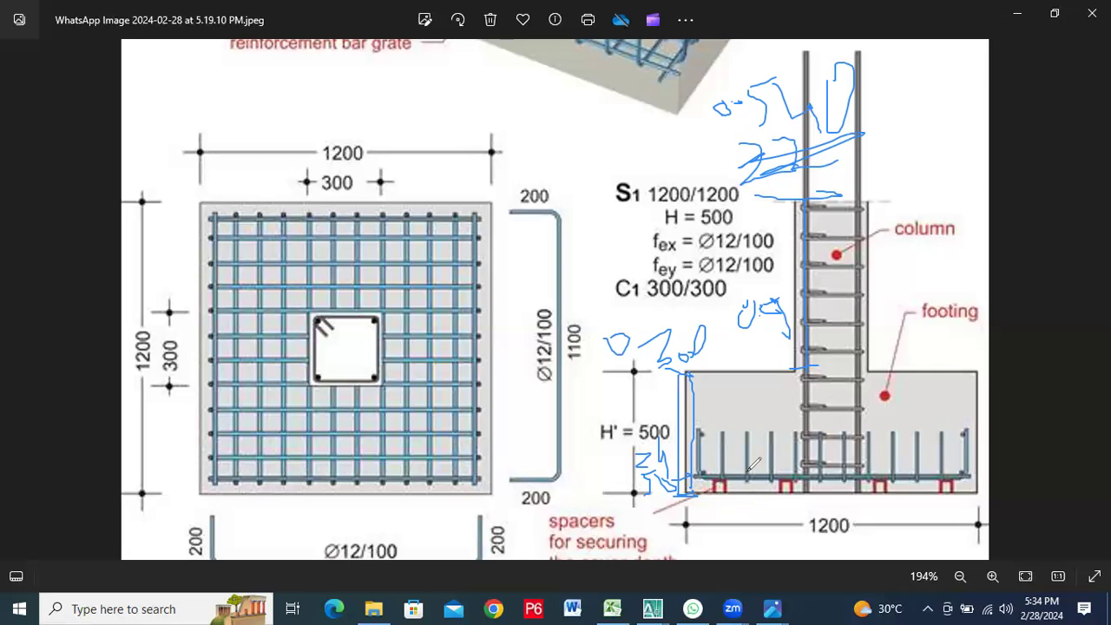
Mark the dowel's horizontal leg at the footing base and write the 225 and 125 lengths beside the bent bar shape
left_click_drag(816, 467, 788, 468)
mouse_move(575, 408)
left_mouse_down()
mouse_move(563, 460)
mouse_move(600, 434)
mouse_move(620, 391)
left_mouse_up()
left_click_drag(670, 352, 632, 380)
mouse_move(552, 247)
left_mouse_down()
mouse_move(569, 231)
mouse_move(576, 242)
mouse_move(590, 234)
mouse_move(613, 210)
mouse_move(611, 223)
left_mouse_up()
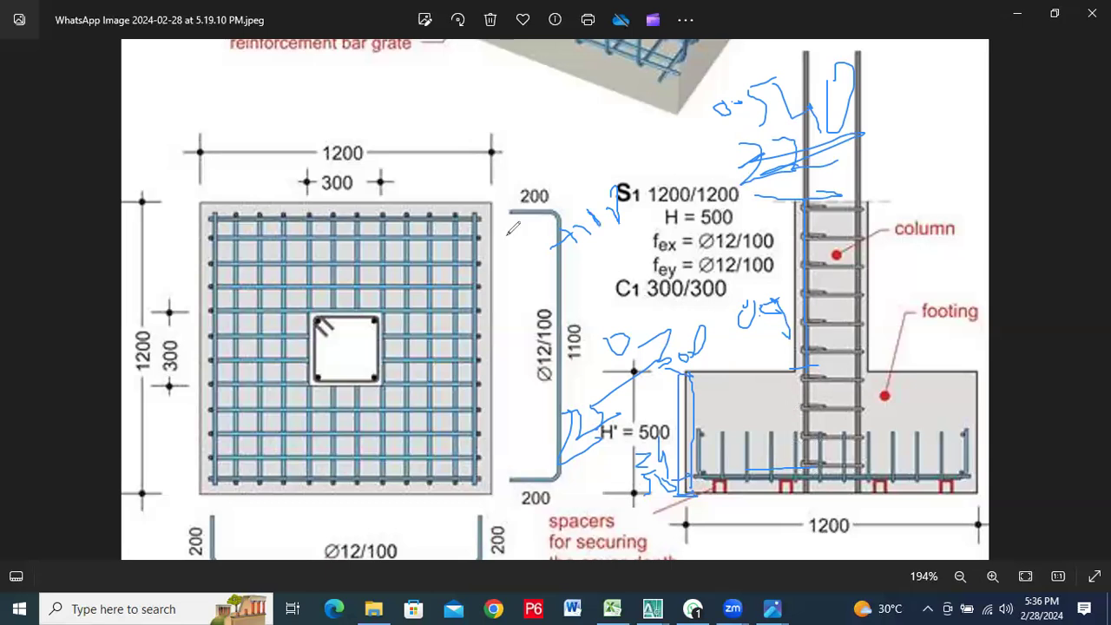
left_click_drag(563, 259, 571, 301)
mouse_move(578, 260)
left_mouse_down()
mouse_move(587, 304)
mouse_move(606, 299)
left_mouse_up()
left_click_drag(608, 244, 612, 302)
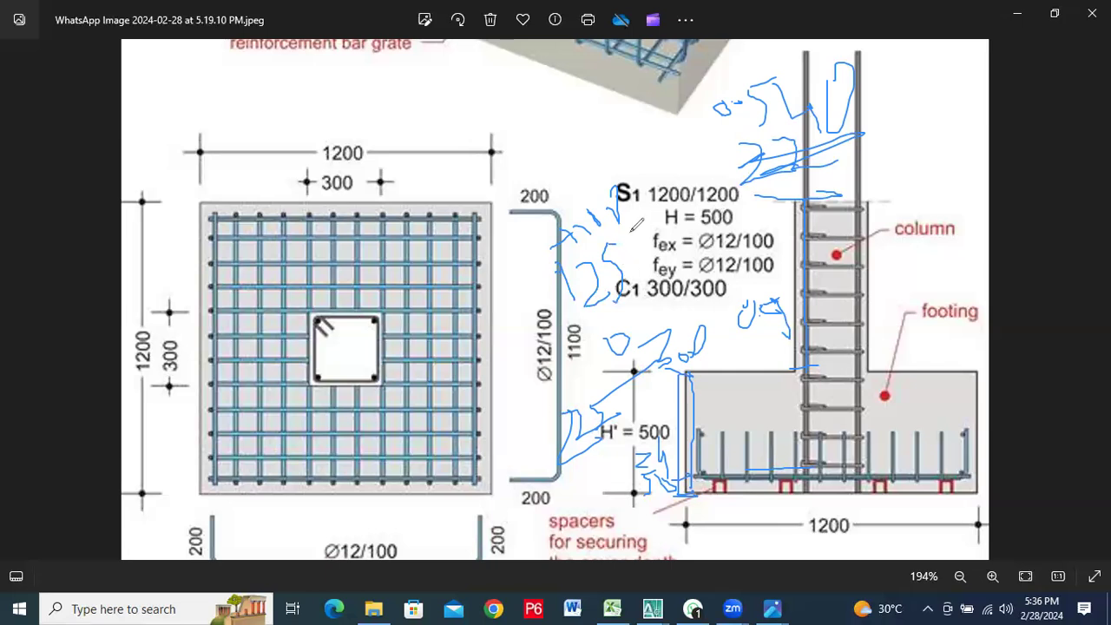
Circle the handwritten component lengths on the footing detail and write 2.015 as their total above the plan
mouse_move(586, 187)
left_mouse_down()
mouse_move(554, 227)
mouse_move(653, 186)
mouse_move(561, 188)
left_mouse_up()
mouse_move(614, 219)
left_mouse_down()
mouse_move(599, 323)
mouse_move(638, 261)
mouse_move(603, 221)
left_mouse_up()
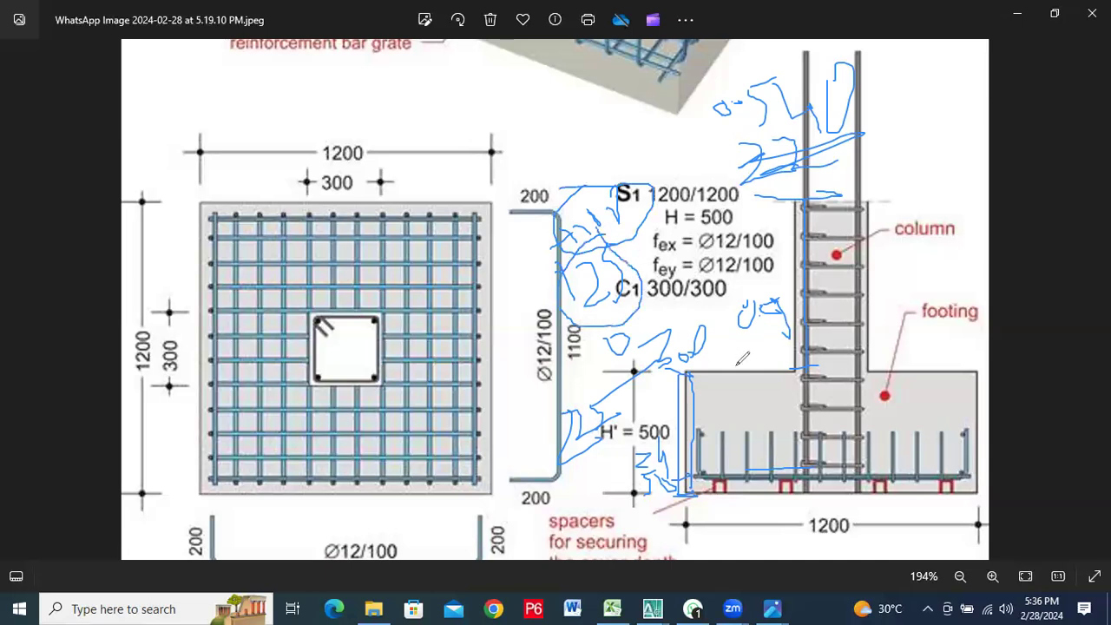
mouse_move(579, 368)
left_mouse_down()
mouse_move(580, 473)
mouse_move(664, 399)
mouse_move(609, 369)
mouse_move(566, 379)
left_mouse_up()
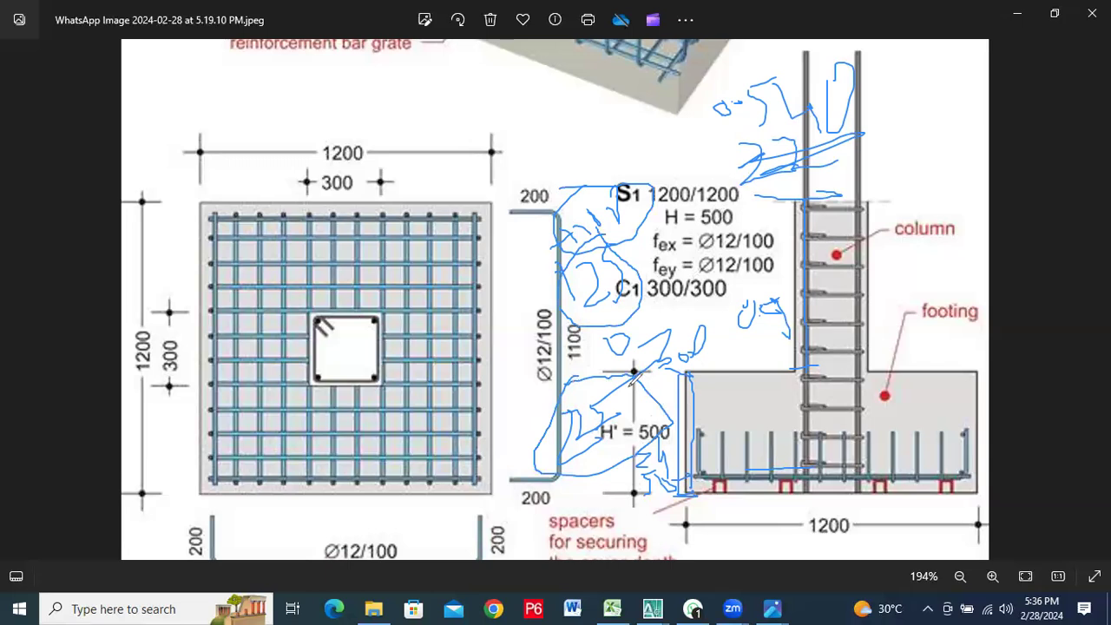
mouse_move(775, 278)
left_mouse_down()
mouse_move(734, 296)
mouse_move(765, 342)
mouse_move(779, 280)
left_mouse_up()
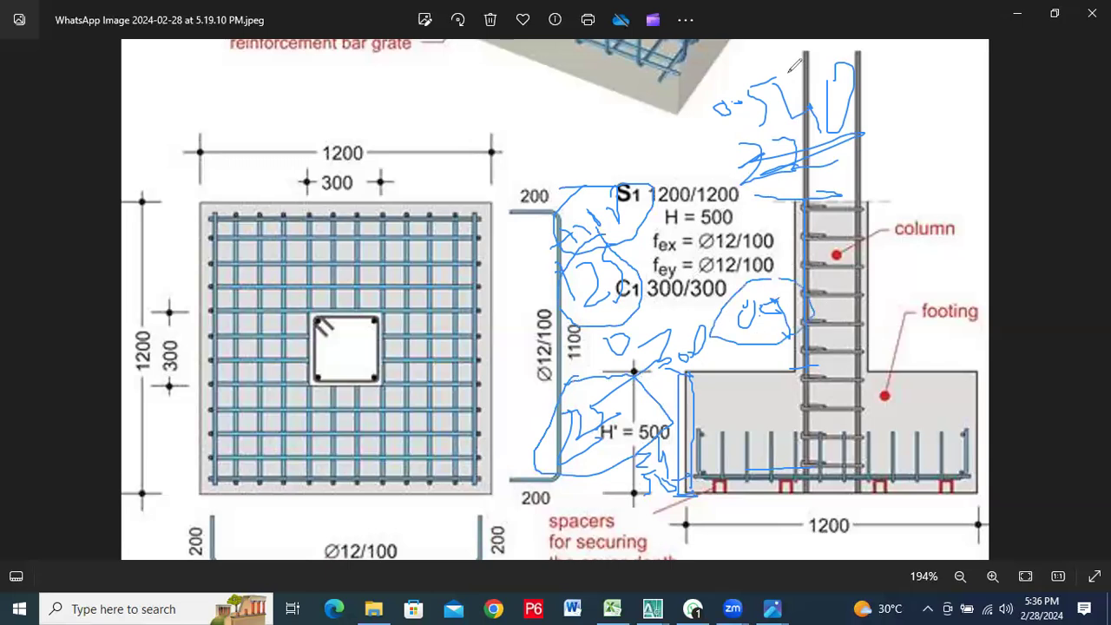
left_click_drag(713, 90, 754, 141)
left_click_drag(846, 112, 770, 83)
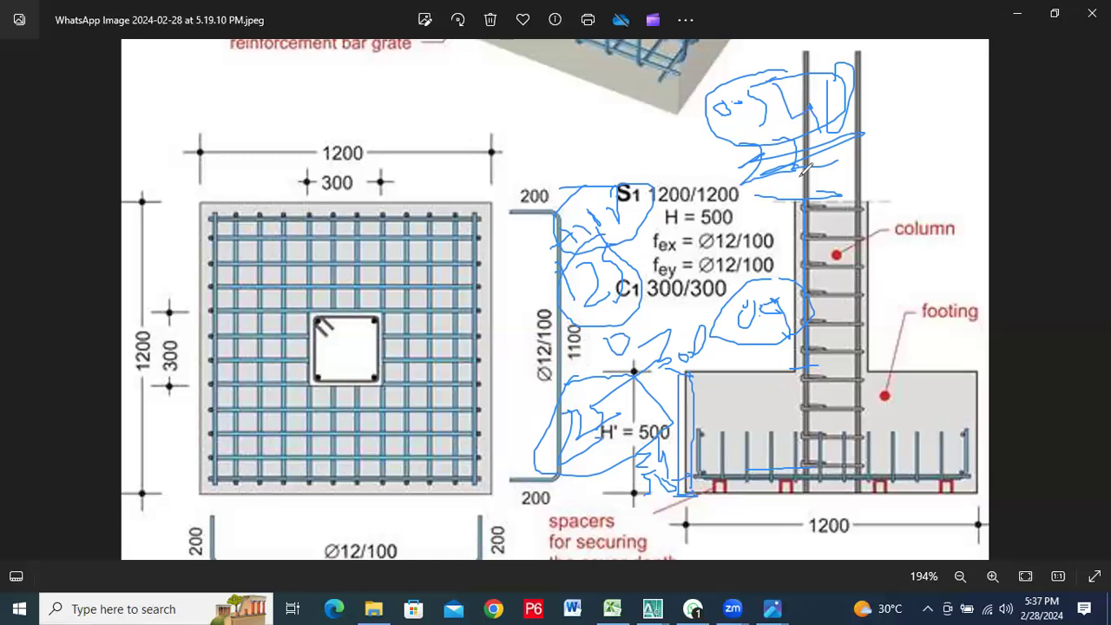
mouse_move(270, 112)
left_mouse_down()
mouse_move(264, 140)
mouse_move(329, 130)
mouse_move(337, 97)
mouse_move(359, 144)
mouse_move(363, 96)
mouse_move(382, 144)
left_mouse_up()
left_click_drag(359, 96, 376, 96)
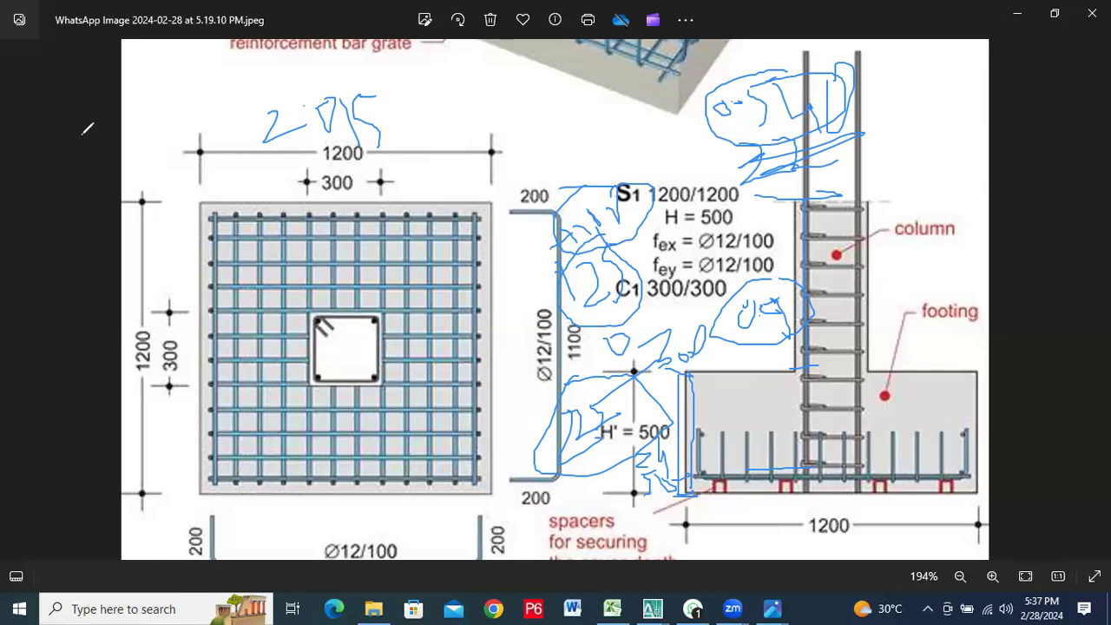
Erase the handwritten annotations from the footing detail, including the 2.015 total
mouse_move(704, 437)
left_mouse_down()
mouse_move(719, 454)
mouse_move(640, 462)
mouse_move(670, 500)
mouse_move(696, 466)
mouse_move(796, 476)
left_mouse_up()
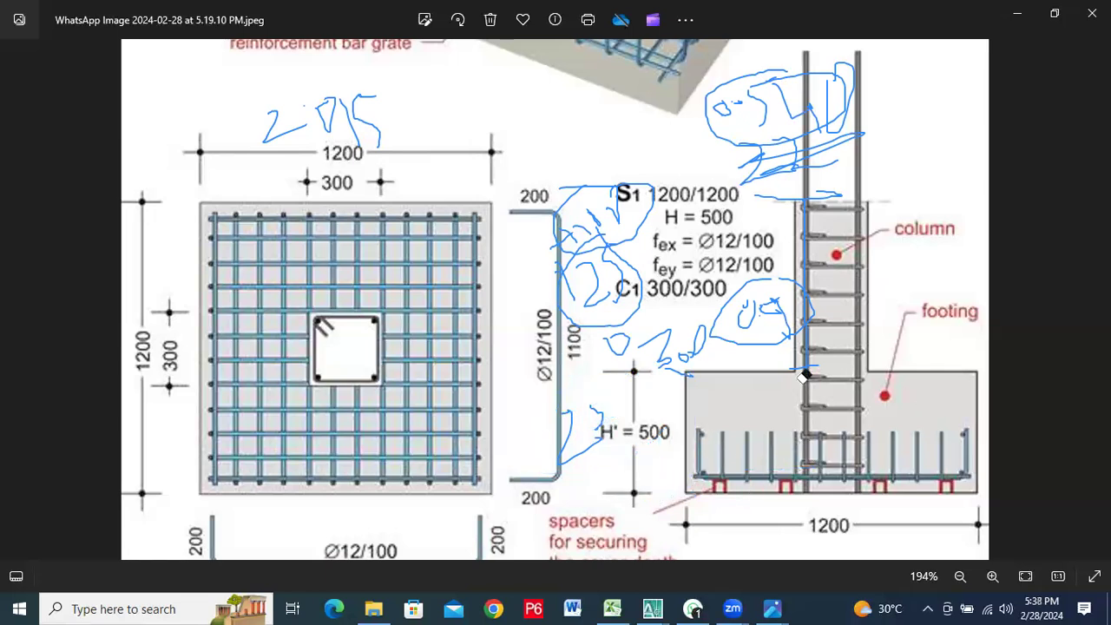
mouse_move(600, 404)
left_mouse_down()
mouse_move(576, 366)
mouse_move(726, 383)
mouse_move(689, 353)
mouse_move(772, 301)
mouse_move(780, 357)
mouse_move(816, 104)
mouse_move(761, 166)
mouse_move(755, 92)
mouse_move(836, 85)
mouse_move(837, 117)
left_mouse_up()
mouse_move(612, 258)
left_mouse_down()
mouse_move(642, 208)
mouse_move(717, 170)
mouse_move(561, 245)
mouse_move(632, 182)
mouse_move(604, 264)
mouse_move(627, 377)
left_mouse_up()
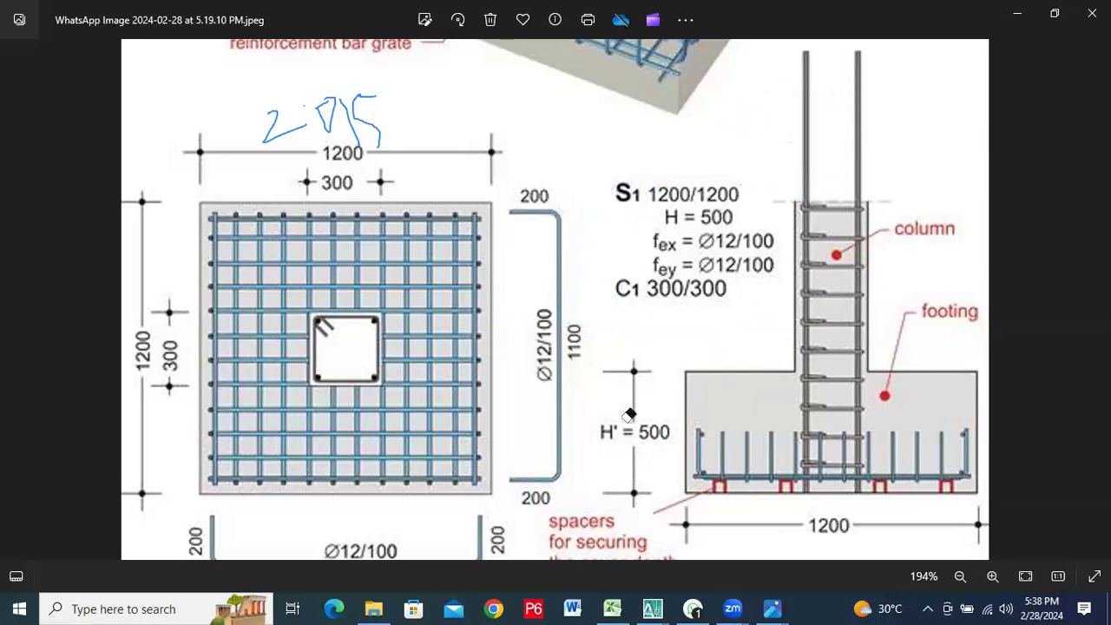
left_click_drag(384, 118, 313, 116)
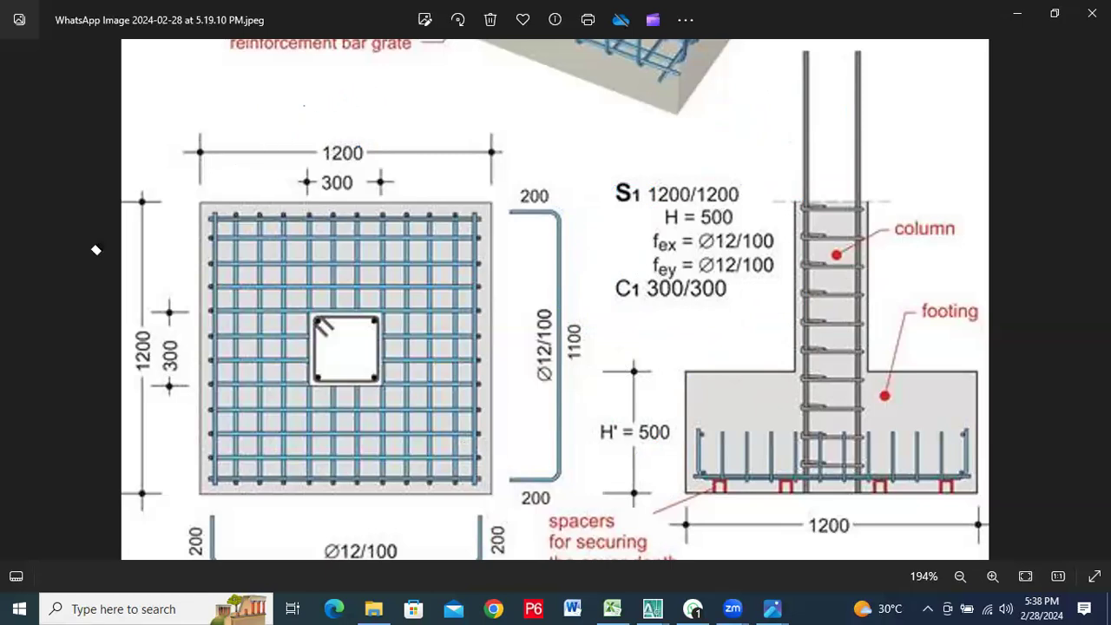
Return to the Excel schedule and enter 2.015 as the dowel bars' cut length in H15
left_click(612, 608)
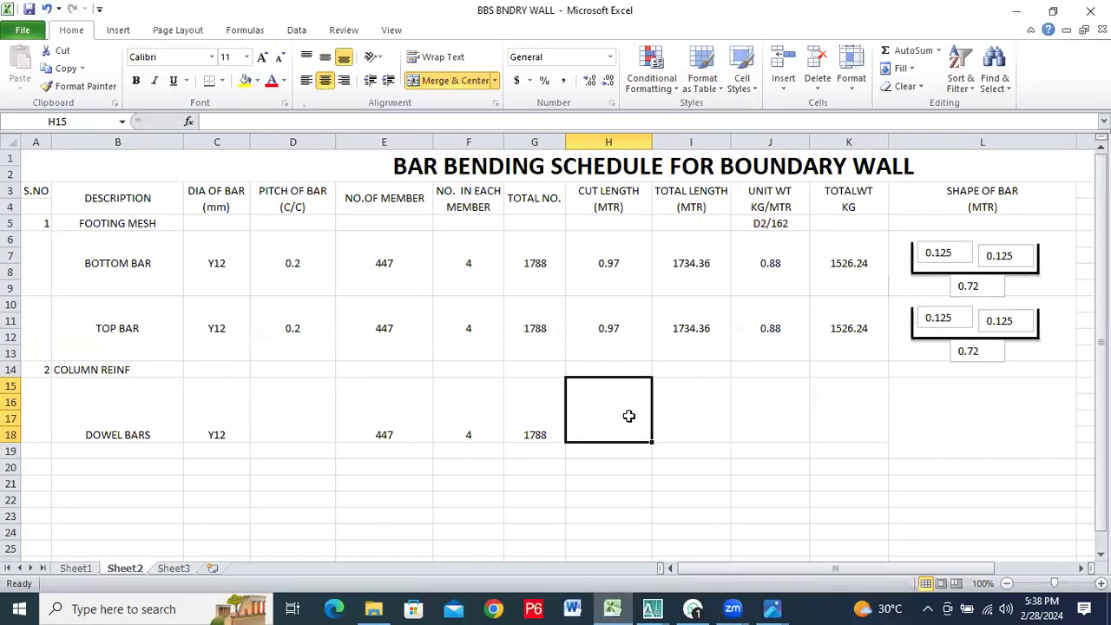
type("2")
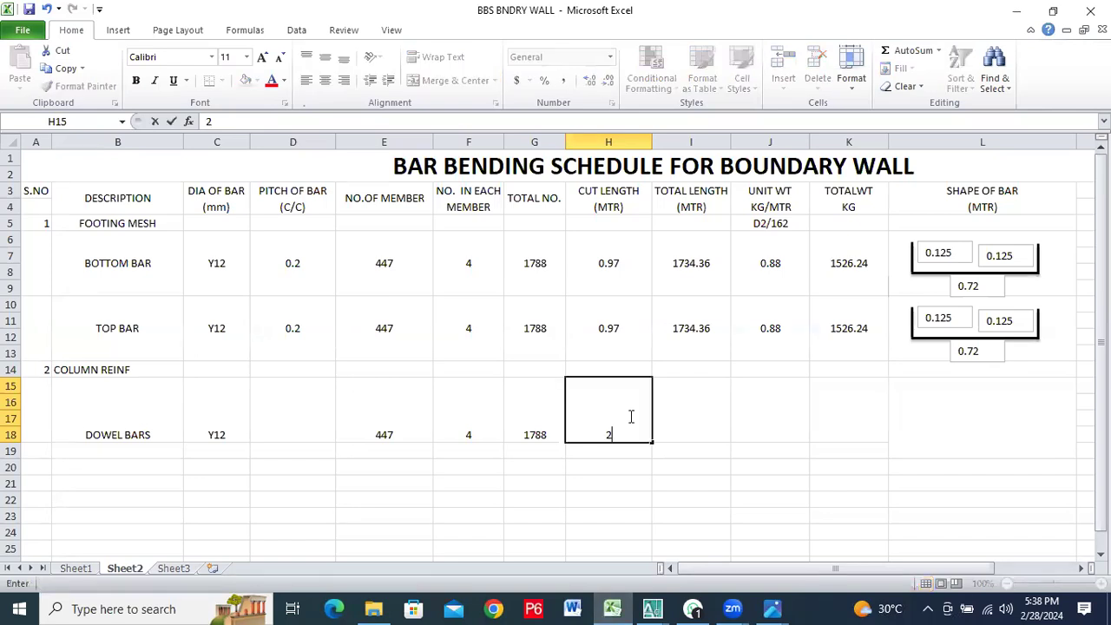
type(".015")
Enter 3602.82 as the dowel bars' total length in I15
left_click(703, 404)
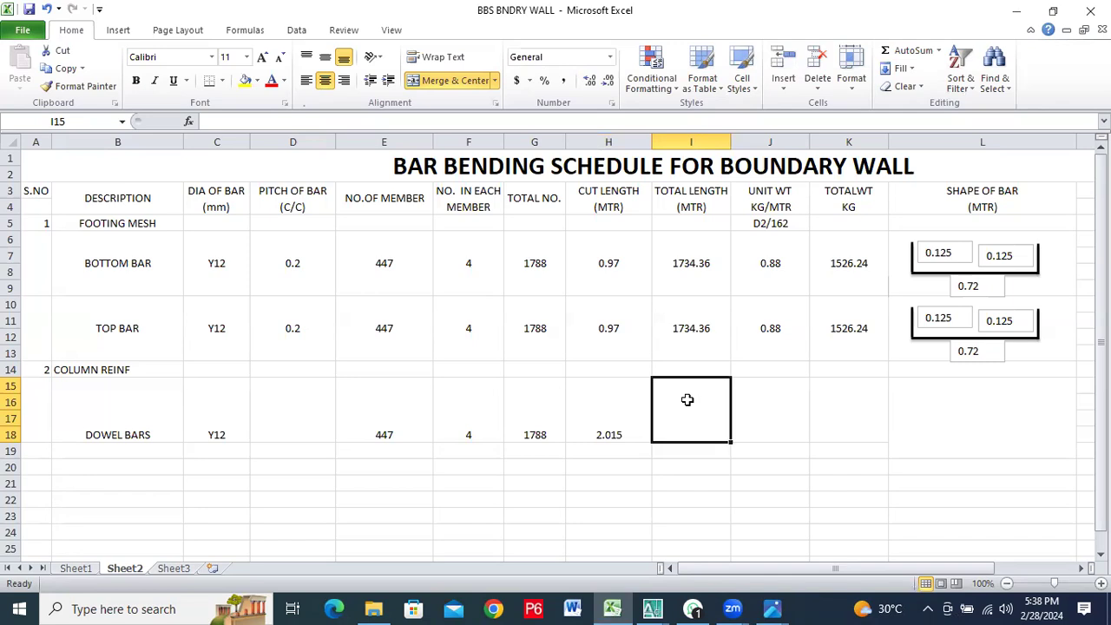
type("3")
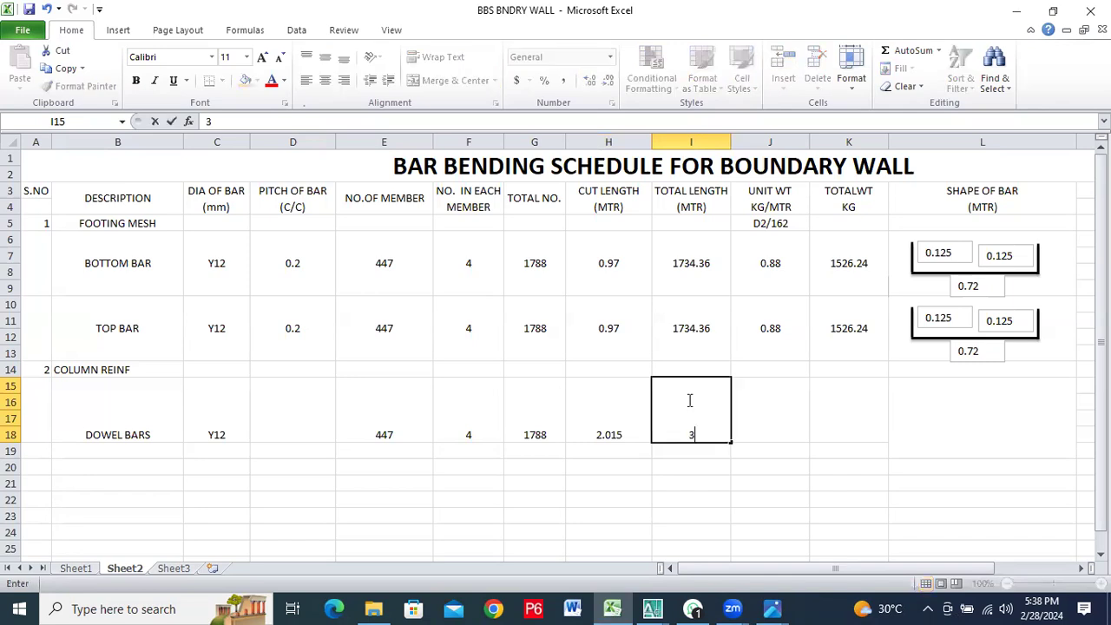
type("602.82")
Enter 0.88 as the dowel bars' unit weight in J15
left_click(785, 405)
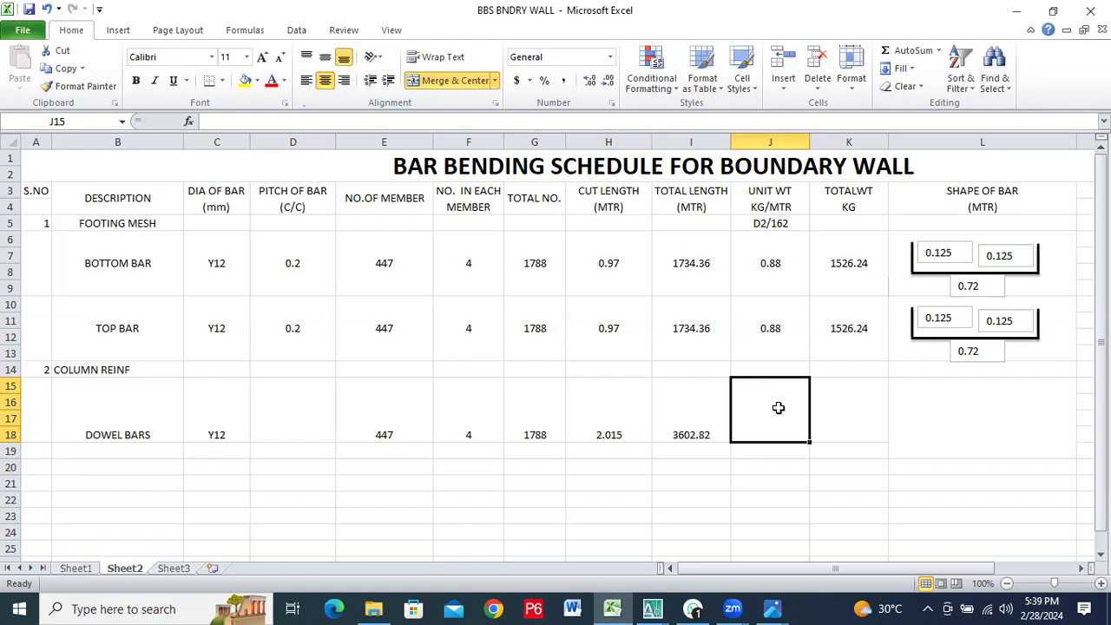
type("0")
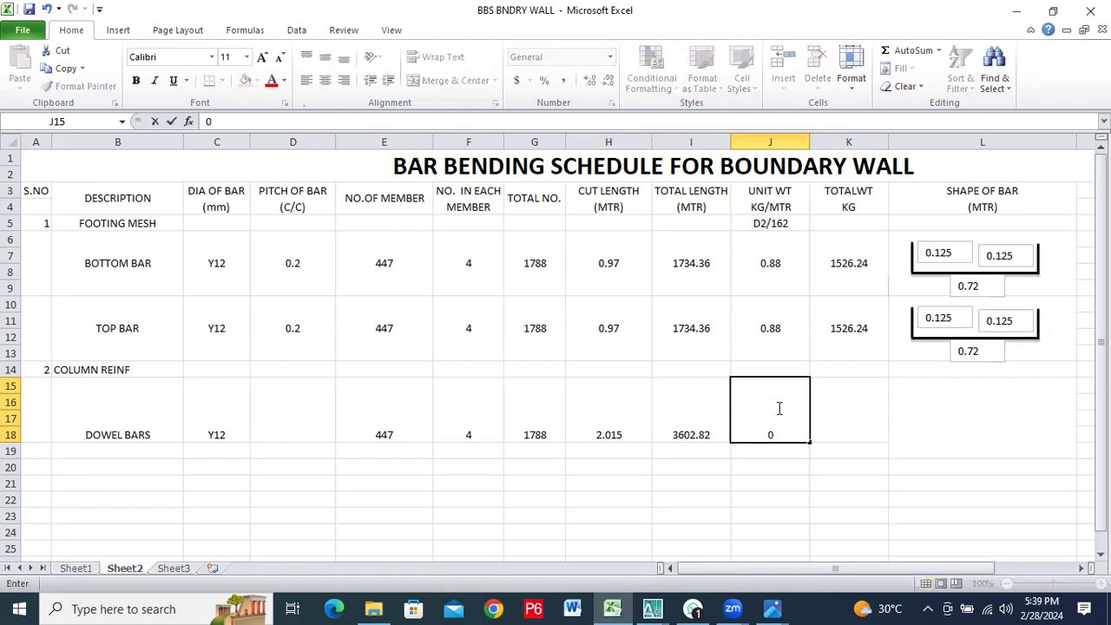
type(".88")
Enter 3170.48 as the dowel bars' total weight in K15
left_click(873, 418)
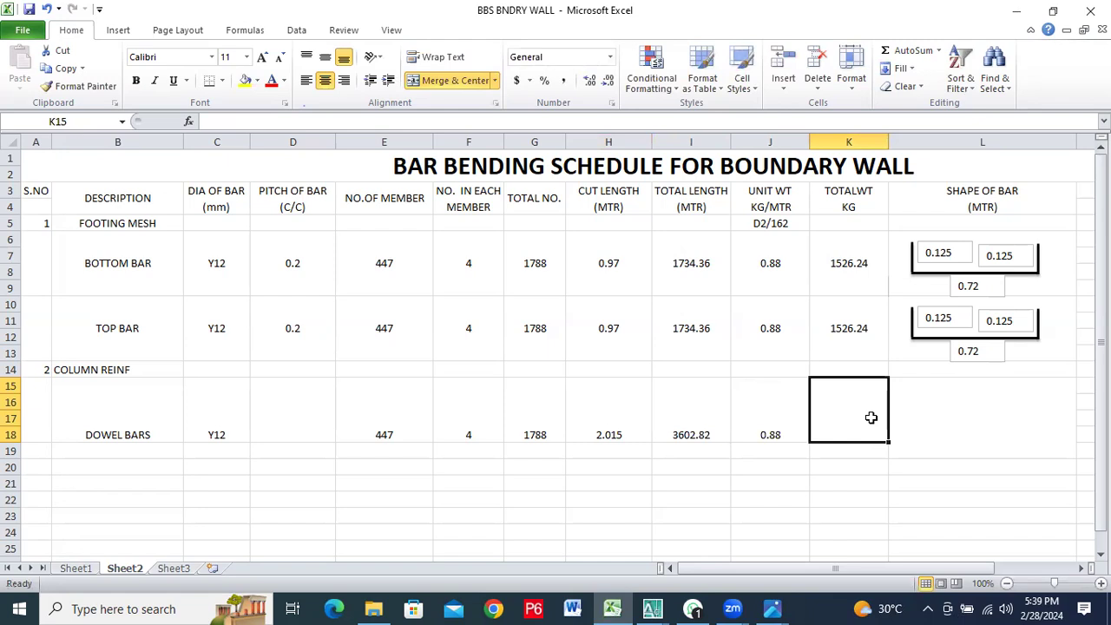
type("317")
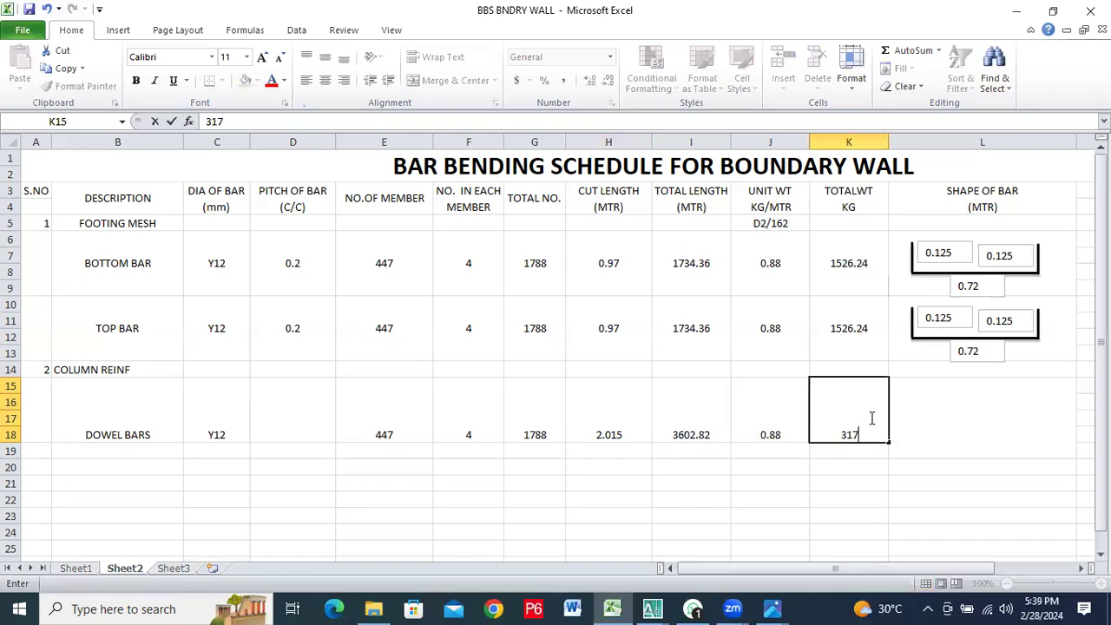
type("0.48")
left_click(959, 413)
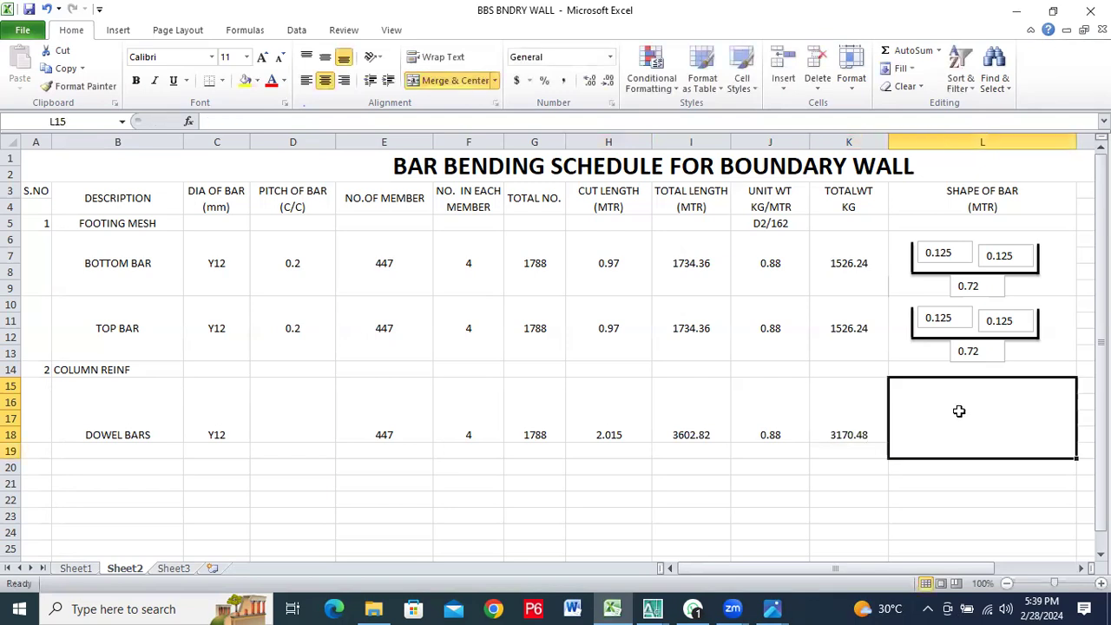
left_click(837, 421)
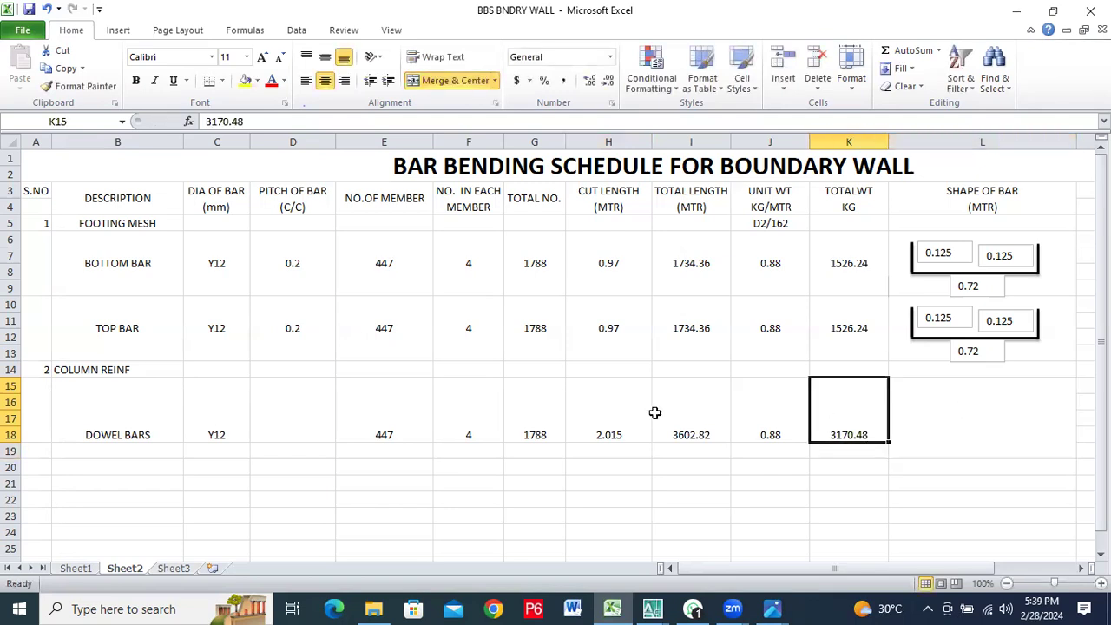
Middle-align the dowel bars' description, bar diameter, number of members and number in each member vertically in their cells
left_click(117, 401)
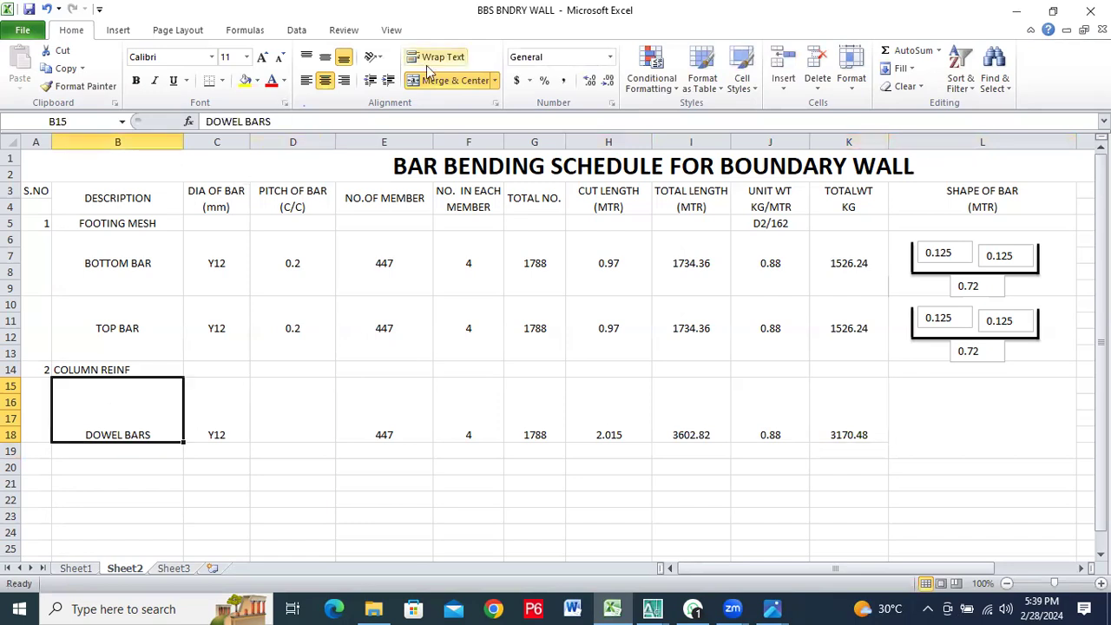
left_click(325, 55)
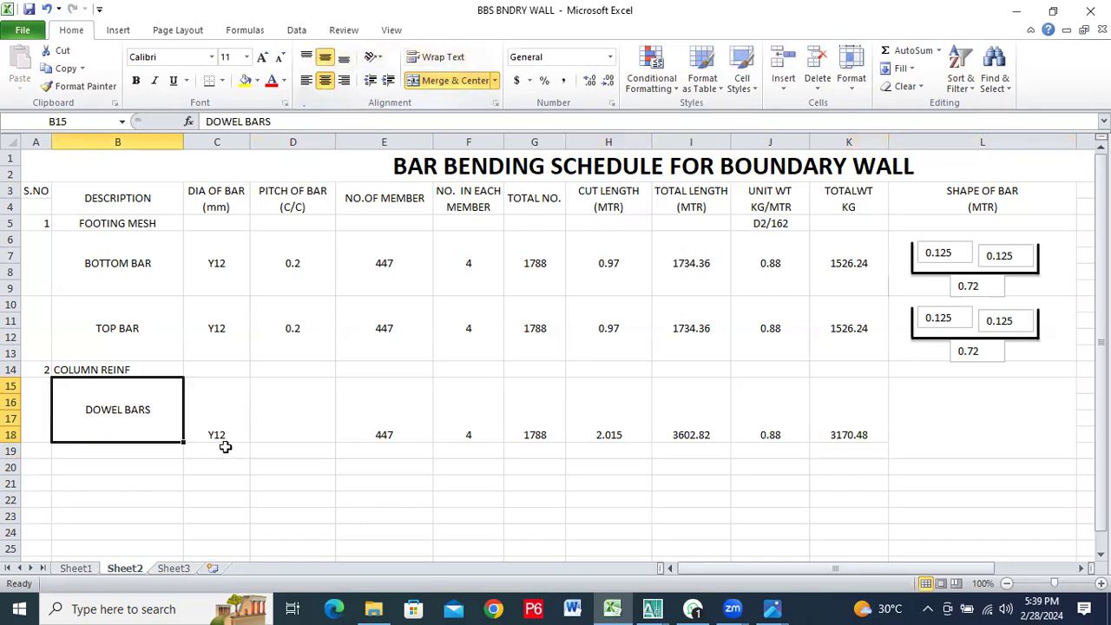
left_click(218, 382)
left_click(321, 55)
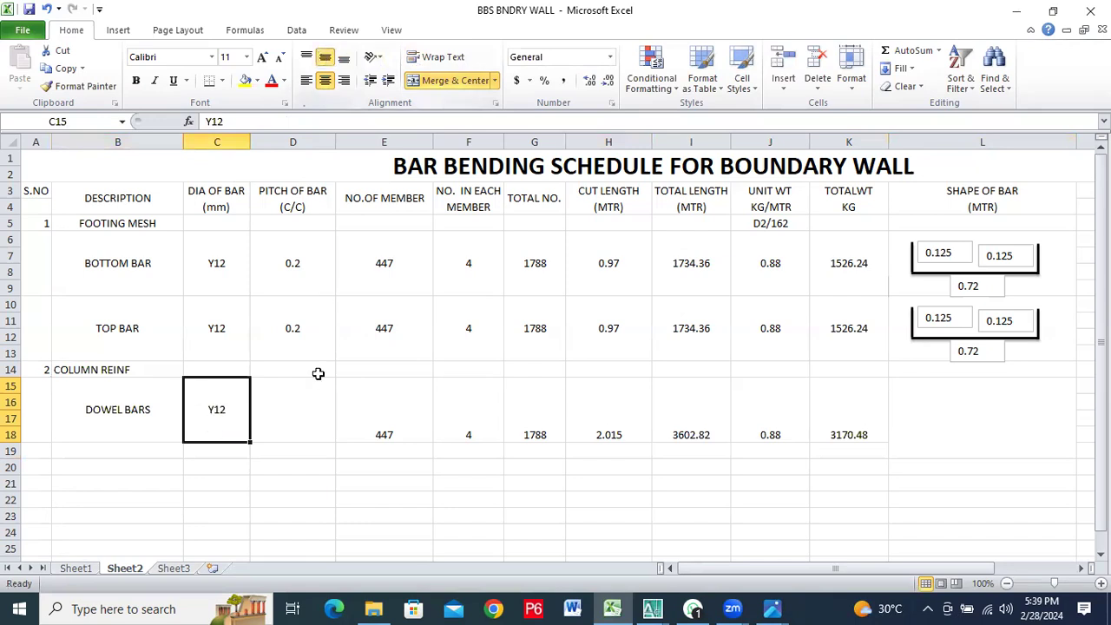
left_click(390, 418)
left_click(325, 56)
left_click(461, 417)
left_click(325, 57)
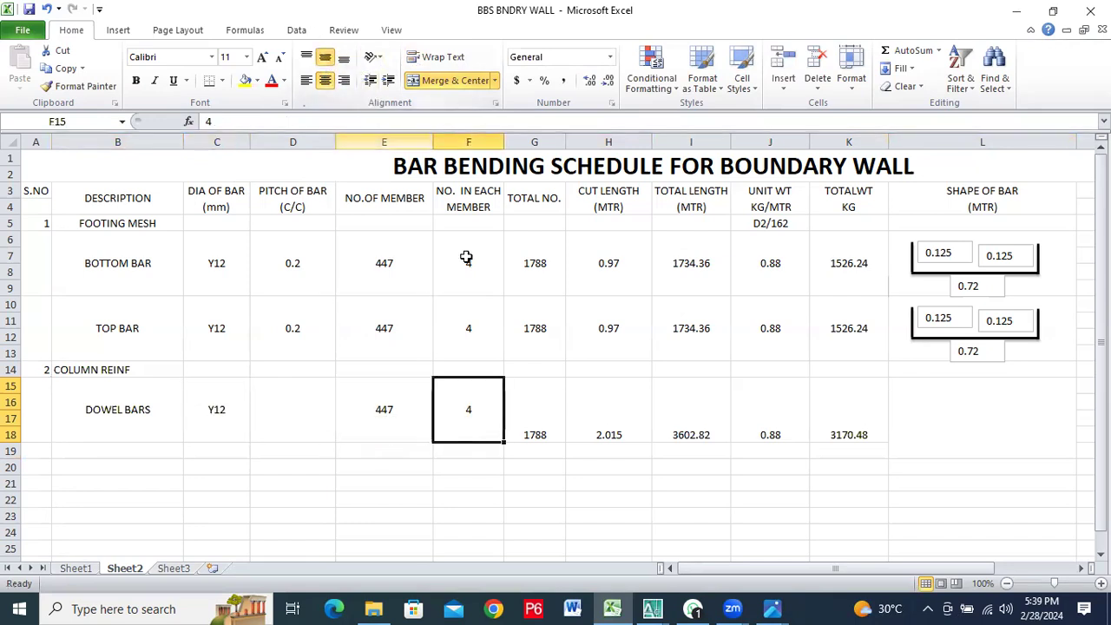
Middle-align the dowel bars' total number, cut length and total length vertically in G15, H15 and I15
left_click(537, 414)
left_click(325, 56)
left_click(585, 390)
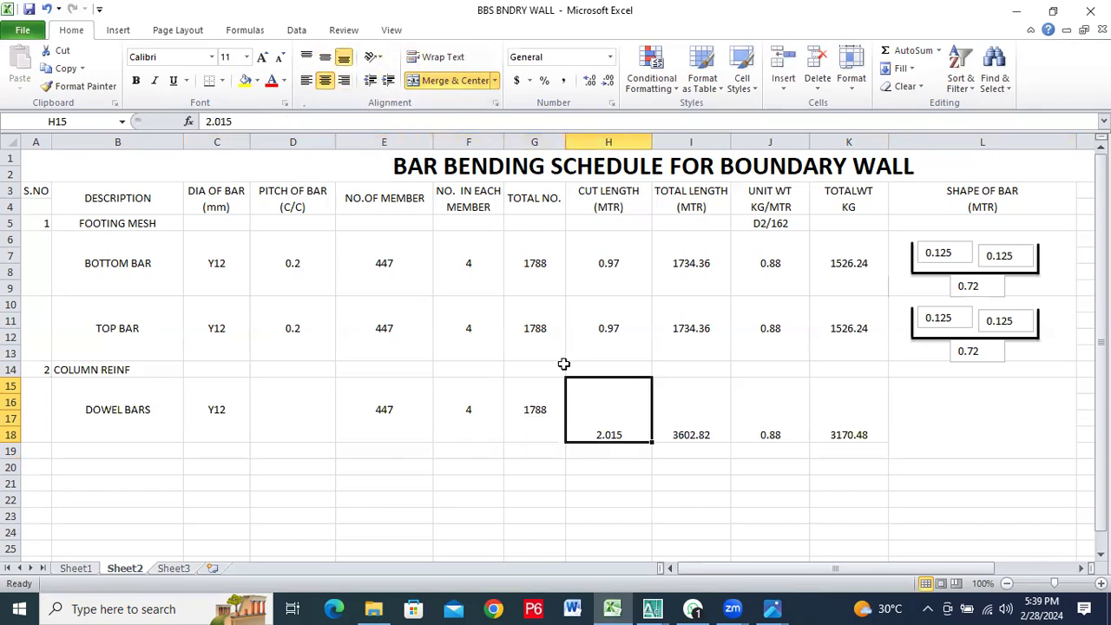
left_click(325, 56)
left_click(704, 406)
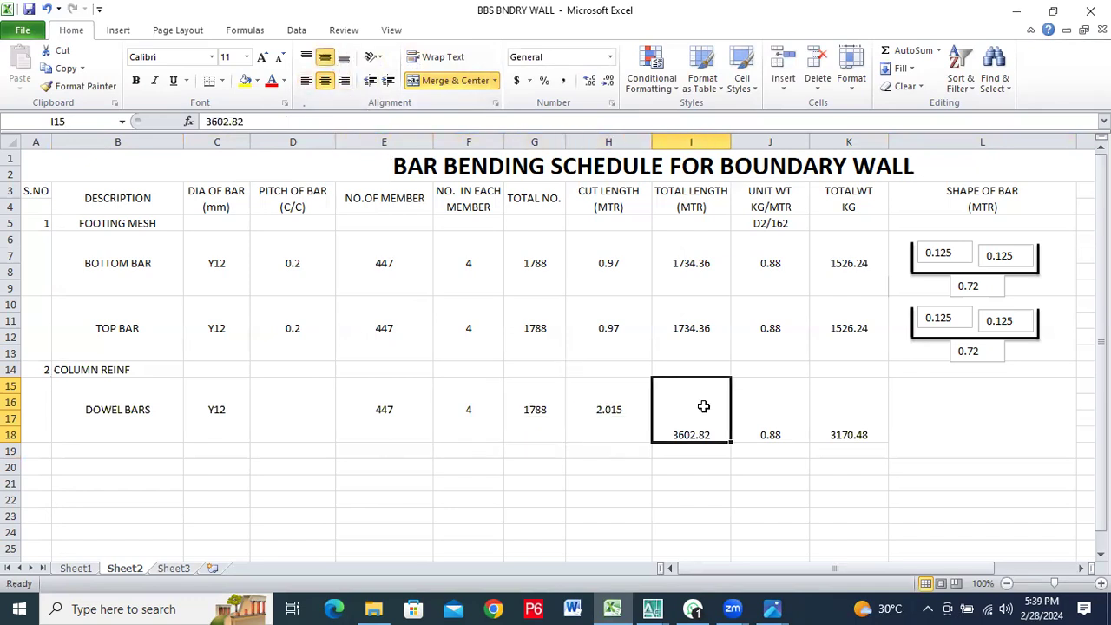
left_click(326, 56)
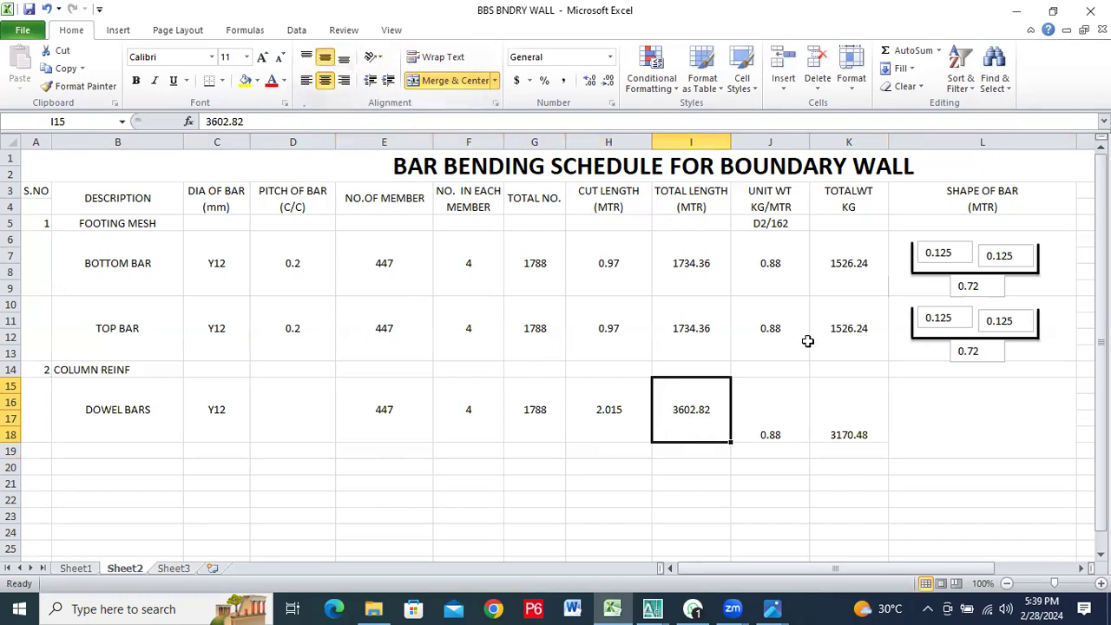
Middle-align the dowel bars' unit weight and total weight vertically in J15 and K15
left_click(787, 381)
left_click(324, 56)
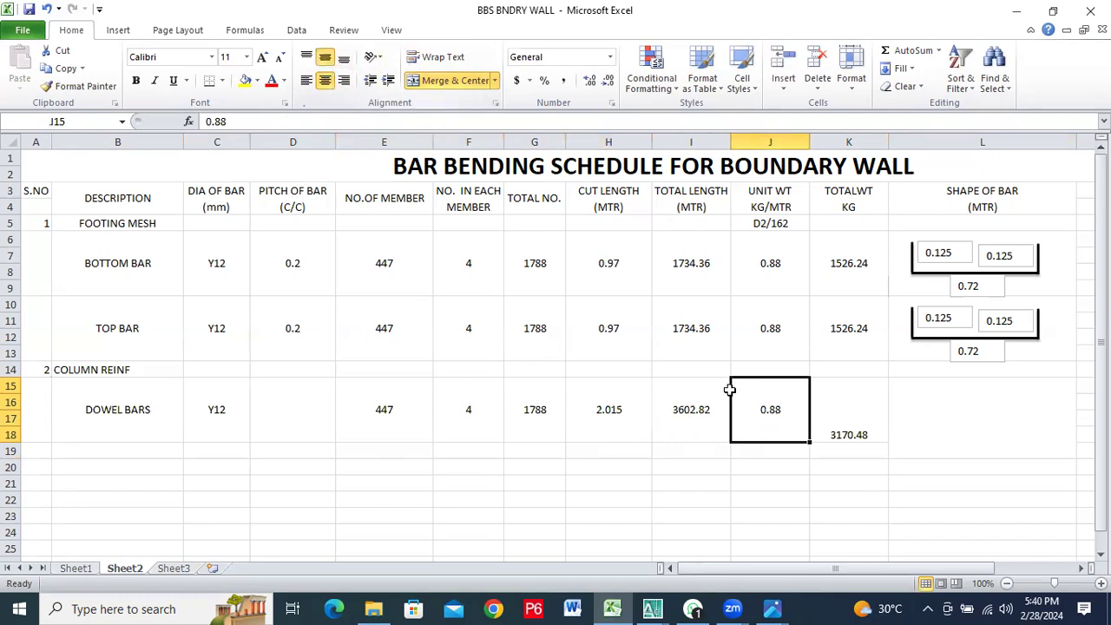
left_click(827, 428)
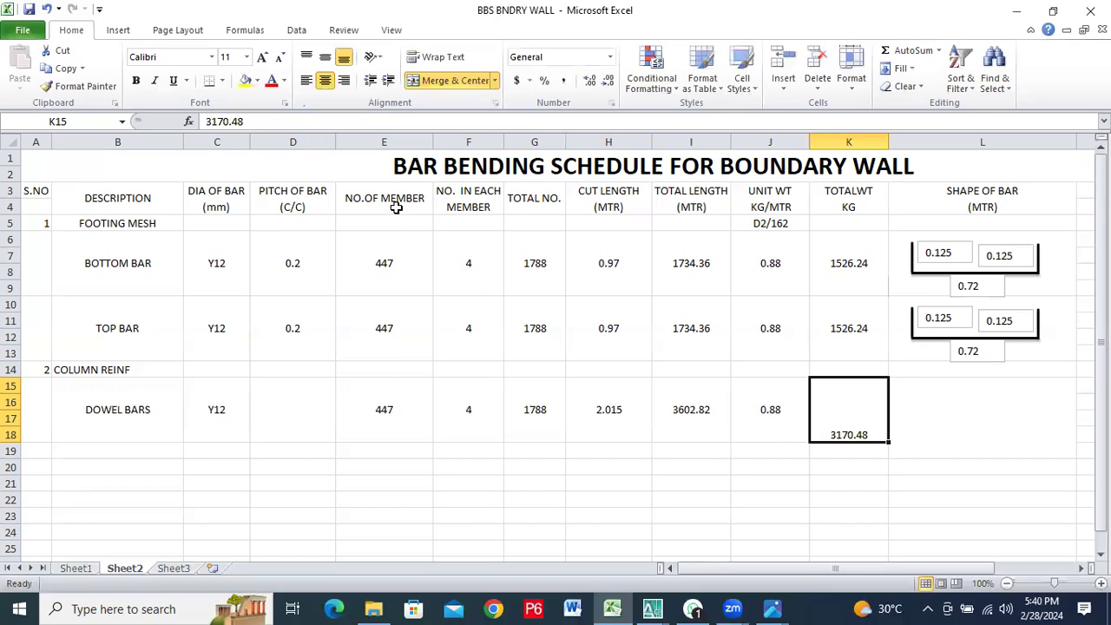
left_click(325, 57)
Unmerge the dowel bars' shape cell L15:L19 and re-merge only L15:L18, centred horizontally and vertically
left_click(987, 403)
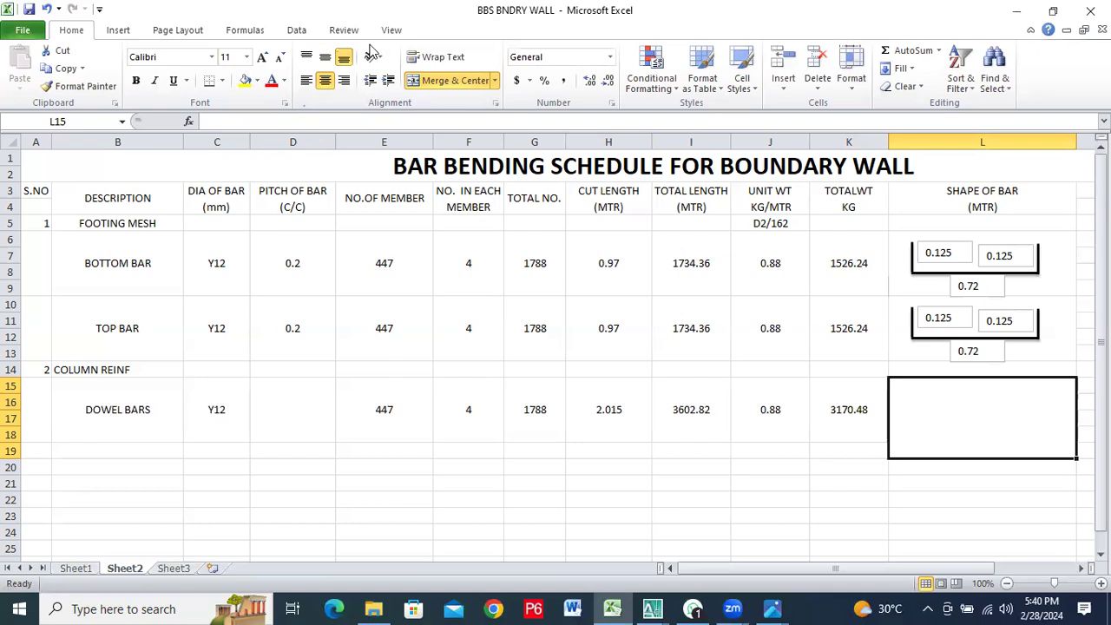
left_click(451, 80)
left_click_drag(979, 386, 977, 429)
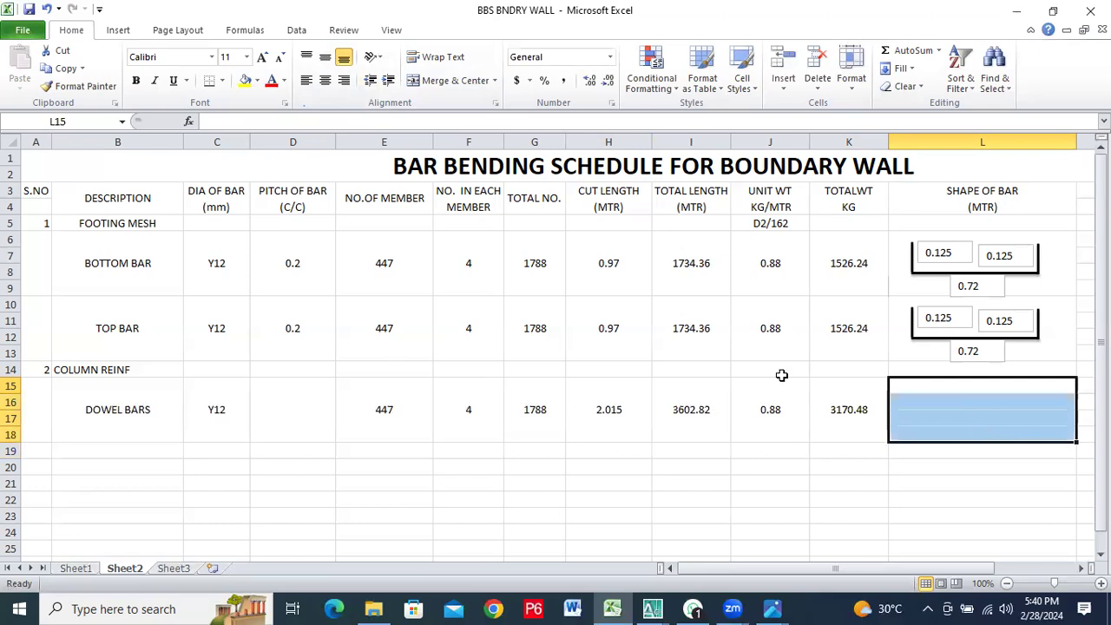
left_click(325, 56)
left_click(325, 80)
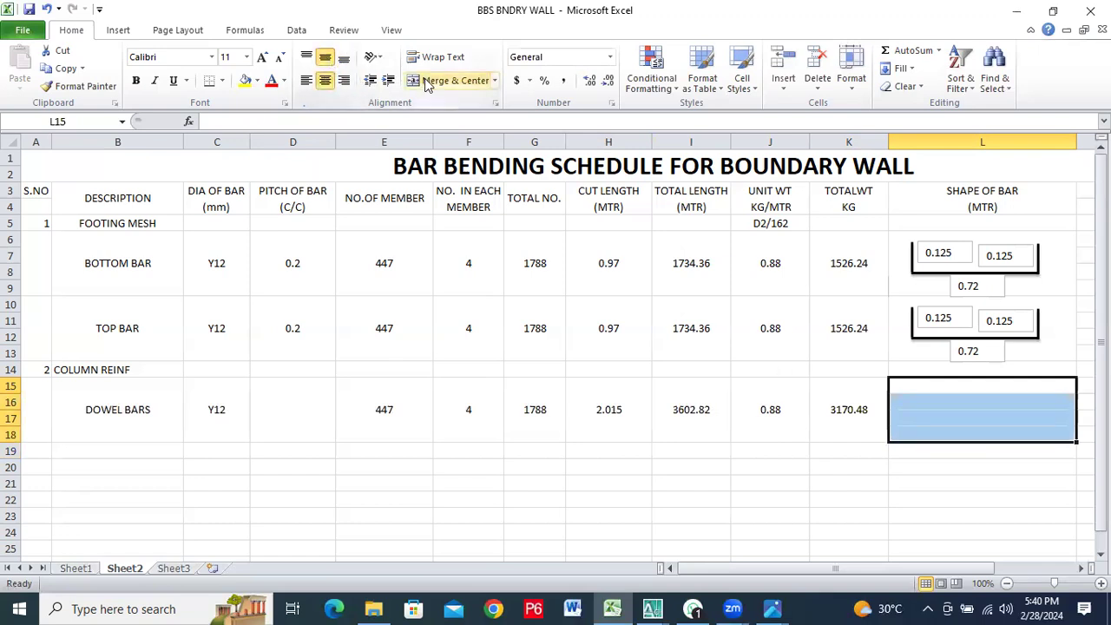
left_click(451, 81)
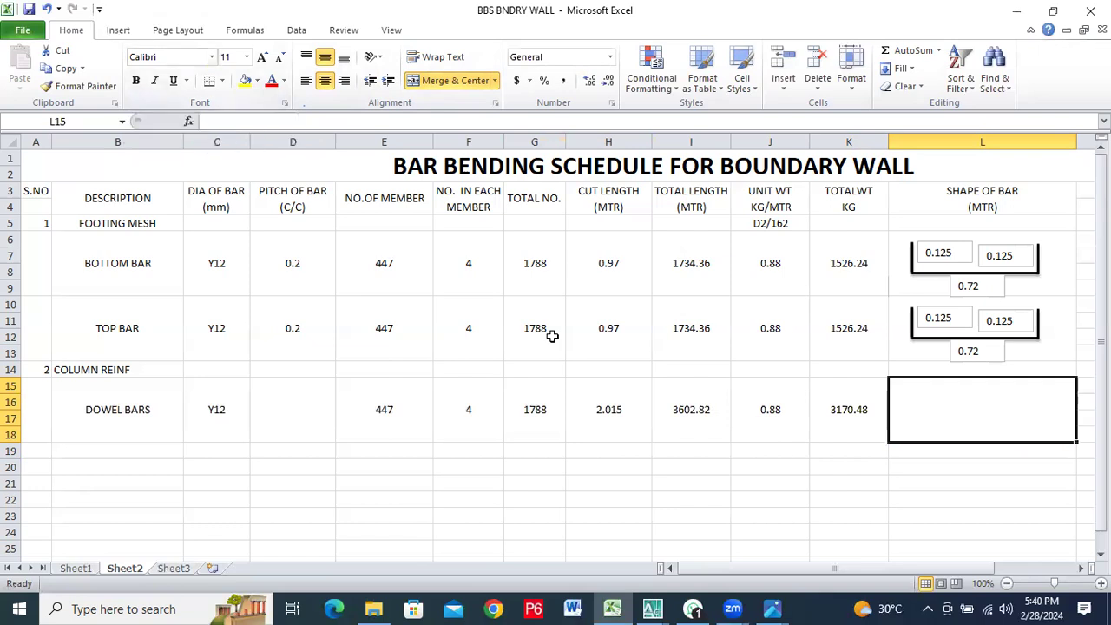
Draw a straight vertical line about 0.5" high in the left part of the dowel bars' shape cell L15
left_click(119, 30)
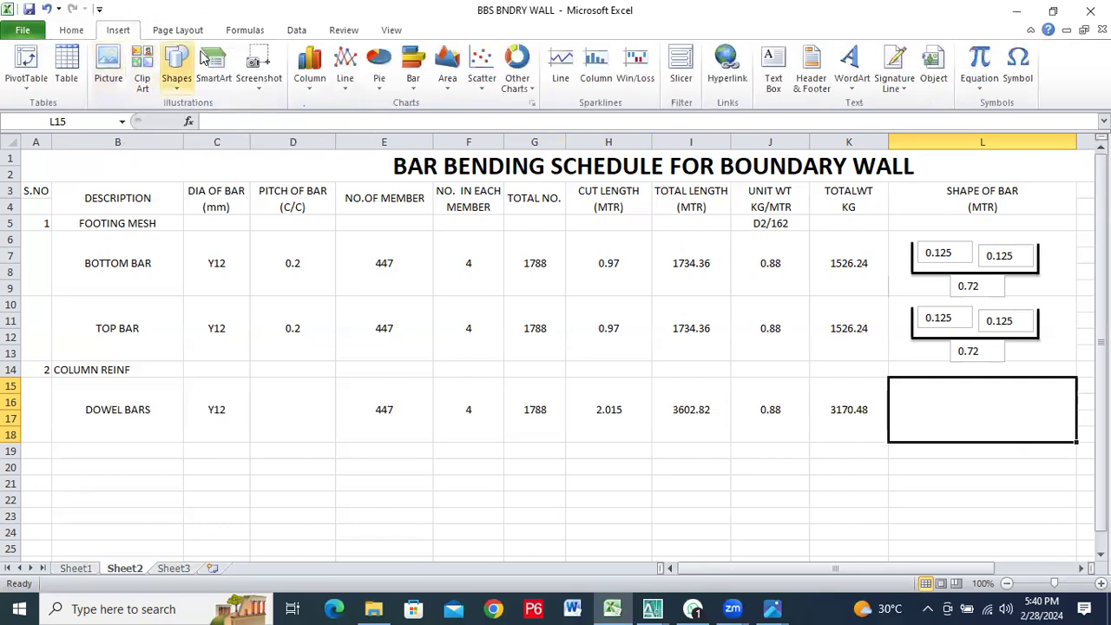
left_click(177, 80)
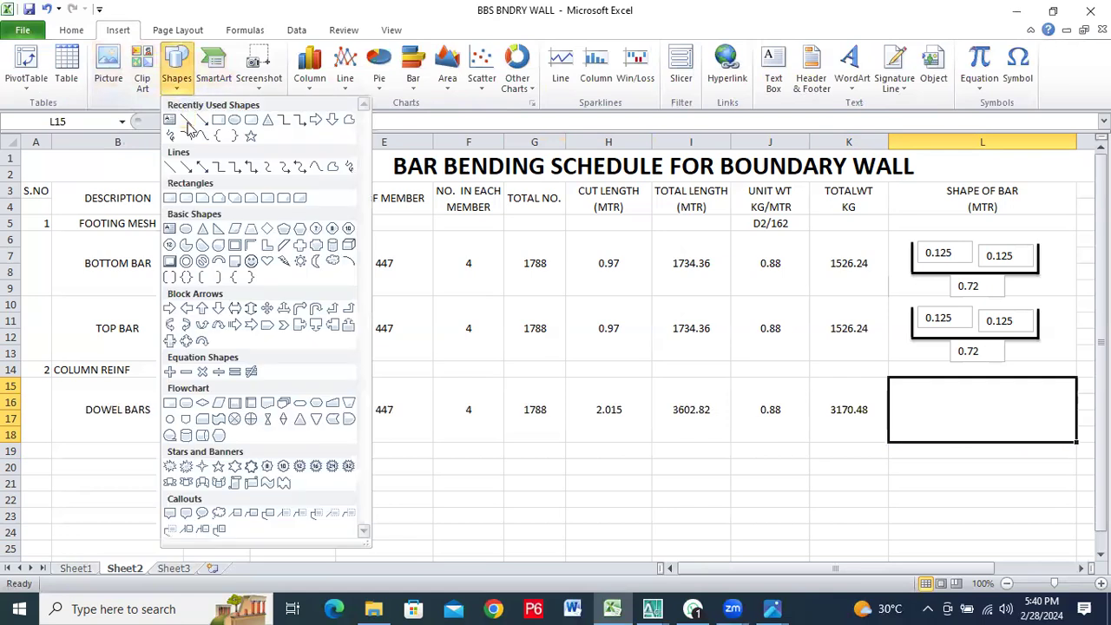
left_click(189, 122)
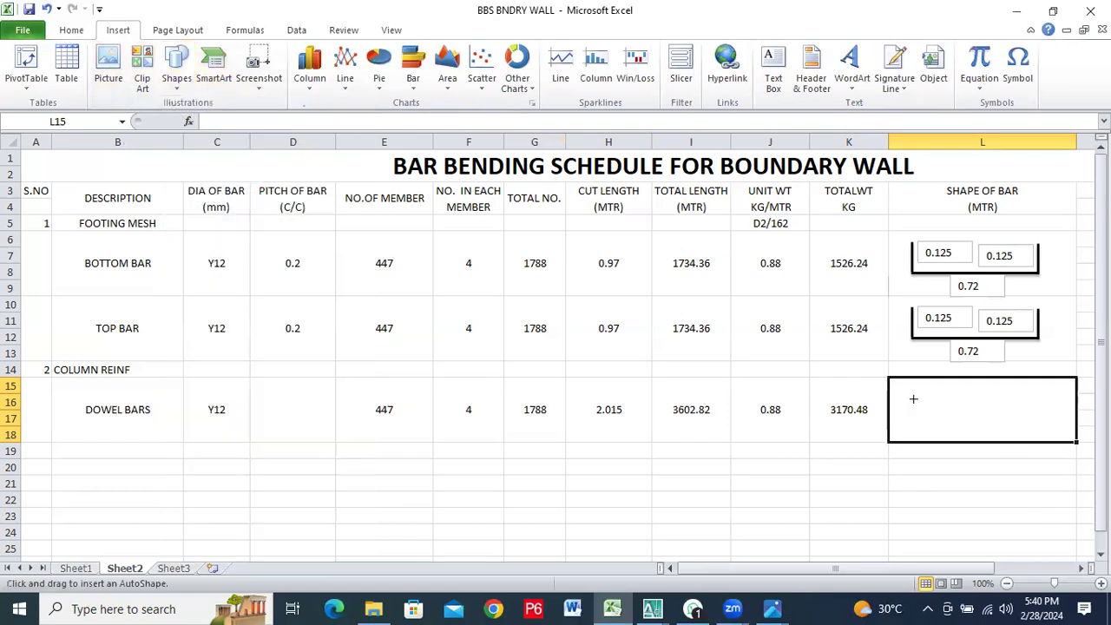
mouse_move(913, 383)
left_mouse_down()
mouse_move(916, 434)
mouse_move(915, 424)
left_mouse_up()
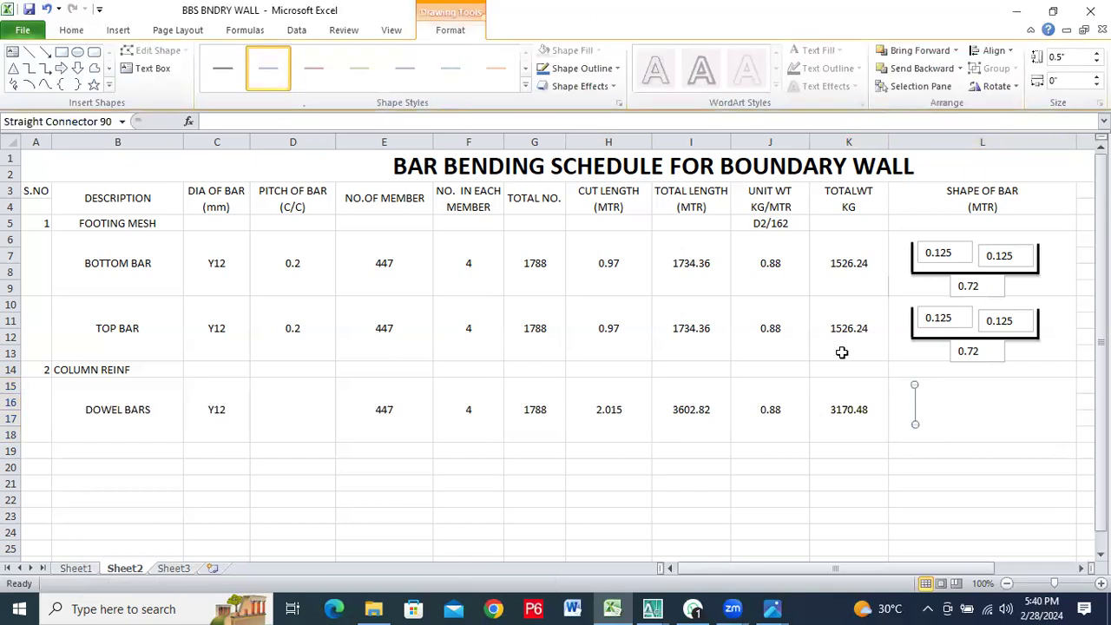
left_click(956, 421)
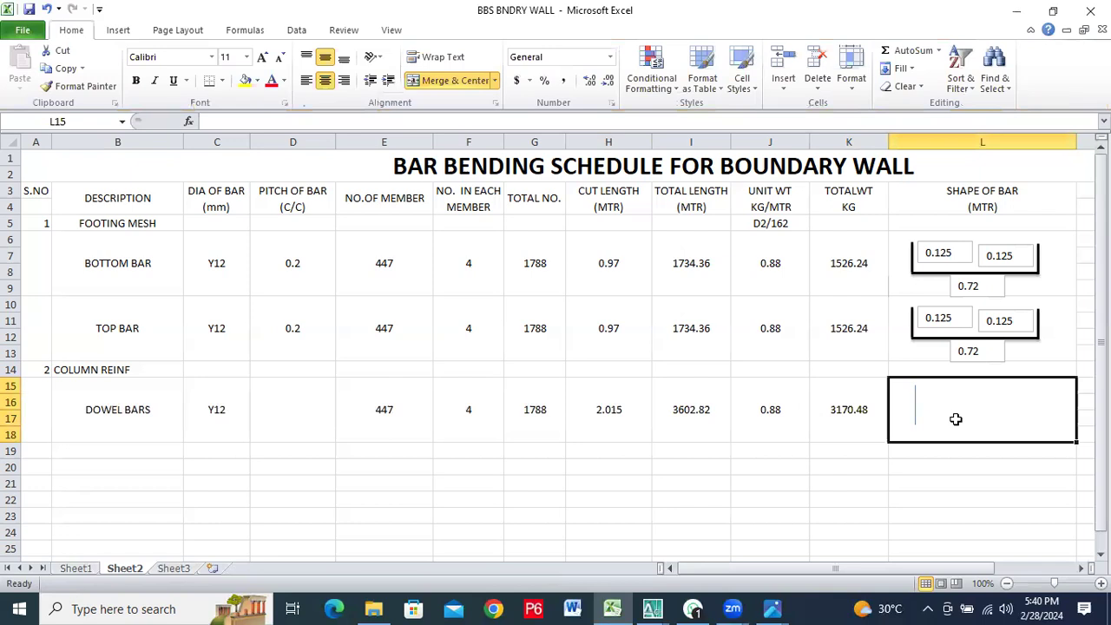
Apply the thick black second-row line style to the vertical line in L15
left_click(914, 394)
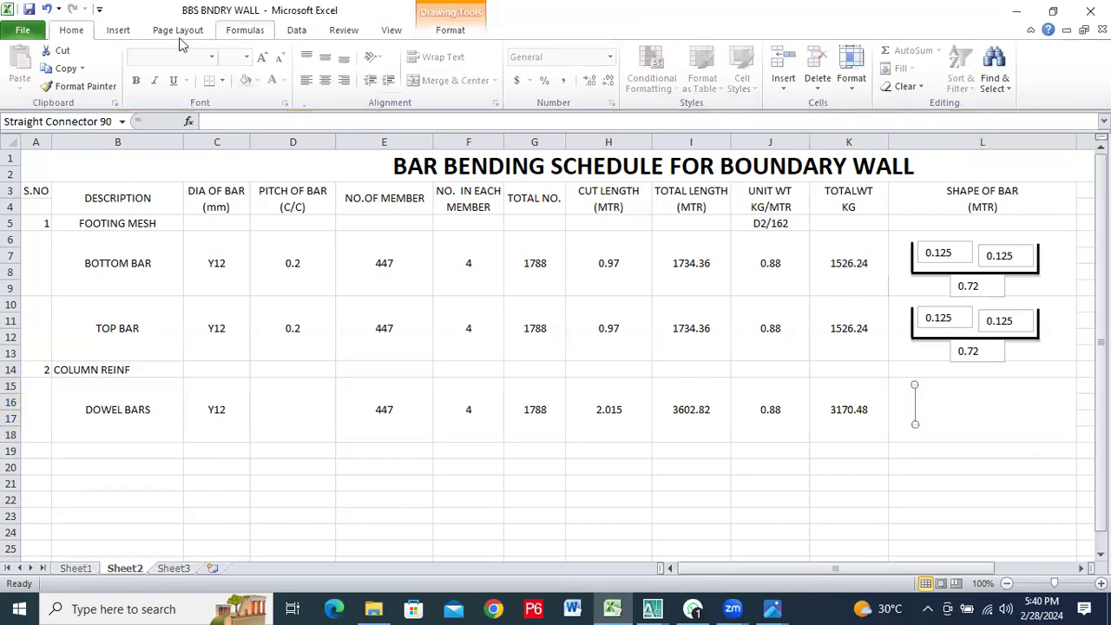
left_click(116, 32)
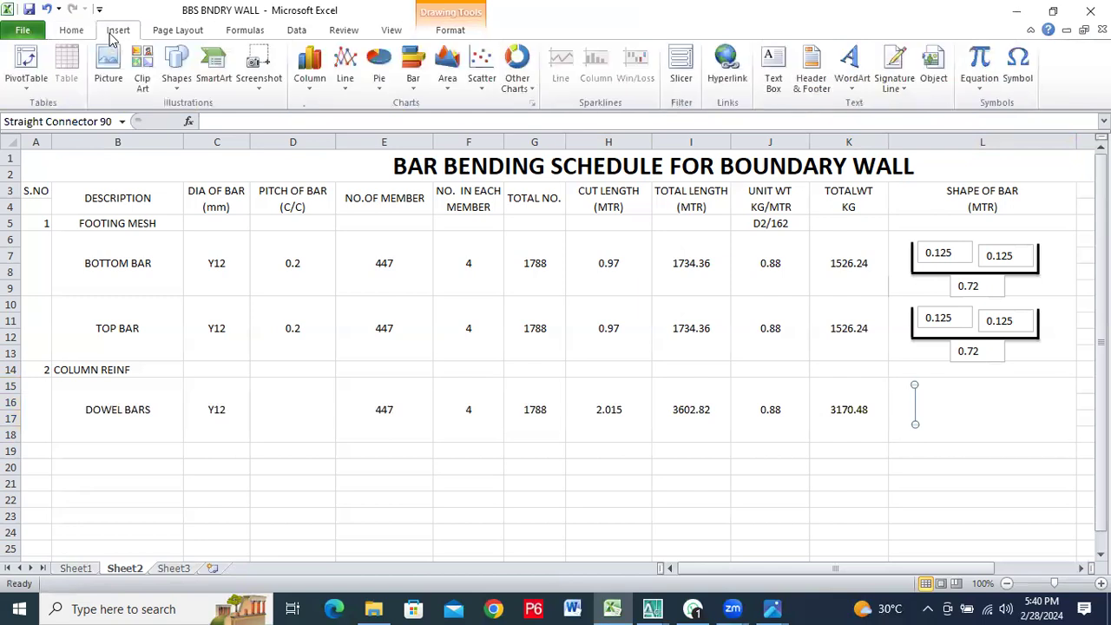
left_click(458, 31)
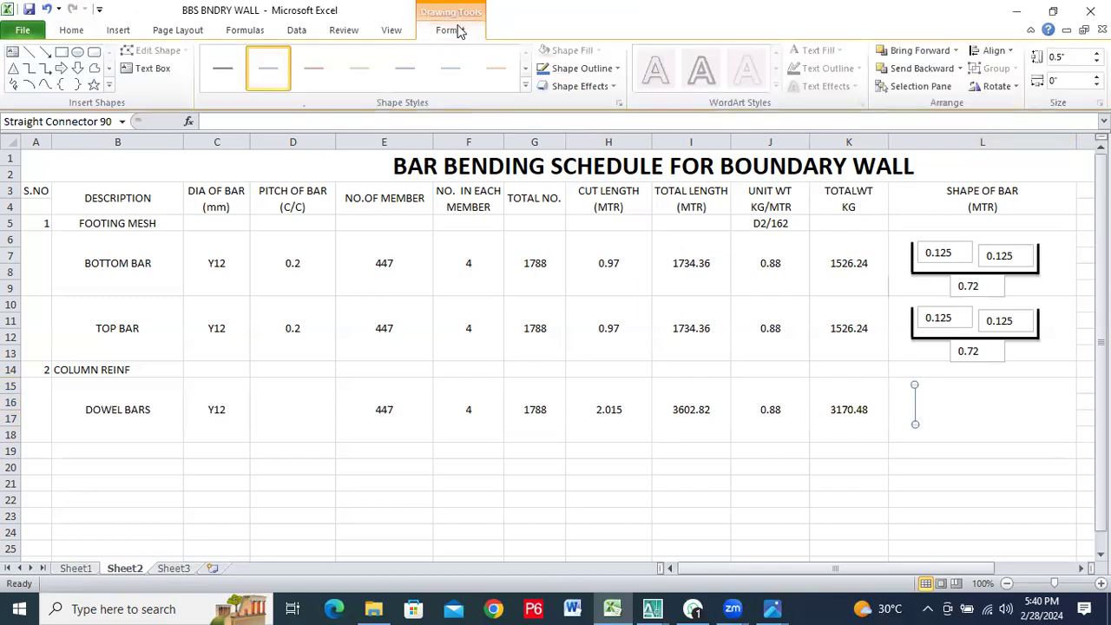
left_click(525, 86)
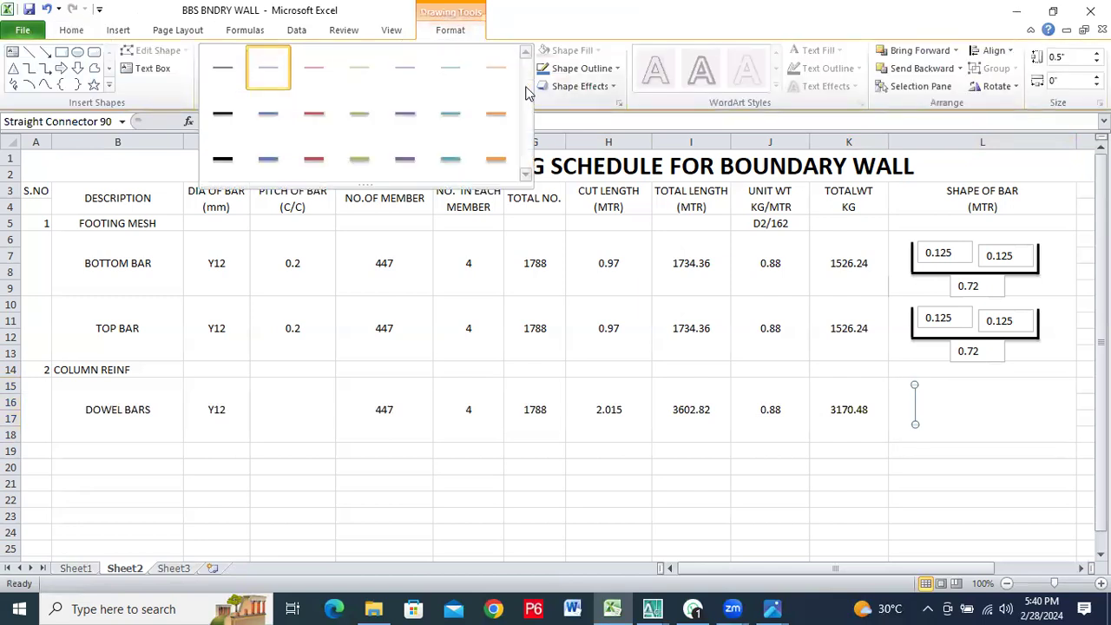
left_click(224, 123)
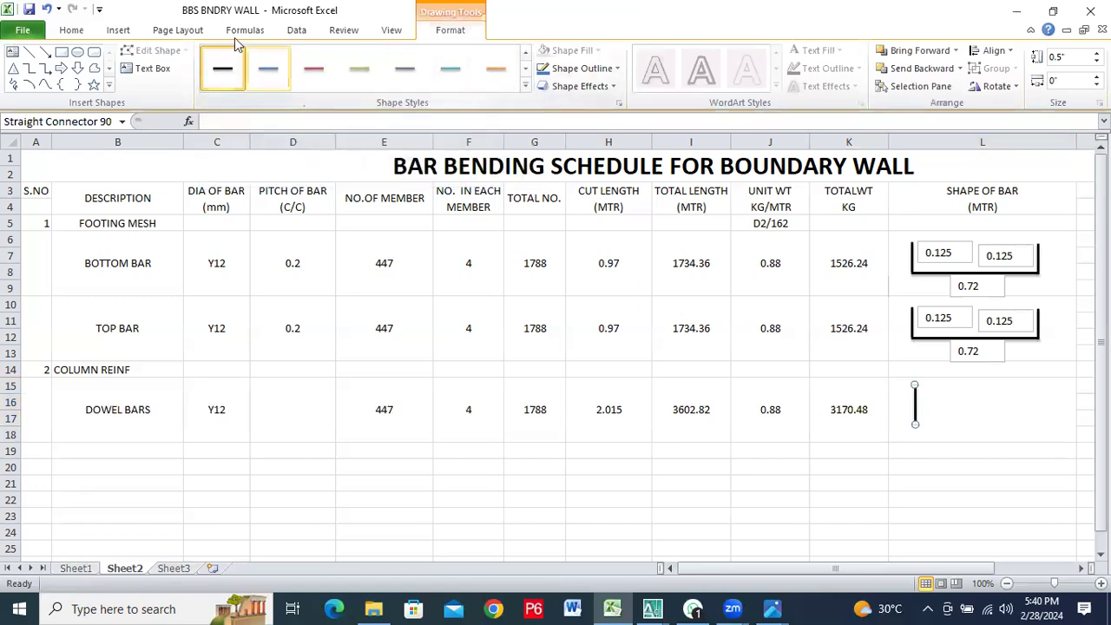
Draw a straight horizontal line about 0.35" long running right from the vertical line's lower end in L15
left_click(115, 33)
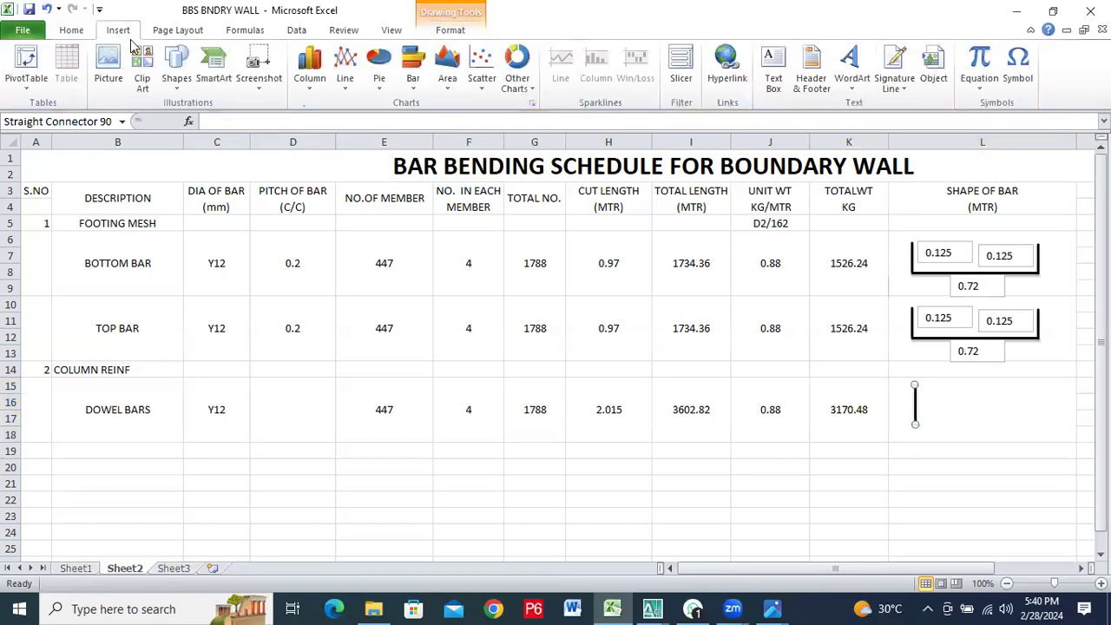
left_click(176, 82)
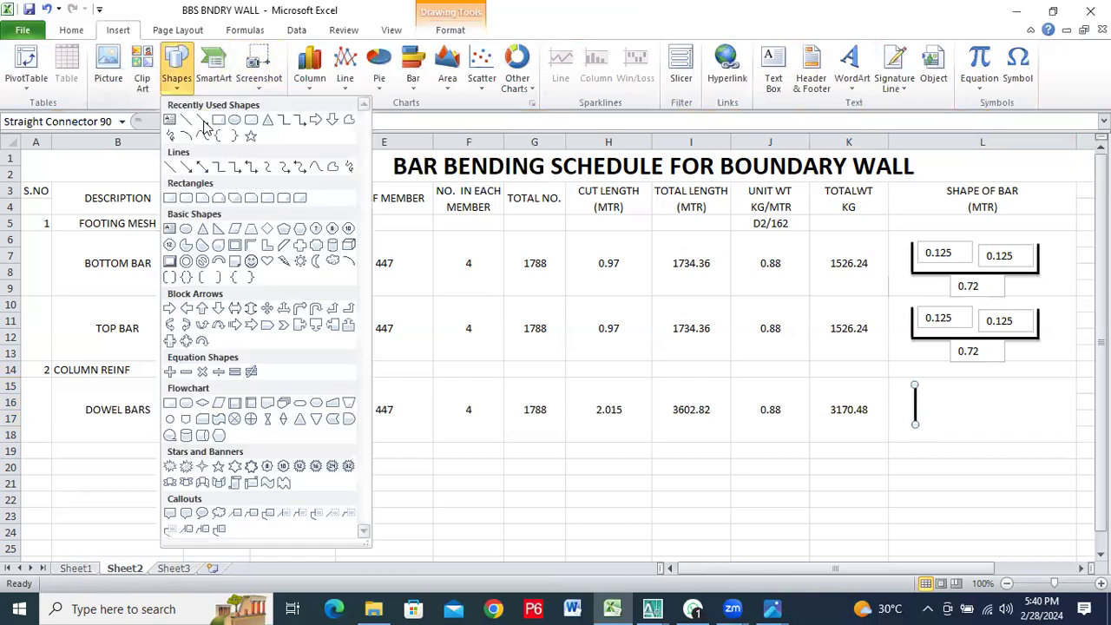
left_click(184, 120)
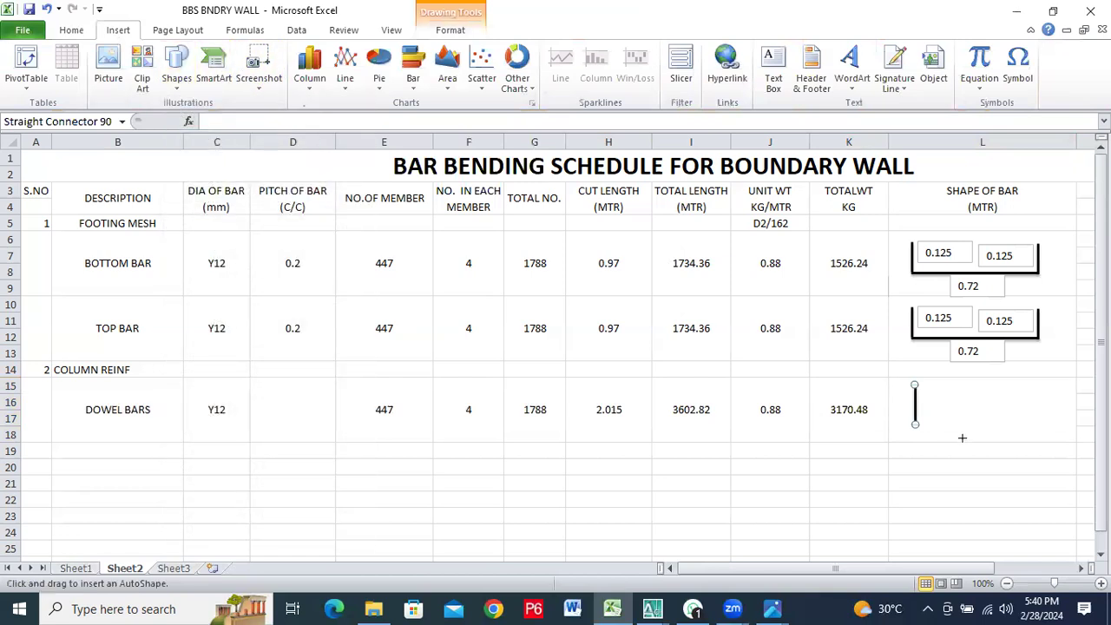
left_click_drag(913, 421, 914, 424)
left_click_drag(941, 425, 915, 424)
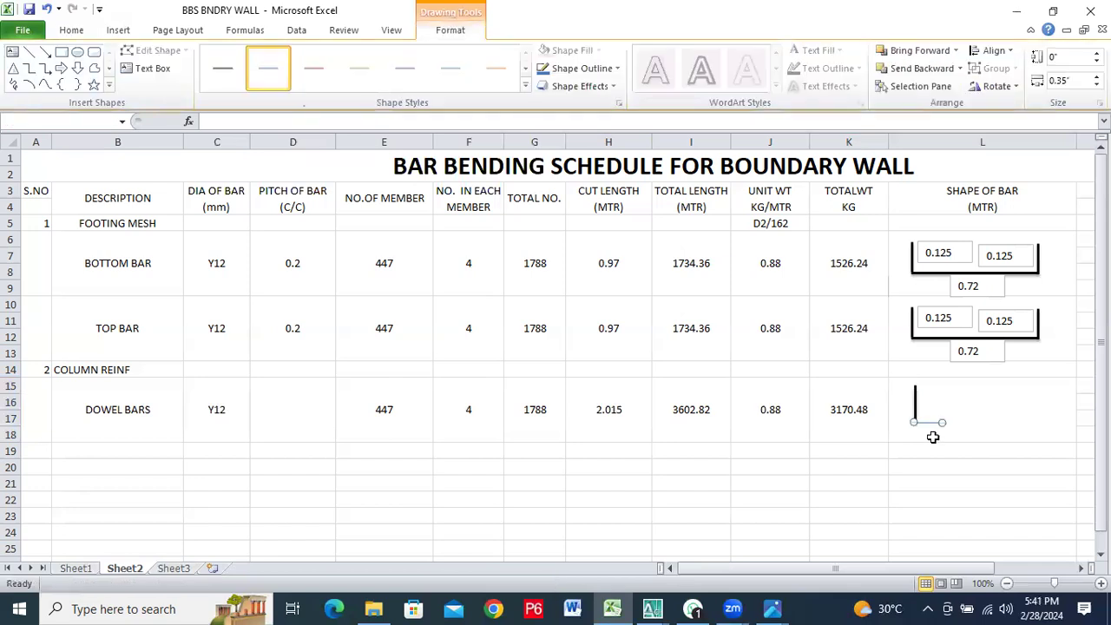
left_click(931, 431)
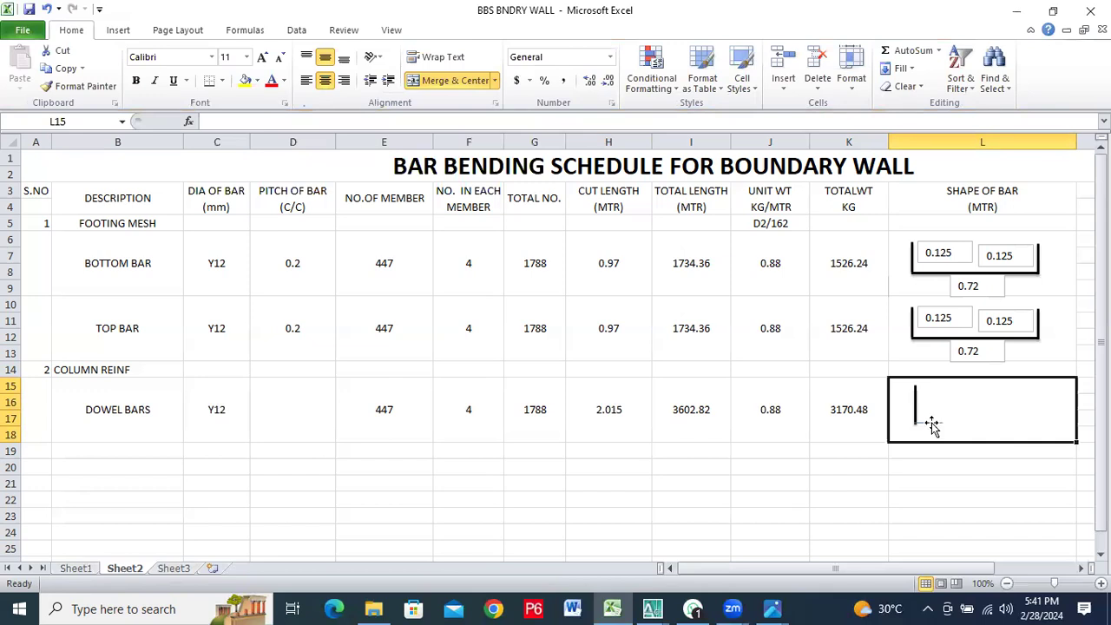
Apply the thick black second-row line style to the horizontal line and nudge it down to meet the vertical line's end
double_click(931, 425)
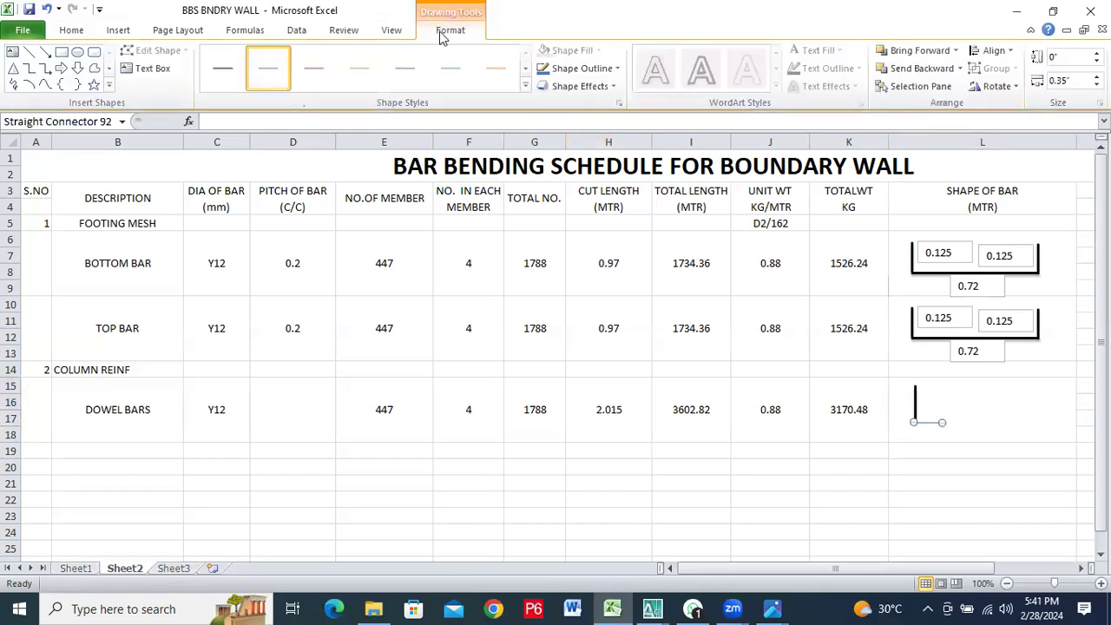
left_click(525, 86)
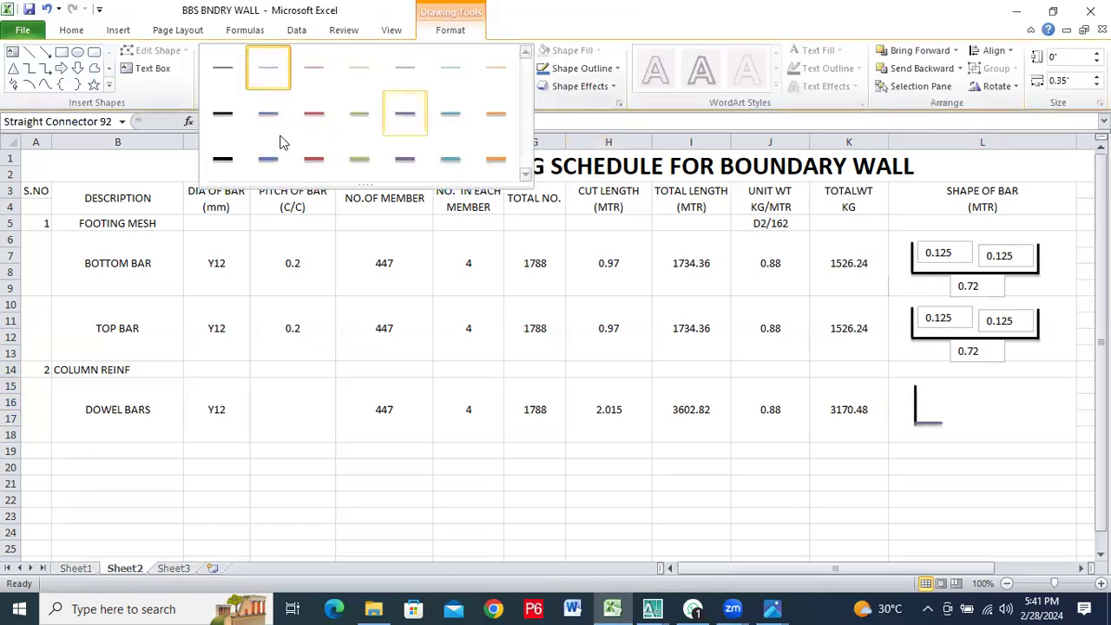
left_click(224, 115)
left_click(990, 415)
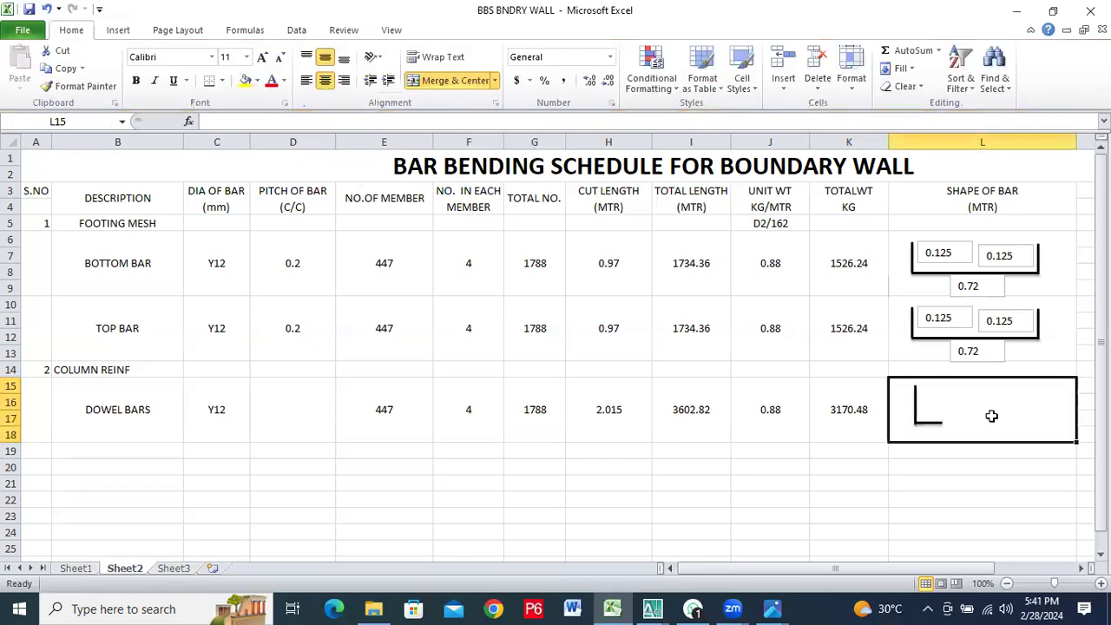
left_click(933, 420)
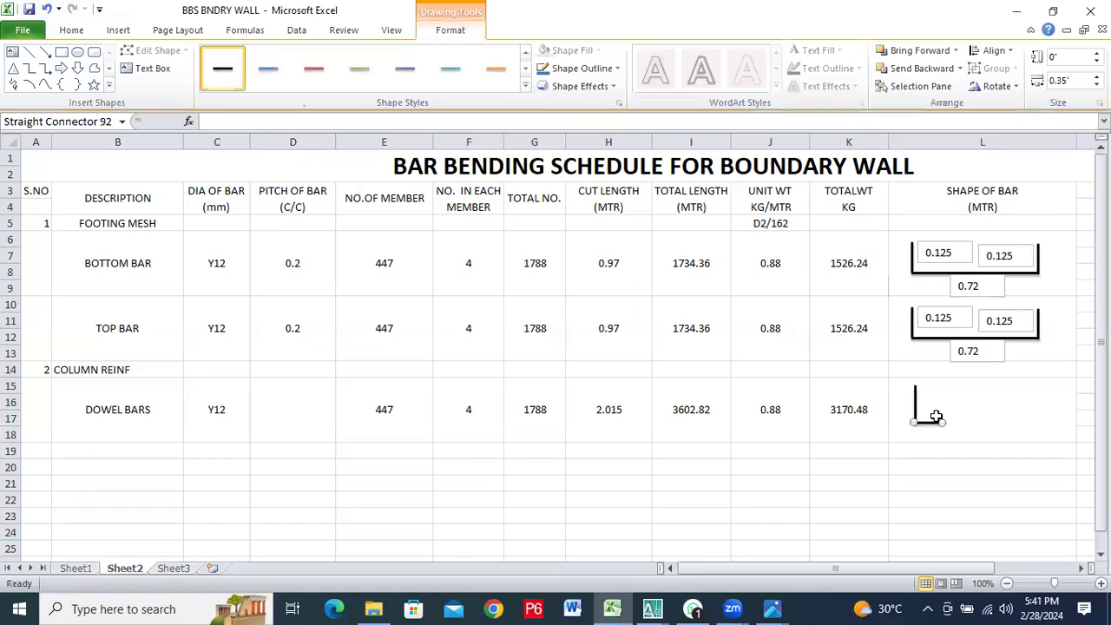
left_click(962, 407)
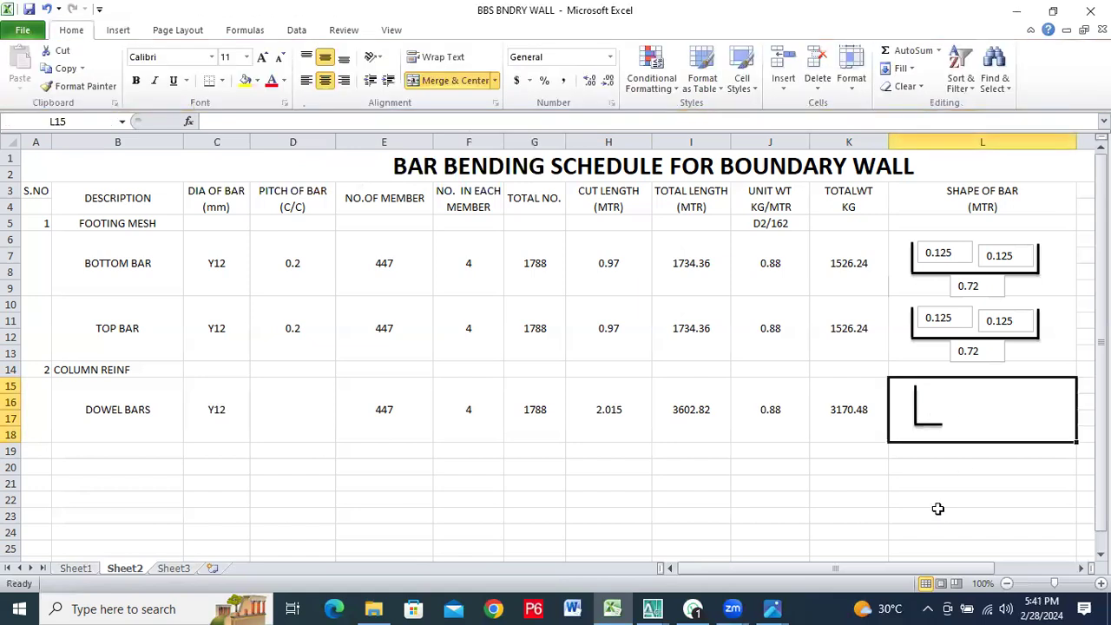
left_click(931, 419)
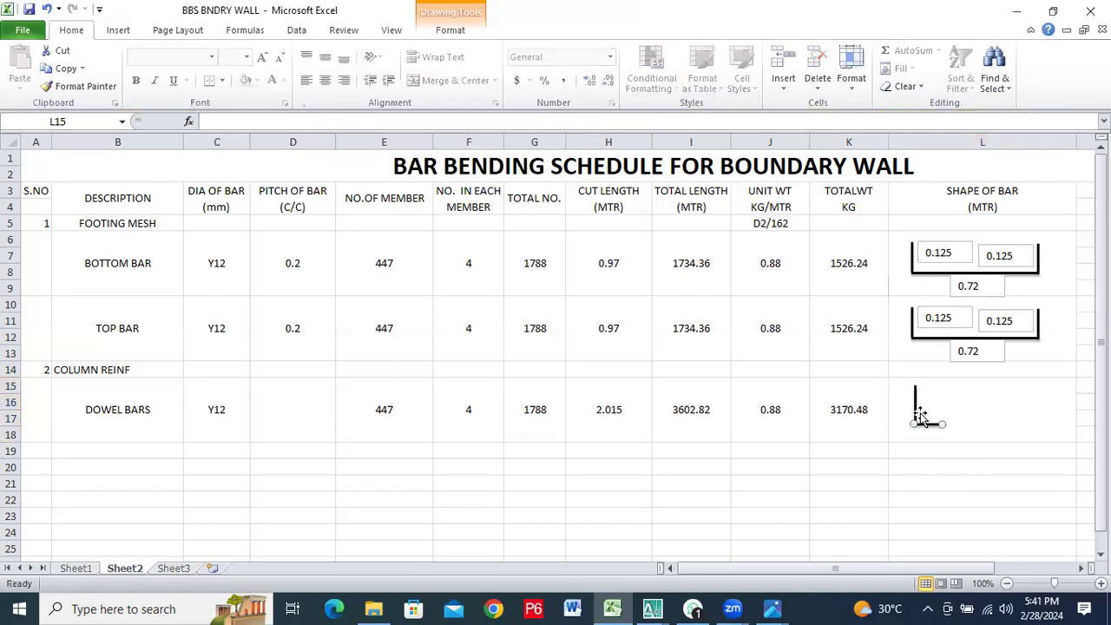
right_click(921, 403)
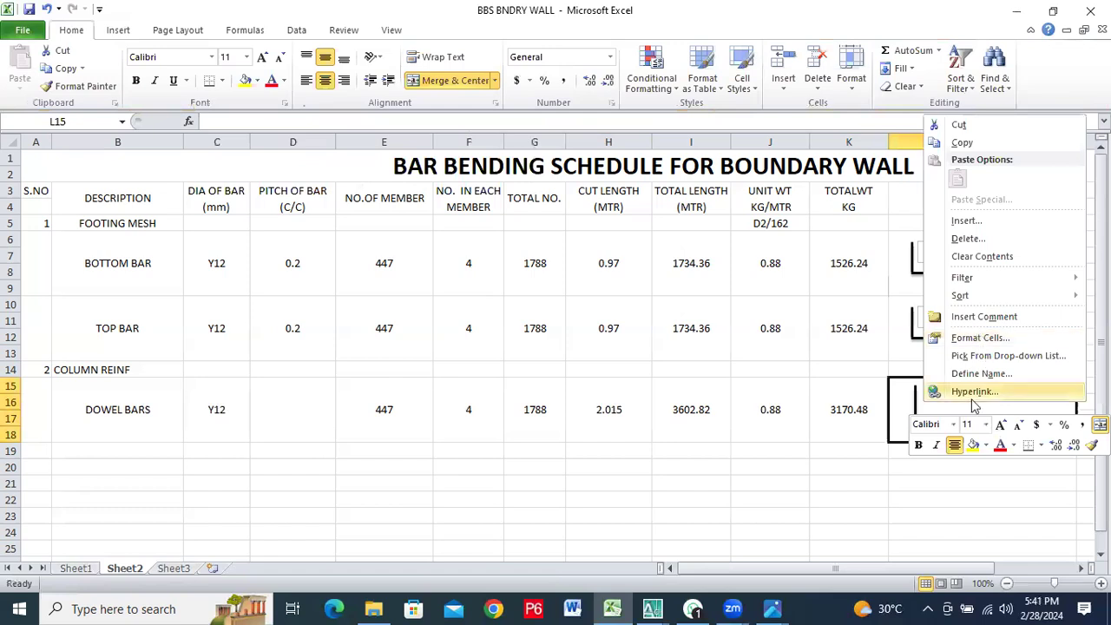
mouse_move(974, 275)
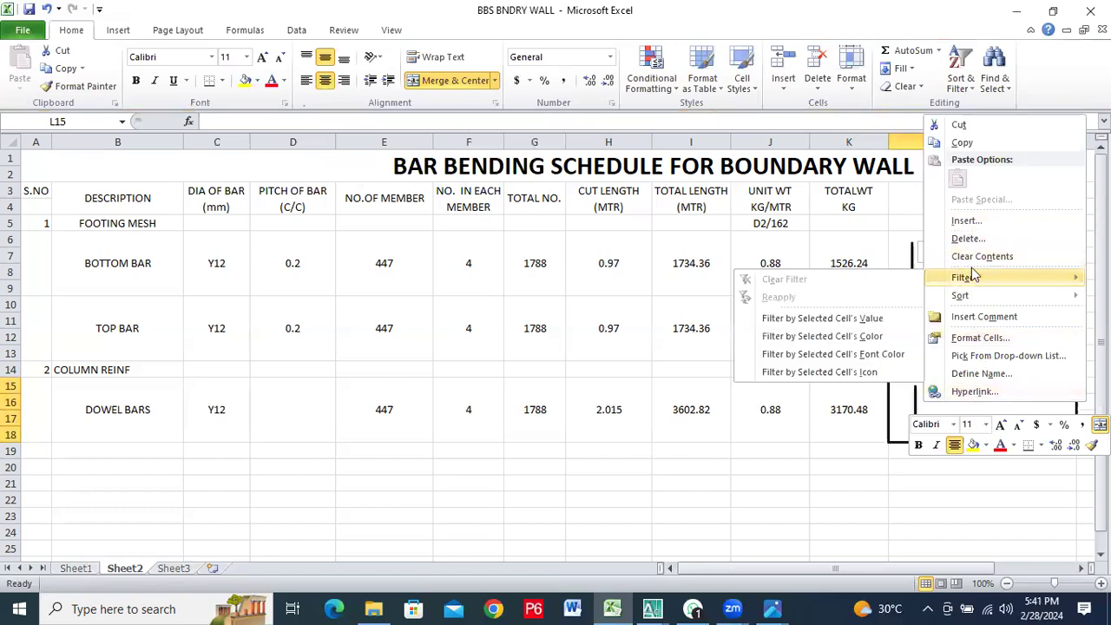
left_click(922, 414)
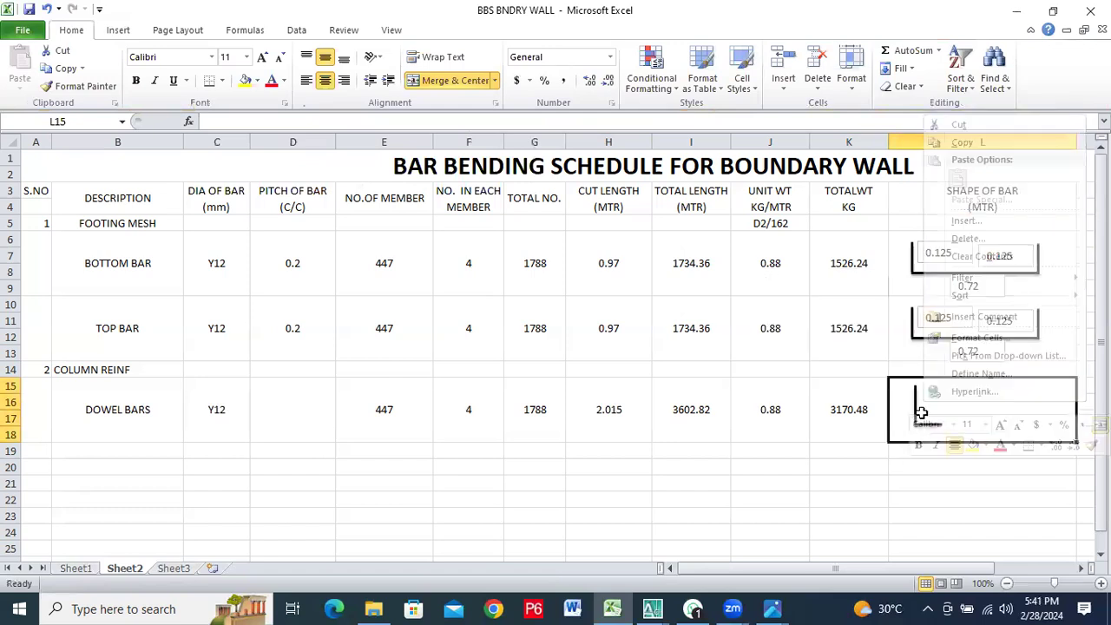
Group the vertical and horizontal lines into one L-shaped bar and move it to the middle of cell L15
left_click(915, 406)
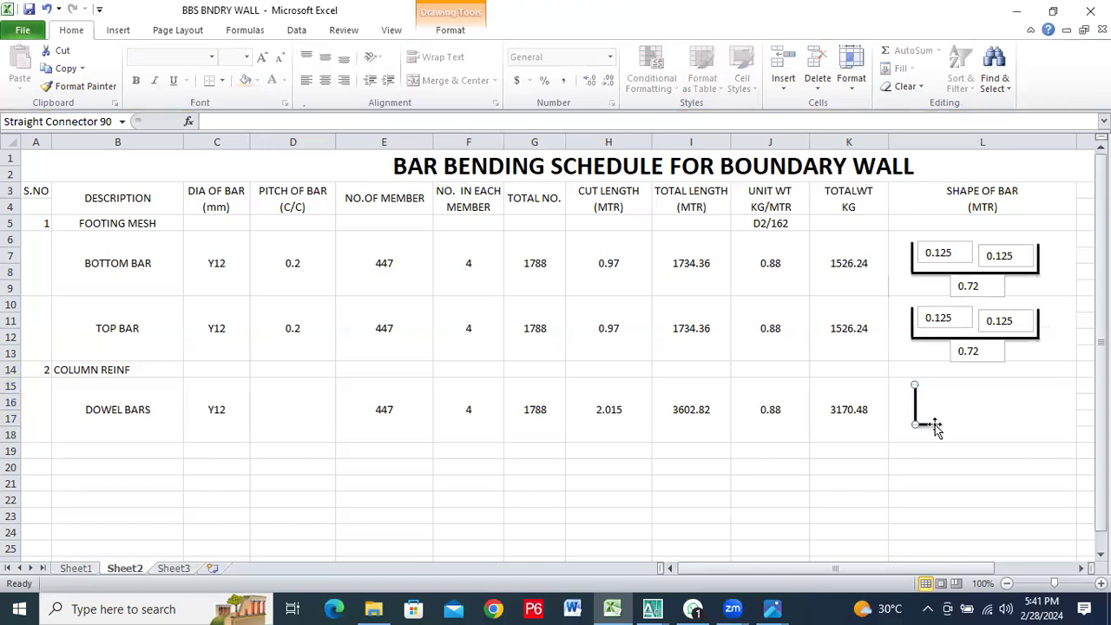
left_click(933, 425, "ctrl")
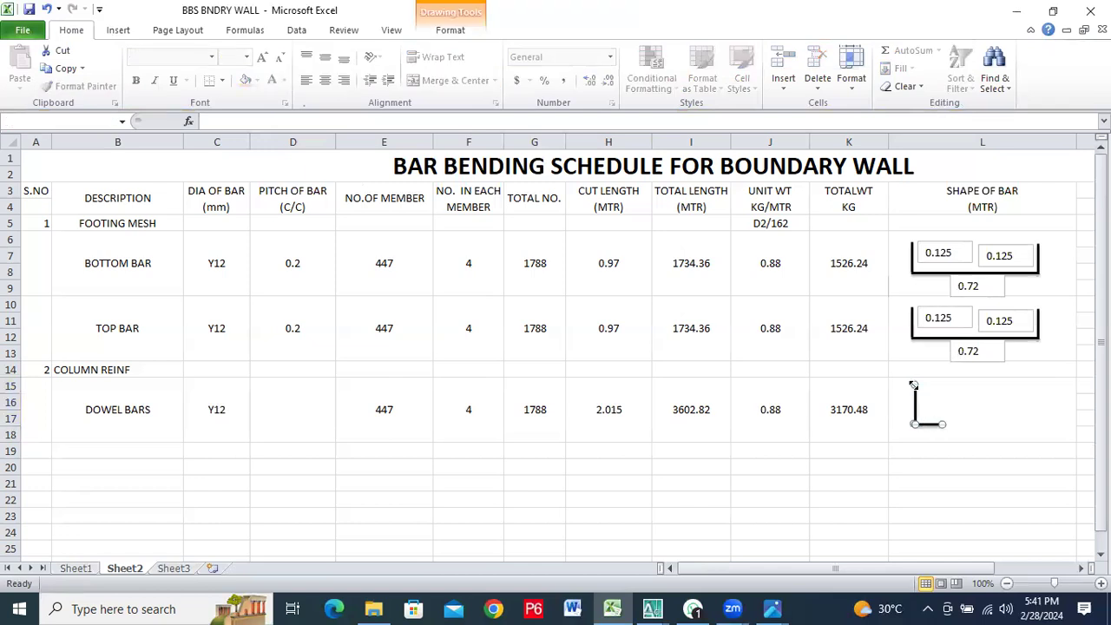
right_click(915, 400)
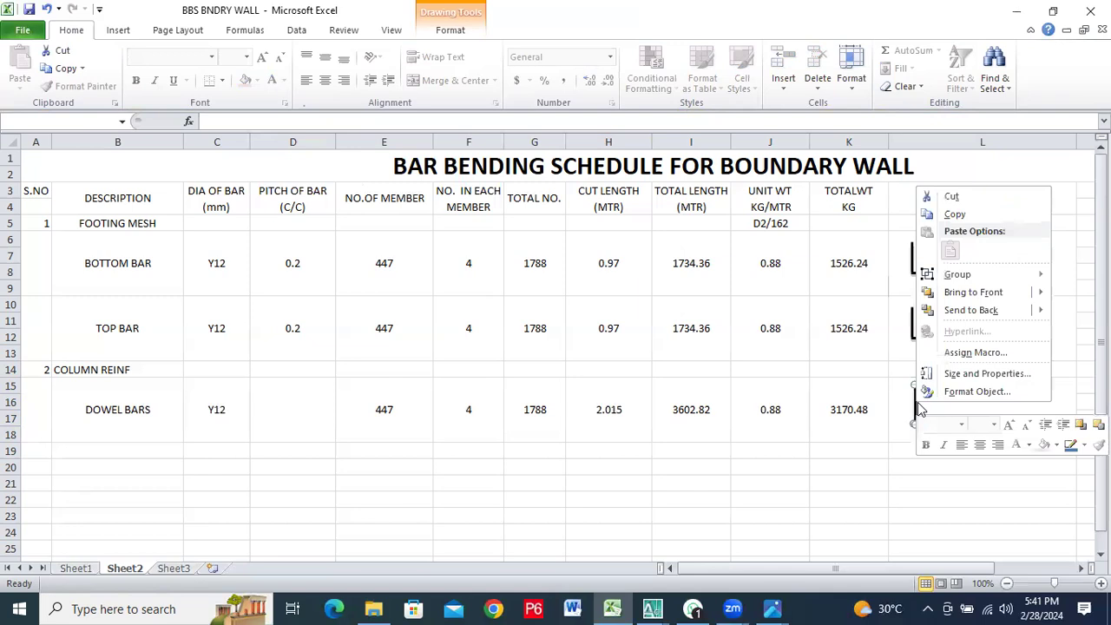
mouse_move(952, 278)
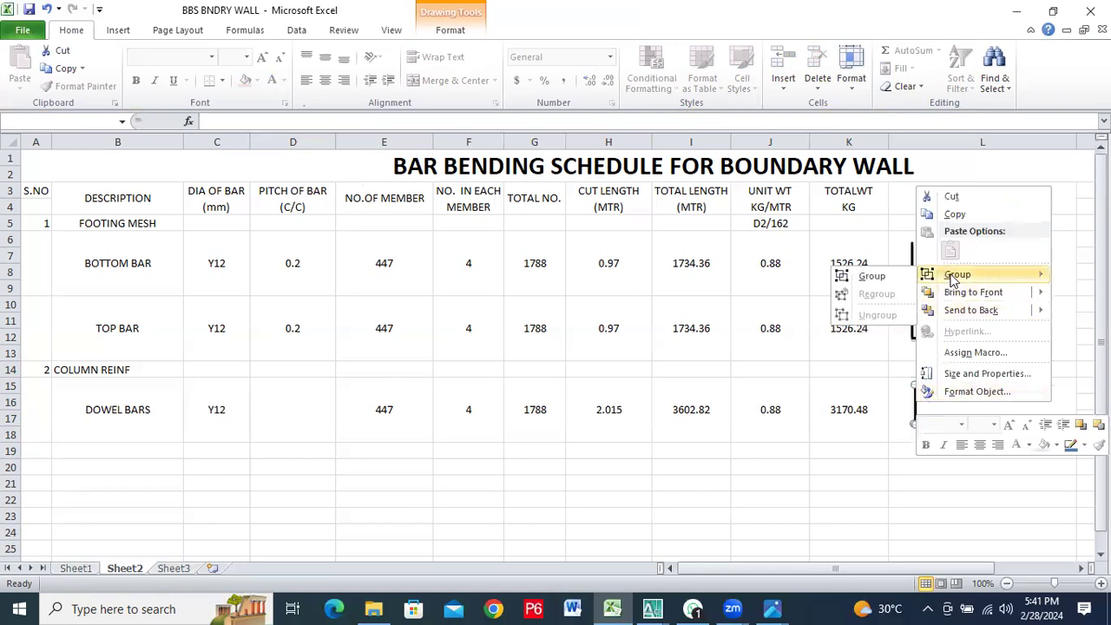
left_click(892, 276)
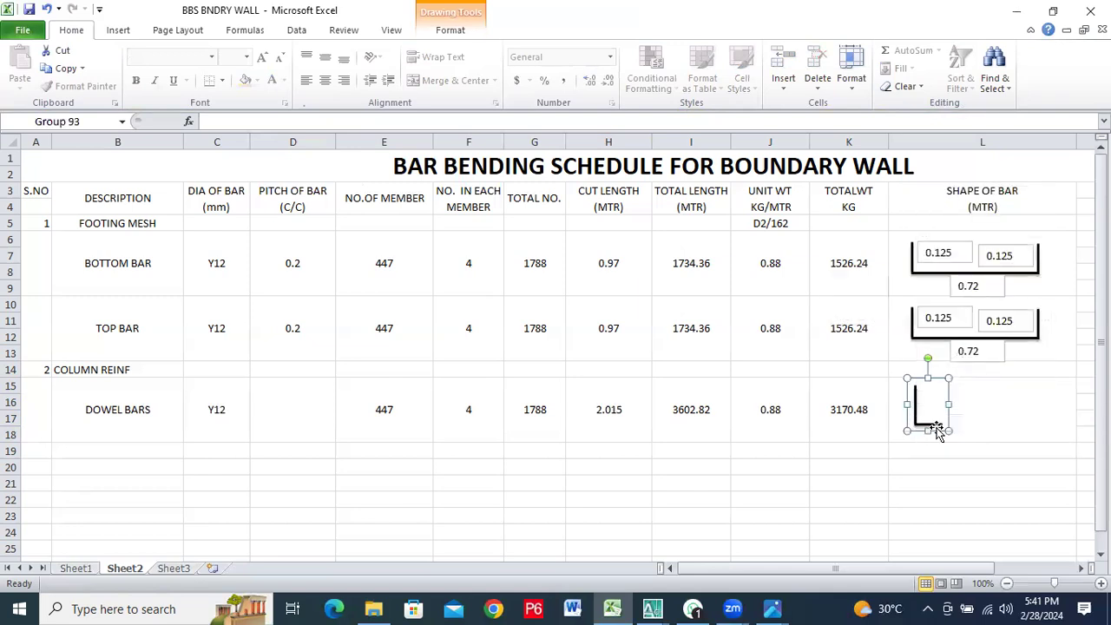
left_click_drag(932, 374, 1007, 377)
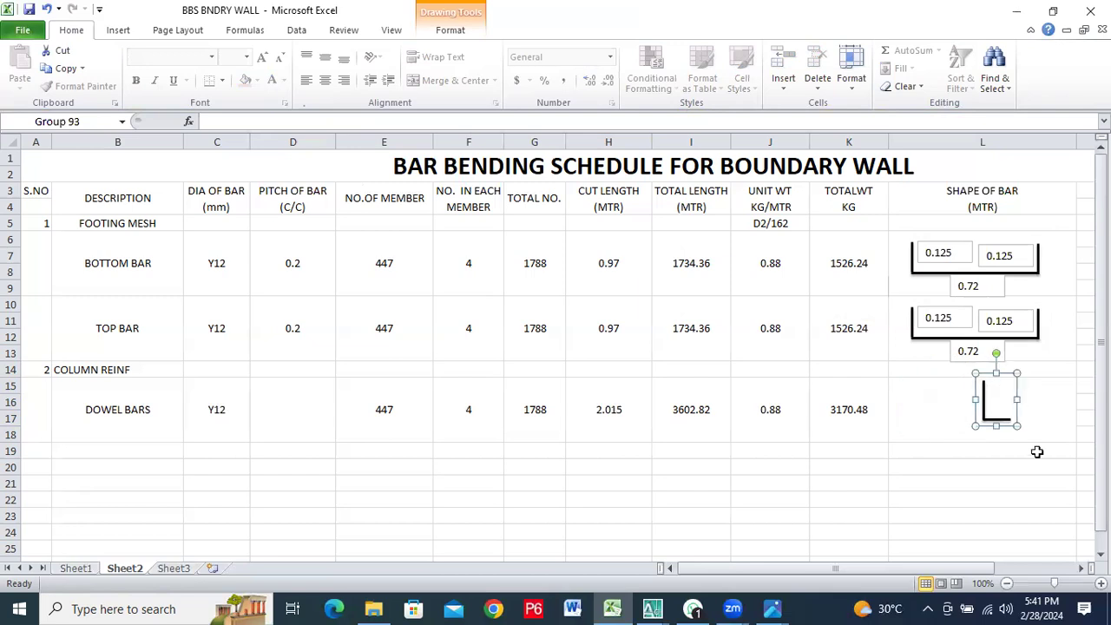
left_click(952, 417)
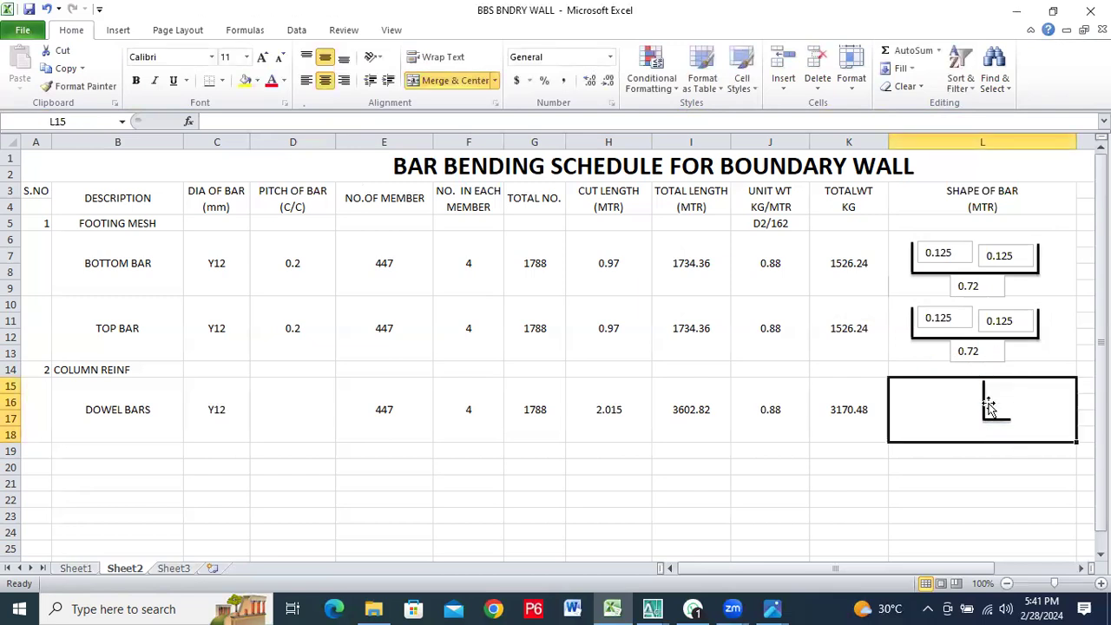